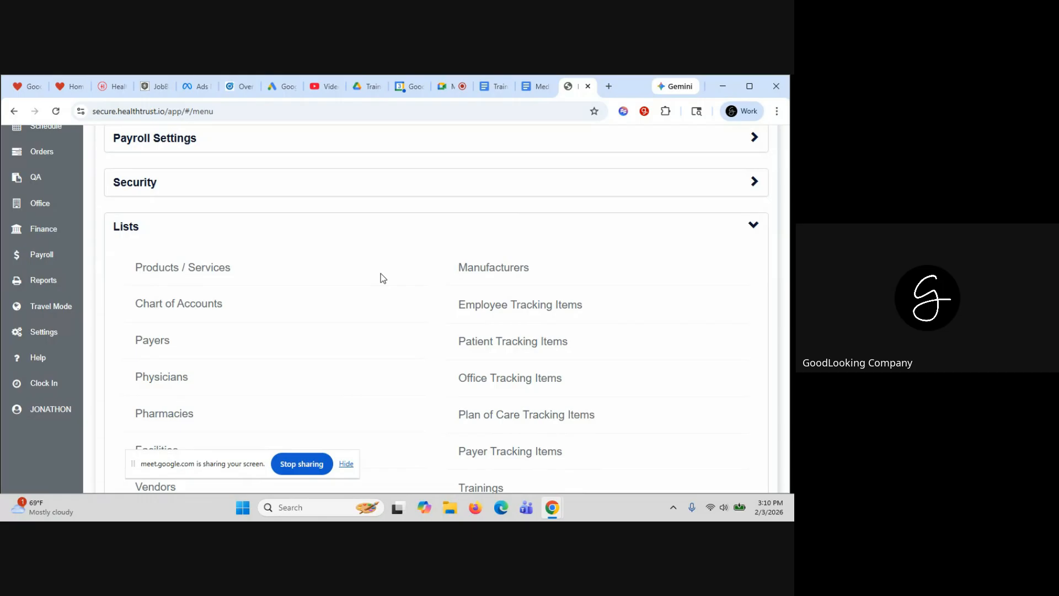
Open the Products / Services list and browse the services from HOME HEALTH AIDE onward
{"action": "left_click", "coordinate": [188, 277]}
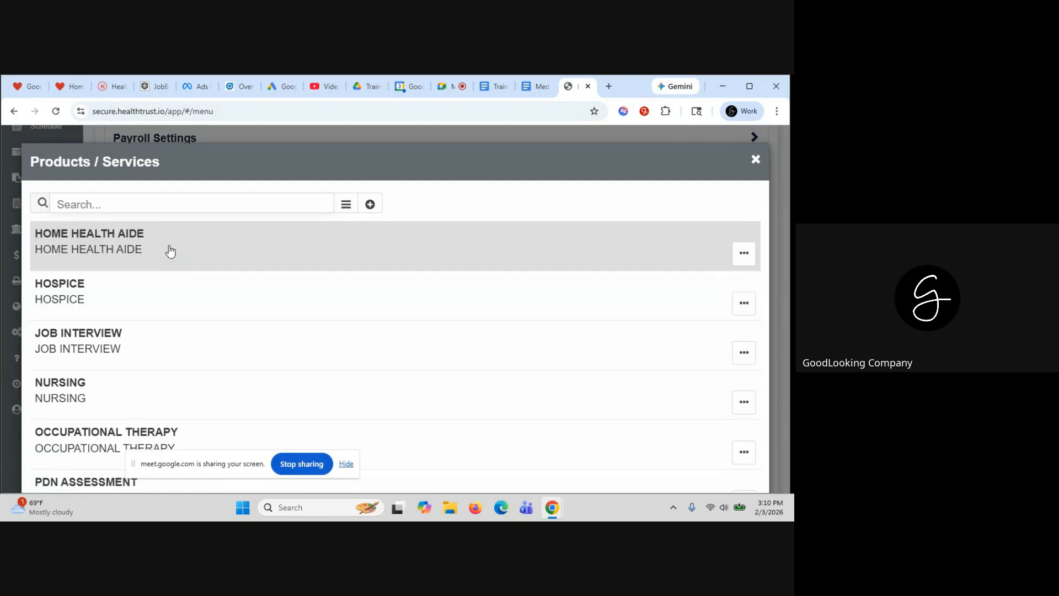
{"action": "scroll", "coordinate": [168, 247], "scroll_direction": "down", "scroll_amount": 2}
{"action": "scroll", "coordinate": [168, 278], "scroll_direction": "down", "scroll_amount": 2}
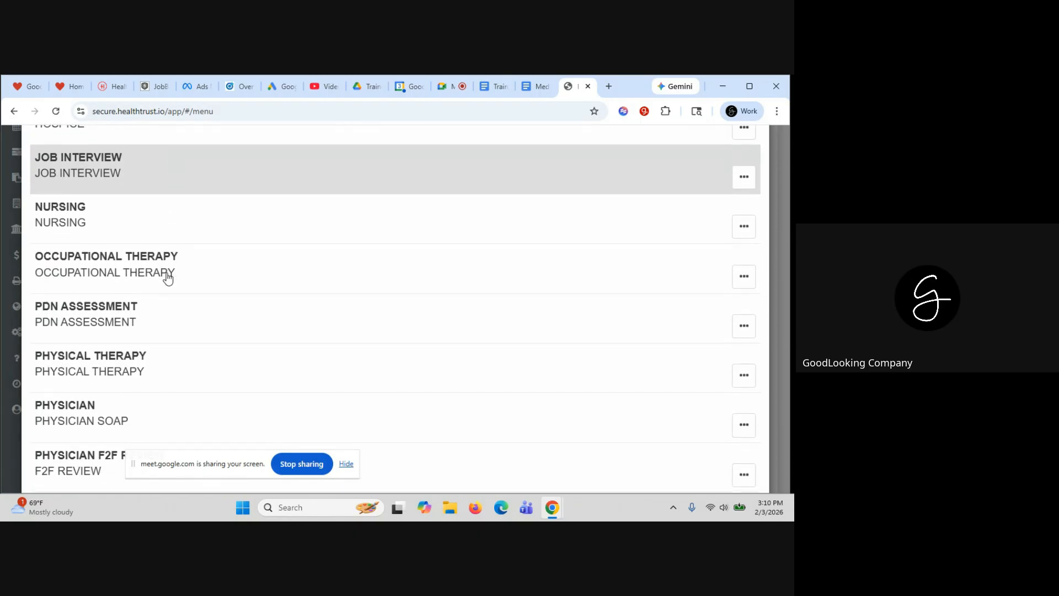
{"action": "scroll", "coordinate": [168, 279], "scroll_direction": "down", "scroll_amount": 2}
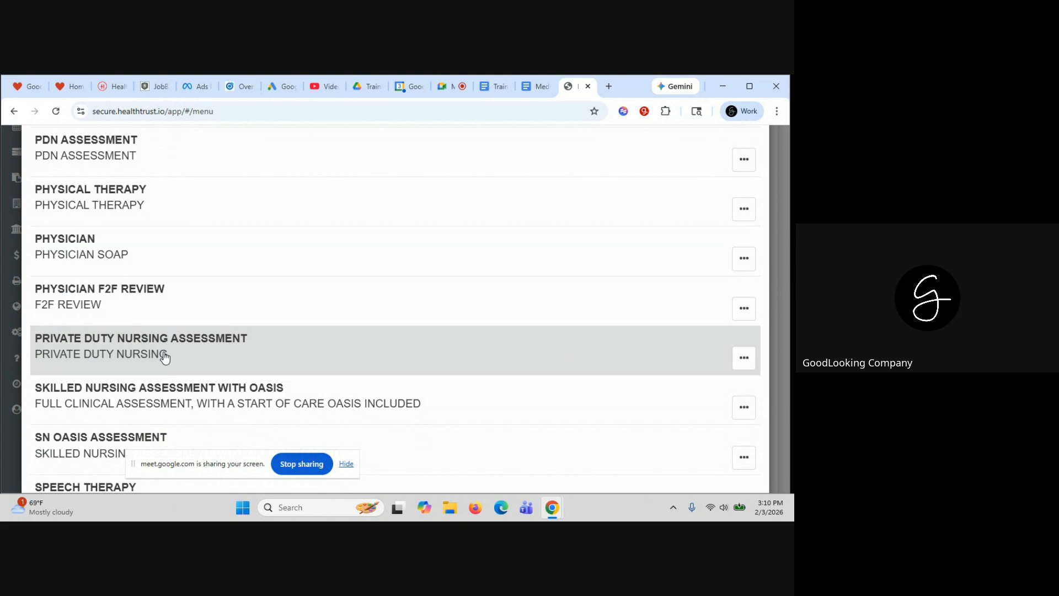
{"action": "scroll", "coordinate": [244, 239], "scroll_direction": "up", "scroll_amount": 5}
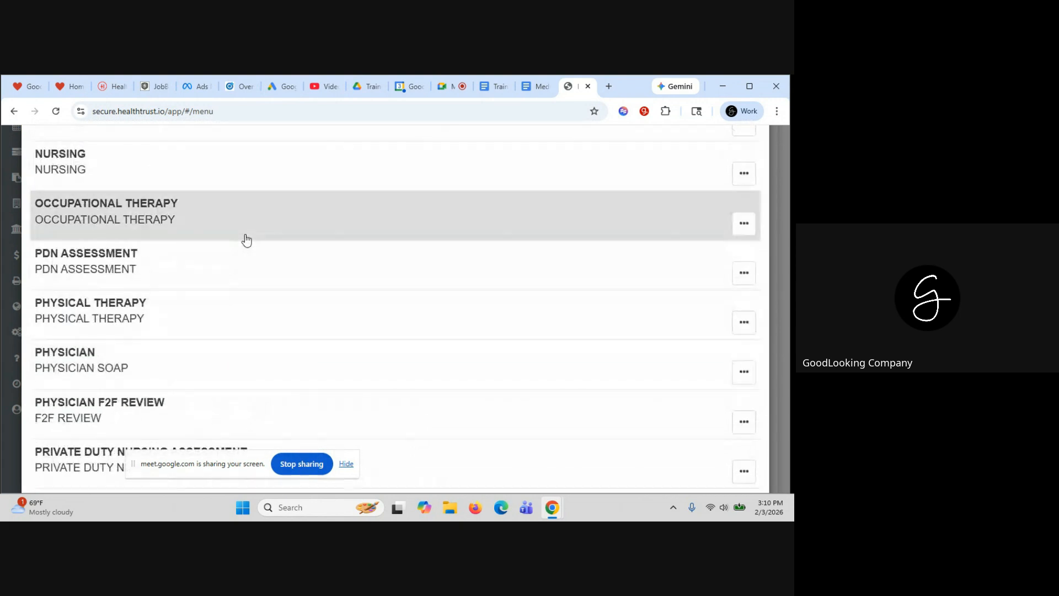
{"action": "scroll", "coordinate": [247, 240], "scroll_direction": "up", "scroll_amount": 1}
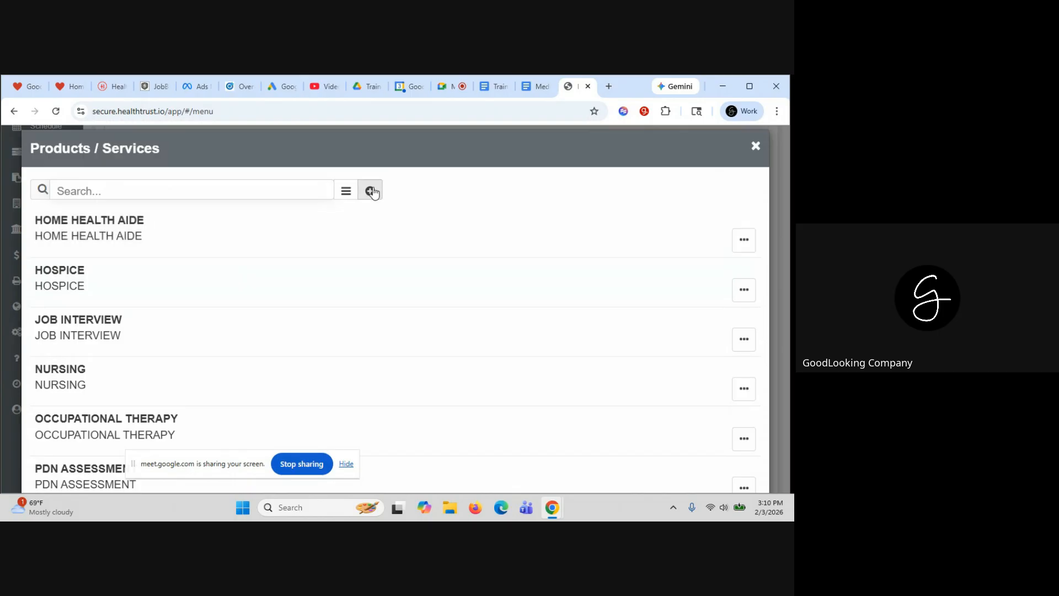
Open the HOME HEALTH AIDE service for editing and select its name
{"action": "left_click", "coordinate": [187, 243]}
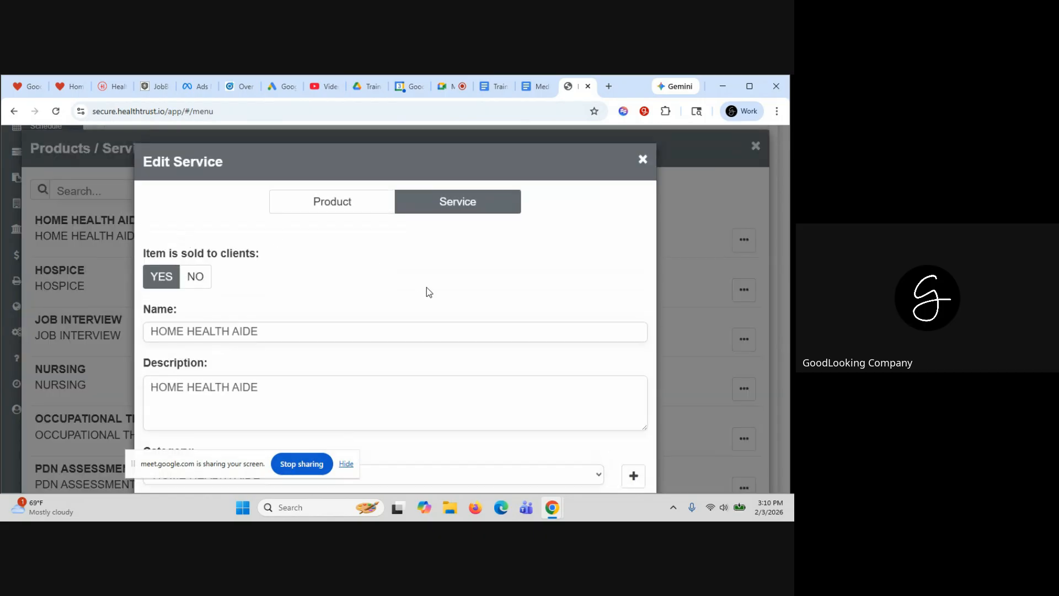
{"action": "scroll", "coordinate": [426, 286], "scroll_direction": "down", "scroll_amount": 1}
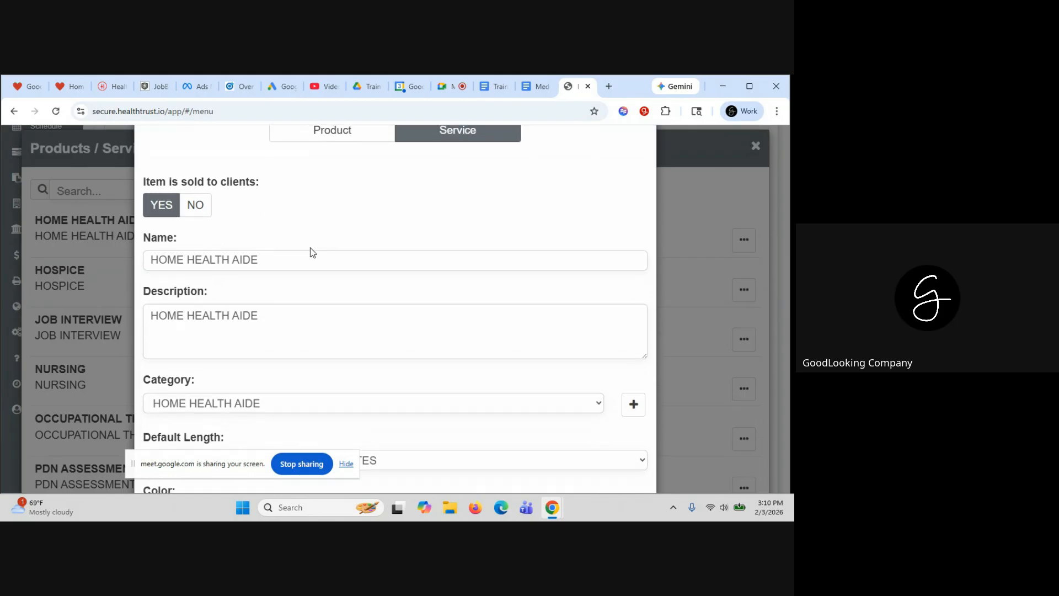
{"action": "scroll", "coordinate": [310, 250], "scroll_direction": "down", "scroll_amount": 1}
{"action": "left_click", "coordinate": [185, 234]}
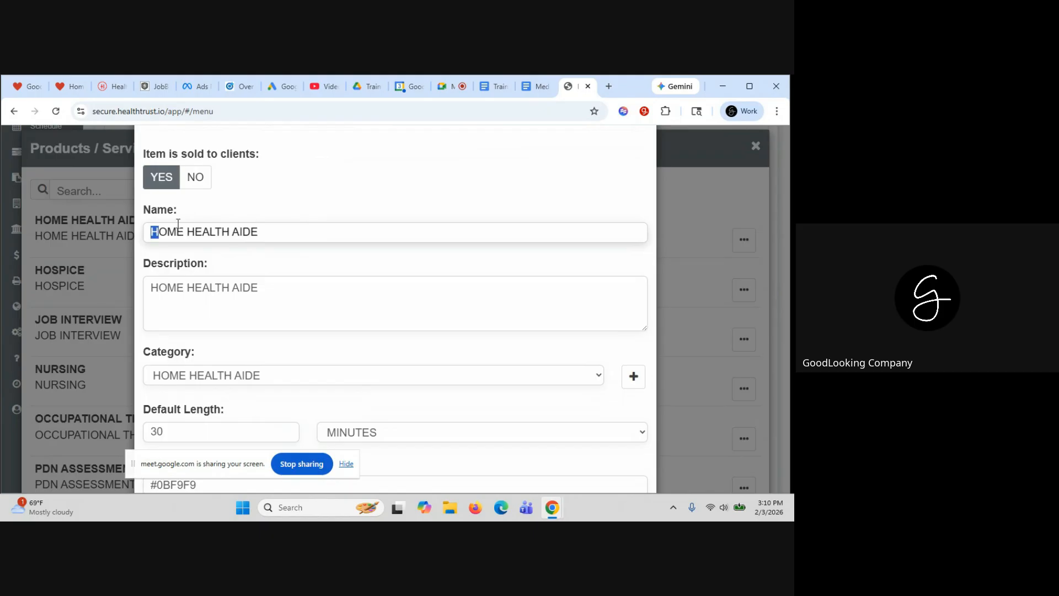
{"action": "left_click_drag", "start_coordinate": [153, 232], "coordinate": [264, 213]}
{"action": "scroll", "coordinate": [264, 217], "scroll_direction": "down", "scroll_amount": 1}
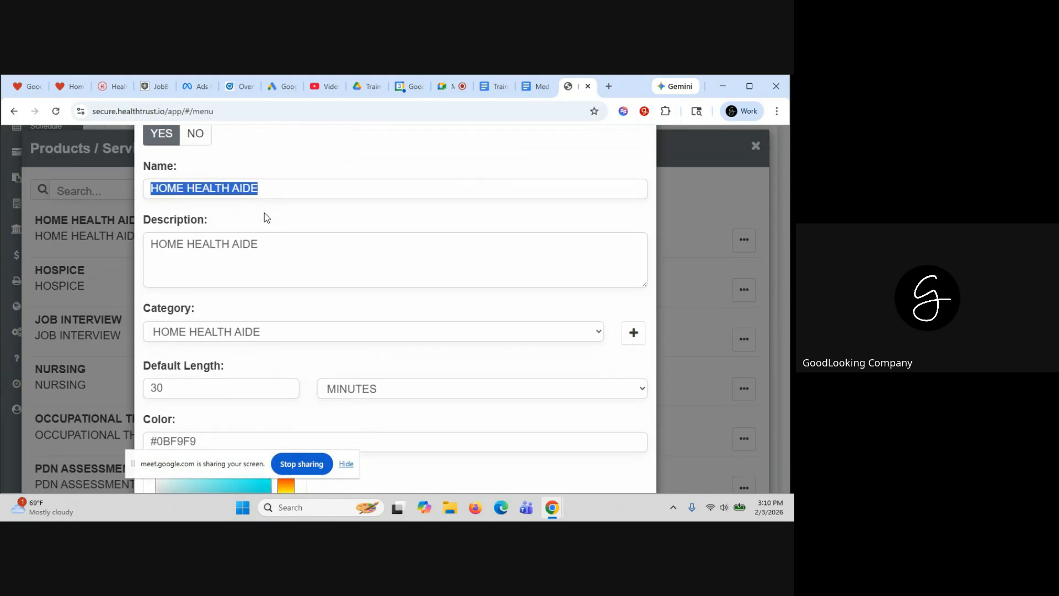
{"action": "scroll", "coordinate": [267, 216], "scroll_direction": "down", "scroll_amount": 2}
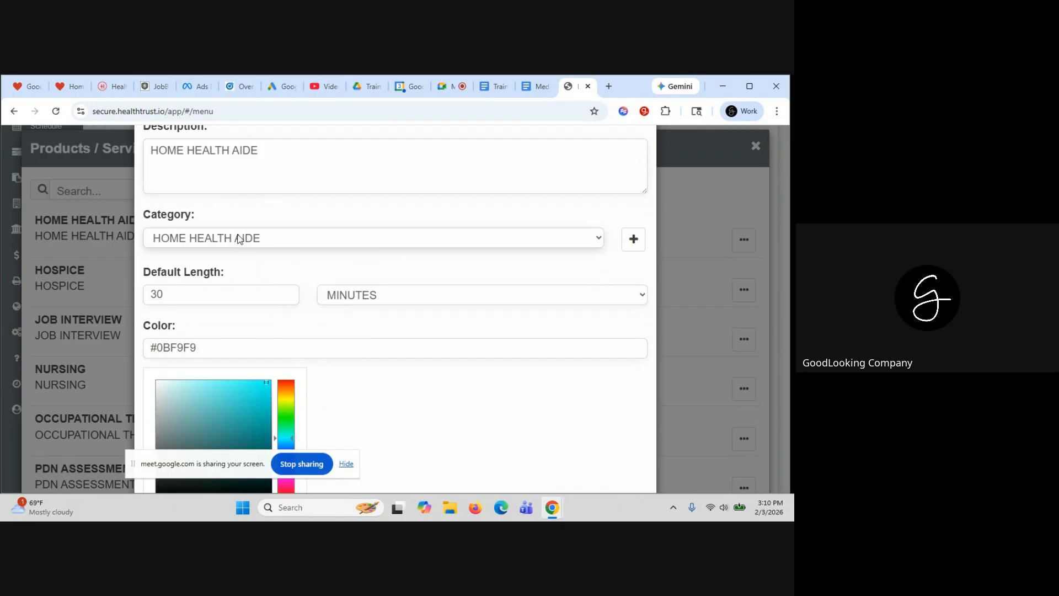
Keep category HOME HEALTH AIDE and review the 30-minute default length and #0BF9F9 colour
{"action": "left_click", "coordinate": [238, 239]}
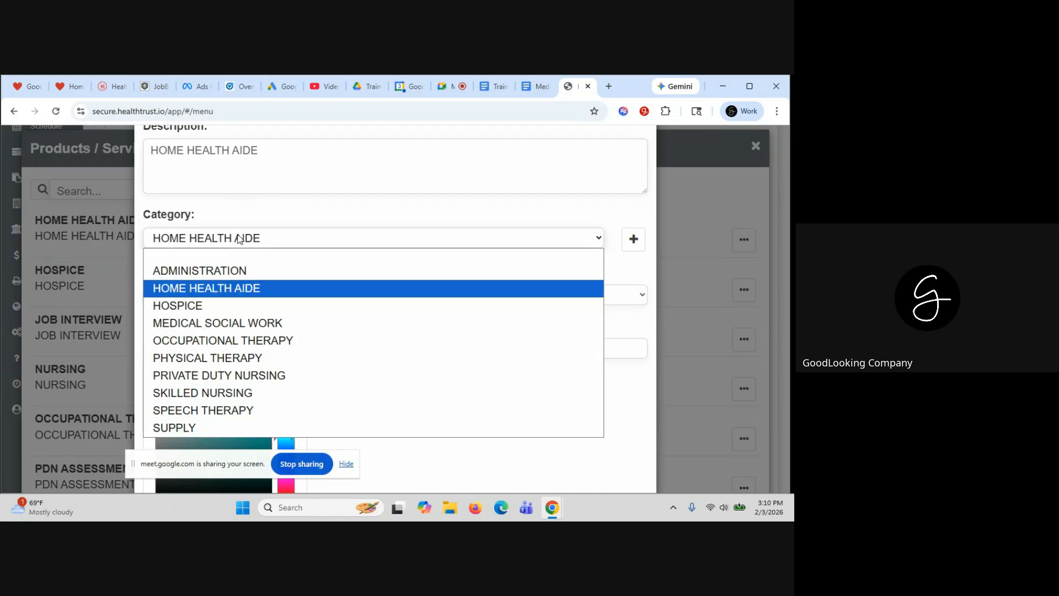
{"action": "left_click", "coordinate": [304, 223]}
{"action": "scroll", "coordinate": [366, 232], "scroll_direction": "down", "scroll_amount": 1}
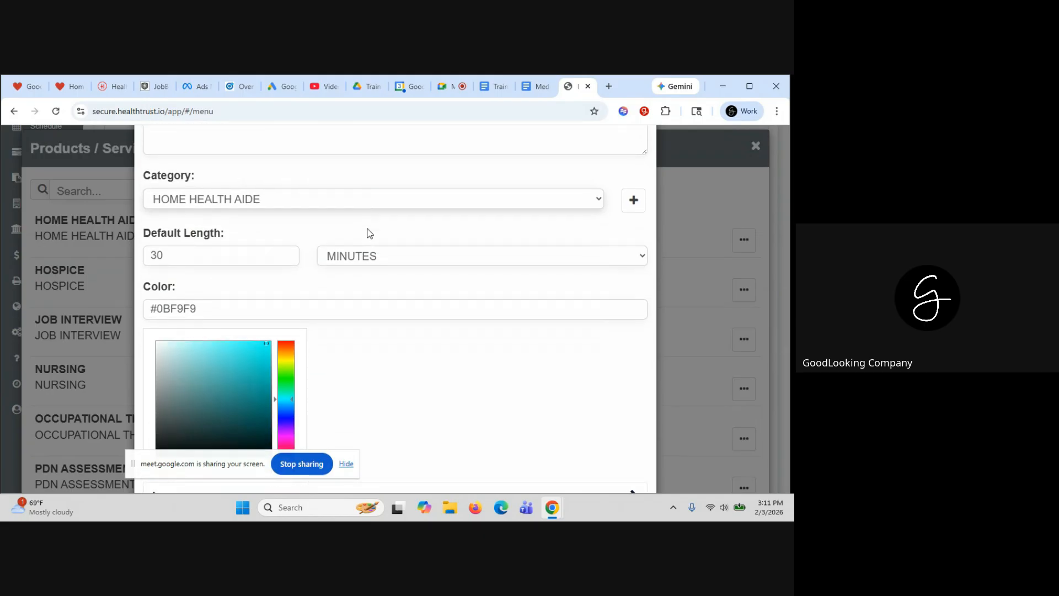
{"action": "left_click", "coordinate": [172, 242]}
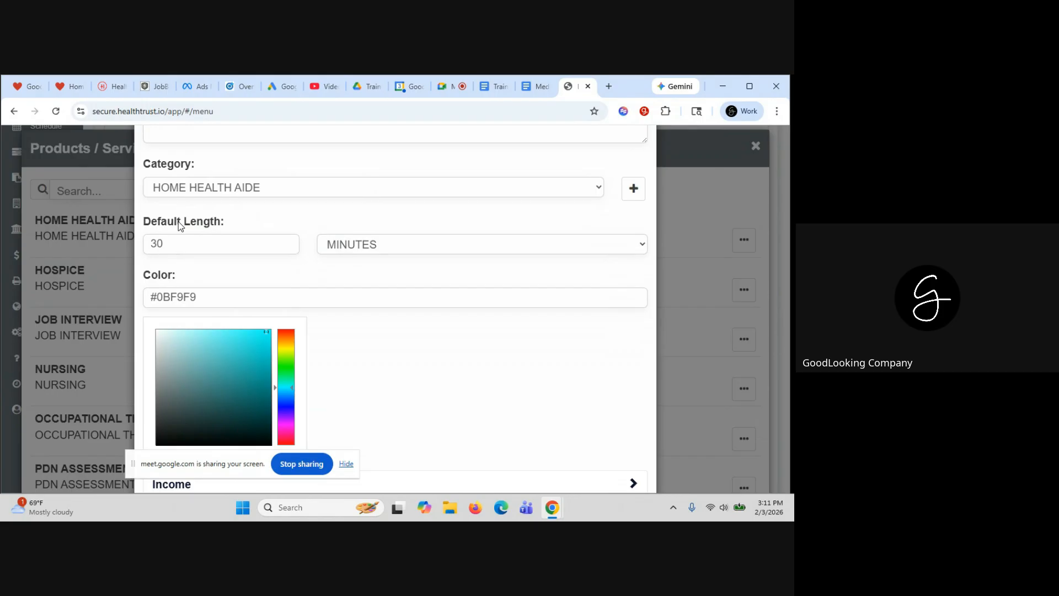
{"action": "scroll", "coordinate": [244, 268], "scroll_direction": "down", "scroll_amount": 1}
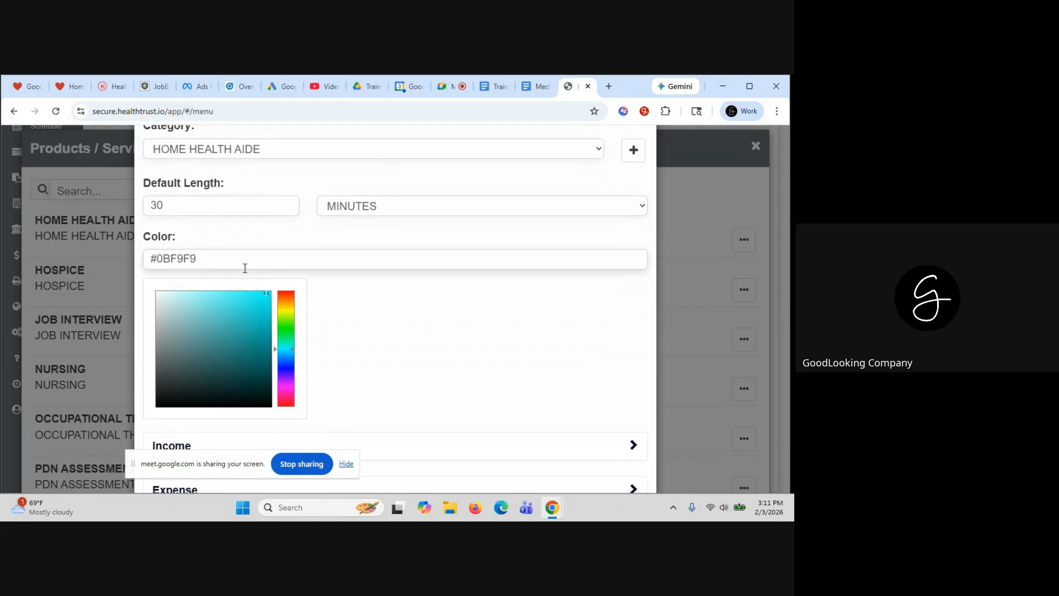
{"action": "scroll", "coordinate": [340, 303], "scroll_direction": "down", "scroll_amount": 1}
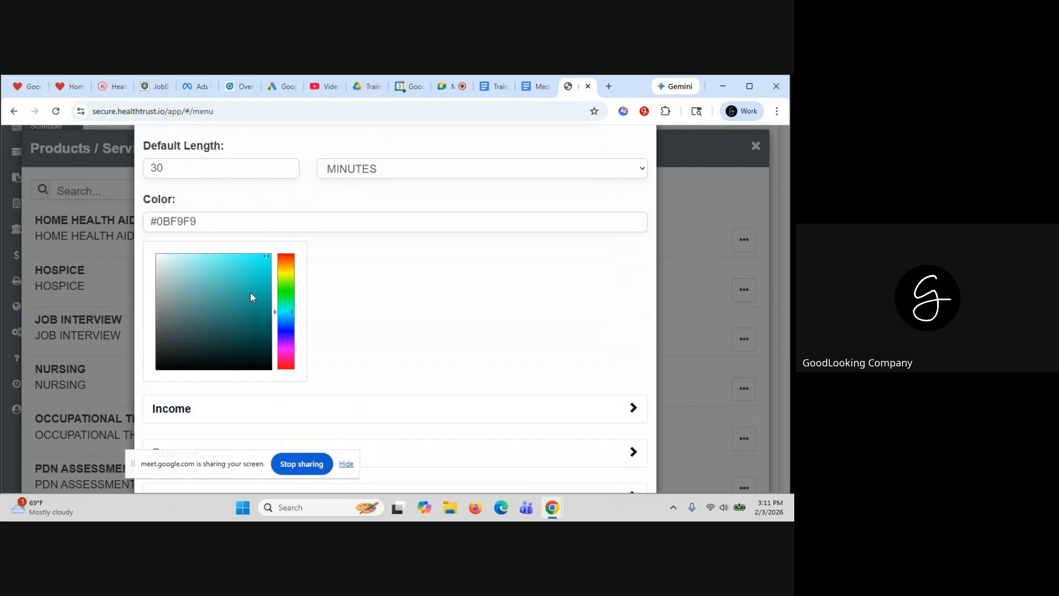
{"action": "scroll", "coordinate": [362, 317], "scroll_direction": "down", "scroll_amount": 1}
{"action": "scroll", "coordinate": [362, 317], "scroll_direction": "down", "scroll_amount": 2}
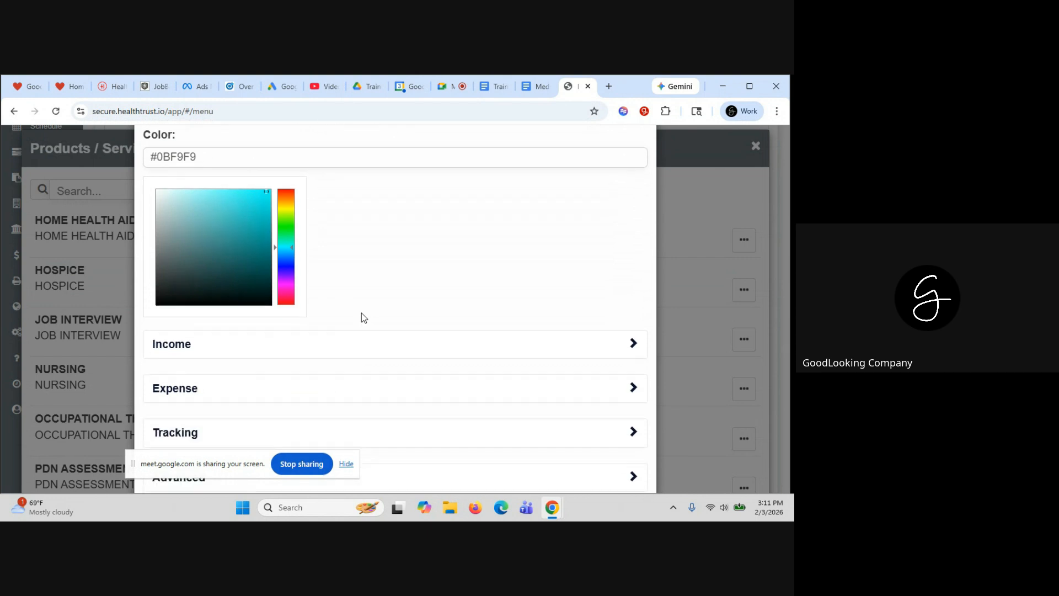
{"action": "scroll", "coordinate": [362, 317], "scroll_direction": "down", "scroll_amount": 3}
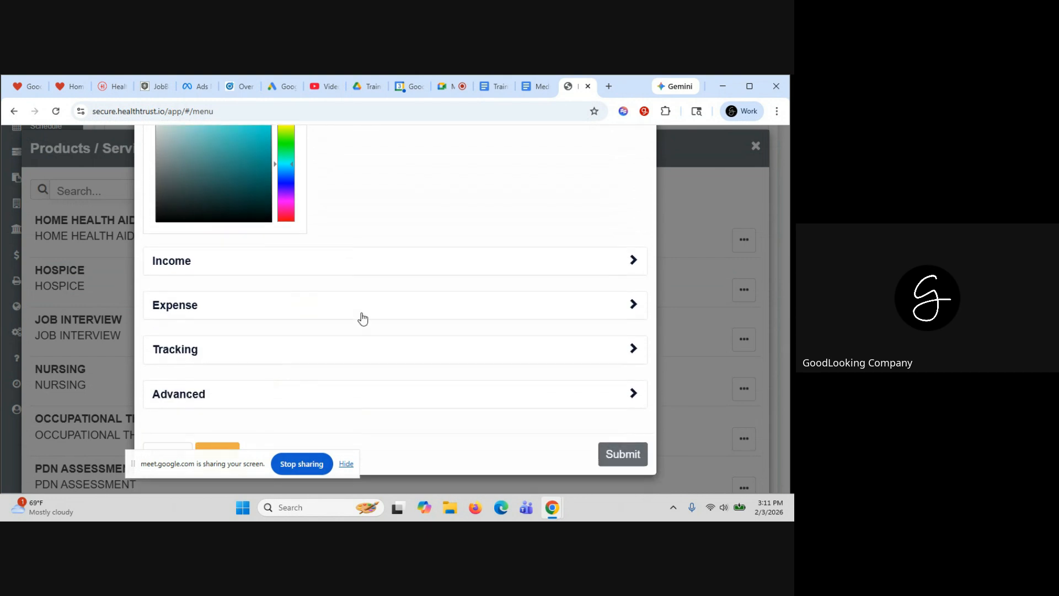
{"action": "left_click", "coordinate": [371, 271]}
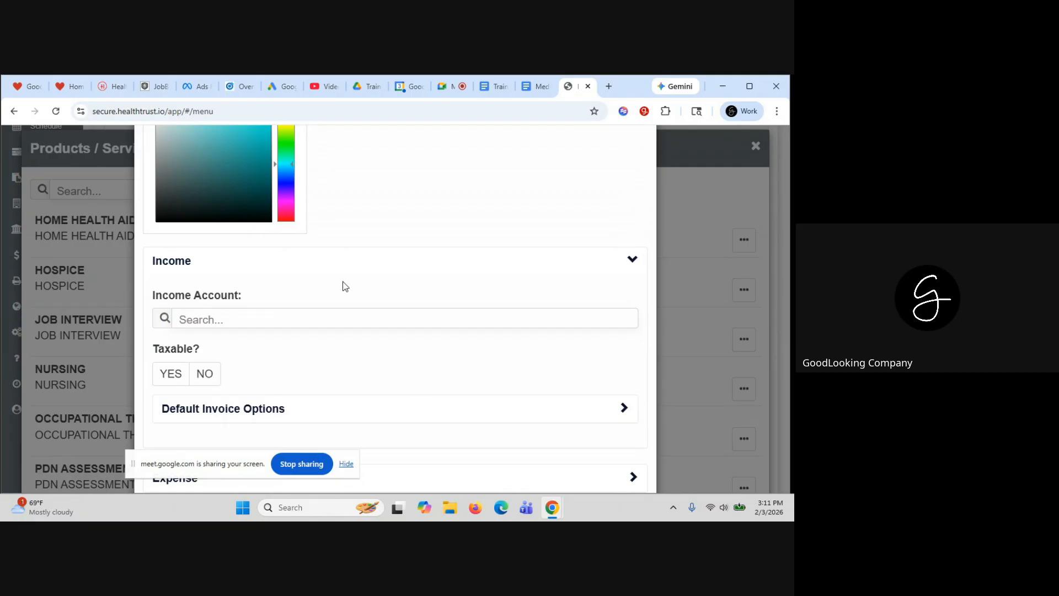
{"action": "left_click", "coordinate": [352, 271]}
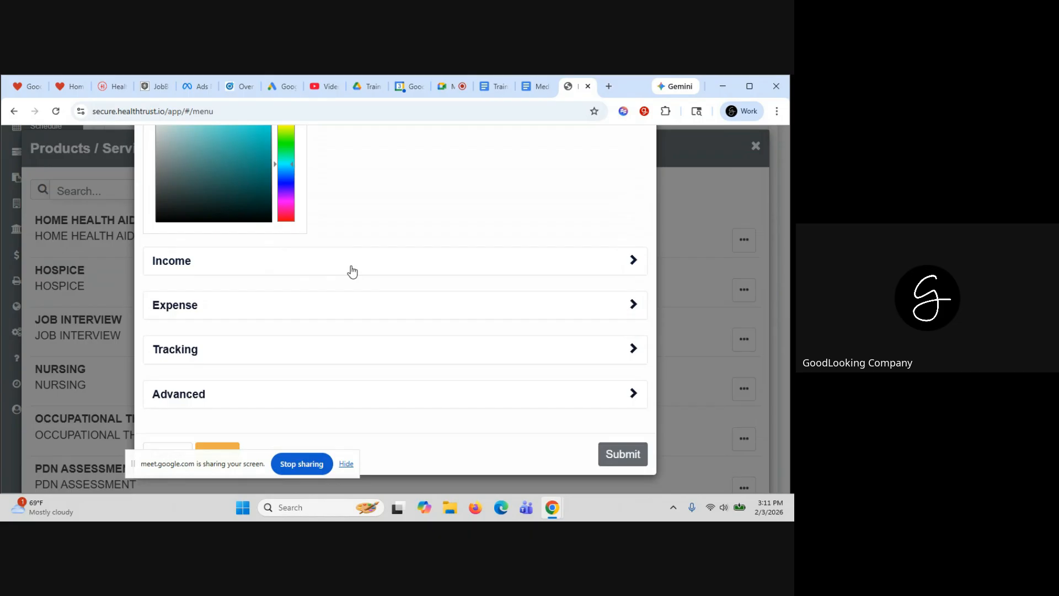
{"action": "left_click", "coordinate": [351, 271]}
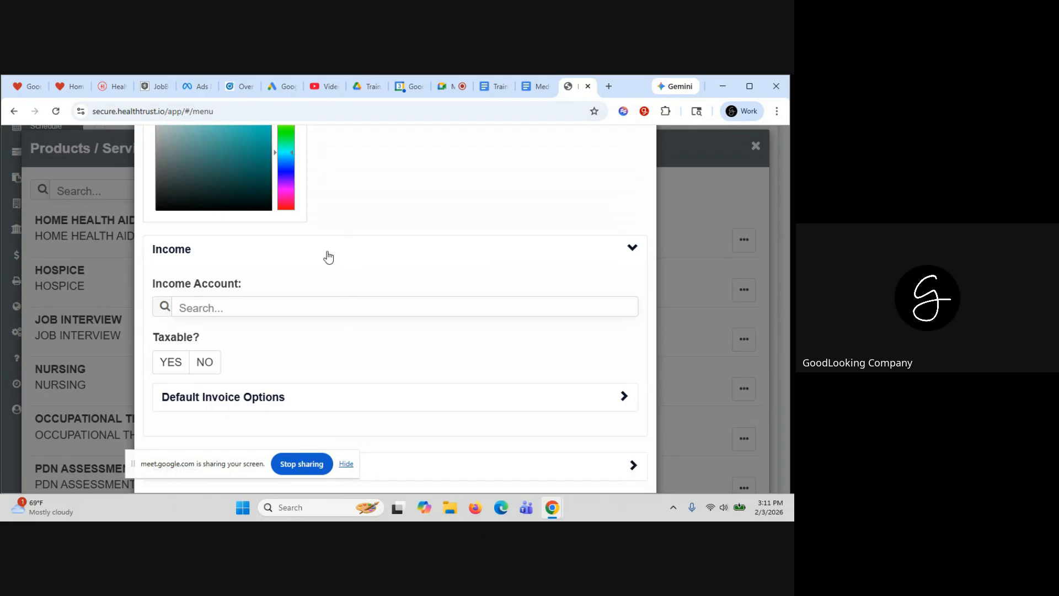
{"action": "left_click", "coordinate": [328, 257]}
{"action": "left_click", "coordinate": [325, 306]}
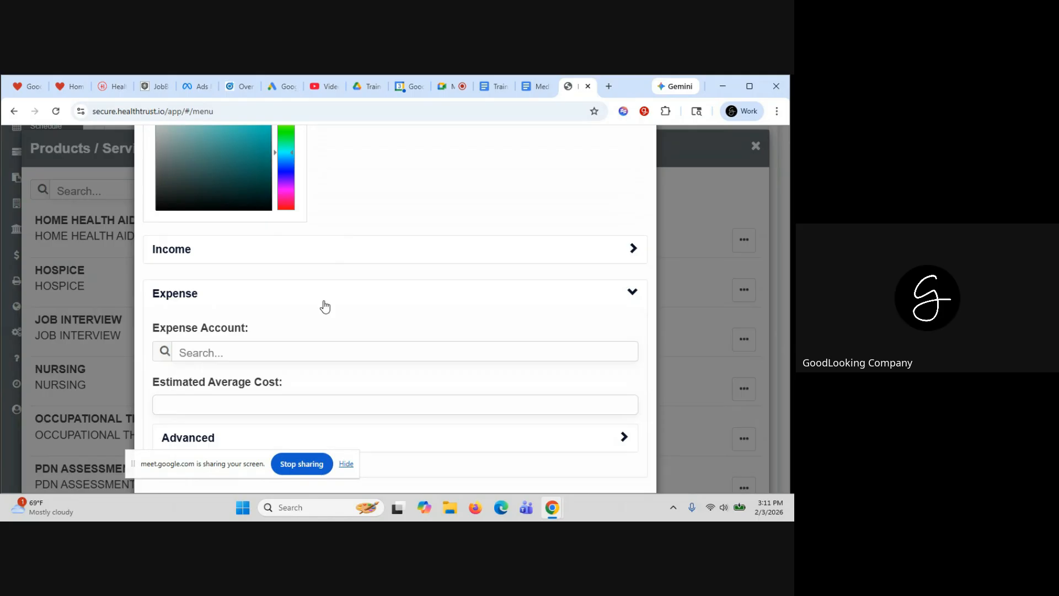
{"action": "left_click", "coordinate": [325, 306]}
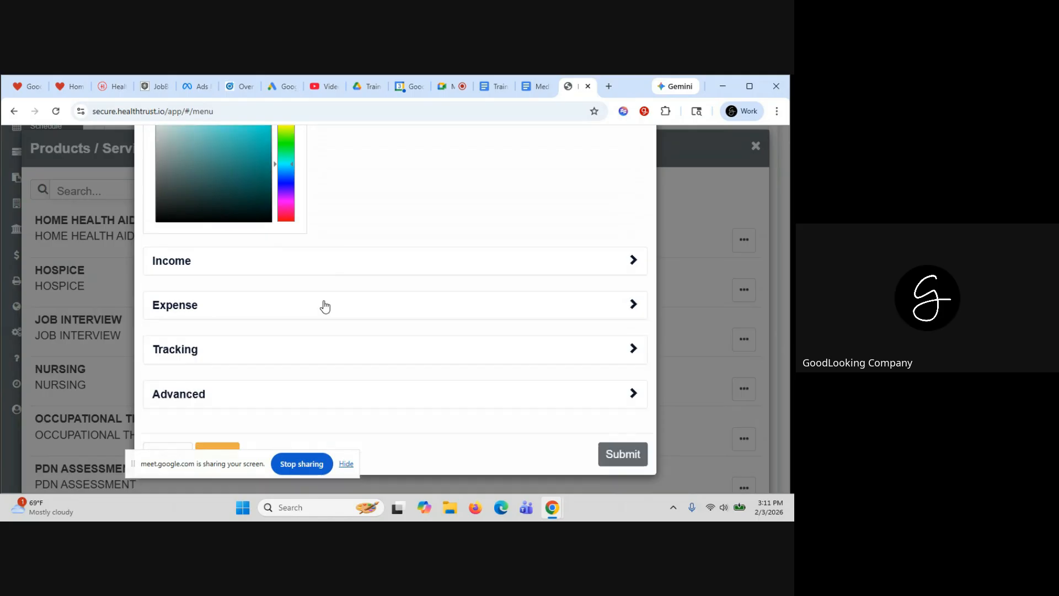
{"action": "left_click", "coordinate": [325, 356]}
{"action": "scroll", "coordinate": [324, 356], "scroll_direction": "down", "scroll_amount": 2}
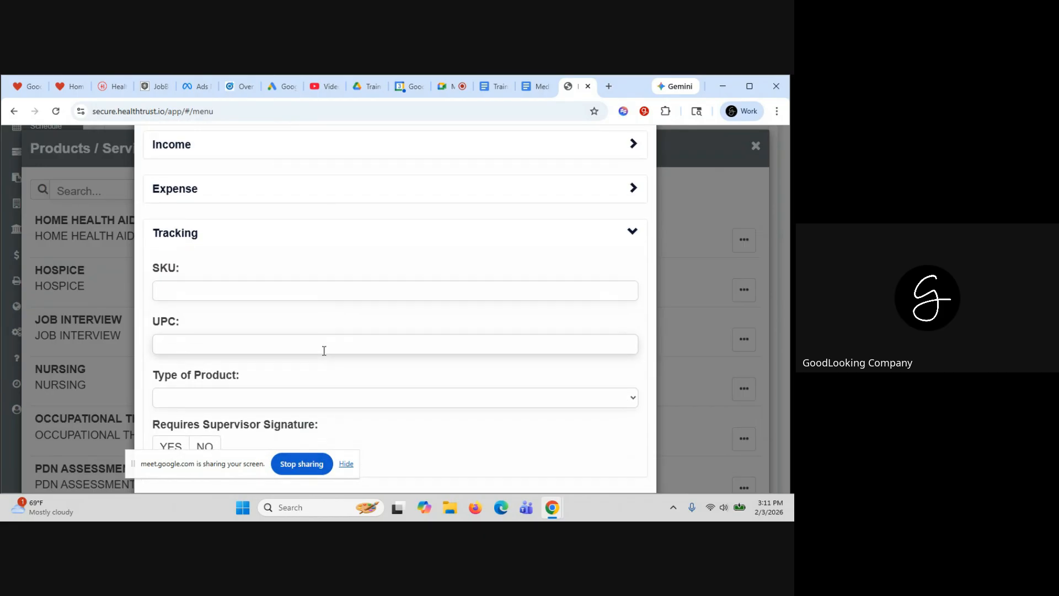
{"action": "scroll", "coordinate": [317, 300], "scroll_direction": "down", "scroll_amount": 1}
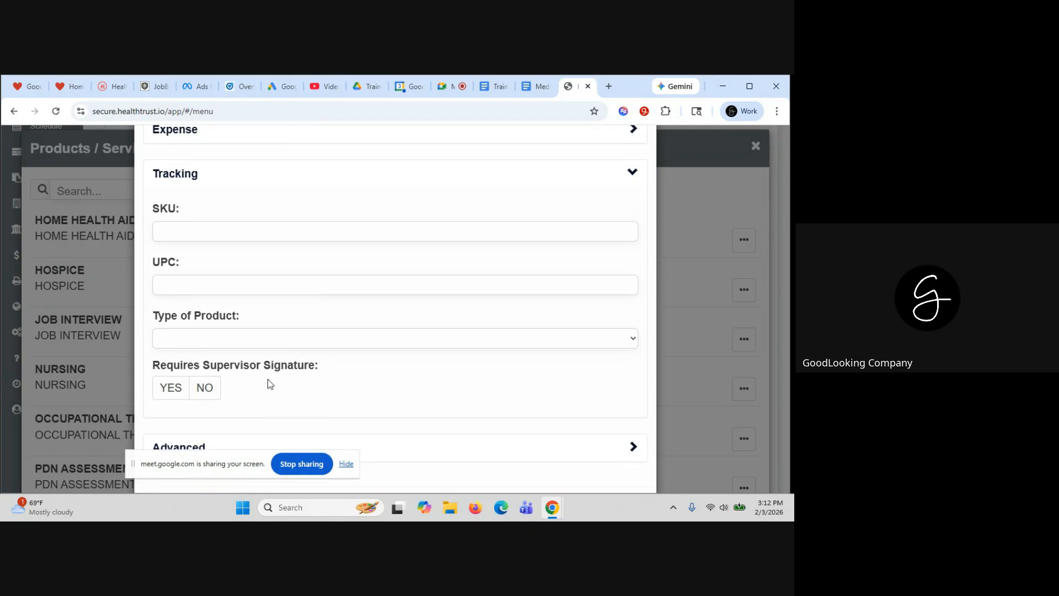
{"action": "scroll", "coordinate": [267, 379], "scroll_direction": "up", "scroll_amount": 1}
{"action": "left_click", "coordinate": [226, 205]}
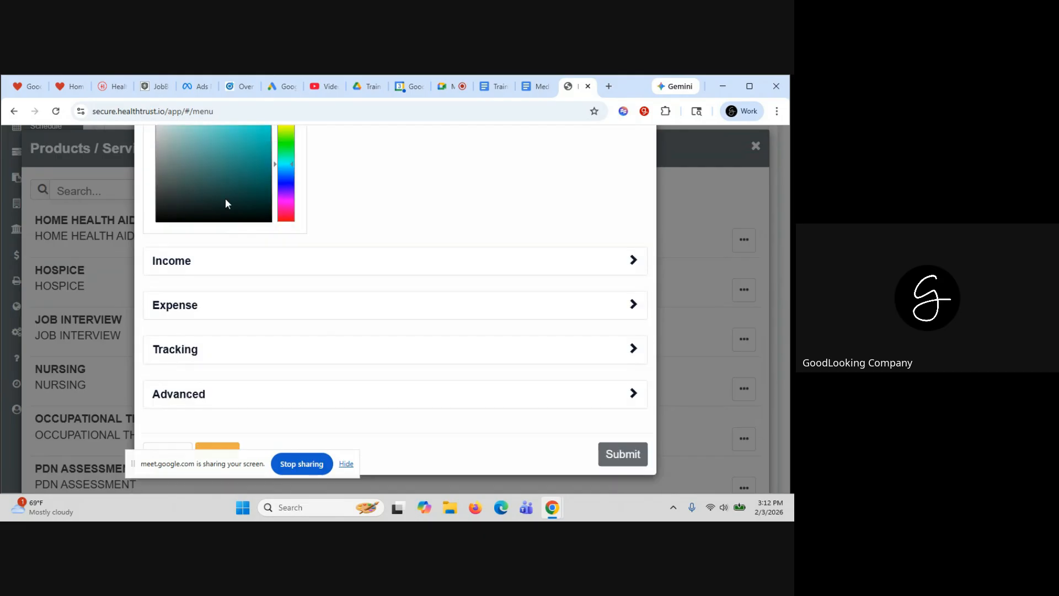
Expand the service's Advanced section showing its form and Routine visit type
{"action": "left_click", "coordinate": [257, 397]}
{"action": "scroll", "coordinate": [257, 399], "scroll_direction": "down", "scroll_amount": 3}
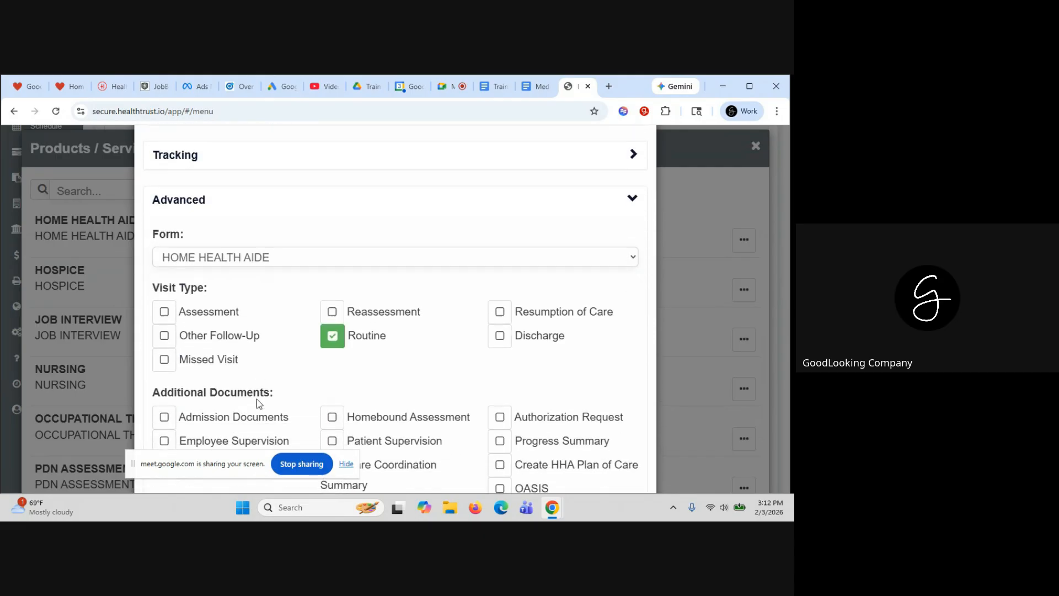
{"action": "scroll", "coordinate": [257, 399], "scroll_direction": "down", "scroll_amount": 2}
{"action": "scroll", "coordinate": [257, 399], "scroll_direction": "up", "scroll_amount": 2}
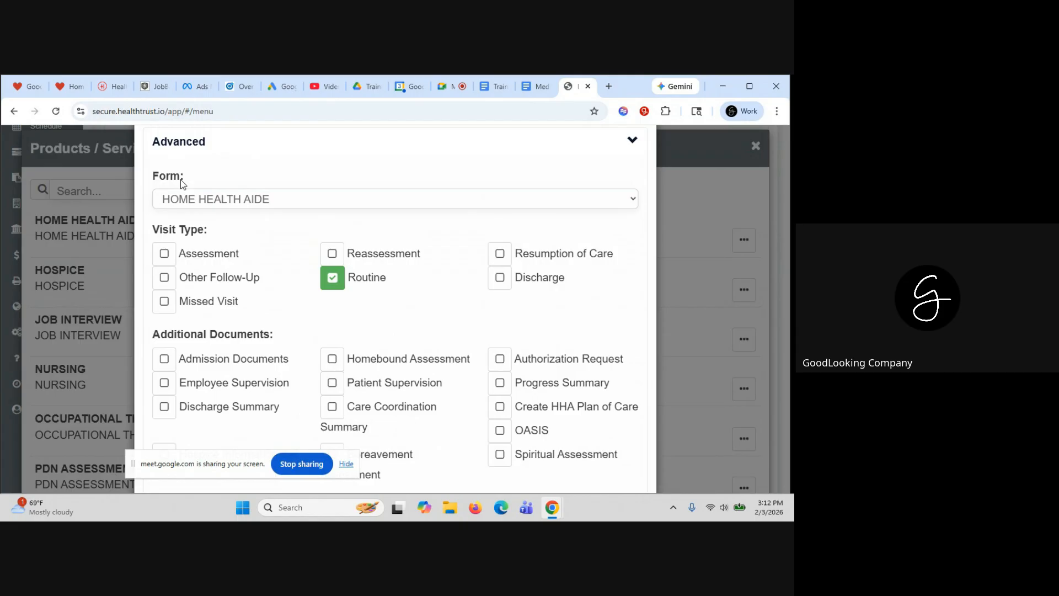
Browse the Form options and keep HOME HEALTH AIDE as the linked form
{"action": "left_click", "coordinate": [243, 196]}
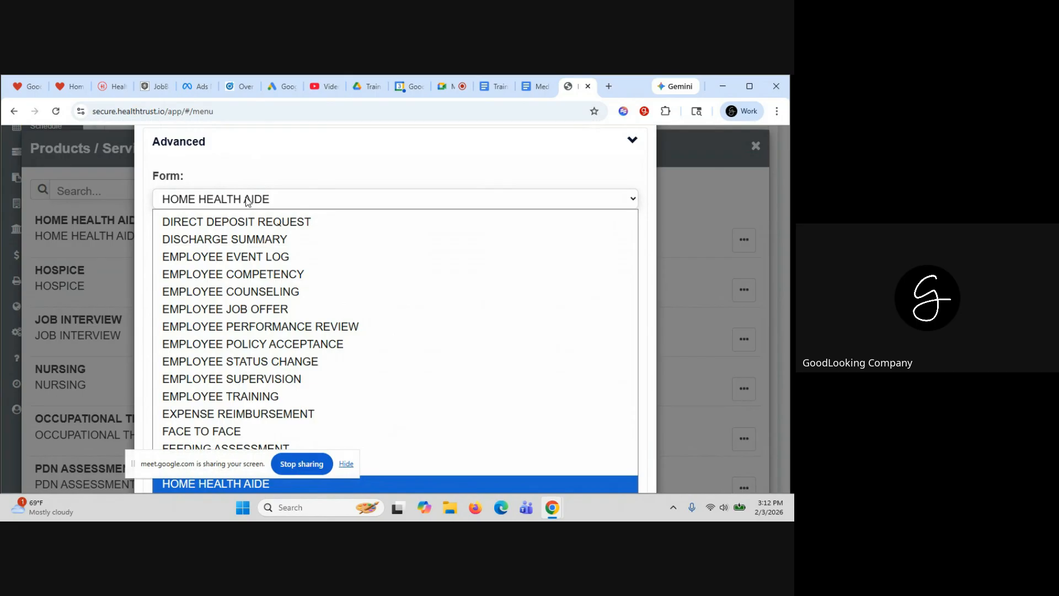
{"action": "left_click", "coordinate": [247, 202]}
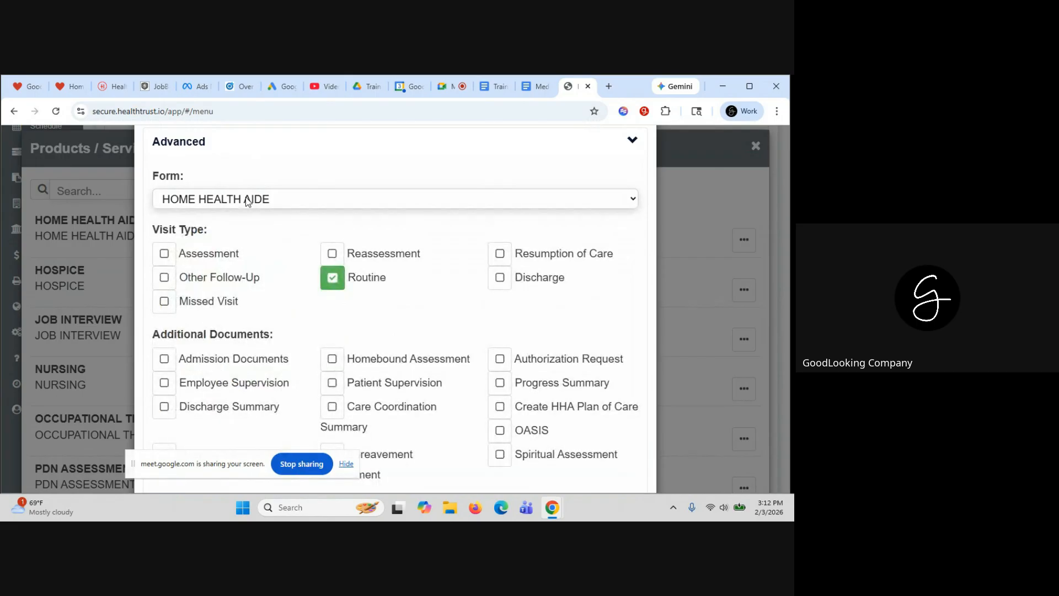
{"action": "left_click", "coordinate": [247, 202]}
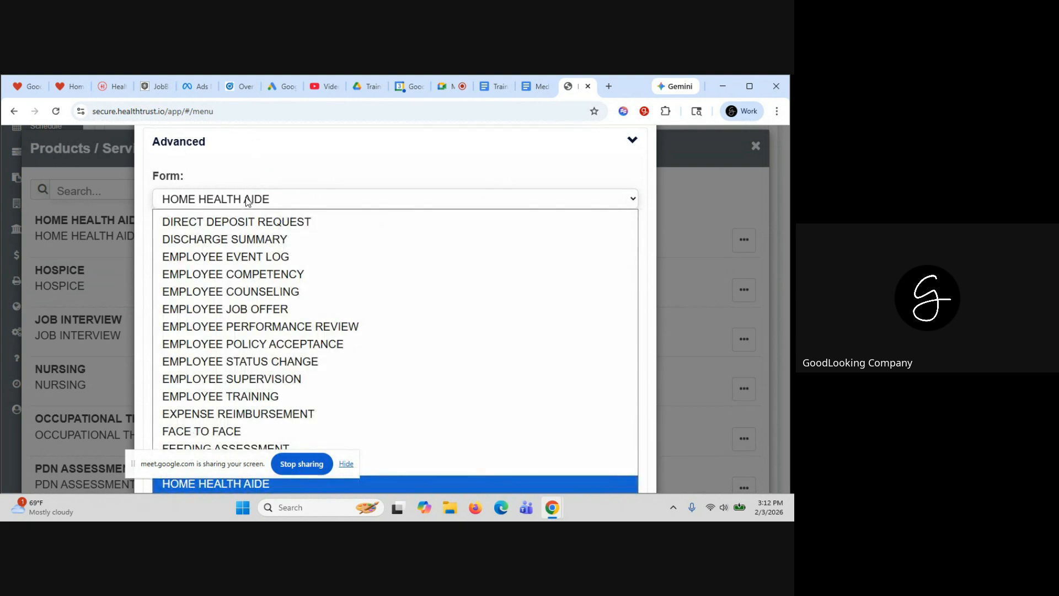
{"action": "scroll", "coordinate": [254, 283], "scroll_direction": "up", "scroll_amount": 1}
{"action": "scroll", "coordinate": [253, 283], "scroll_direction": "down", "scroll_amount": 1}
{"action": "scroll", "coordinate": [254, 283], "scroll_direction": "down", "scroll_amount": 6}
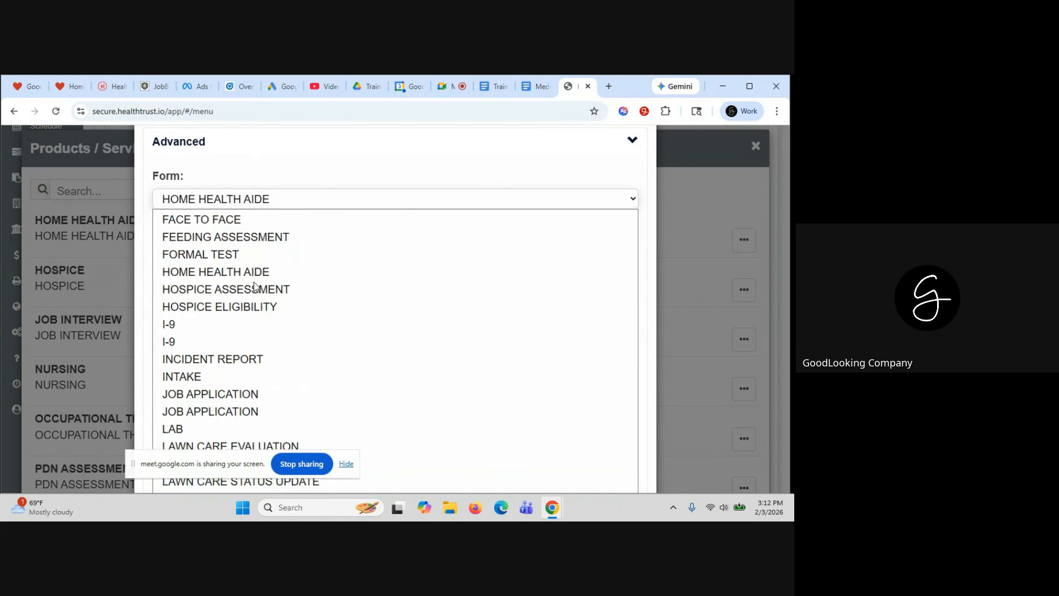
{"action": "scroll", "coordinate": [254, 283], "scroll_direction": "down", "scroll_amount": 6}
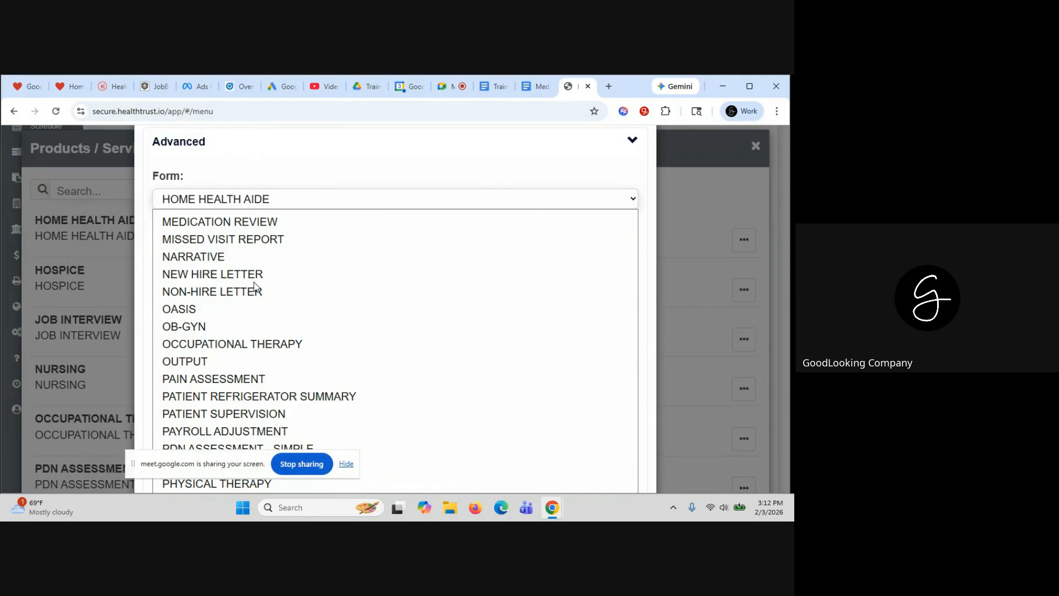
{"action": "scroll", "coordinate": [254, 283], "scroll_direction": "down", "scroll_amount": 2}
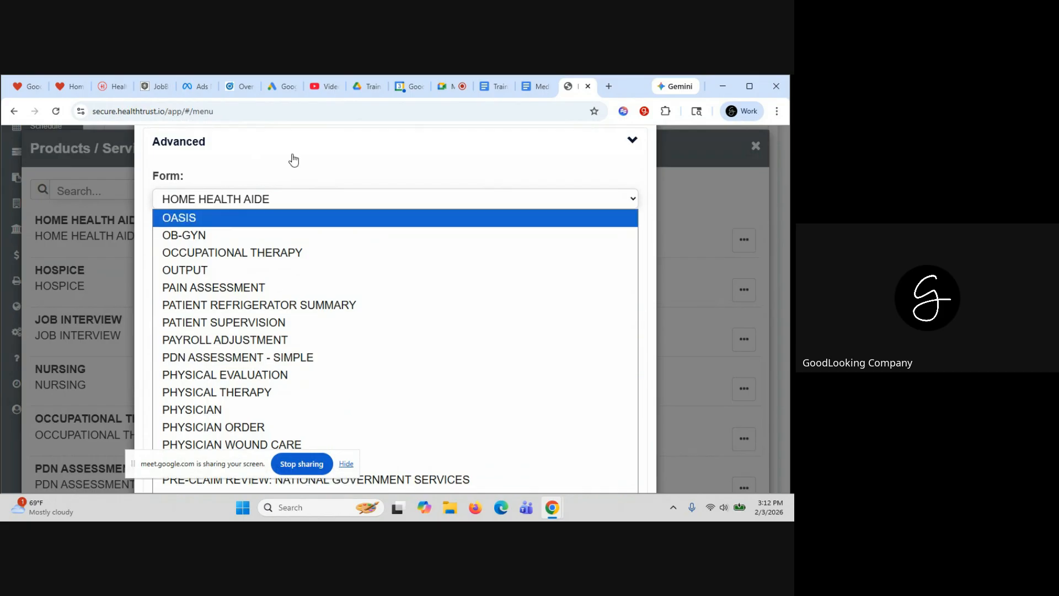
{"action": "left_click", "coordinate": [288, 197]}
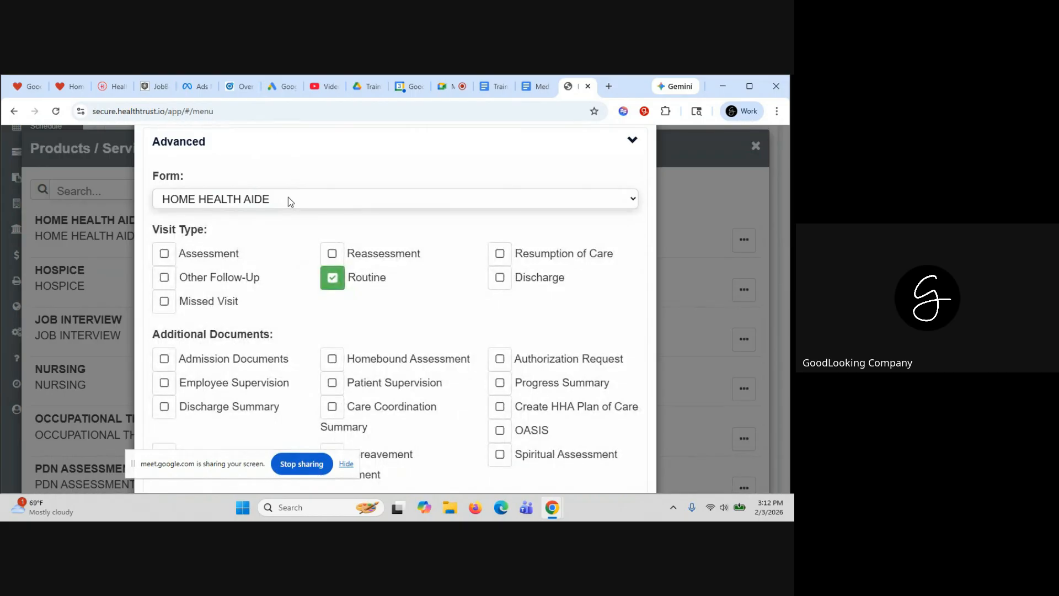
{"action": "scroll", "coordinate": [435, 262], "scroll_direction": "down", "scroll_amount": 2}
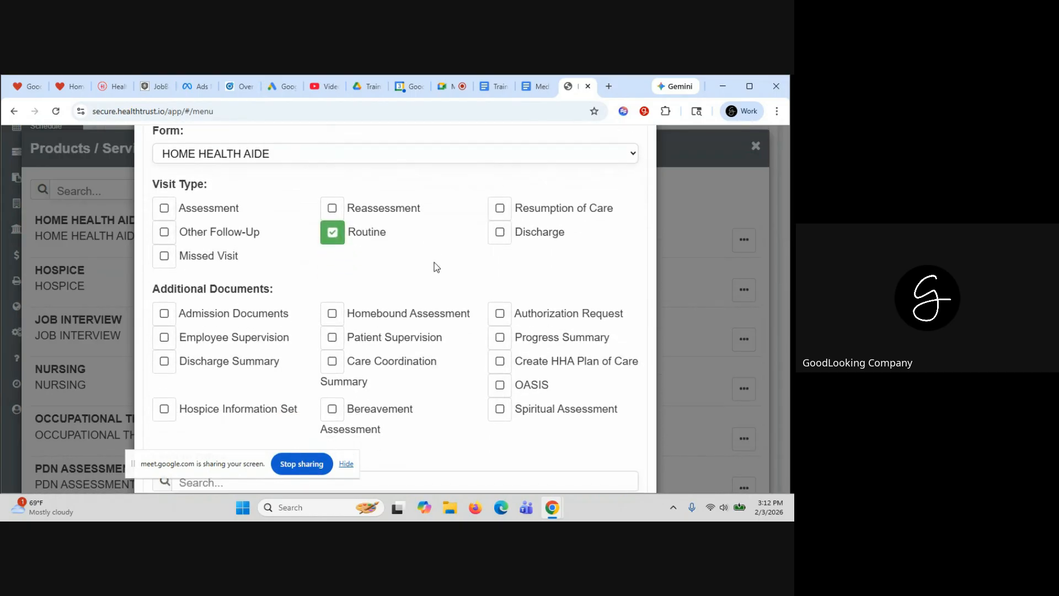
{"action": "scroll", "coordinate": [434, 262], "scroll_direction": "up", "scroll_amount": 1}
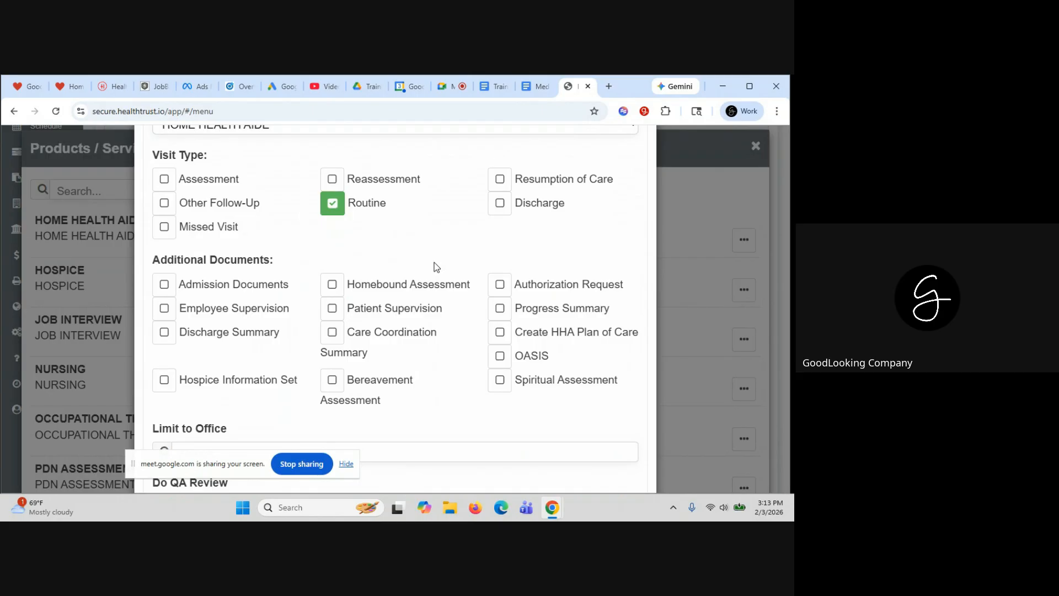
{"action": "scroll", "coordinate": [434, 262], "scroll_direction": "up", "scroll_amount": 1}
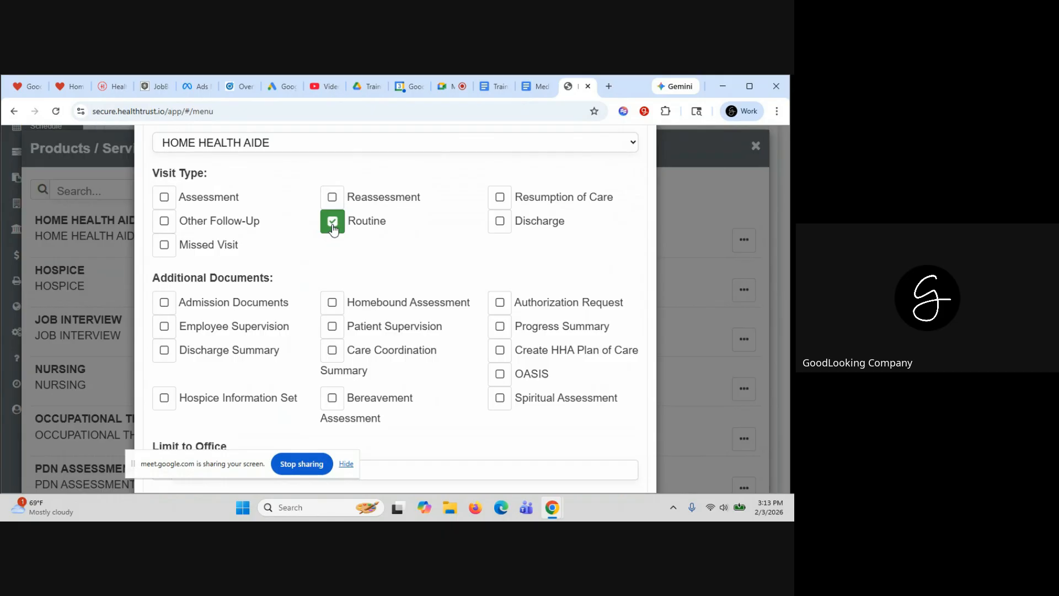
{"action": "scroll", "coordinate": [376, 257], "scroll_direction": "down", "scroll_amount": 1}
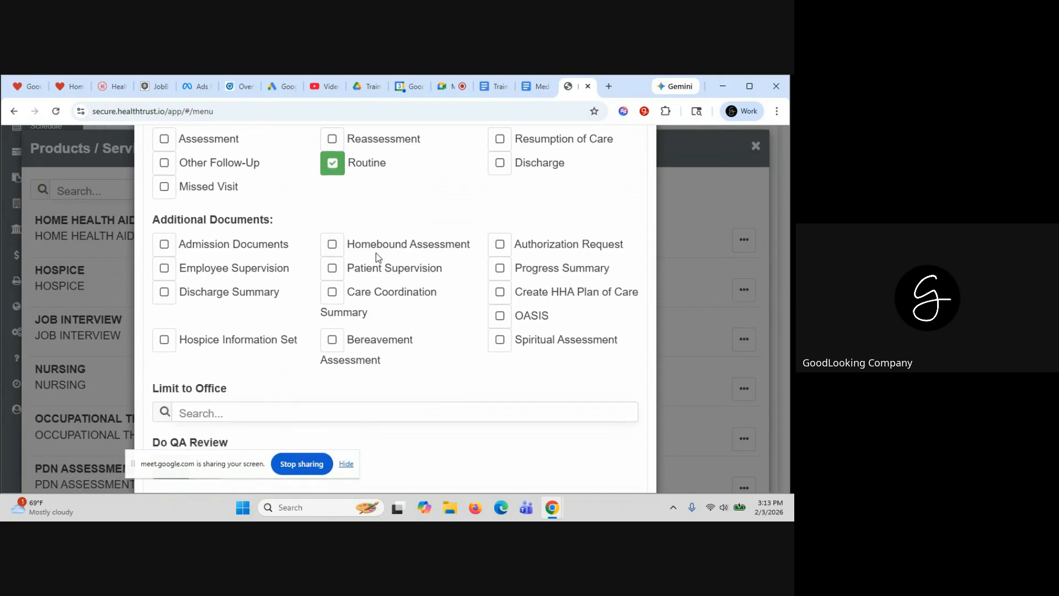
{"action": "scroll", "coordinate": [375, 257], "scroll_direction": "down", "scroll_amount": 5}
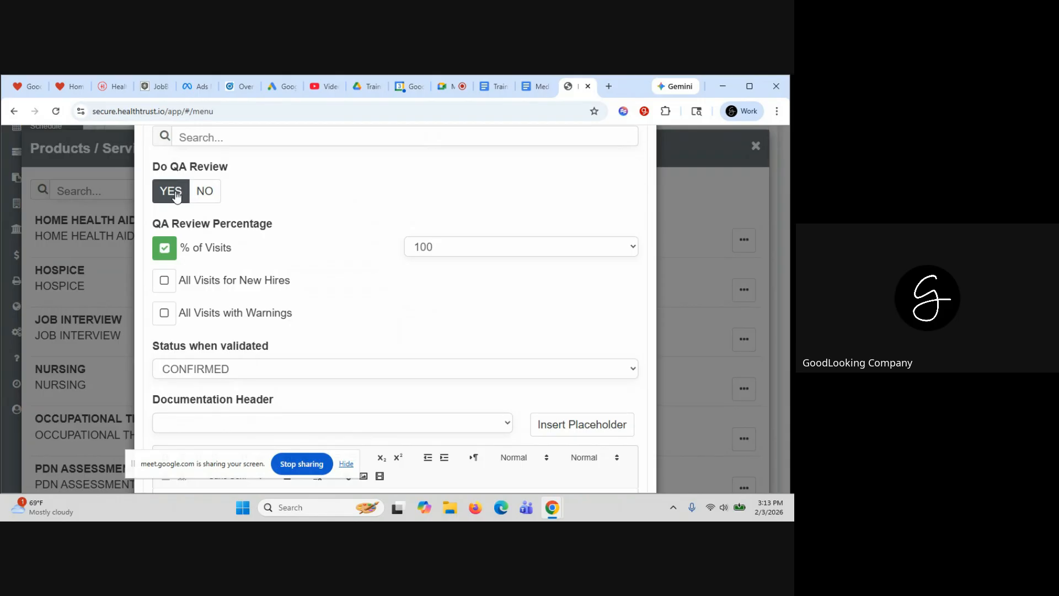
Try REV ADJUSTMENT as status when validated, then set it back to CONFIRMED
{"action": "scroll", "coordinate": [307, 271], "scroll_direction": "down", "scroll_amount": 1}
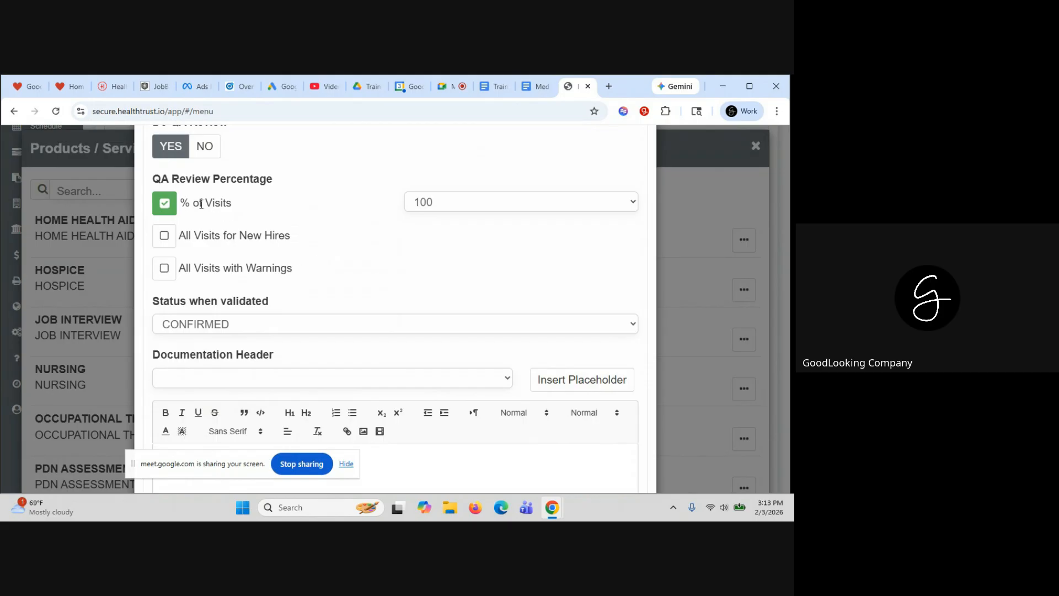
{"action": "scroll", "coordinate": [302, 288], "scroll_direction": "down", "scroll_amount": 1}
{"action": "scroll", "coordinate": [303, 288], "scroll_direction": "down", "scroll_amount": 3}
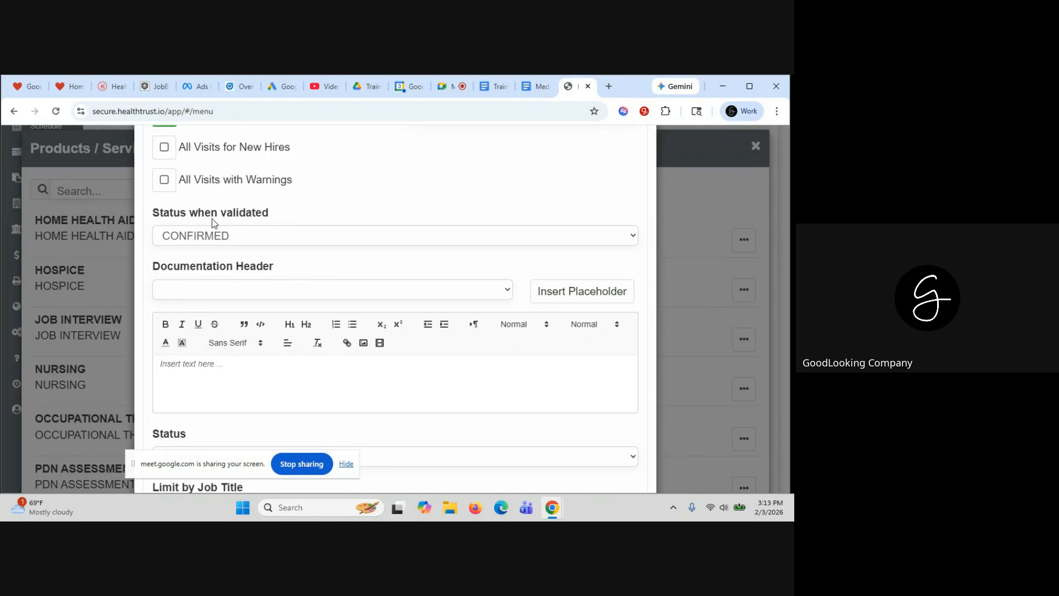
{"action": "left_click", "coordinate": [218, 236]}
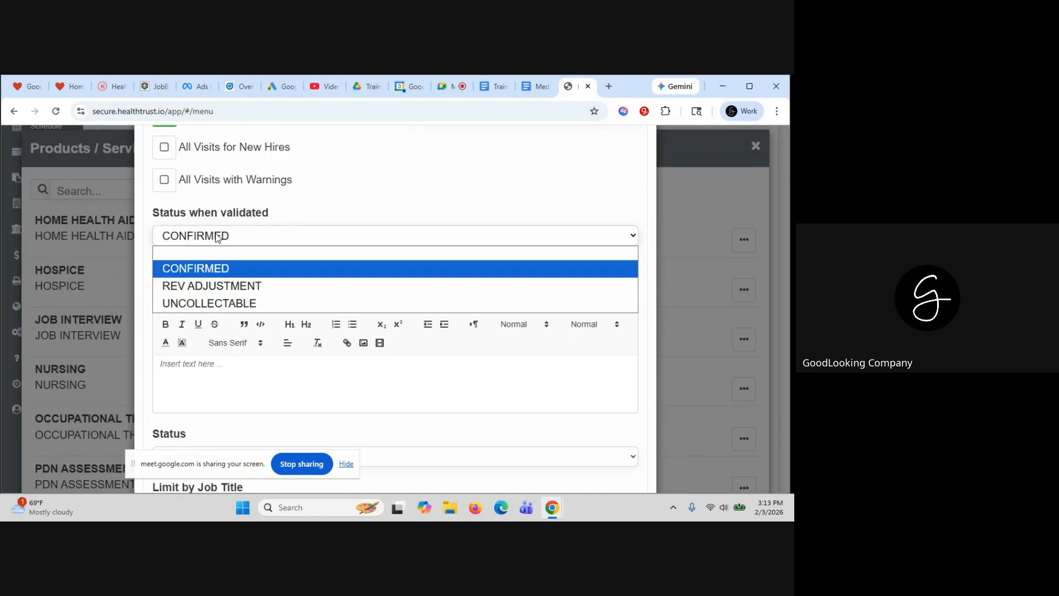
{"action": "left_click", "coordinate": [220, 268]}
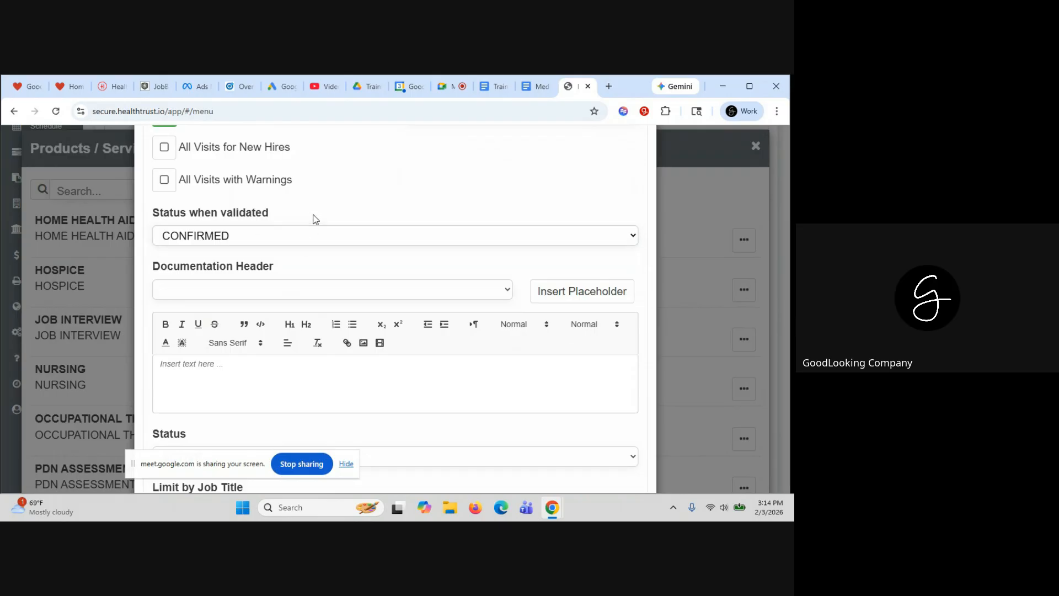
{"action": "left_click", "coordinate": [283, 236]}
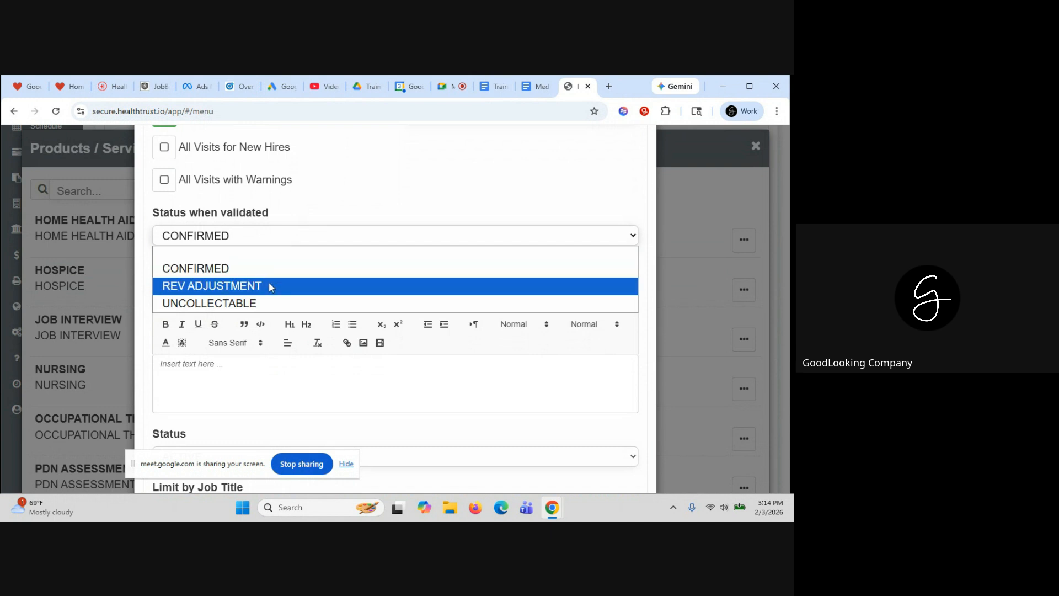
{"action": "left_click", "coordinate": [269, 286]}
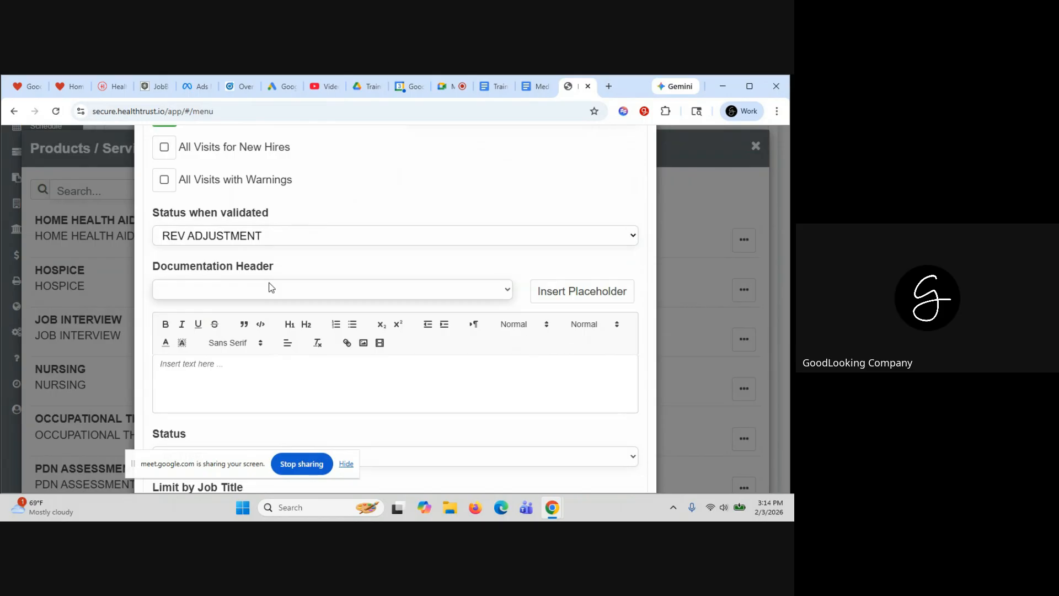
{"action": "left_click", "coordinate": [271, 240]}
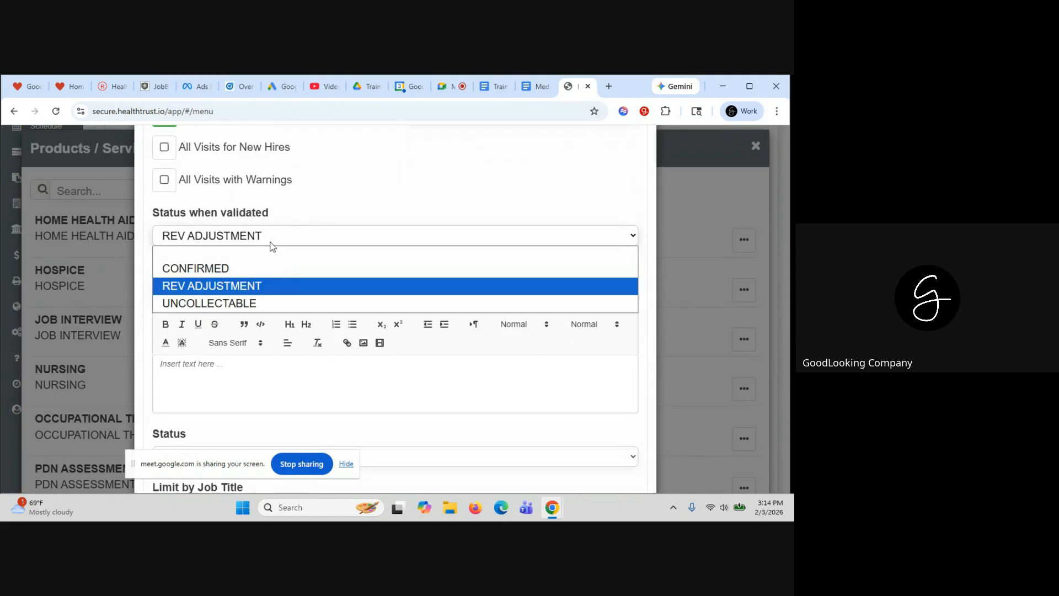
{"action": "left_click", "coordinate": [266, 270]}
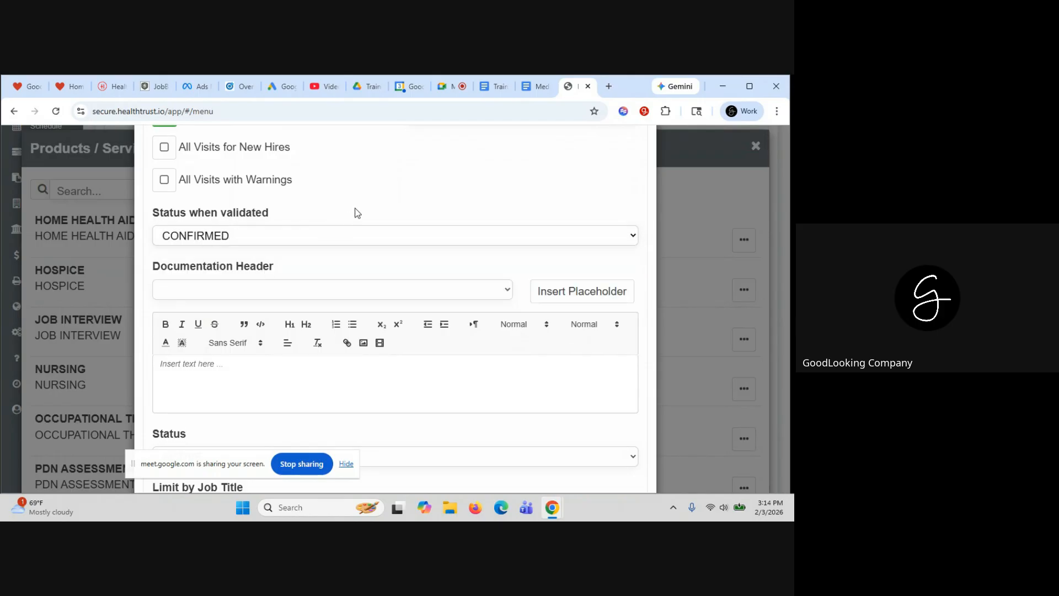
Keep the service status ACTIVE and submit the Home Health Aide service
{"action": "scroll", "coordinate": [358, 213], "scroll_direction": "down", "scroll_amount": 2}
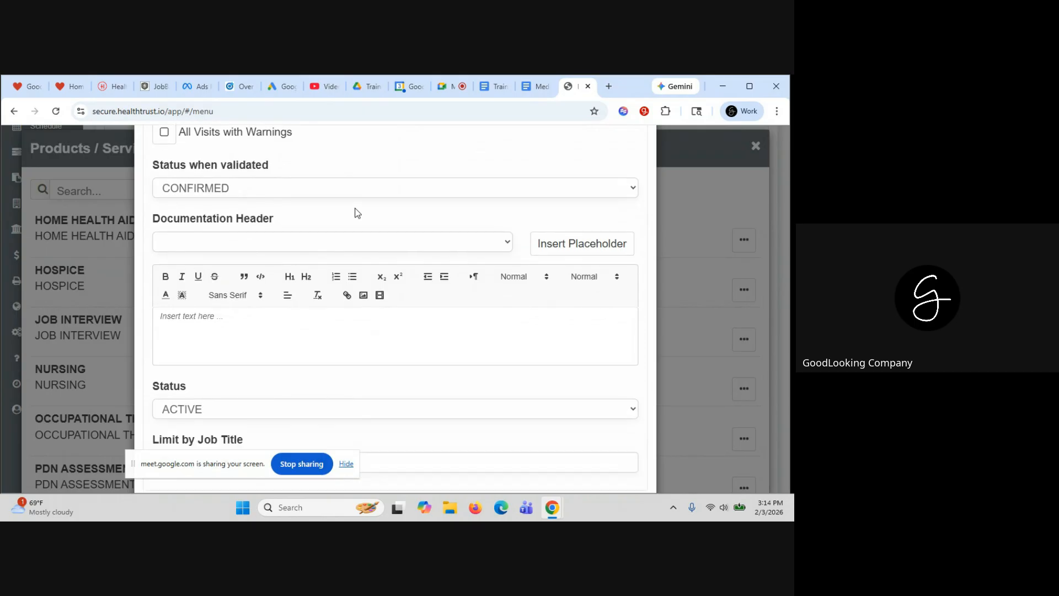
{"action": "scroll", "coordinate": [357, 213], "scroll_direction": "down", "scroll_amount": 2}
{"action": "left_click", "coordinate": [230, 331]}
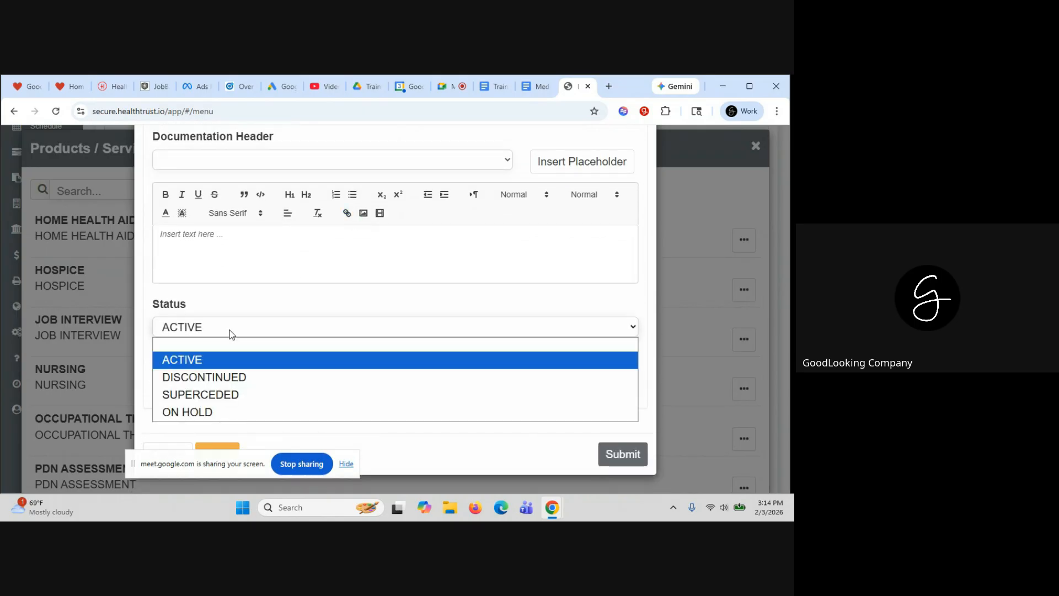
{"action": "left_click", "coordinate": [216, 362]}
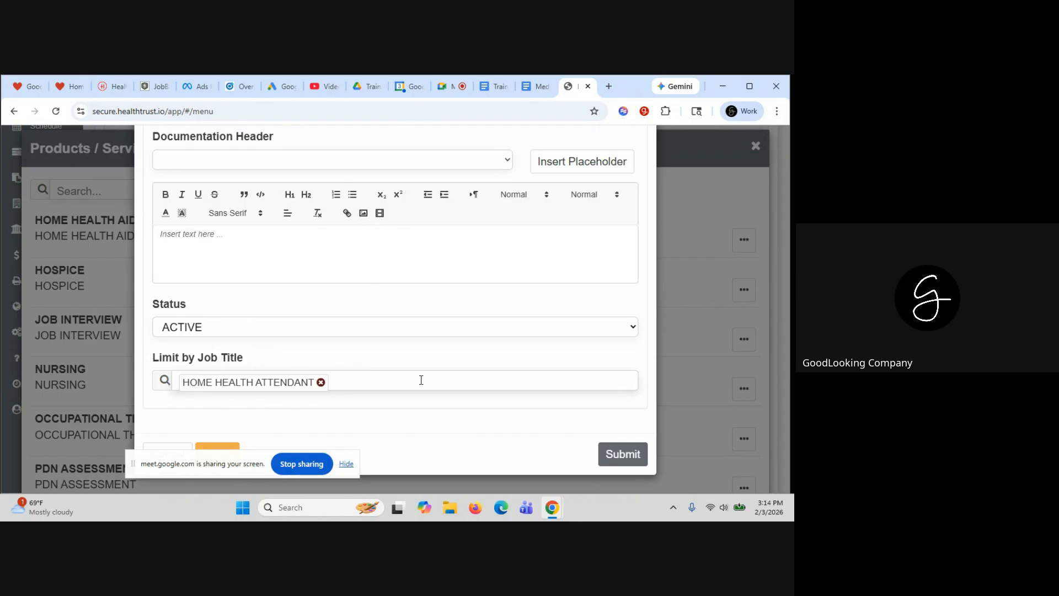
{"action": "left_click", "coordinate": [622, 453]}
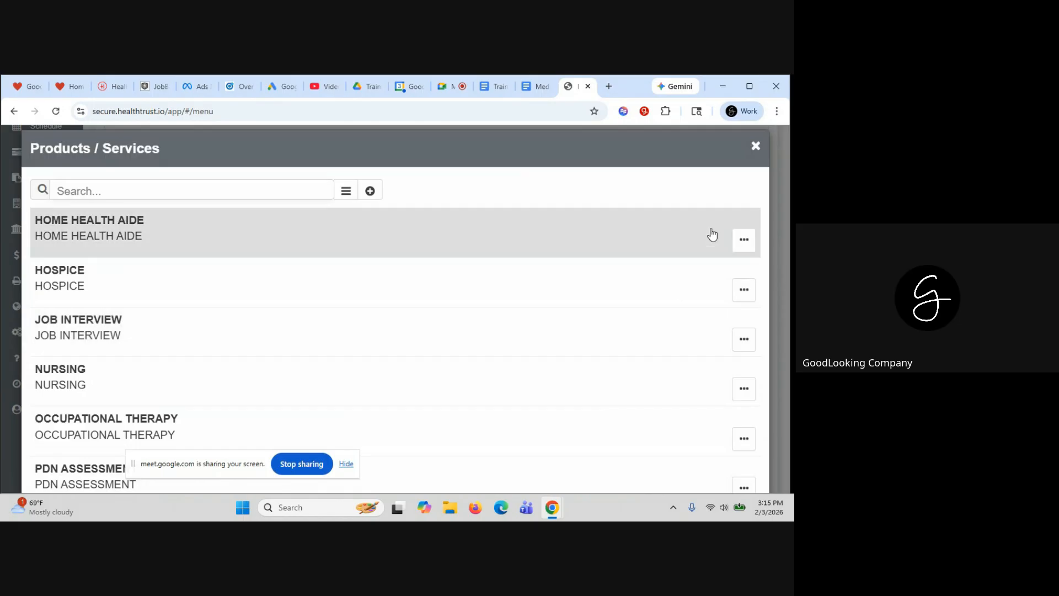
Close Products / Services and open the AETNA BETTER HEALTH payer (code ABH, COMMERCIAL)
{"action": "left_click", "coordinate": [756, 147]}
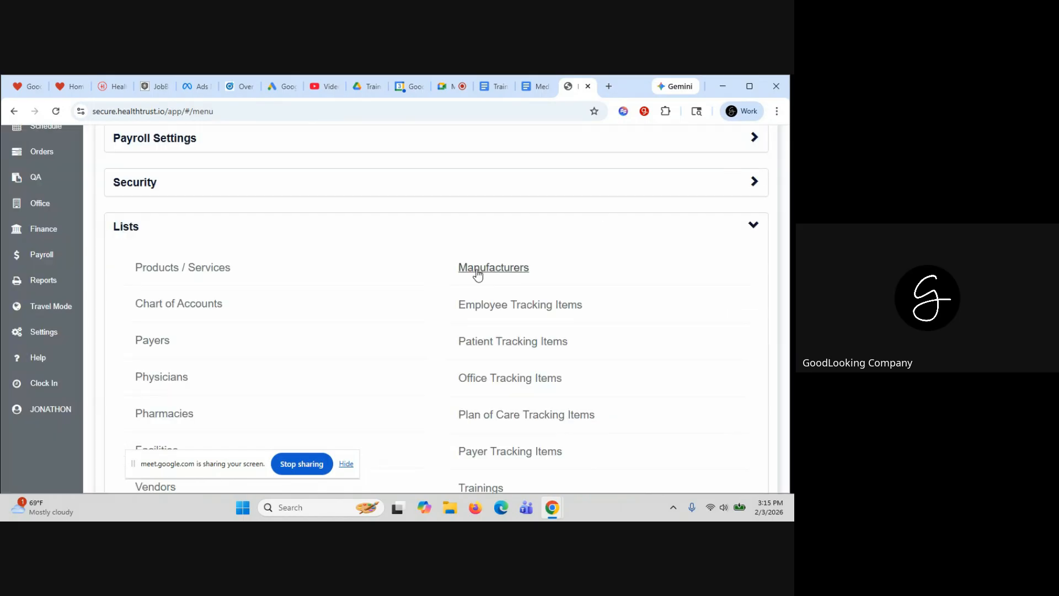
{"action": "scroll", "coordinate": [476, 273], "scroll_direction": "down", "scroll_amount": 1}
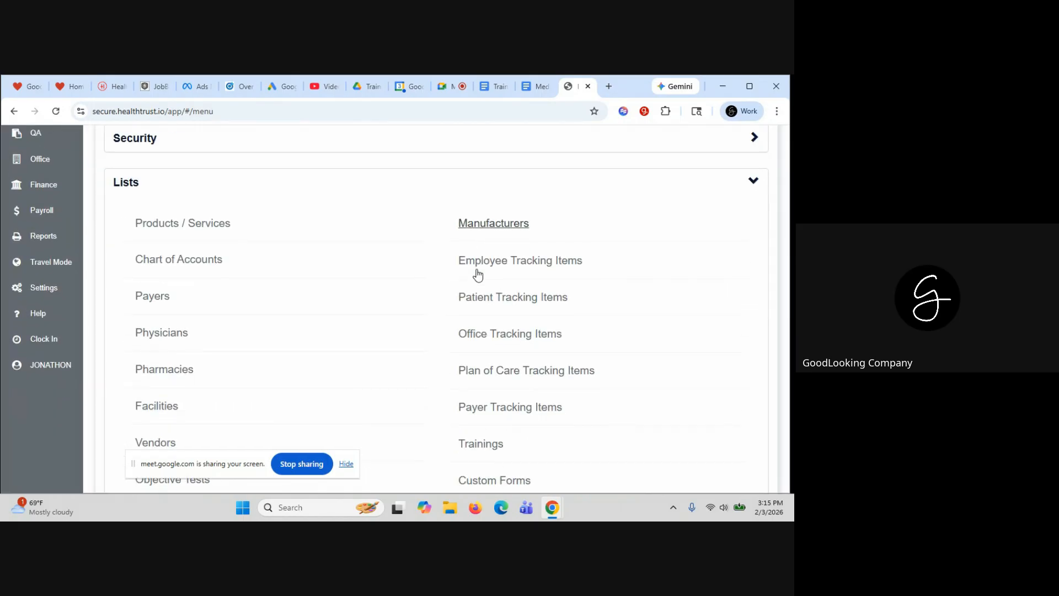
{"action": "left_click", "coordinate": [149, 298]}
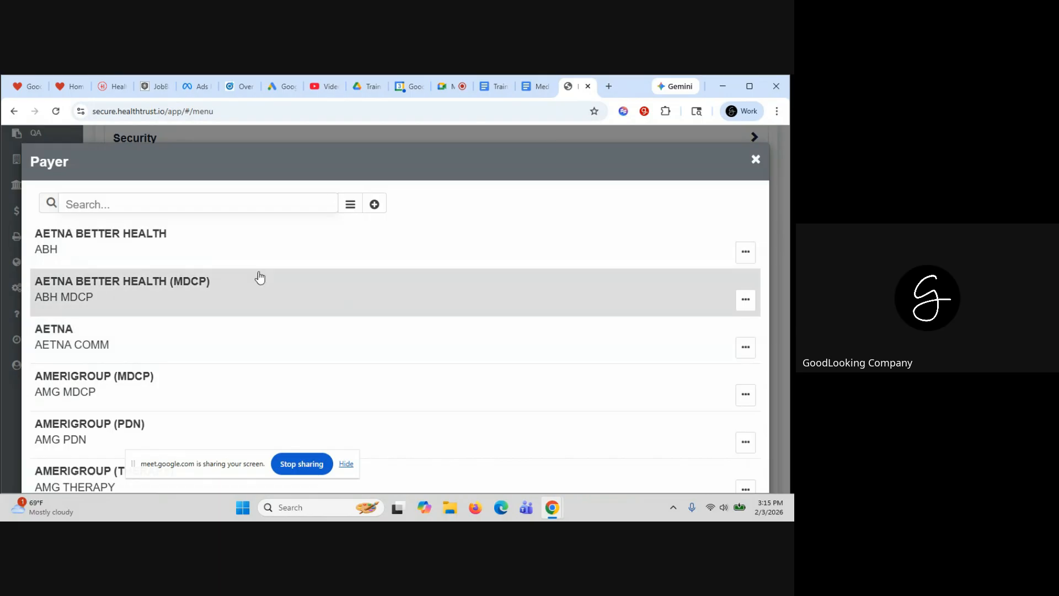
{"action": "left_click", "coordinate": [309, 236]}
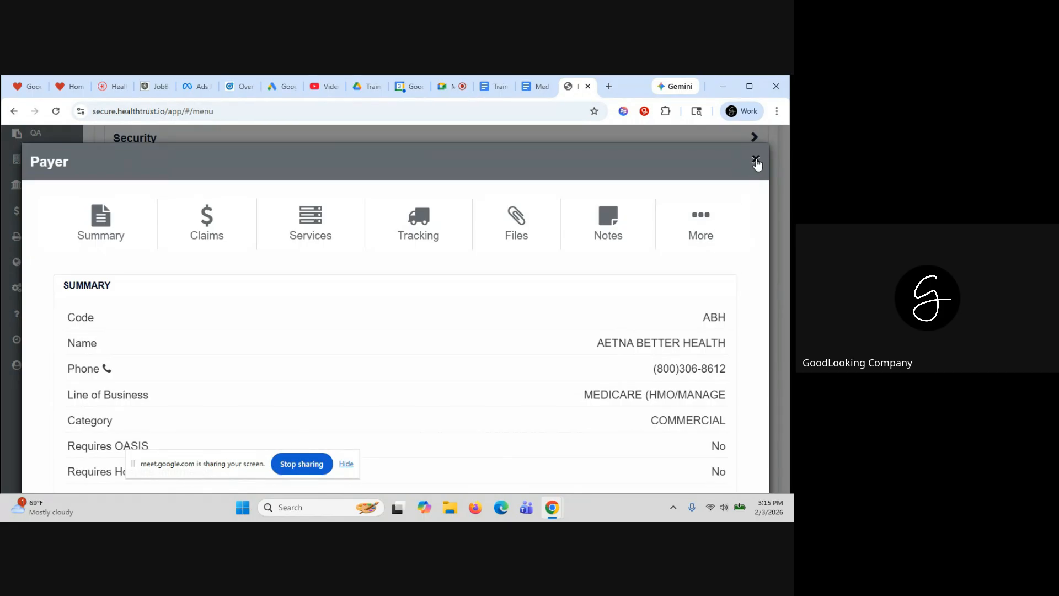
{"action": "left_click", "coordinate": [700, 226]}
{"action": "left_click", "coordinate": [692, 267]}
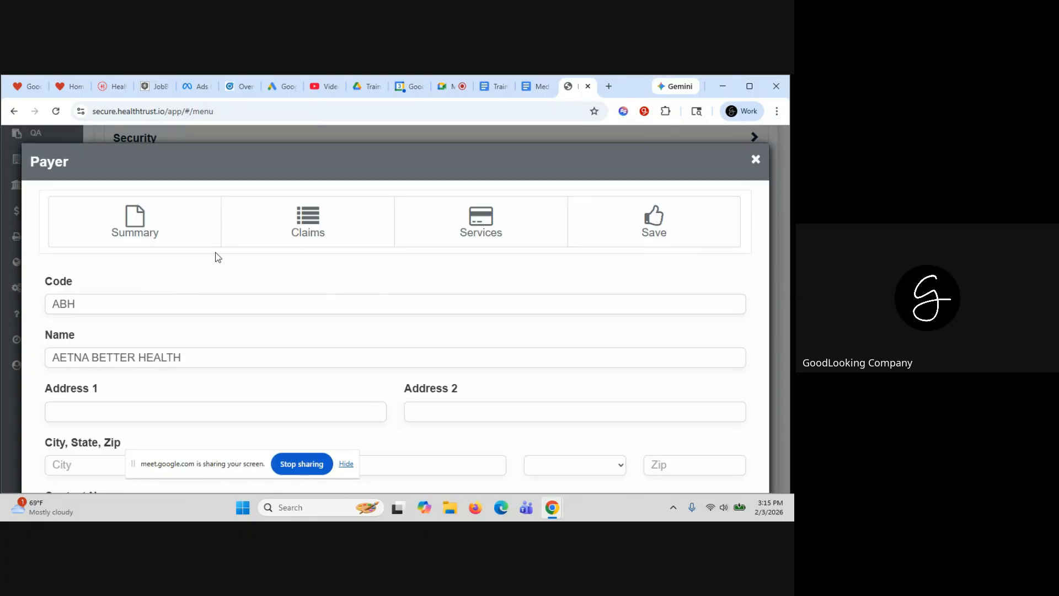
{"action": "left_click", "coordinate": [308, 230]}
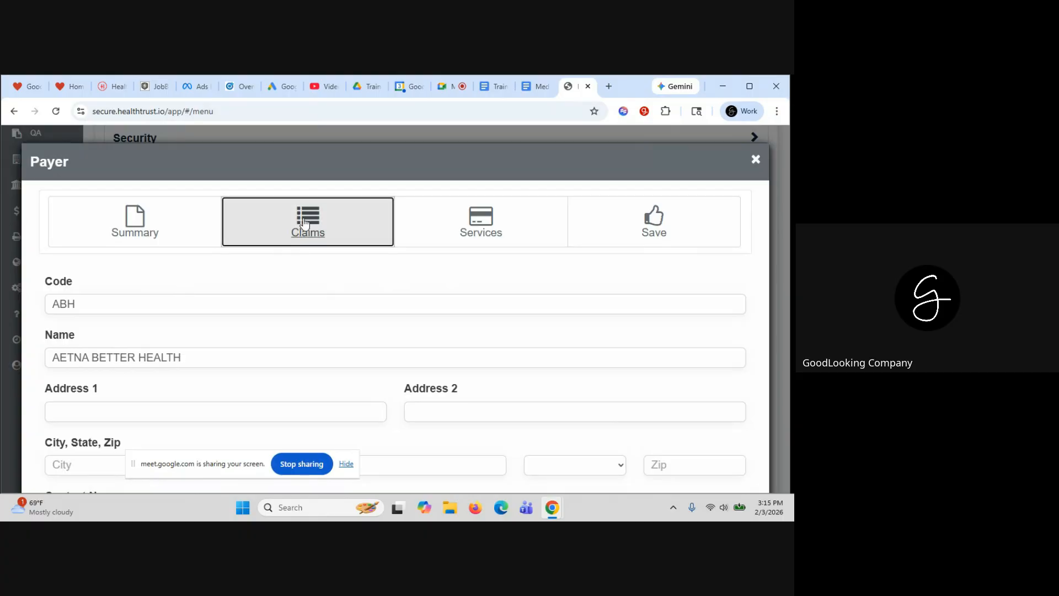
{"action": "left_click", "coordinate": [351, 282]}
{"action": "scroll", "coordinate": [351, 284], "scroll_direction": "down", "scroll_amount": 2}
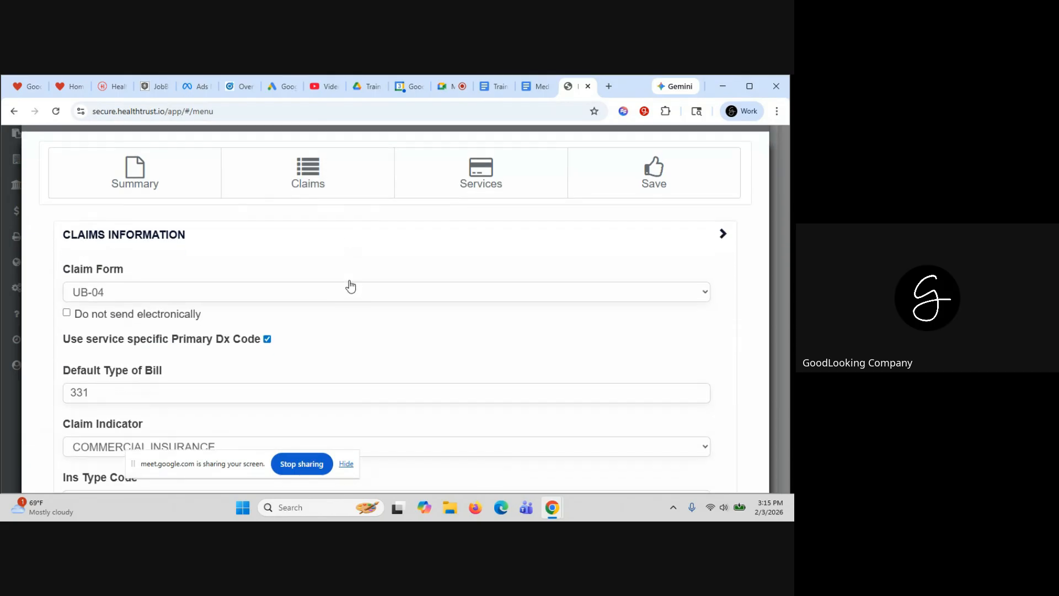
{"action": "scroll", "coordinate": [349, 282], "scroll_direction": "down", "scroll_amount": 2}
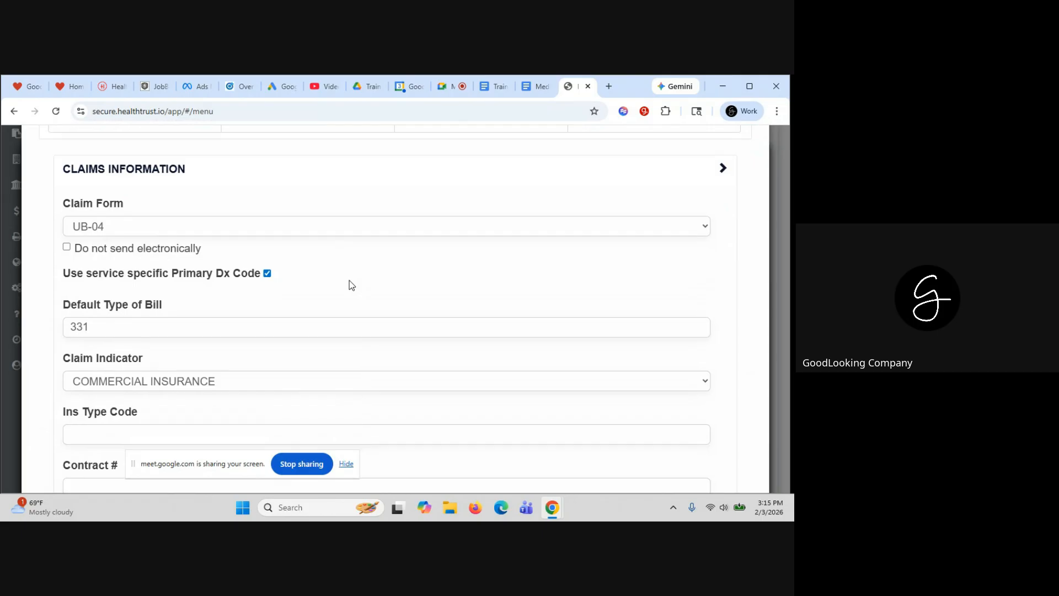
{"action": "left_click", "coordinate": [240, 233]}
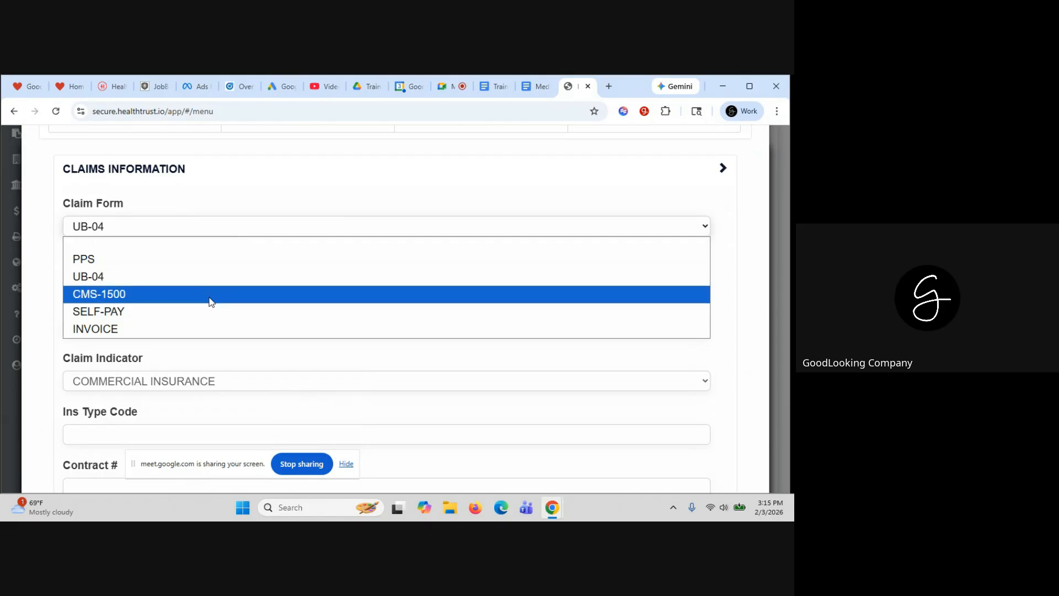
{"action": "left_click", "coordinate": [211, 296]}
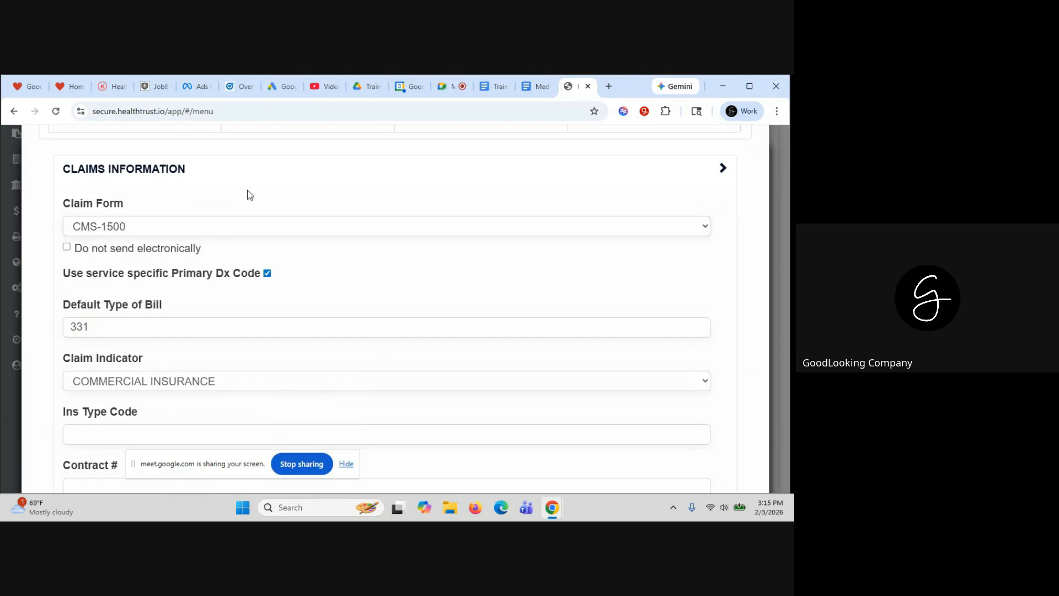
{"action": "scroll", "coordinate": [250, 194], "scroll_direction": "down", "scroll_amount": 2}
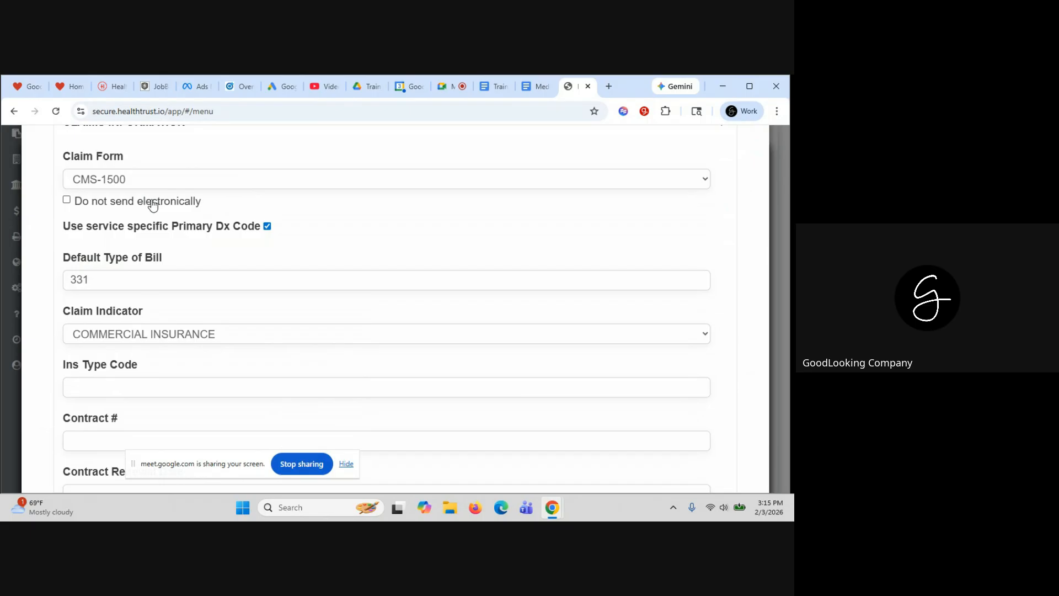
{"action": "scroll", "coordinate": [336, 208], "scroll_direction": "down", "scroll_amount": 1}
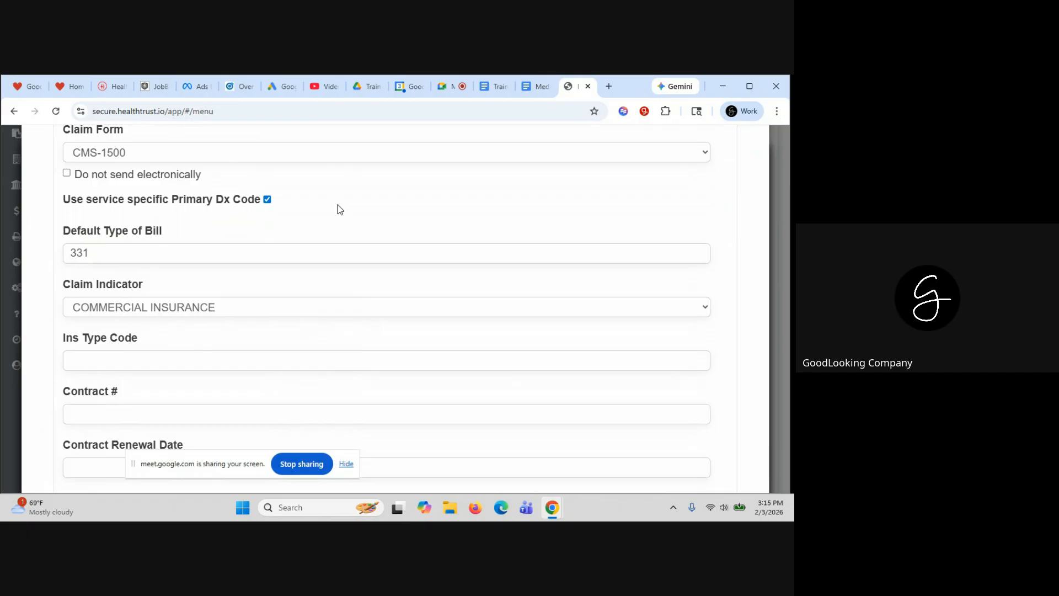
{"action": "left_click", "coordinate": [66, 174]}
{"action": "left_click", "coordinate": [66, 173]}
{"action": "scroll", "coordinate": [158, 286], "scroll_direction": "down", "scroll_amount": 3}
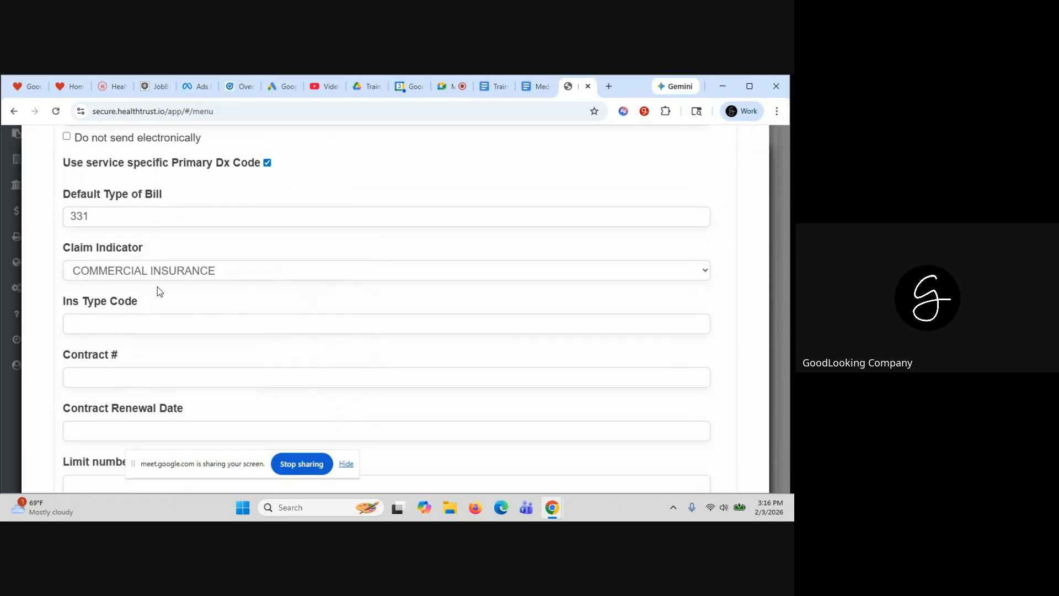
{"action": "scroll", "coordinate": [157, 287], "scroll_direction": "down", "scroll_amount": 3}
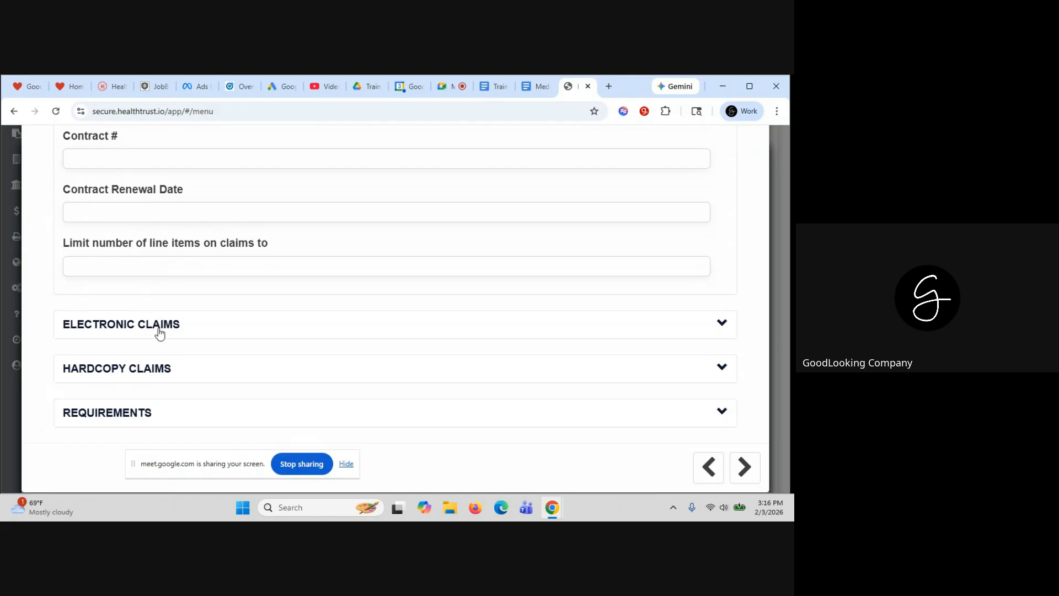
Set the payer's Electronic Claims Default Submitter to blank
{"action": "left_click", "coordinate": [159, 332]}
{"action": "scroll", "coordinate": [208, 324], "scroll_direction": "down", "scroll_amount": 3}
{"action": "scroll", "coordinate": [208, 324], "scroll_direction": "down", "scroll_amount": 2}
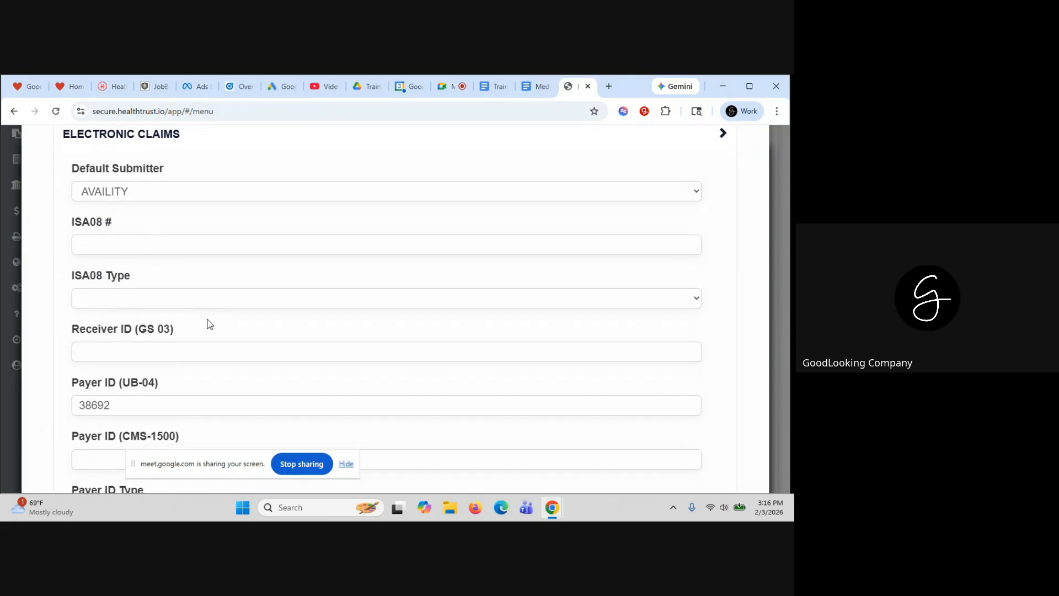
{"action": "scroll", "coordinate": [208, 324], "scroll_direction": "down", "scroll_amount": 1}
{"action": "scroll", "coordinate": [209, 324], "scroll_direction": "down", "scroll_amount": 1}
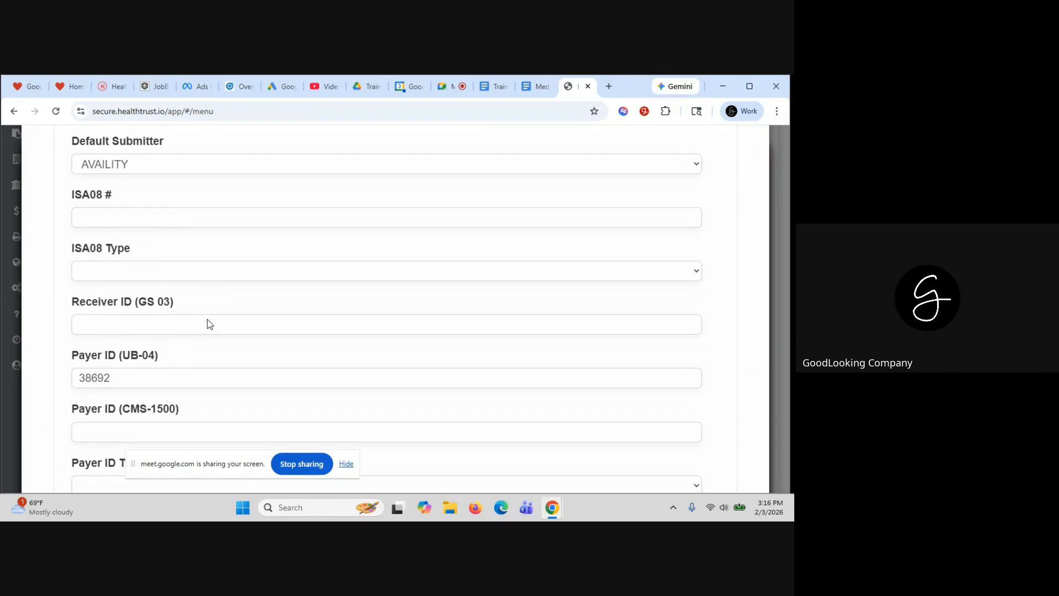
{"action": "left_click", "coordinate": [133, 165]}
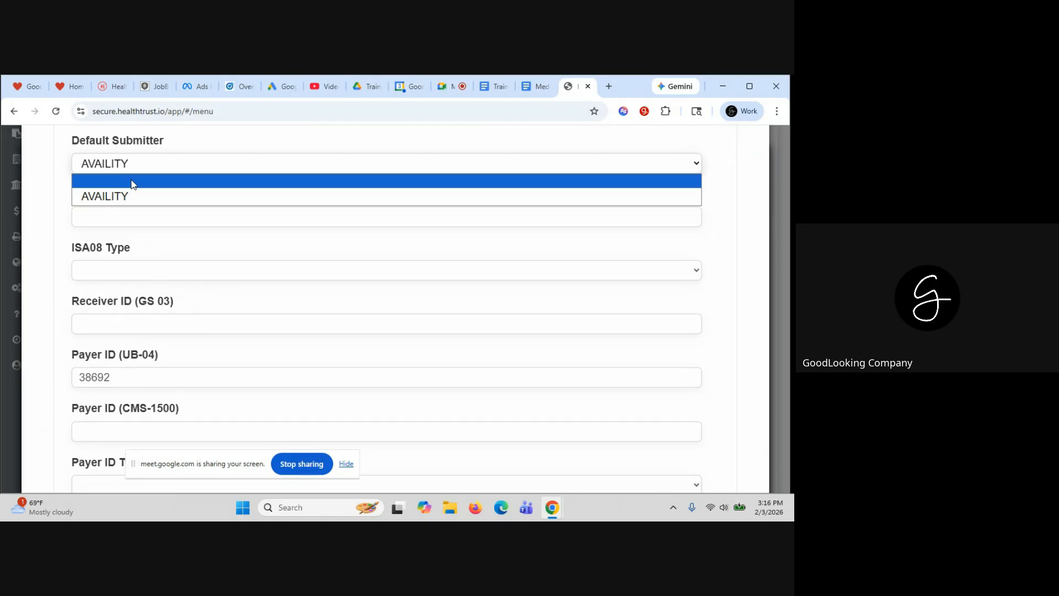
{"action": "left_click", "coordinate": [133, 182]}
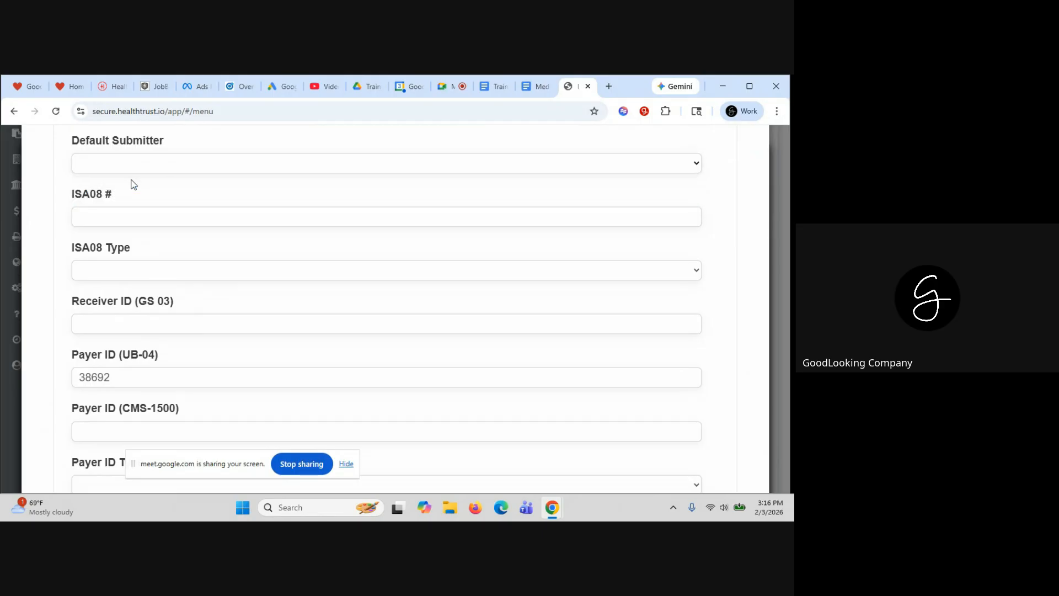
{"action": "scroll", "coordinate": [186, 330], "scroll_direction": "down", "scroll_amount": 1}
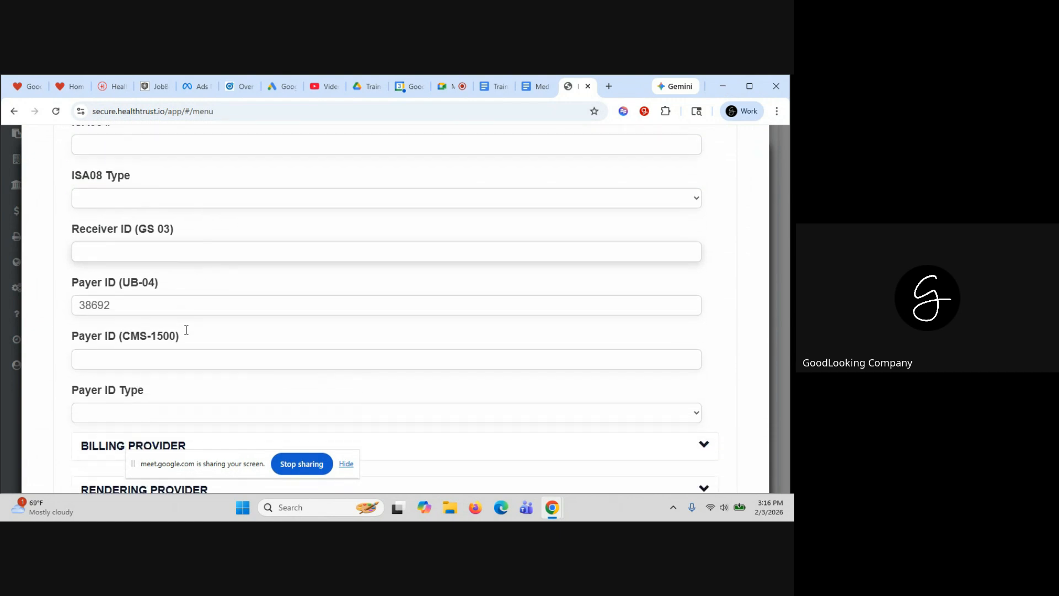
{"action": "scroll", "coordinate": [187, 330], "scroll_direction": "down", "scroll_amount": 2}
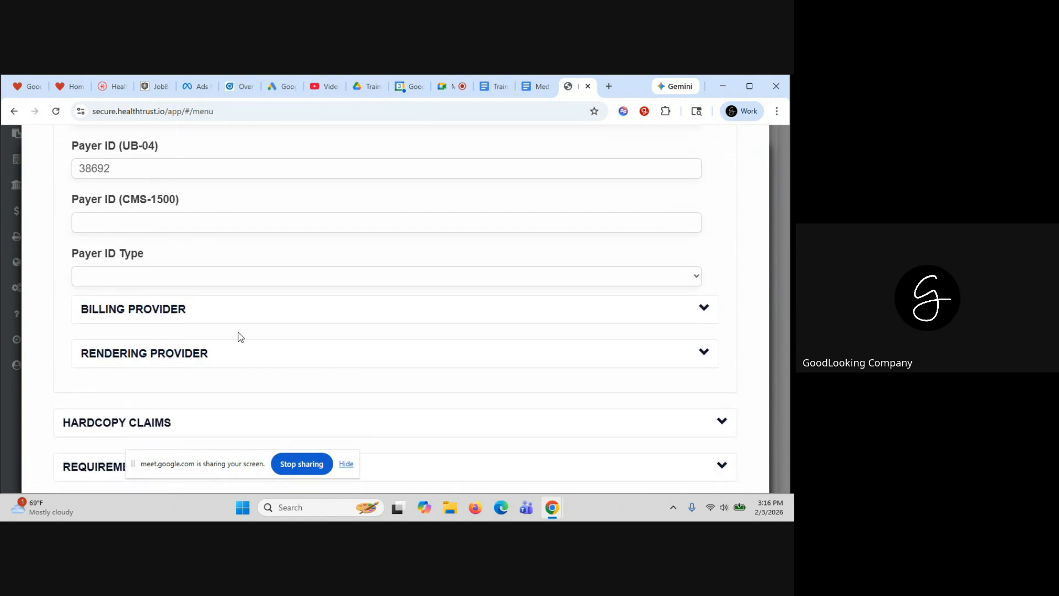
{"action": "scroll", "coordinate": [236, 334], "scroll_direction": "up", "scroll_amount": 10}
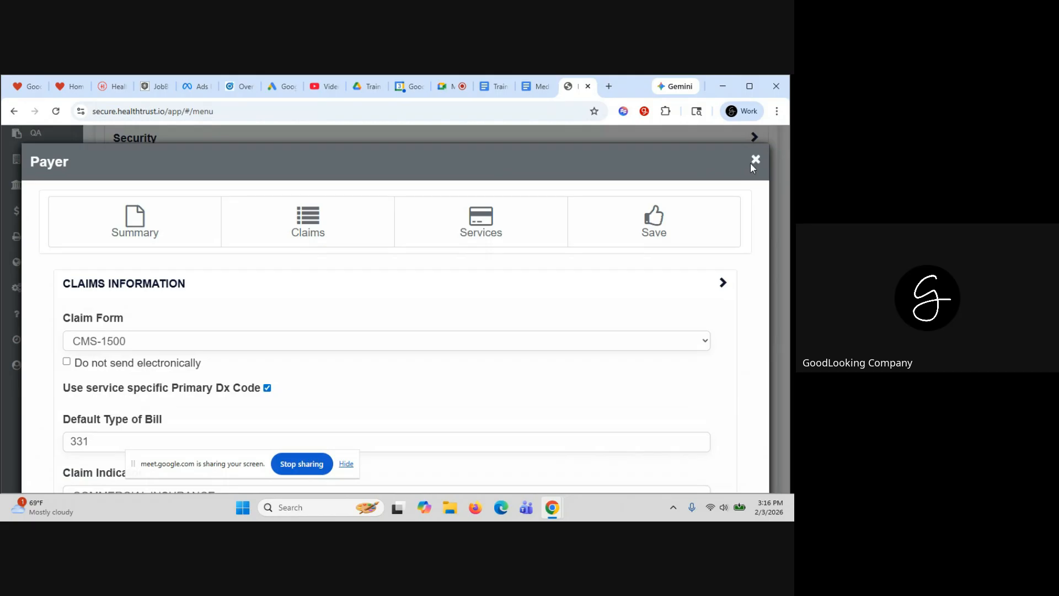
Close the payer form, payer summary and payer list
{"action": "left_click", "coordinate": [756, 161]}
{"action": "left_click", "coordinate": [756, 161]}
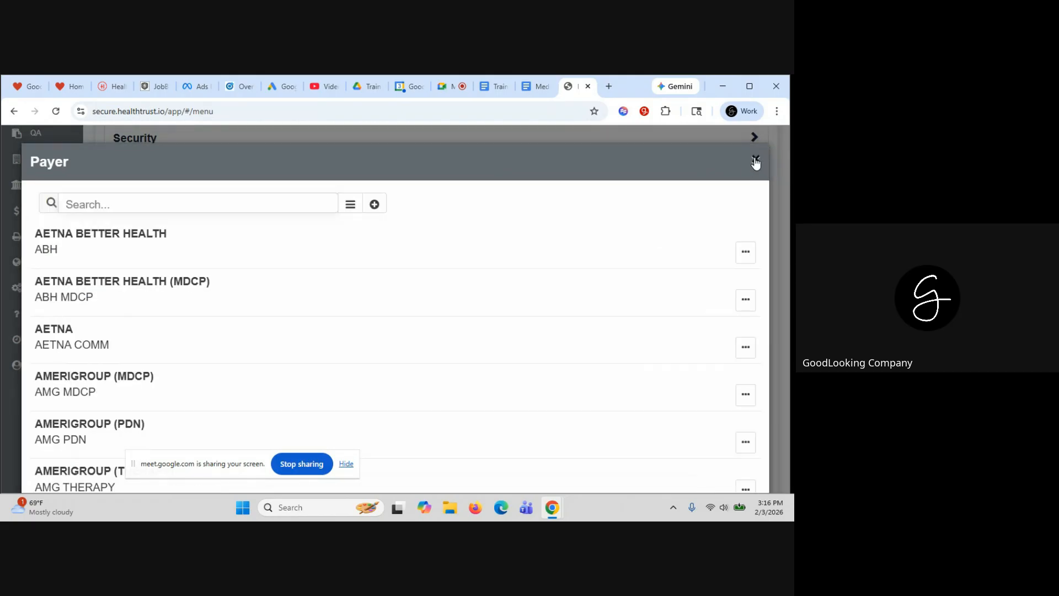
{"action": "left_click", "coordinate": [756, 161]}
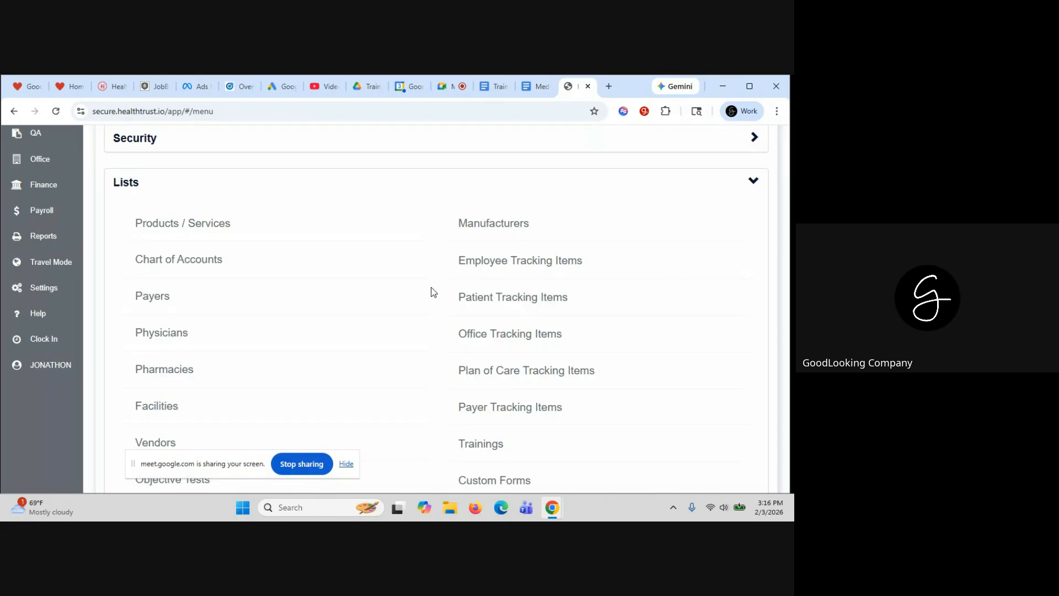
{"action": "scroll", "coordinate": [352, 340], "scroll_direction": "down", "scroll_amount": 1}
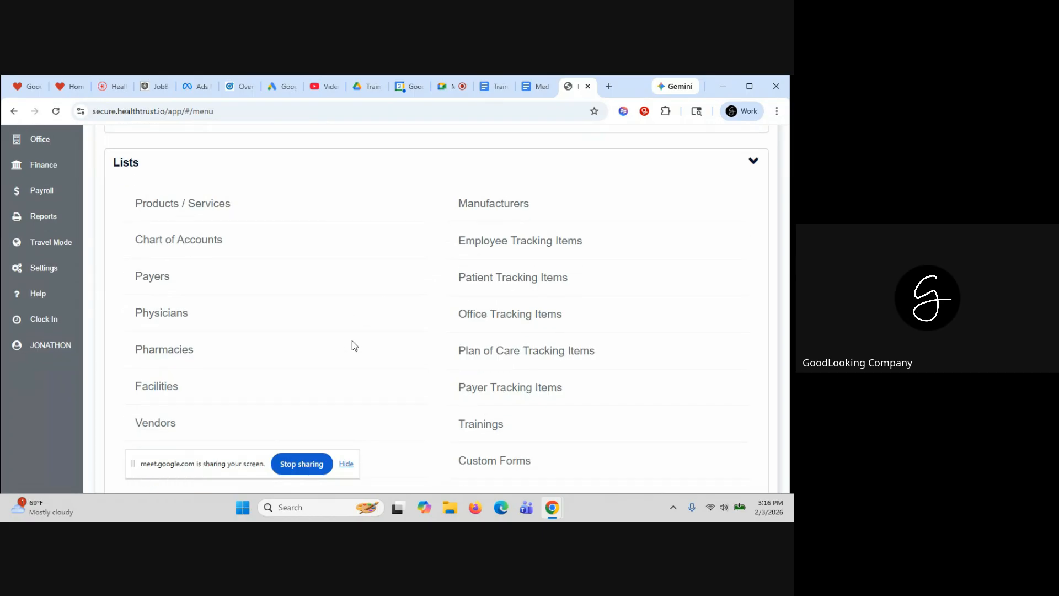
{"action": "left_click", "coordinate": [161, 300]}
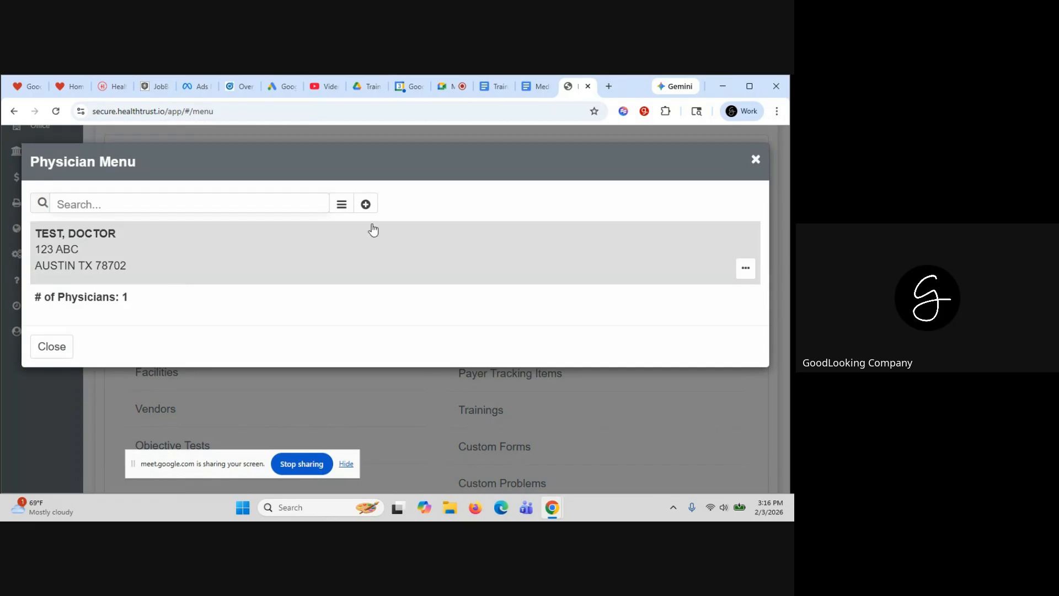
{"action": "left_click", "coordinate": [367, 204]}
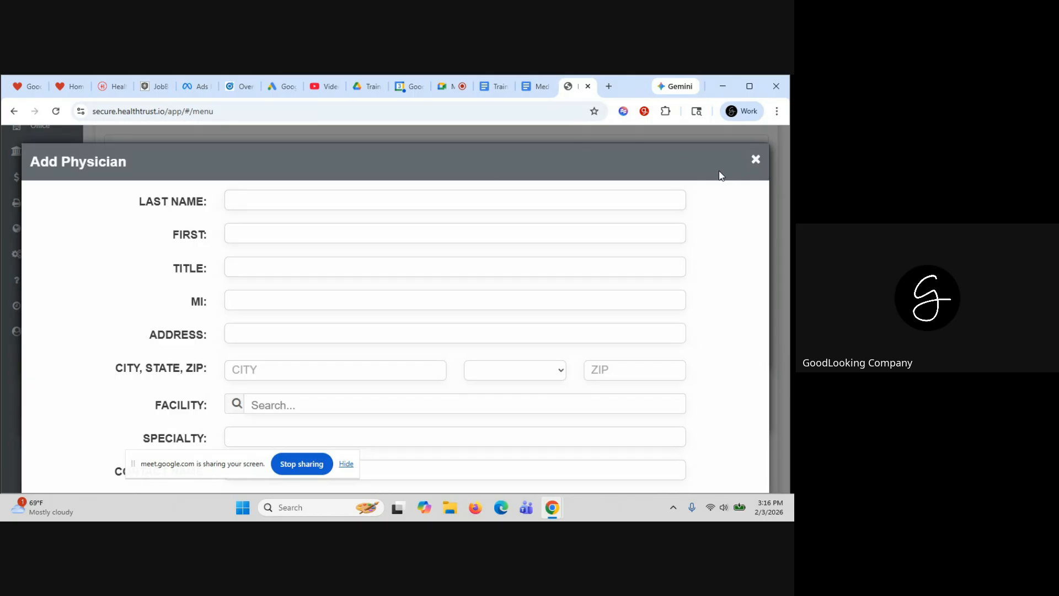
{"action": "left_click", "coordinate": [756, 159]}
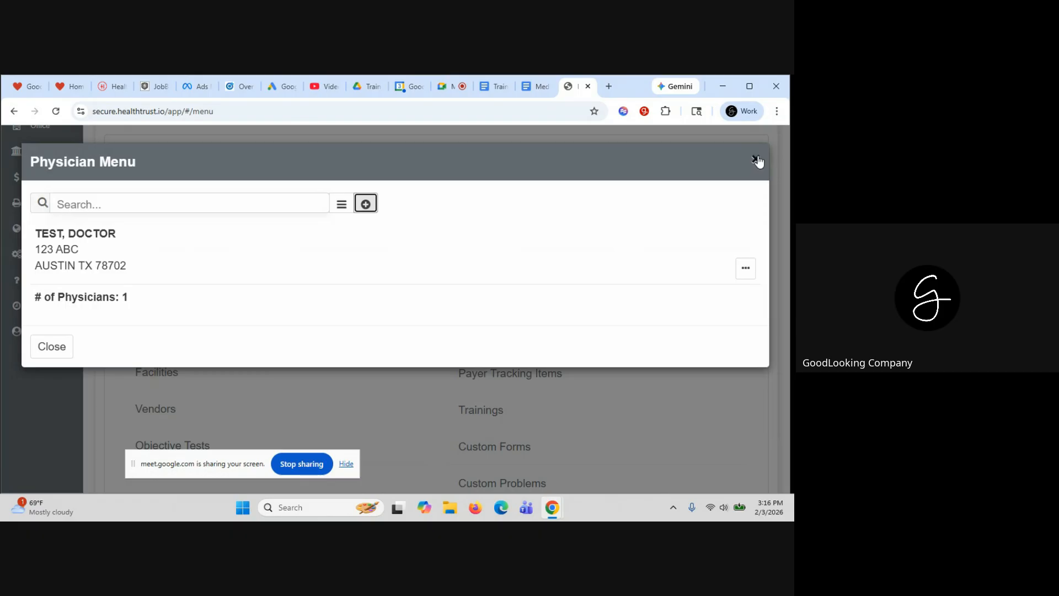
{"action": "left_click", "coordinate": [755, 160]}
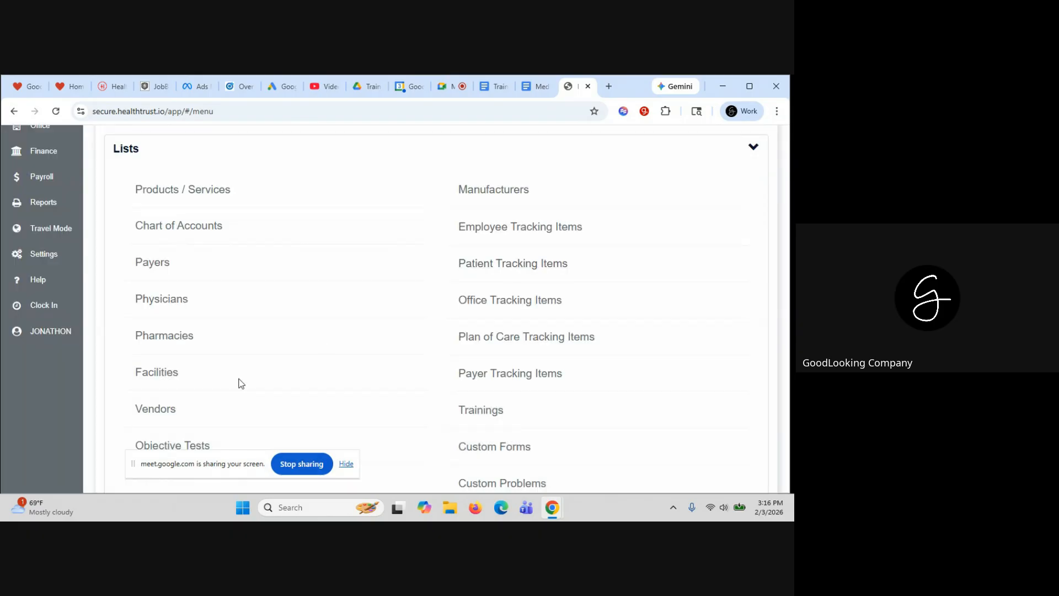
{"action": "scroll", "coordinate": [241, 383], "scroll_direction": "down", "scroll_amount": 1}
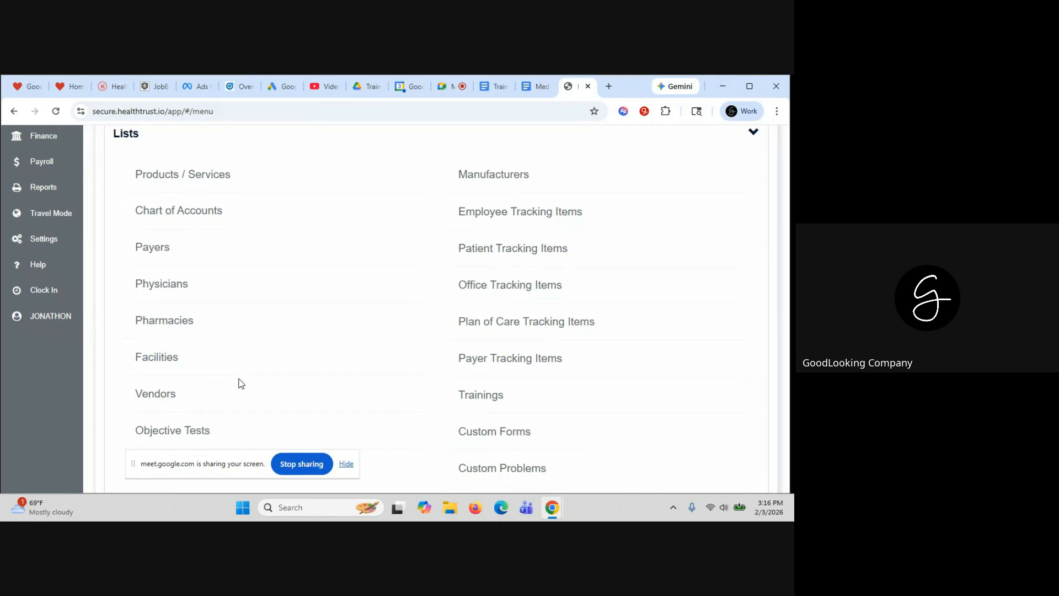
{"action": "scroll", "coordinate": [242, 383], "scroll_direction": "down", "scroll_amount": 1}
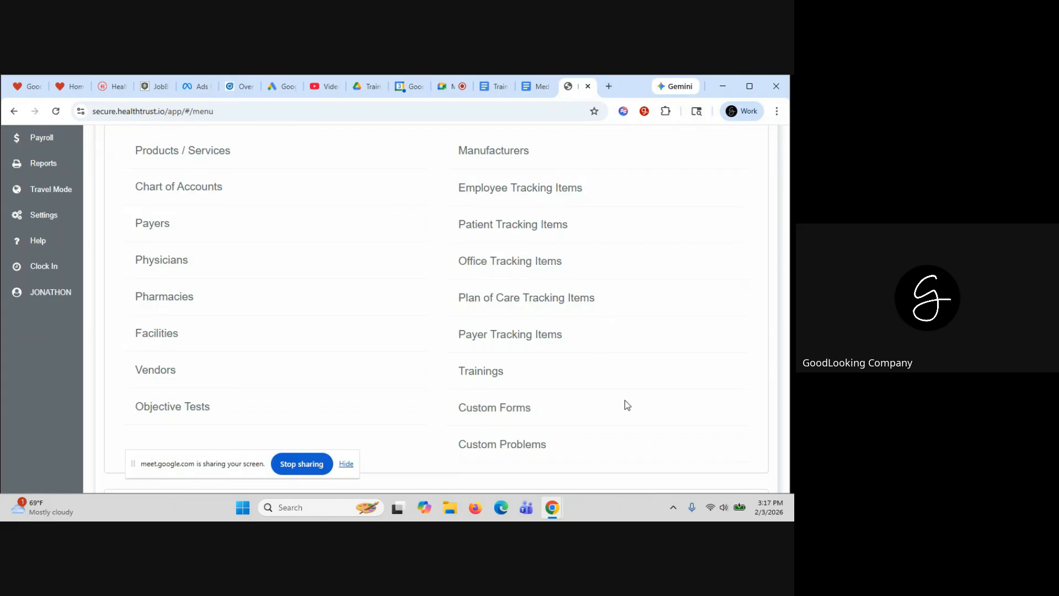
Open the Custom Problems list and scroll down to IMPAIRED MOBILITY
{"action": "left_click", "coordinate": [503, 445]}
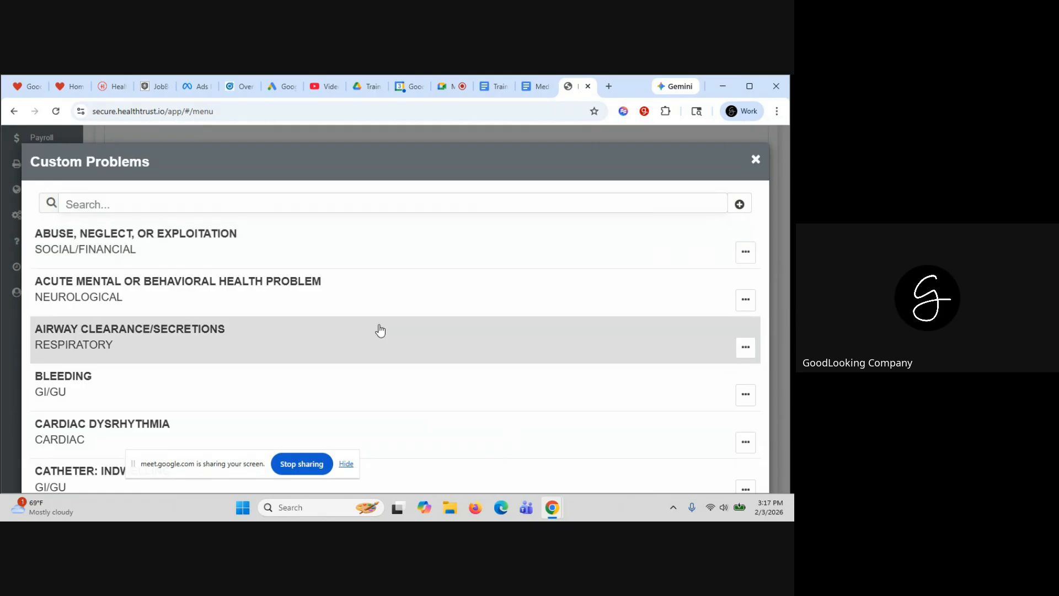
{"action": "scroll", "coordinate": [381, 330], "scroll_direction": "down", "scroll_amount": 3}
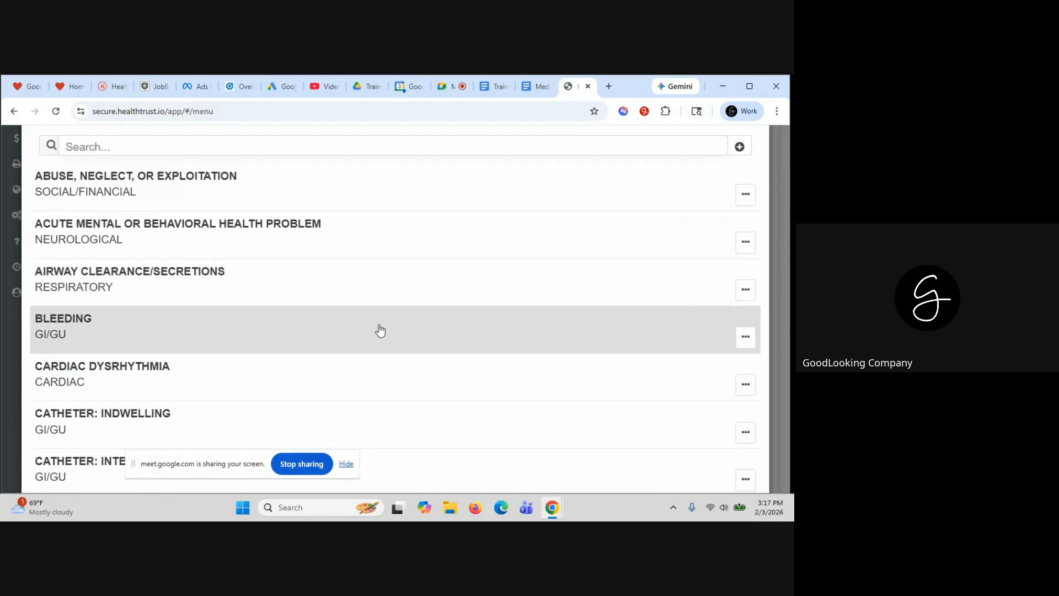
{"action": "scroll", "coordinate": [384, 378], "scroll_direction": "up", "scroll_amount": 3}
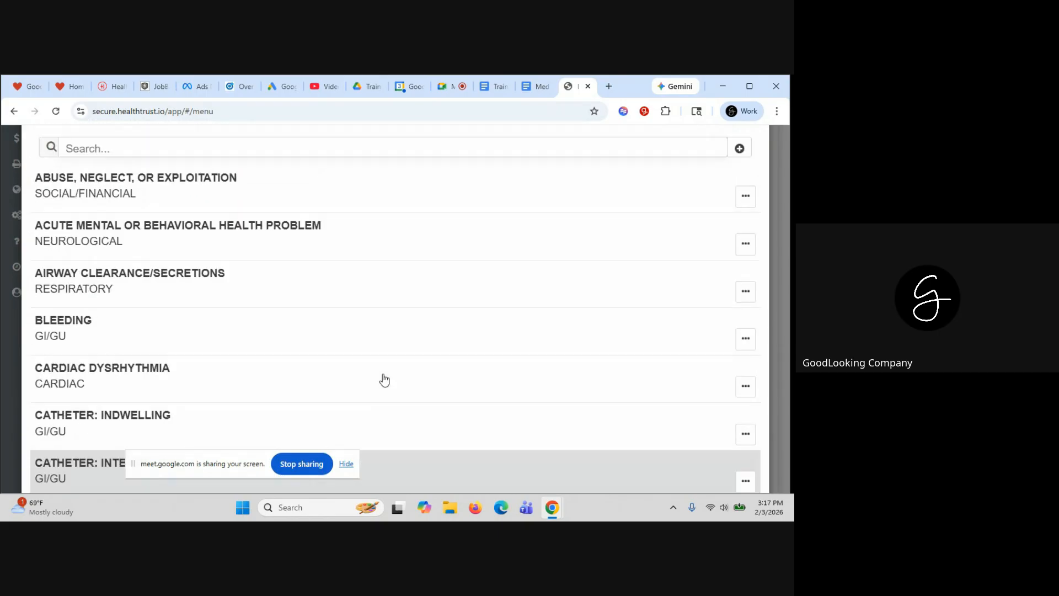
{"action": "scroll", "coordinate": [262, 267], "scroll_direction": "down", "scroll_amount": 10}
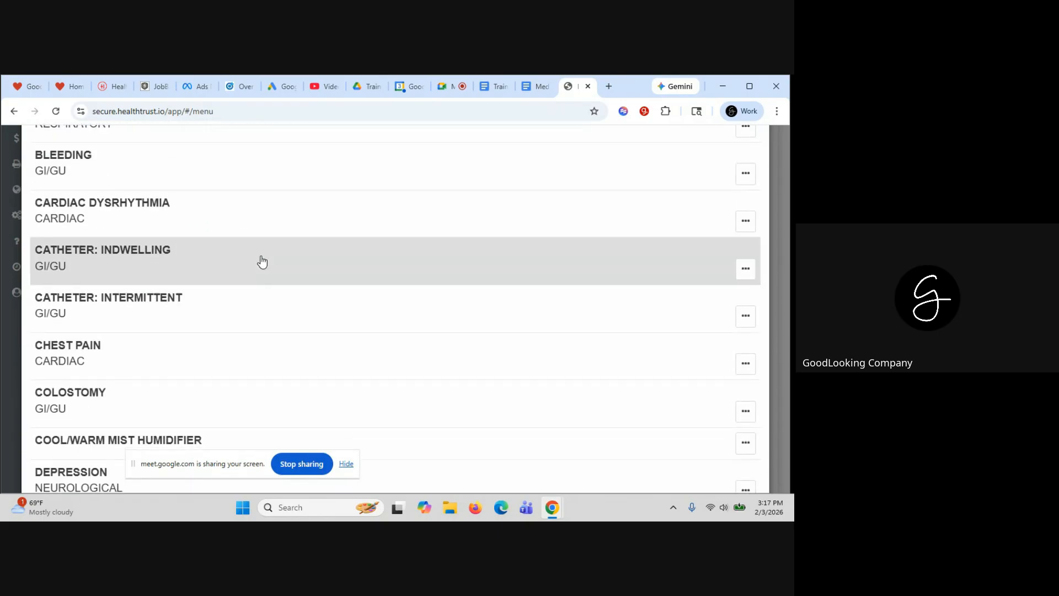
{"action": "scroll", "coordinate": [262, 261], "scroll_direction": "down", "scroll_amount": 9}
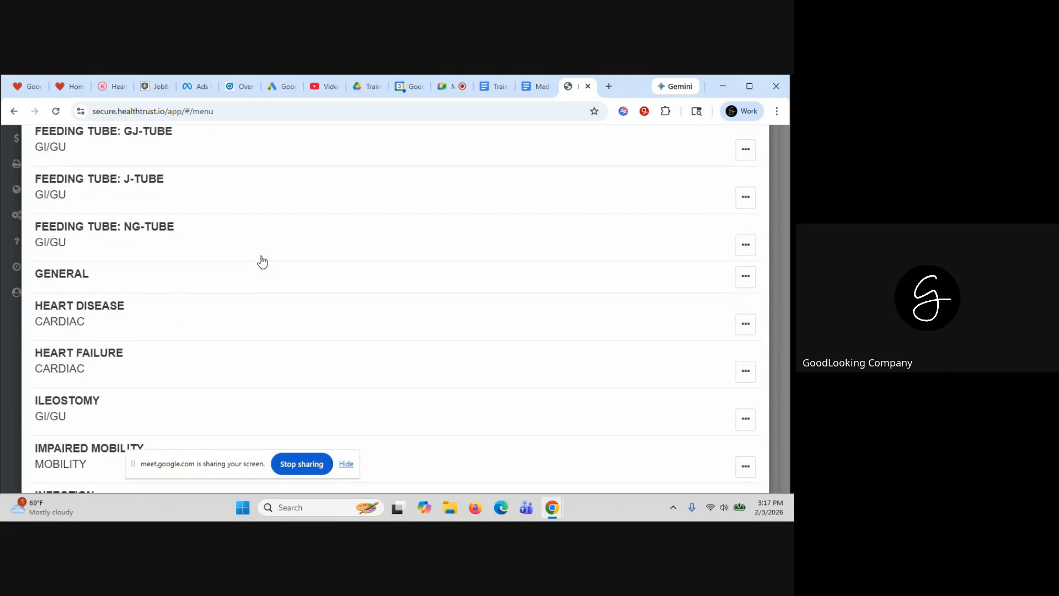
{"action": "scroll", "coordinate": [262, 262], "scroll_direction": "down", "scroll_amount": 5}
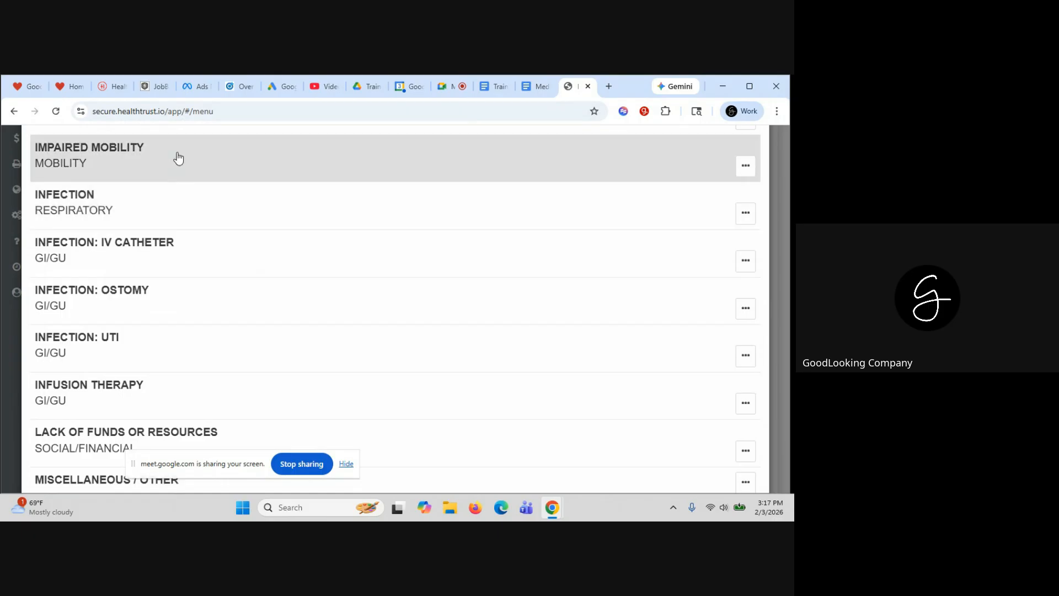
{"action": "right_click", "coordinate": [177, 153]}
Add goal 'INCREASE STABILITY WHEN WALKING', described 'WALKING STABILIGY ...', to IMPAIRED MOBILITY
{"action": "left_click", "coordinate": [101, 143]}
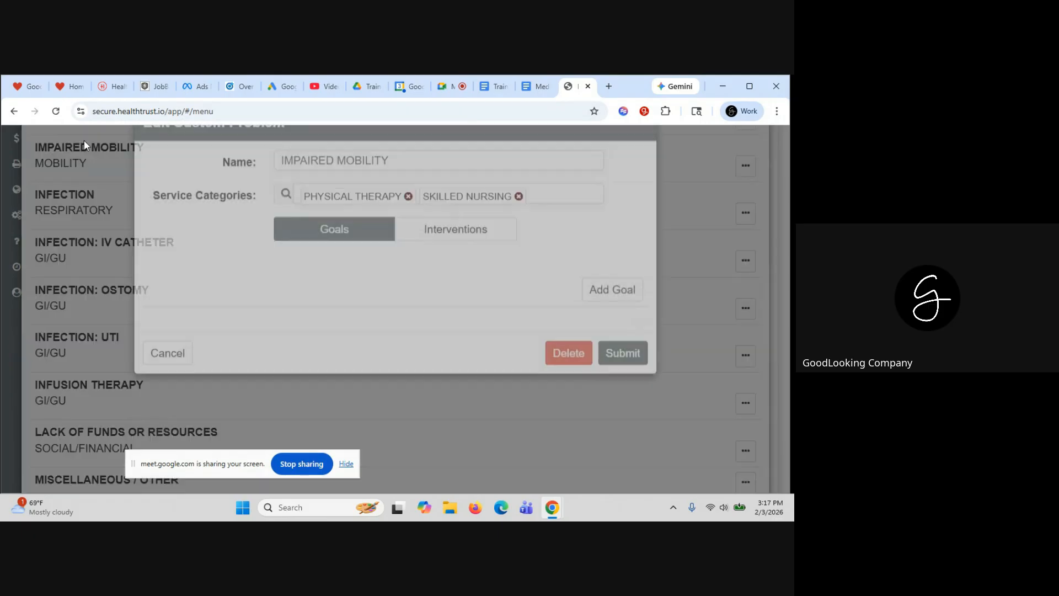
{"action": "scroll", "coordinate": [435, 307], "scroll_direction": "down", "scroll_amount": 2}
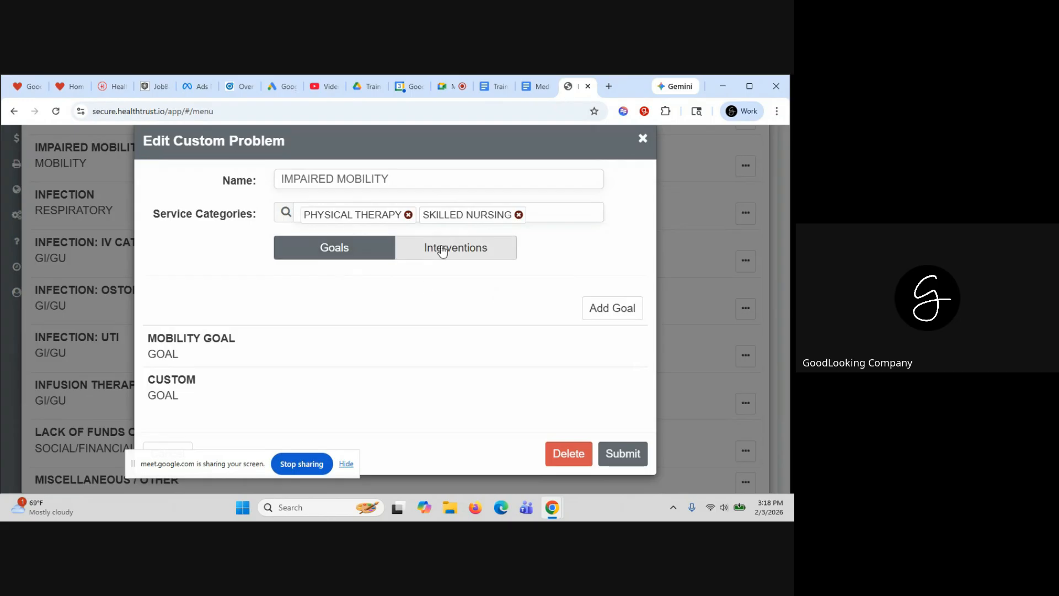
{"action": "left_click", "coordinate": [613, 308]}
{"action": "left_click", "coordinate": [295, 198]}
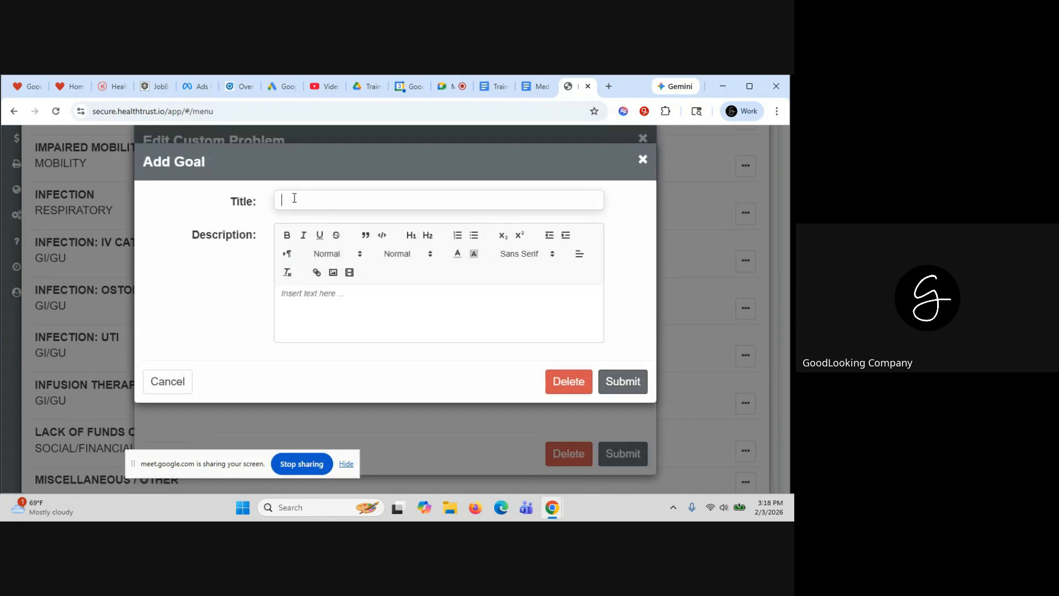
{"action": "key", "text": "Caps_Lock"}
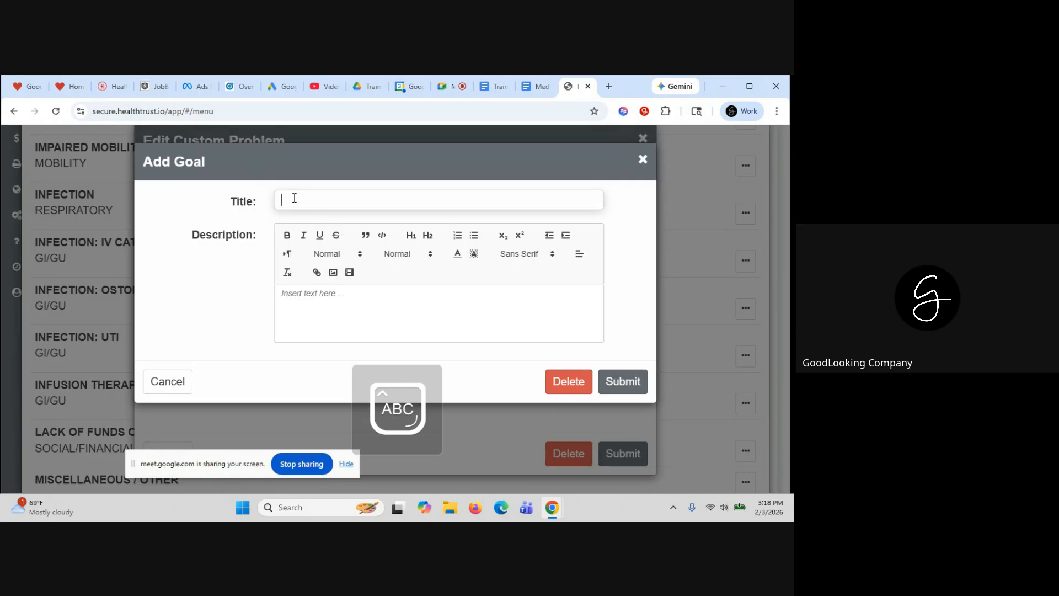
{"action": "type", "text": "INCRE"}
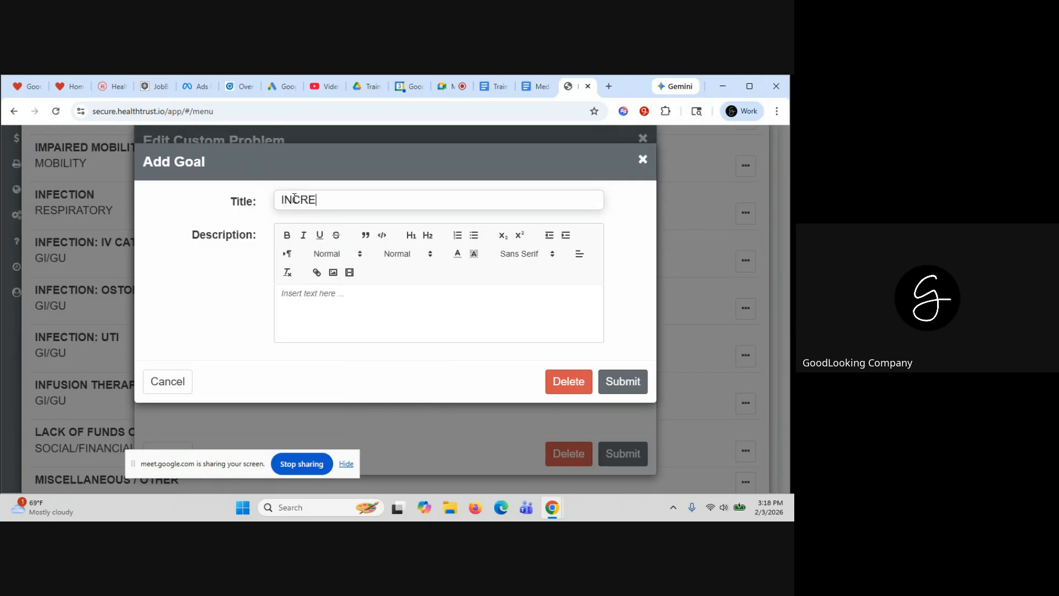
{"action": "type", "text": "ASE STABILITY WHEN W"}
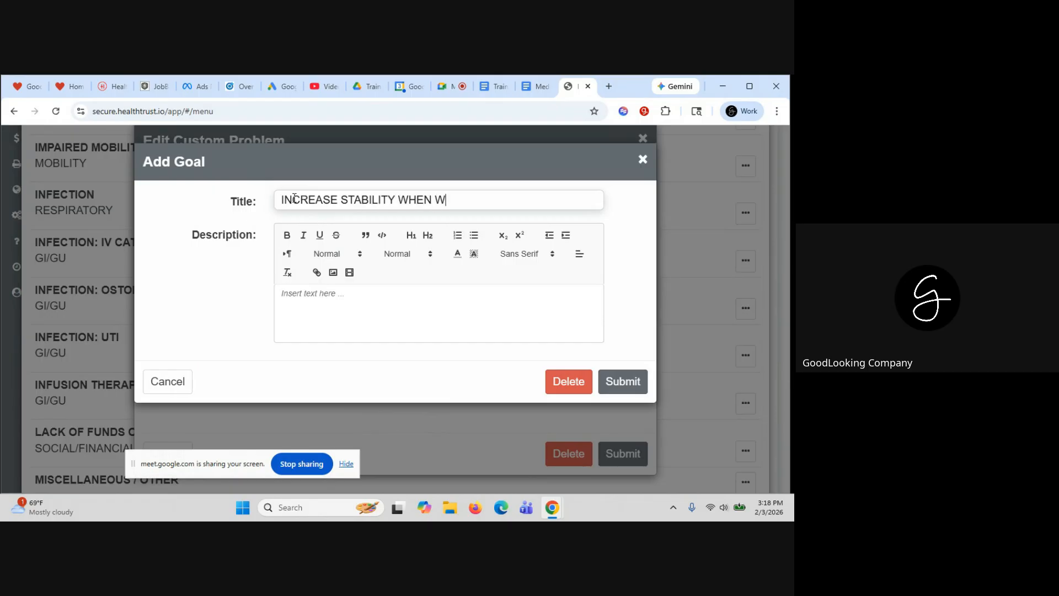
{"action": "type", "text": "ALKING"}
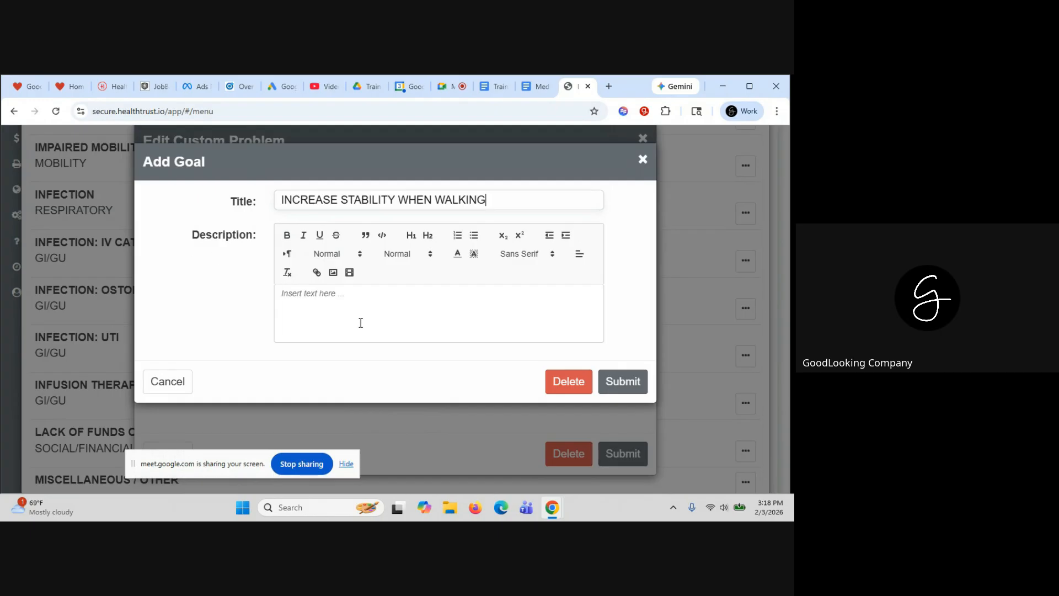
{"action": "left_click", "coordinate": [358, 321]}
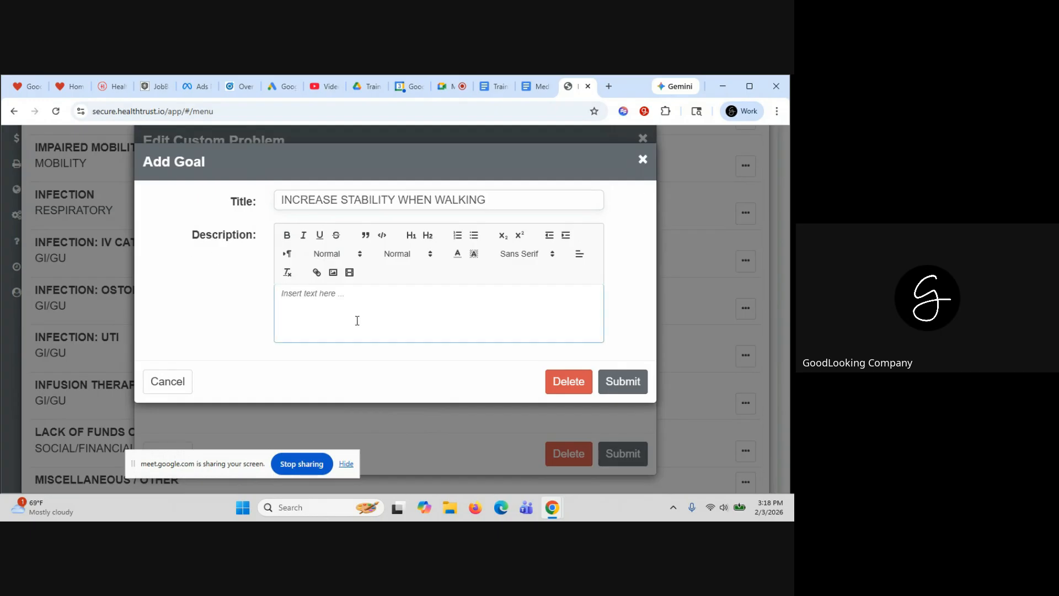
{"action": "type", "text": "WALKING STABILIGY ..."}
{"action": "right_click", "coordinate": [618, 381]}
{"action": "left_click", "coordinate": [618, 384]}
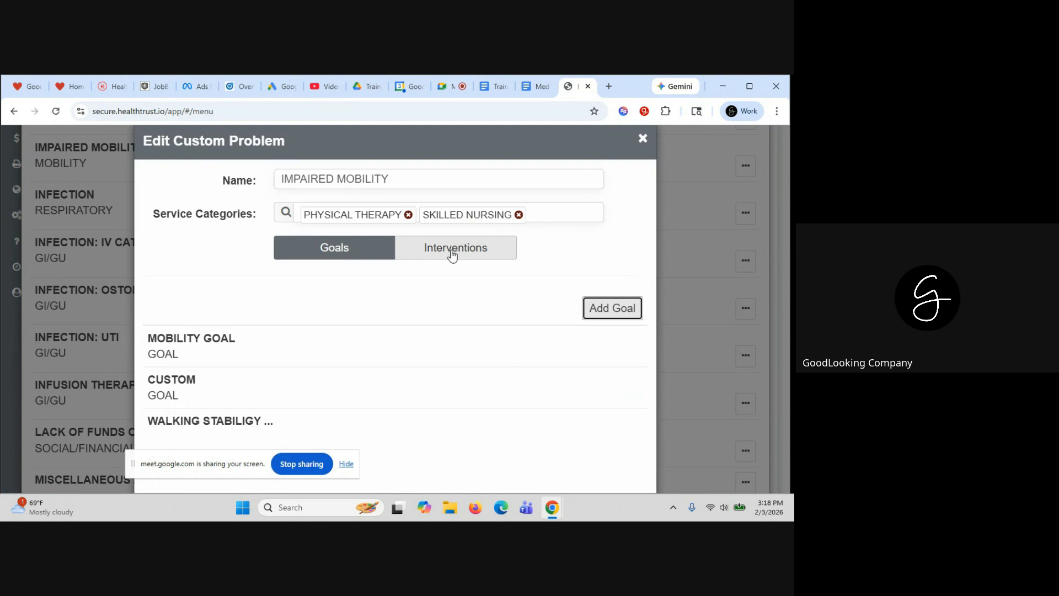
Close the custom problem editor and Custom Problems list, then go to Employees
{"action": "left_click", "coordinate": [643, 139]}
{"action": "scroll", "coordinate": [673, 218], "scroll_direction": "up", "scroll_amount": 15}
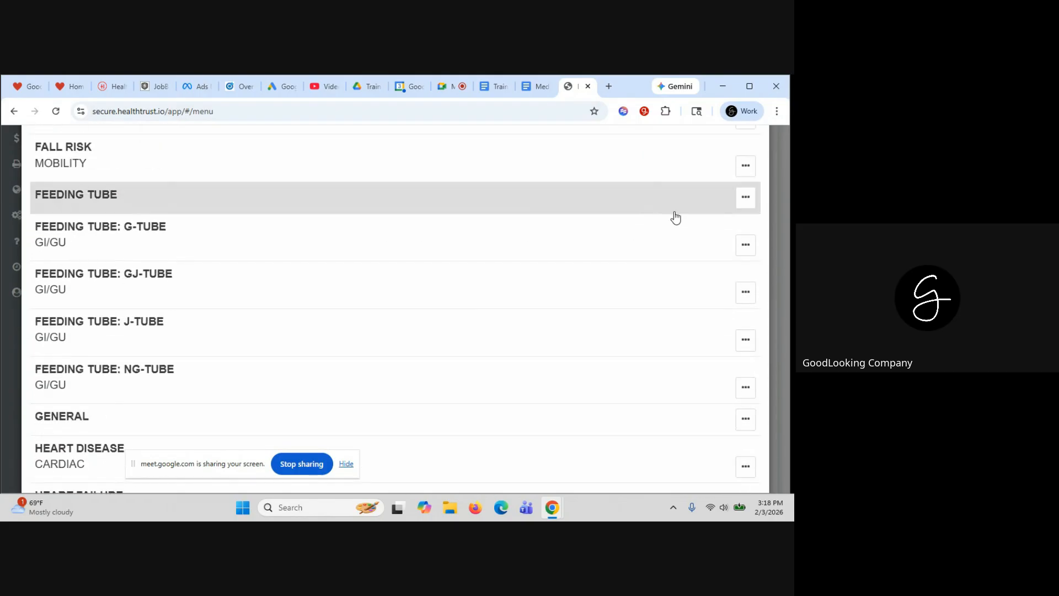
{"action": "scroll", "coordinate": [734, 216], "scroll_direction": "up", "scroll_amount": 5}
{"action": "left_click", "coordinate": [756, 158]}
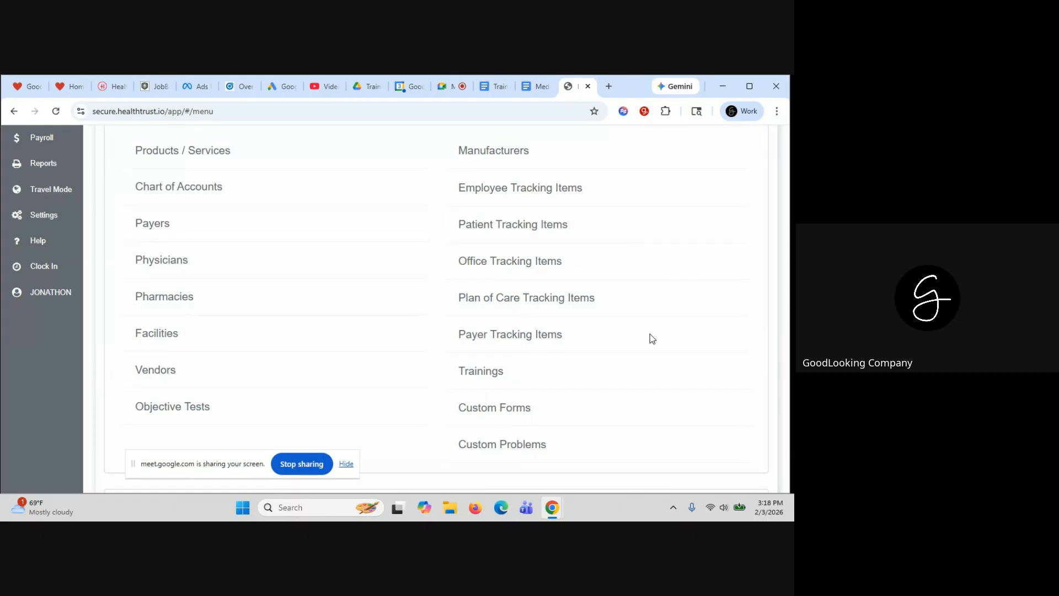
{"action": "scroll", "coordinate": [296, 187], "scroll_direction": "up", "scroll_amount": 5}
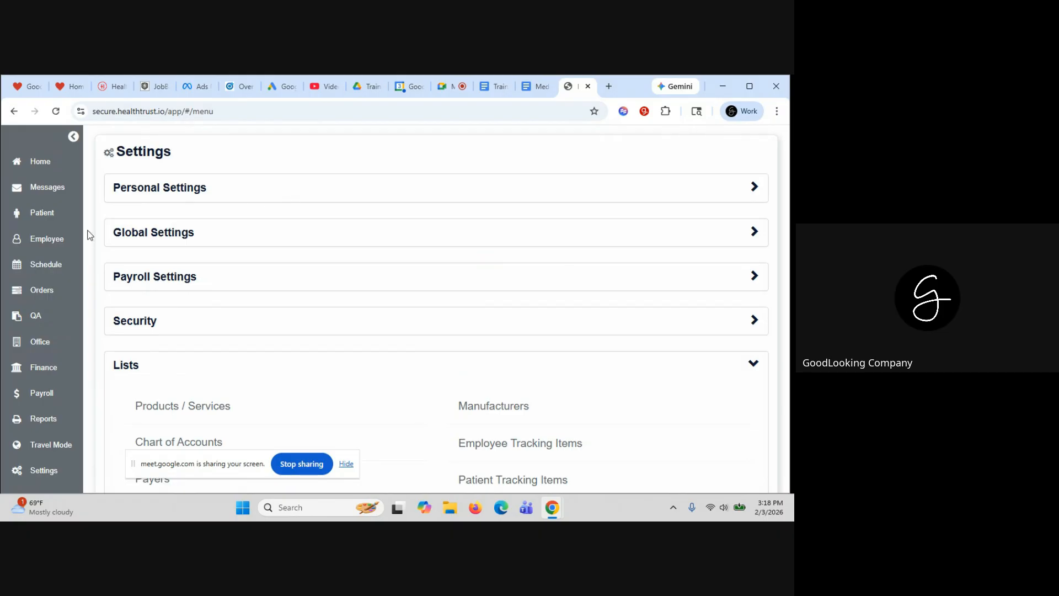
{"action": "left_click", "coordinate": [49, 243]}
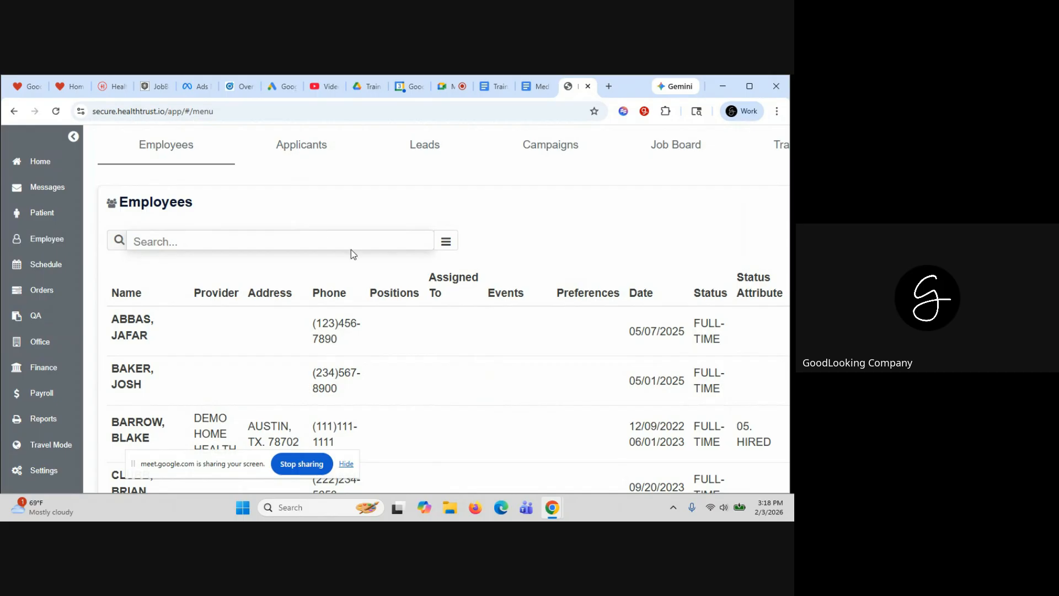
Start a new employee, entering the test last and first names and title CNA
{"action": "left_click", "coordinate": [300, 204]}
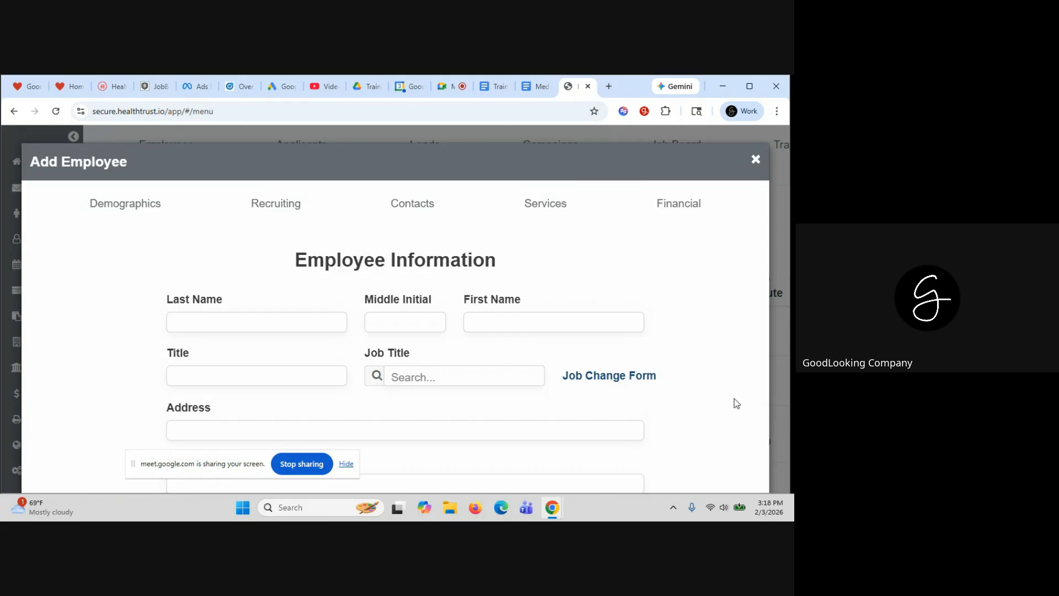
{"action": "scroll", "coordinate": [674, 338], "scroll_direction": "down", "scroll_amount": 1}
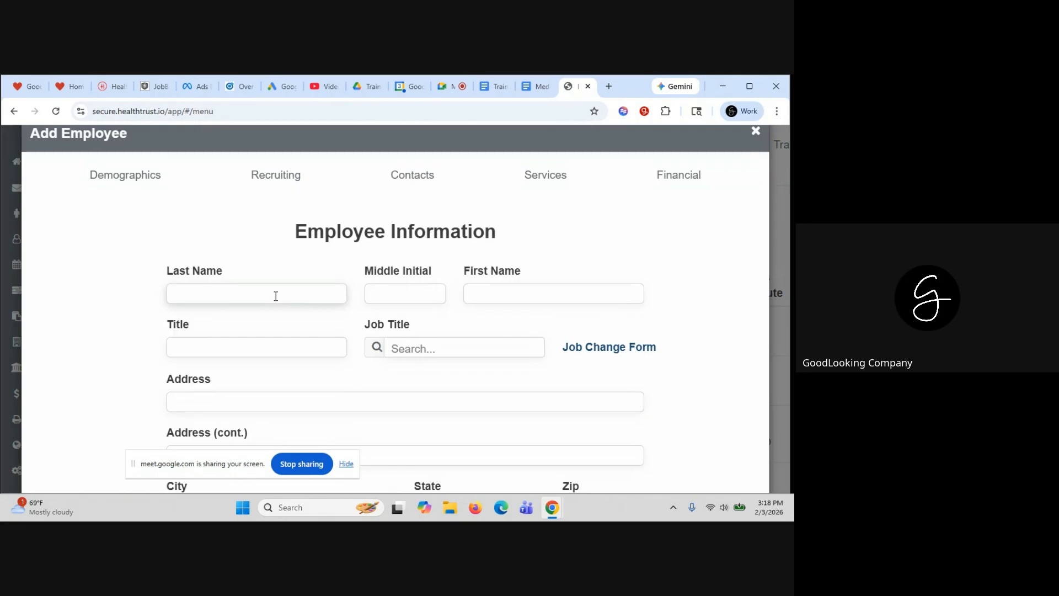
{"action": "type", "text": "TEST"}
{"action": "key", "text": "Tab"}
{"action": "key", "text": "Tab"}
{"action": "type", "text": "HHA"}
{"action": "left_click", "coordinate": [230, 346]}
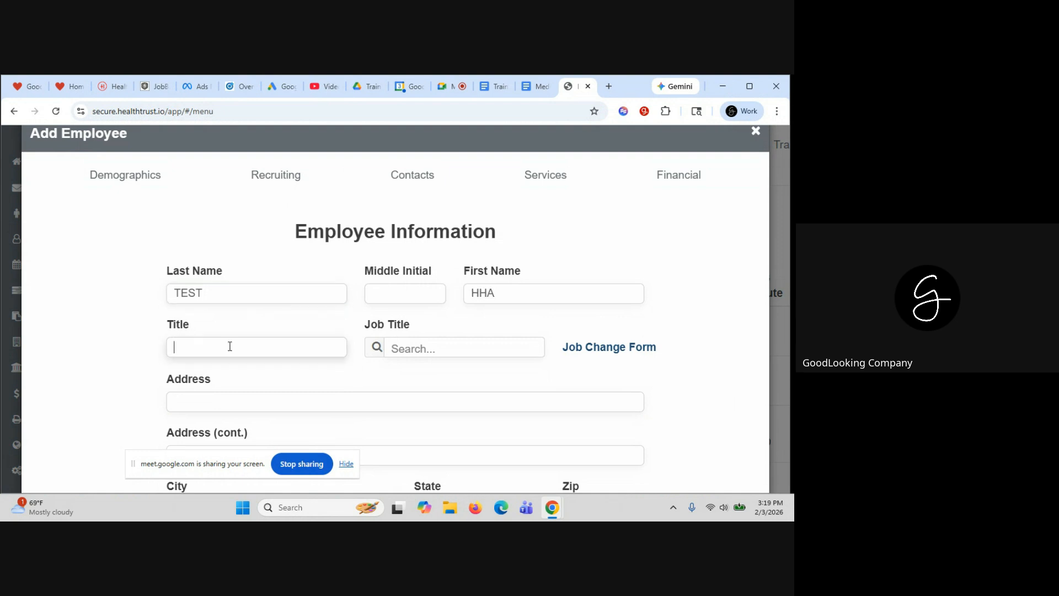
{"action": "type", "text": "CNA"}
{"action": "left_click_drag", "start_coordinate": [504, 290], "coordinate": [482, 288]}
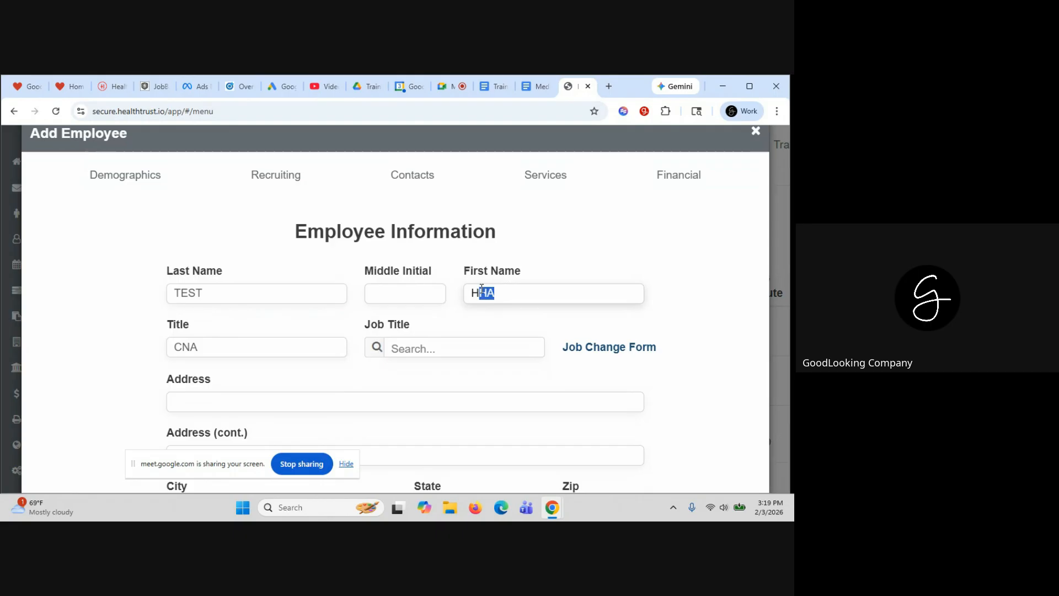
{"action": "type", "text": "E"}
{"action": "key", "text": "BackSpace"}
{"action": "type", "text": "ENRY"}
{"action": "left_click", "coordinate": [270, 302]}
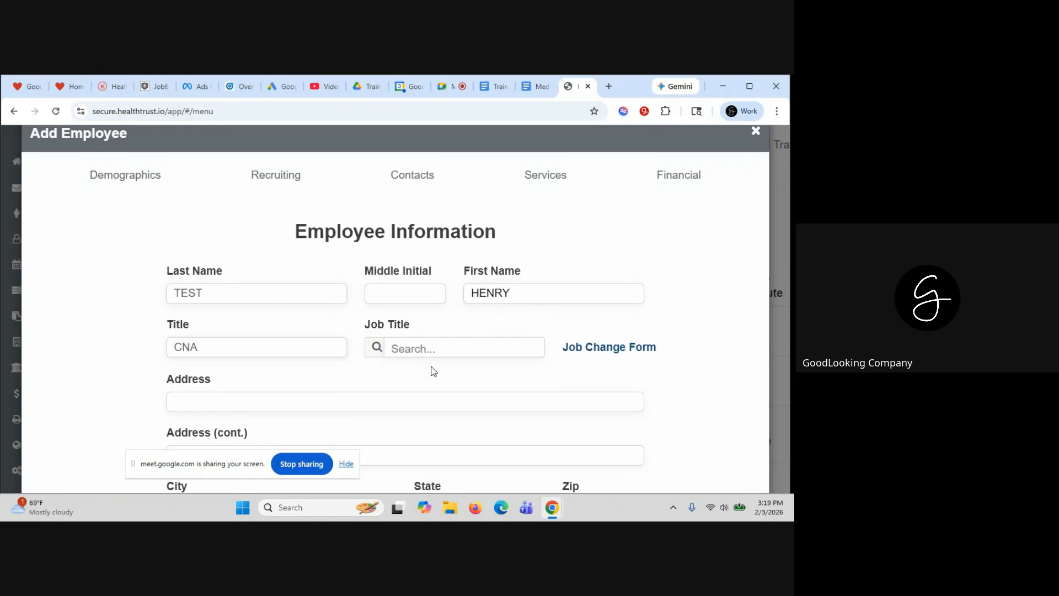
Search job titles for HOME and choose HOME HEALTH ATTENDANT
{"action": "left_click", "coordinate": [431, 338]}
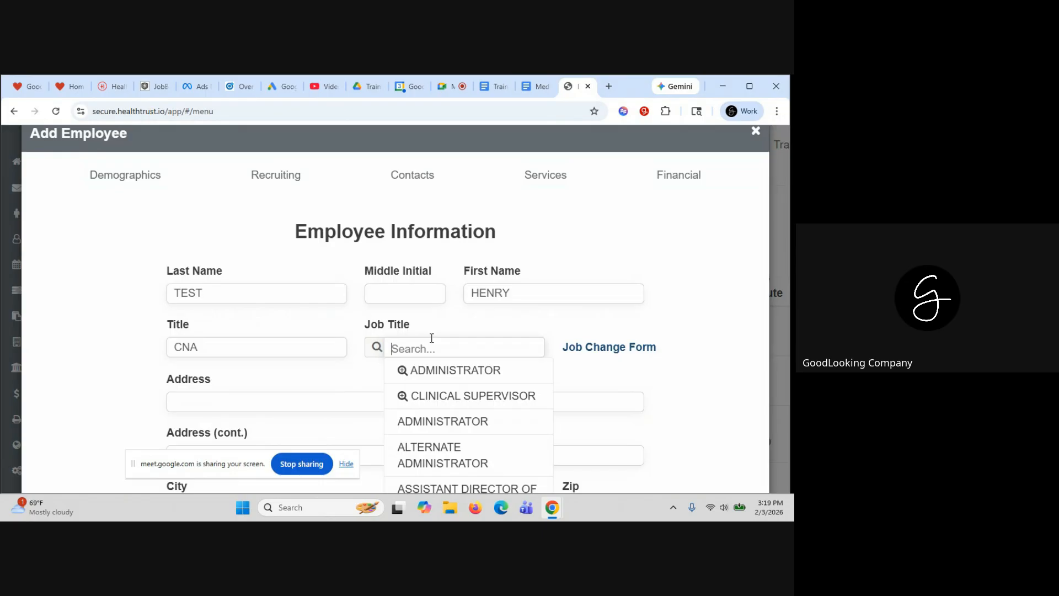
{"action": "type", "text": "HOME"}
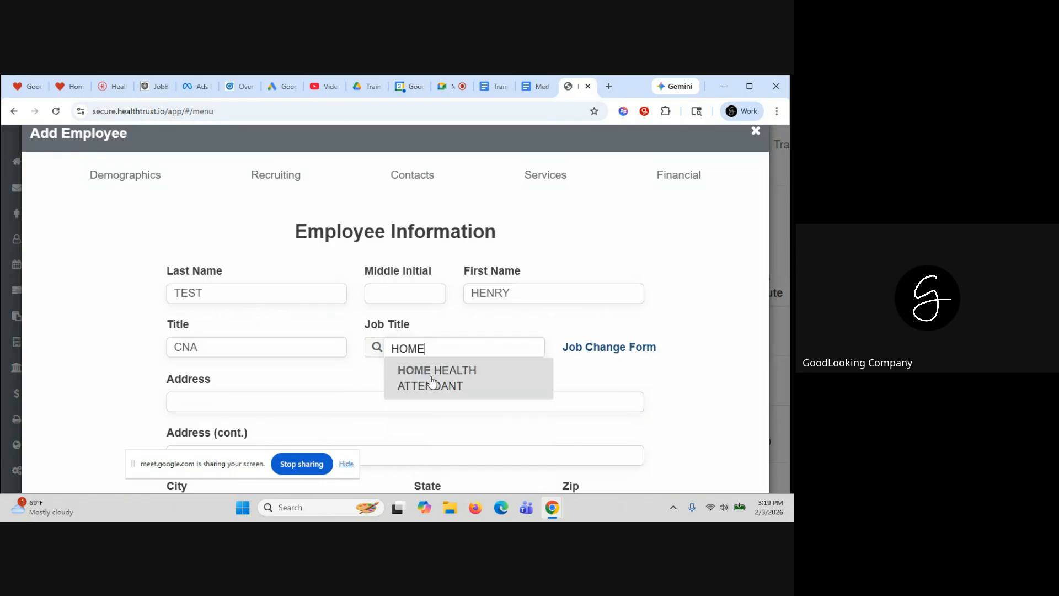
{"action": "right_click", "coordinate": [431, 379]}
{"action": "left_click", "coordinate": [408, 354]}
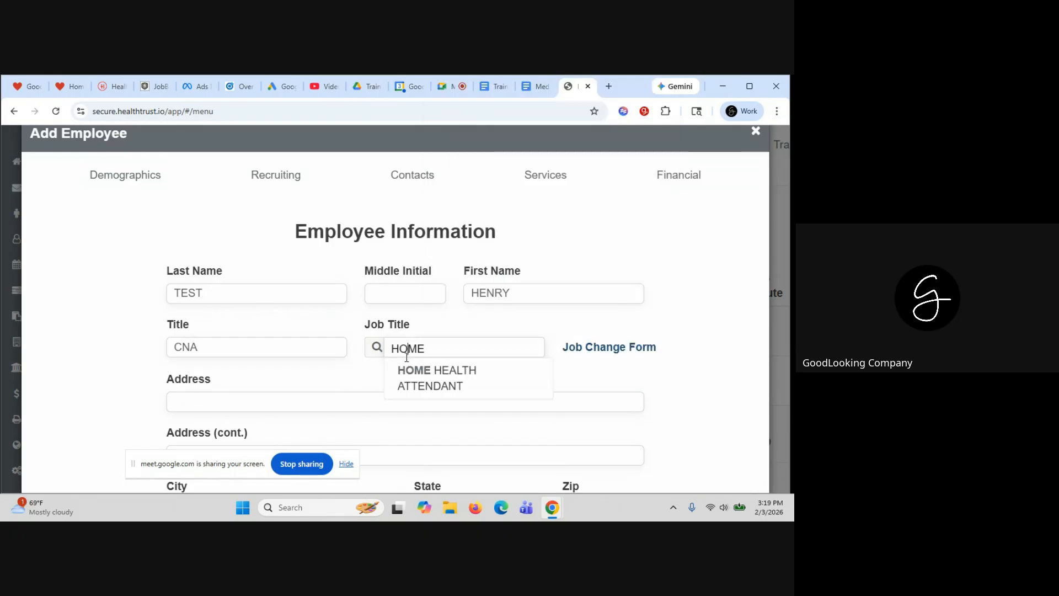
{"action": "left_click", "coordinate": [443, 379]}
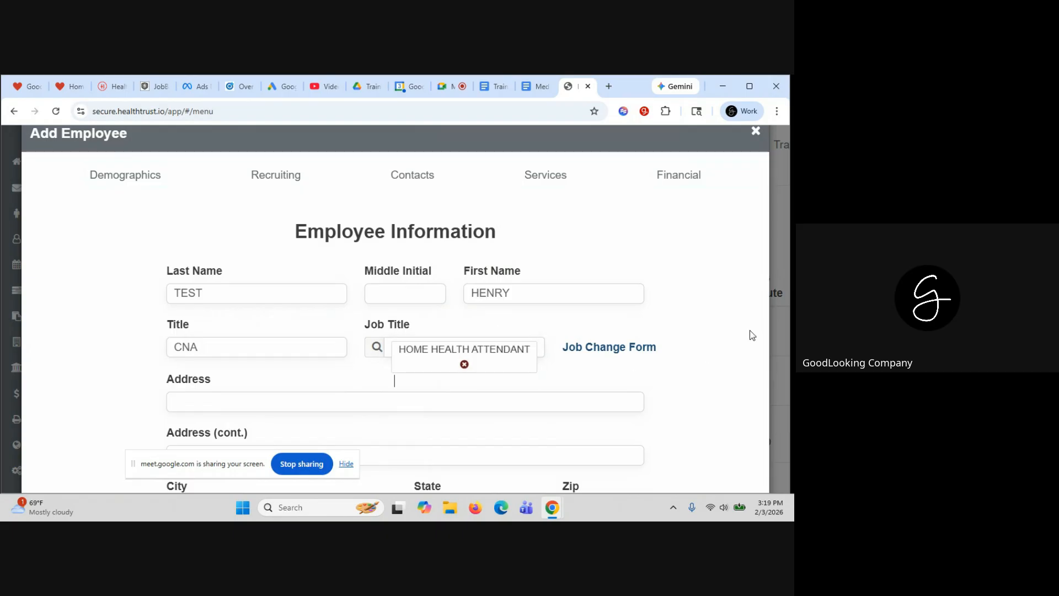
{"action": "scroll", "coordinate": [714, 337], "scroll_direction": "down", "scroll_amount": 3}
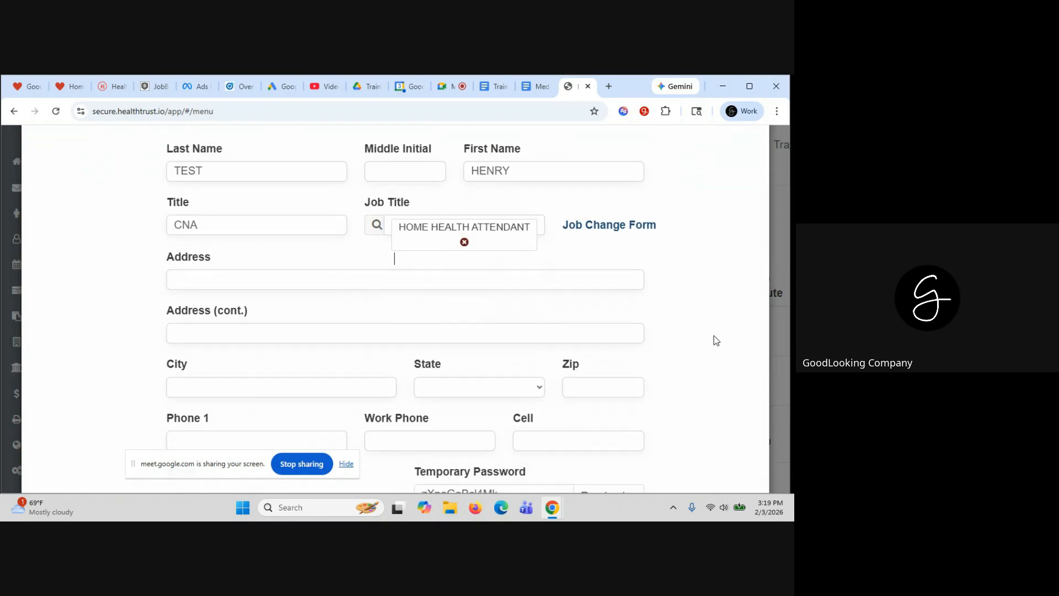
{"action": "scroll", "coordinate": [714, 340], "scroll_direction": "down", "scroll_amount": 3}
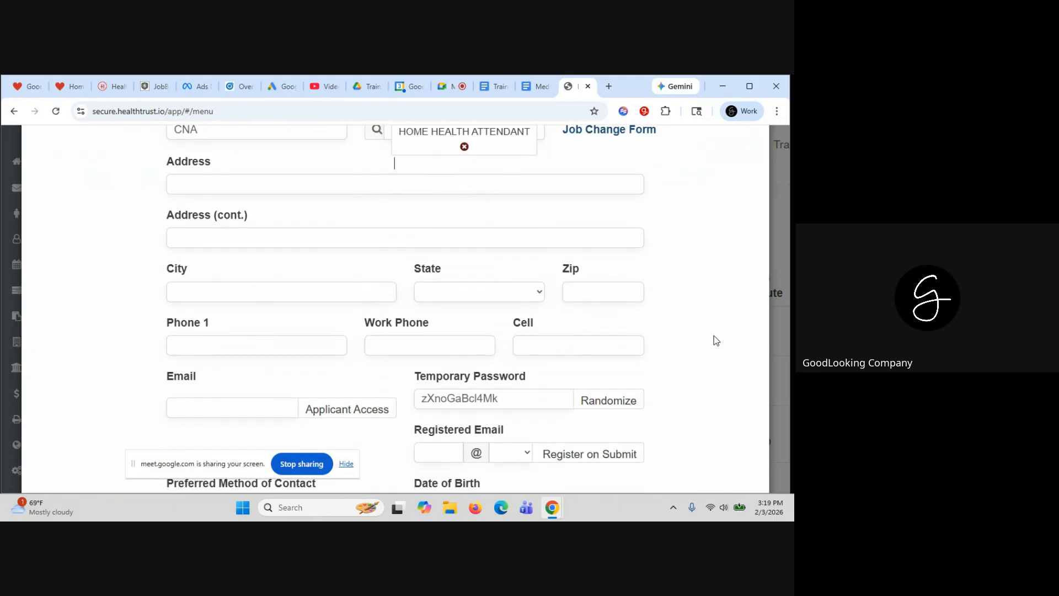
Enter the employee's main phone number in Phone 1 and their e-mail address in Email
{"action": "left_click", "coordinate": [187, 330]}
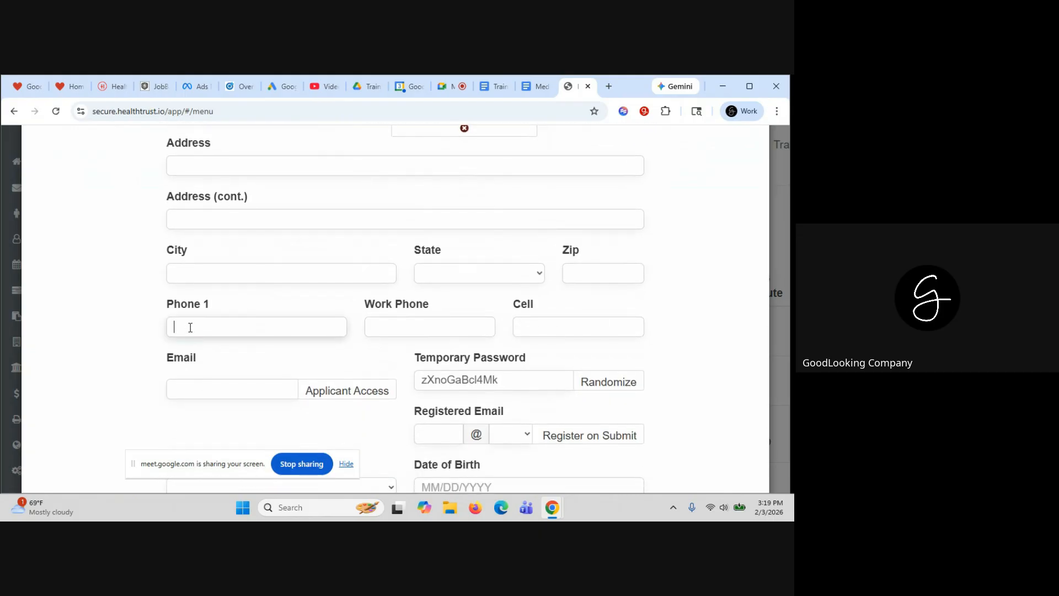
{"action": "left_click", "coordinate": [197, 386]}
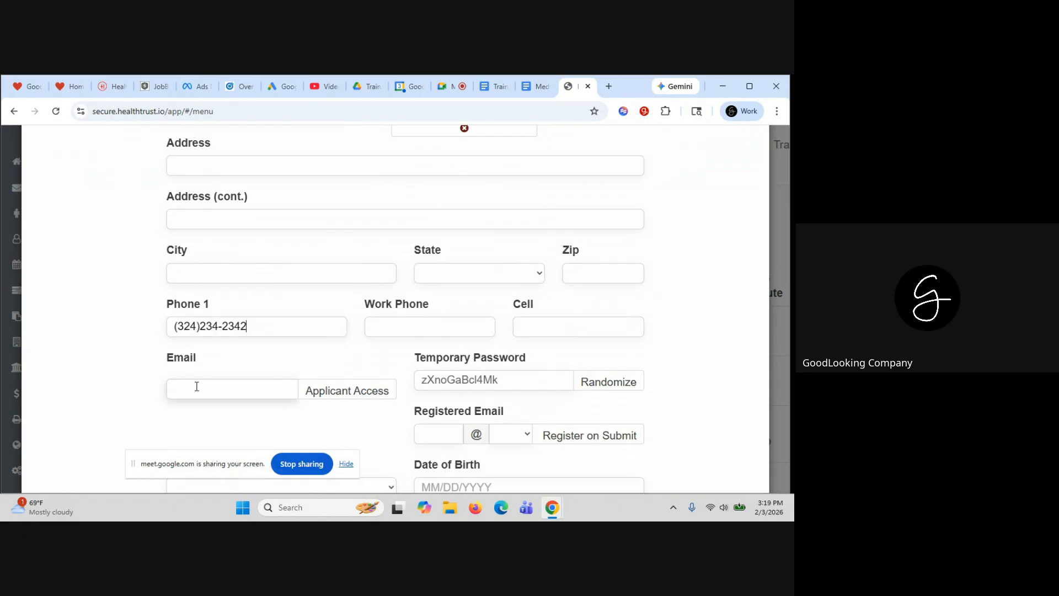
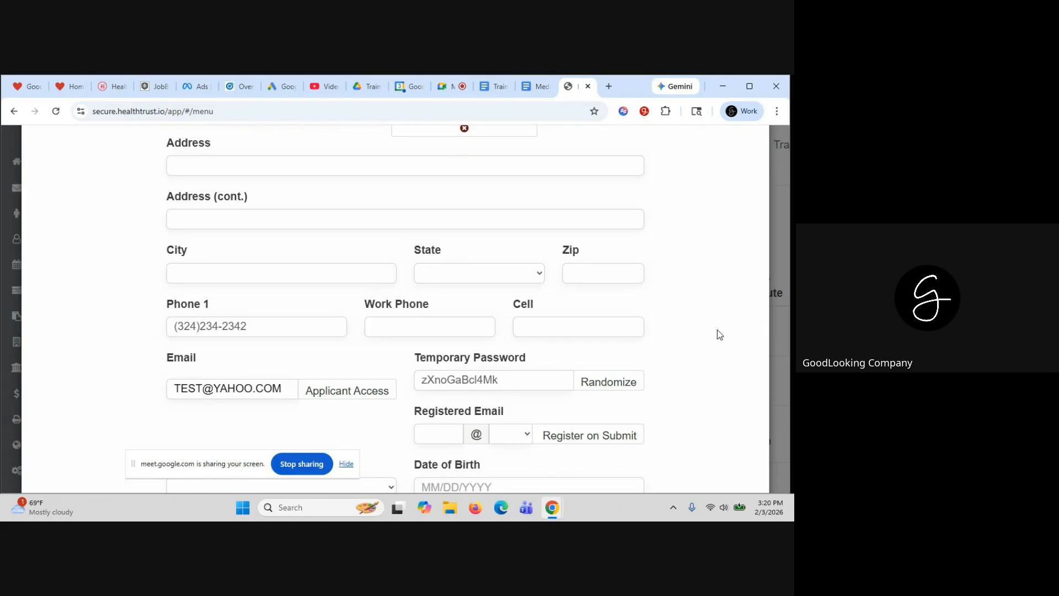
{"action": "scroll", "coordinate": [686, 256], "scroll_direction": "up", "scroll_amount": 5}
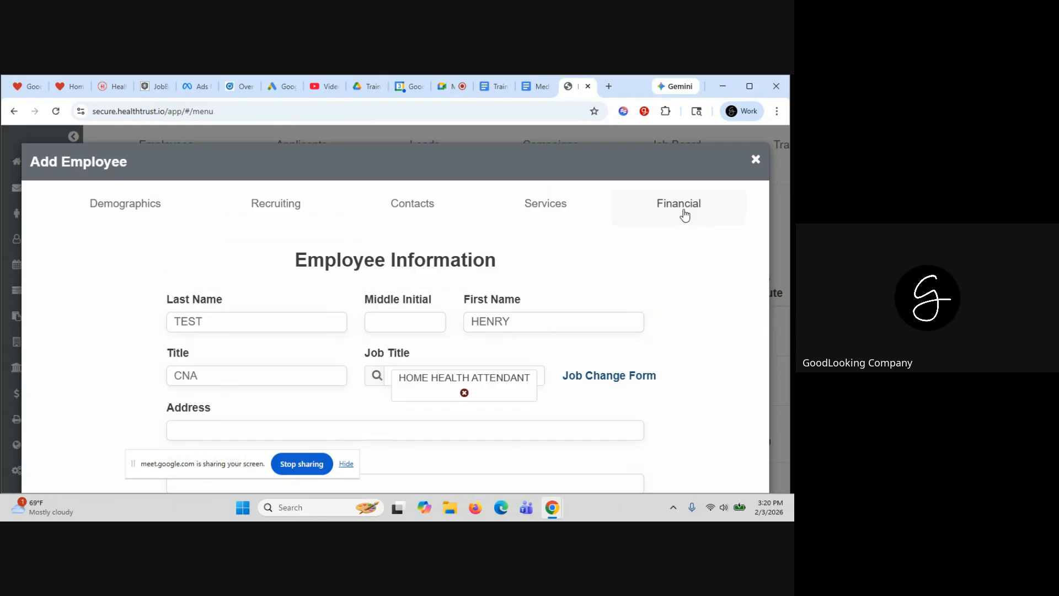
On the Financial tab, set Primary Status Active, Secondary Status Full-Time and hire date 02/01/2026
{"action": "left_click", "coordinate": [685, 216]}
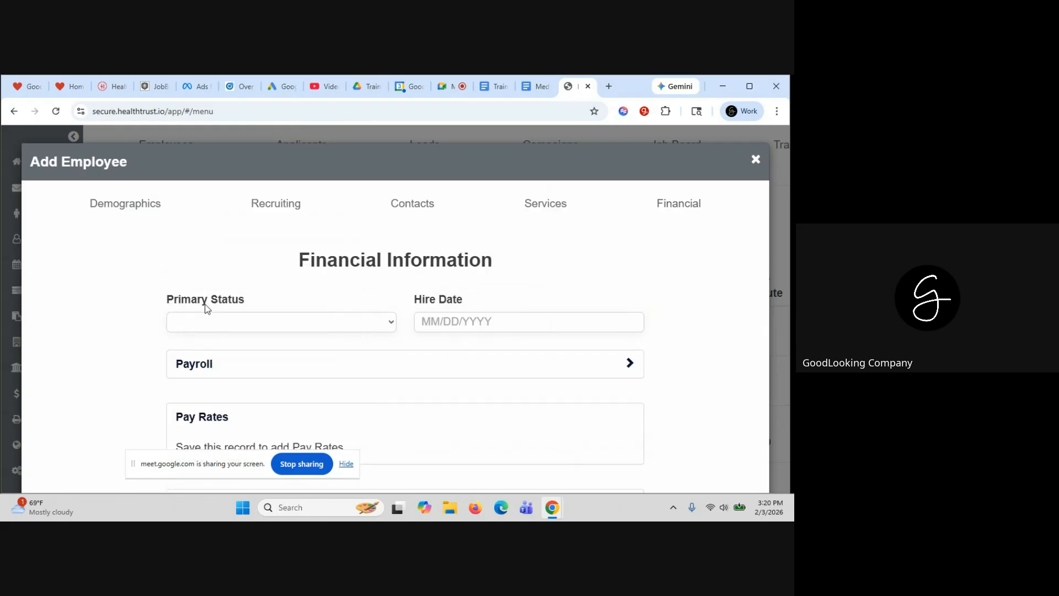
{"action": "left_click", "coordinate": [224, 323]}
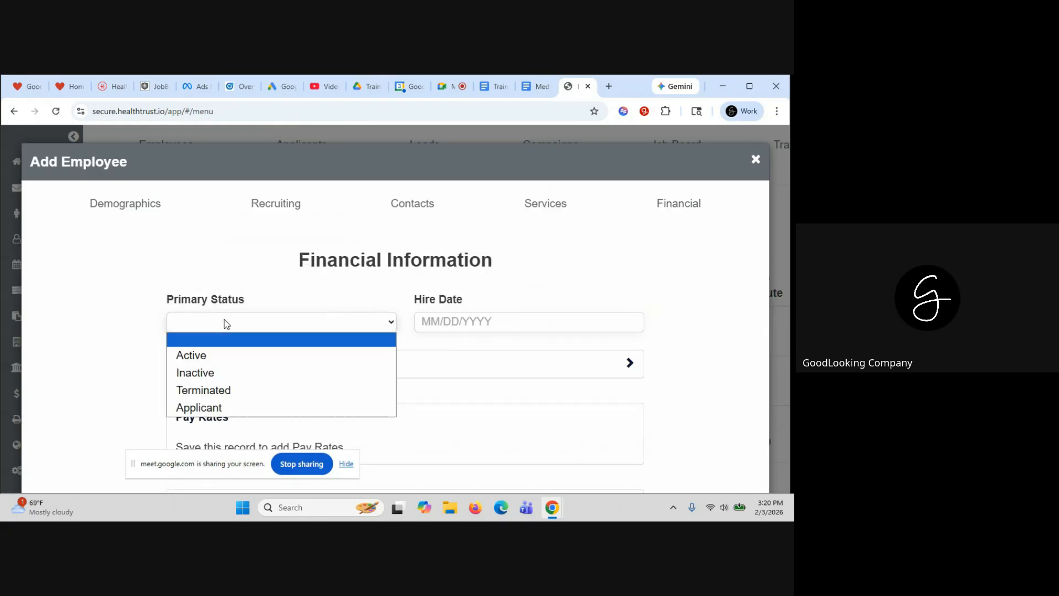
{"action": "left_click", "coordinate": [224, 358]}
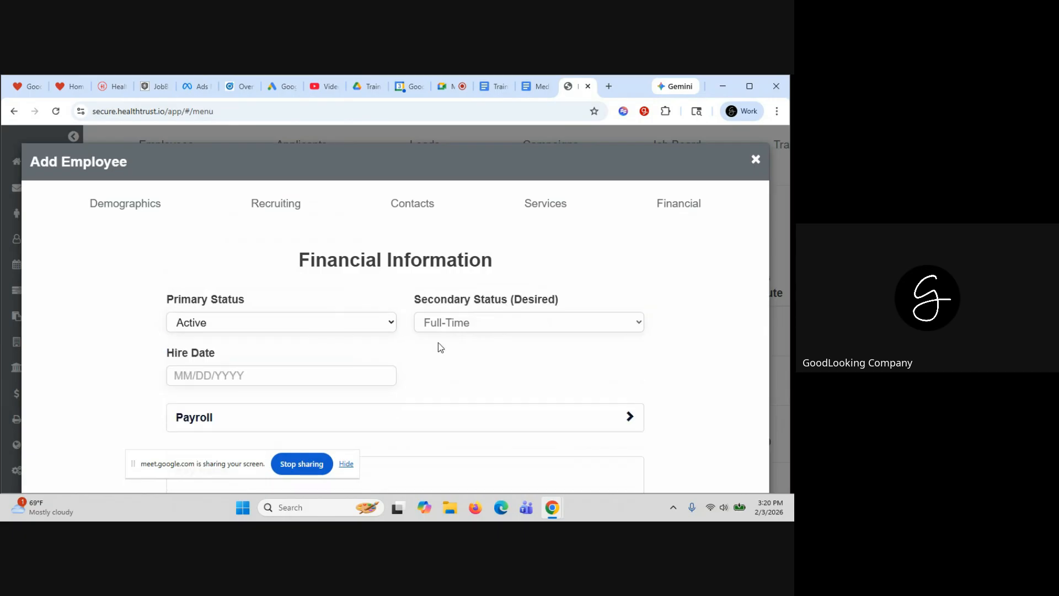
{"action": "left_click", "coordinate": [473, 326]}
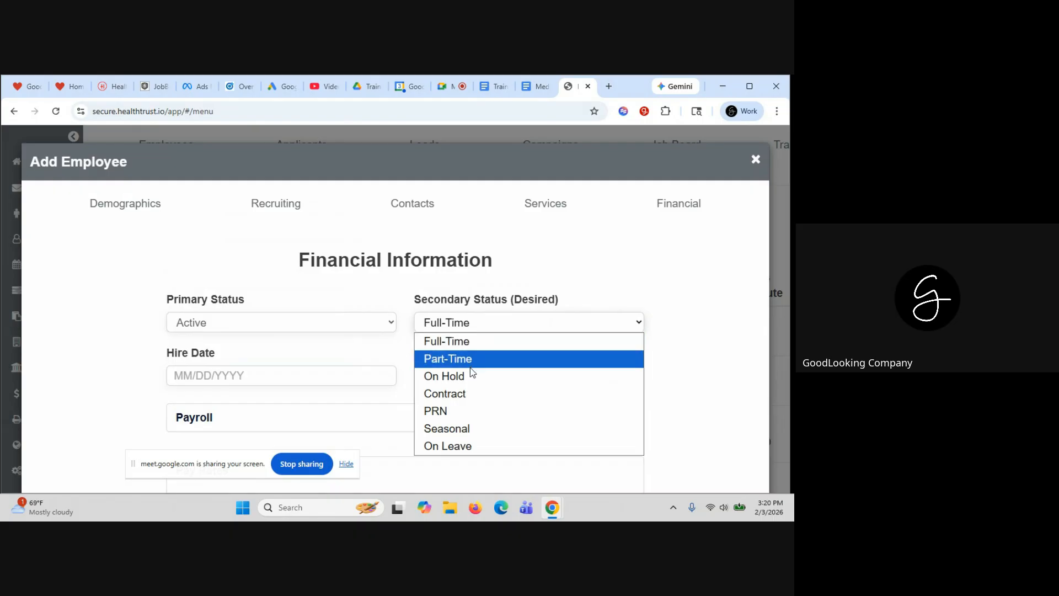
{"action": "left_click", "coordinate": [469, 341]}
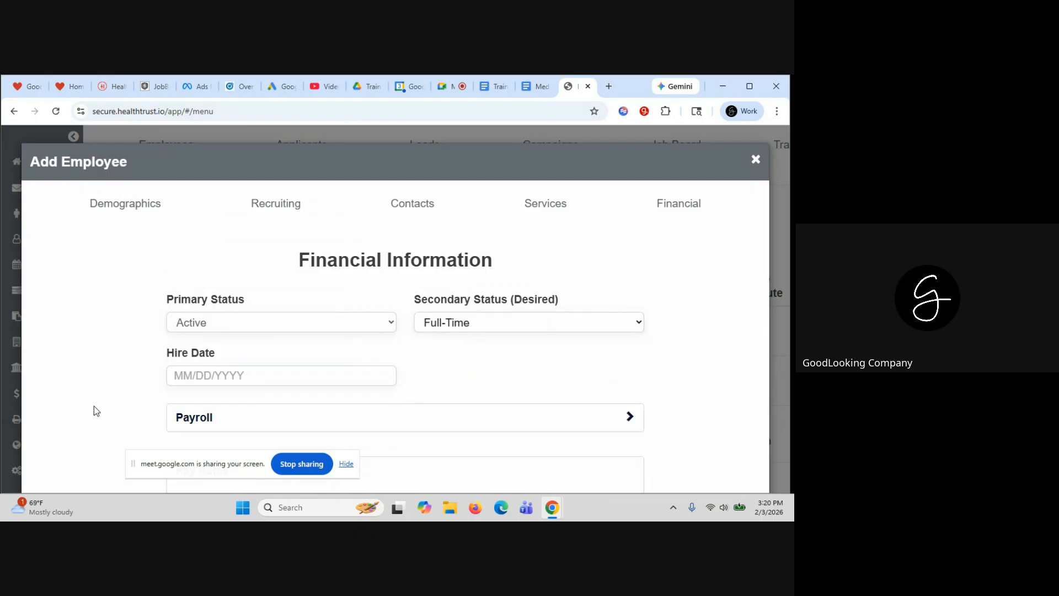
{"action": "left_click", "coordinate": [174, 374]}
{"action": "left_click", "coordinate": [180, 243]}
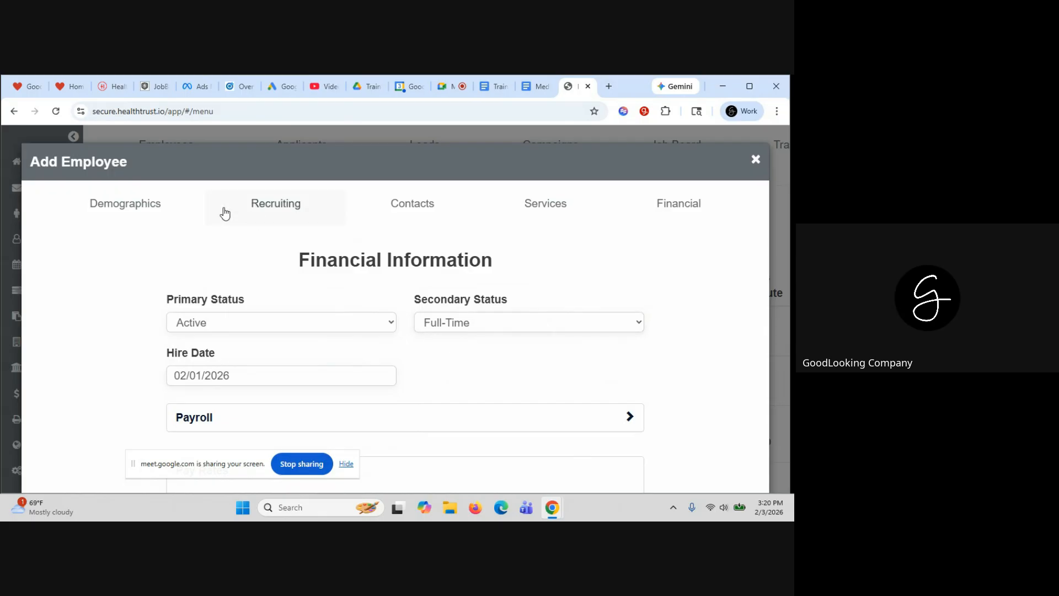
{"action": "left_click", "coordinate": [135, 205]}
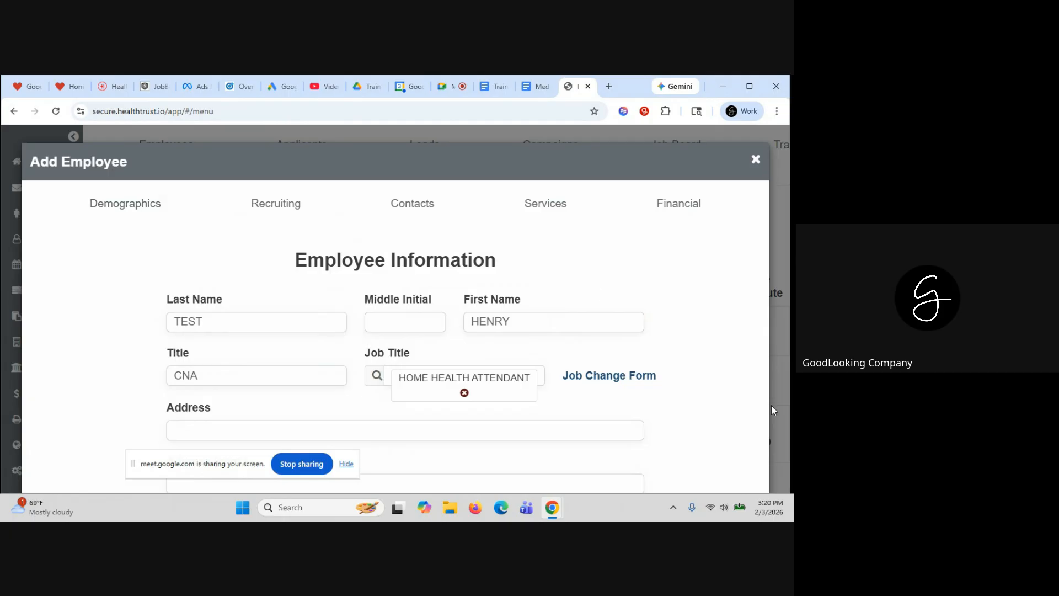
Assign the CLINICAL - MAXIMUM ACCESS security group to the new employee
{"action": "scroll", "coordinate": [722, 361], "scroll_direction": "down", "scroll_amount": 2}
{"action": "scroll", "coordinate": [723, 362], "scroll_direction": "down", "scroll_amount": 4}
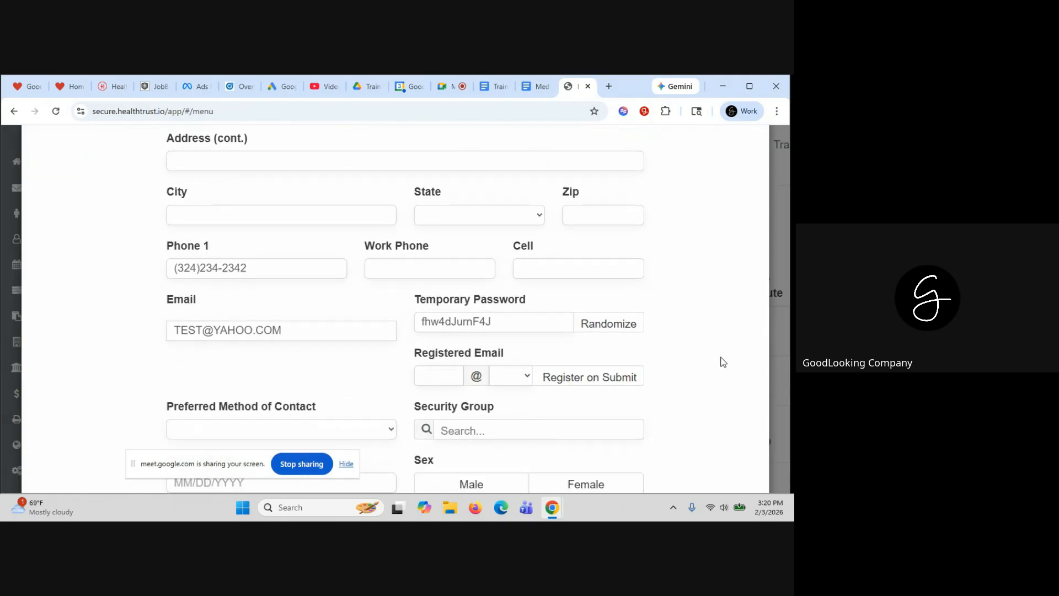
{"action": "left_click", "coordinate": [371, 298]}
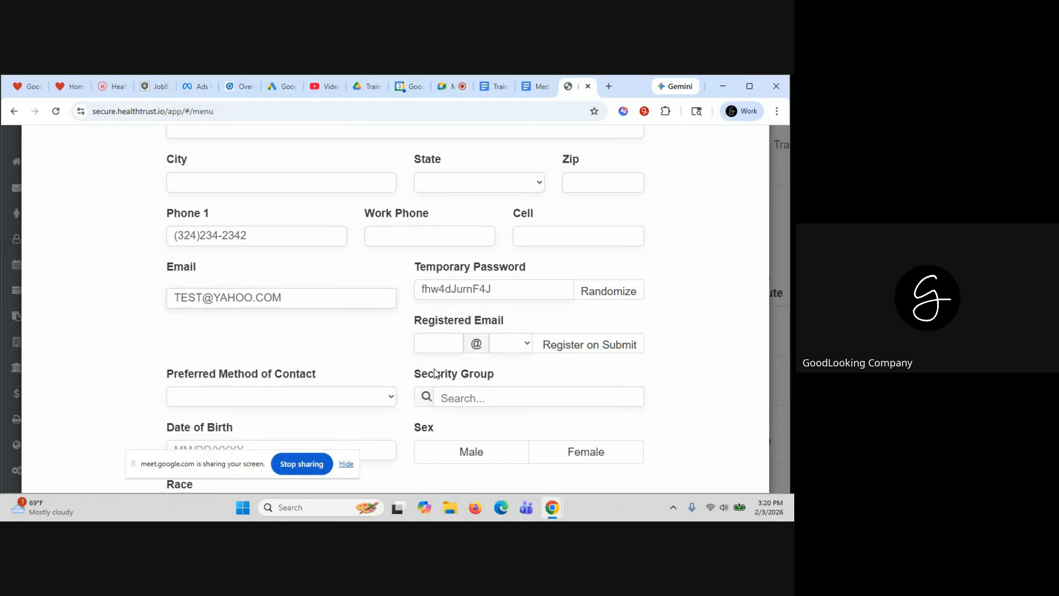
{"action": "scroll", "coordinate": [523, 343], "scroll_direction": "down", "scroll_amount": 1}
{"action": "left_click_drag", "start_coordinate": [499, 322], "coordinate": [421, 322]}
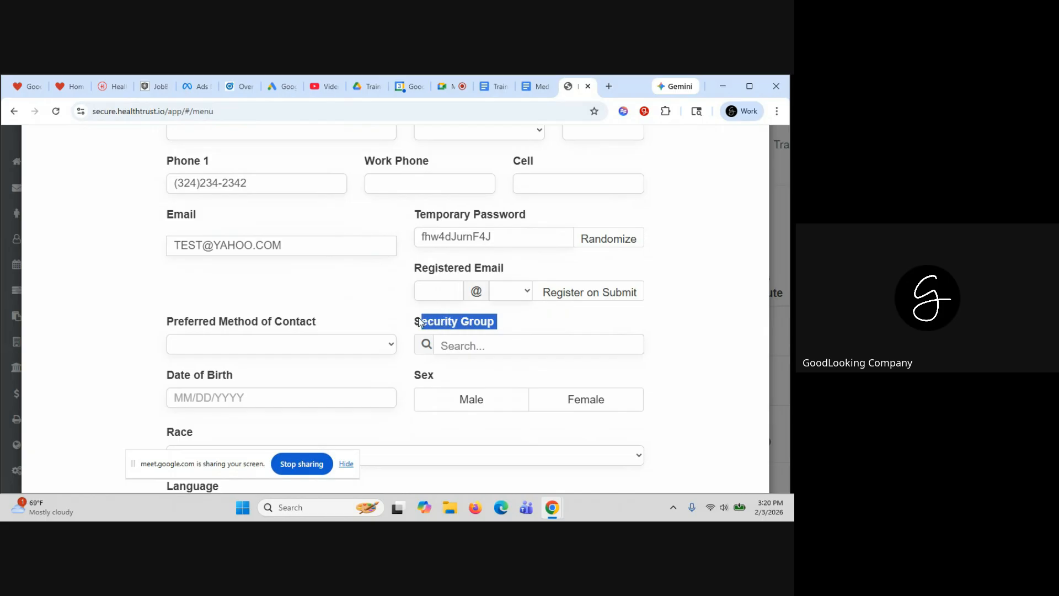
{"action": "left_click", "coordinate": [676, 359]}
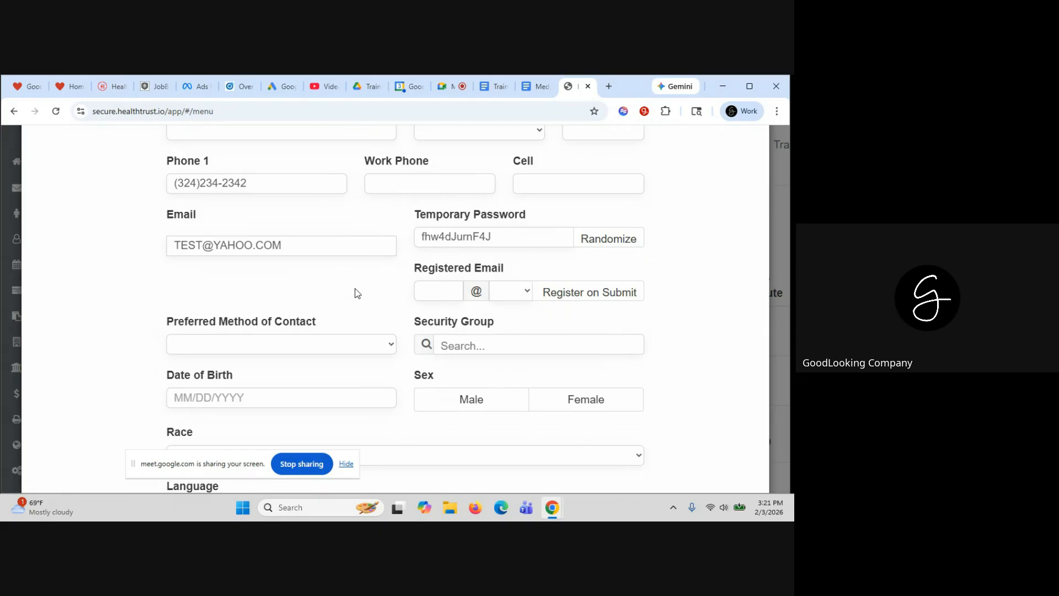
{"action": "left_click", "coordinate": [472, 350]}
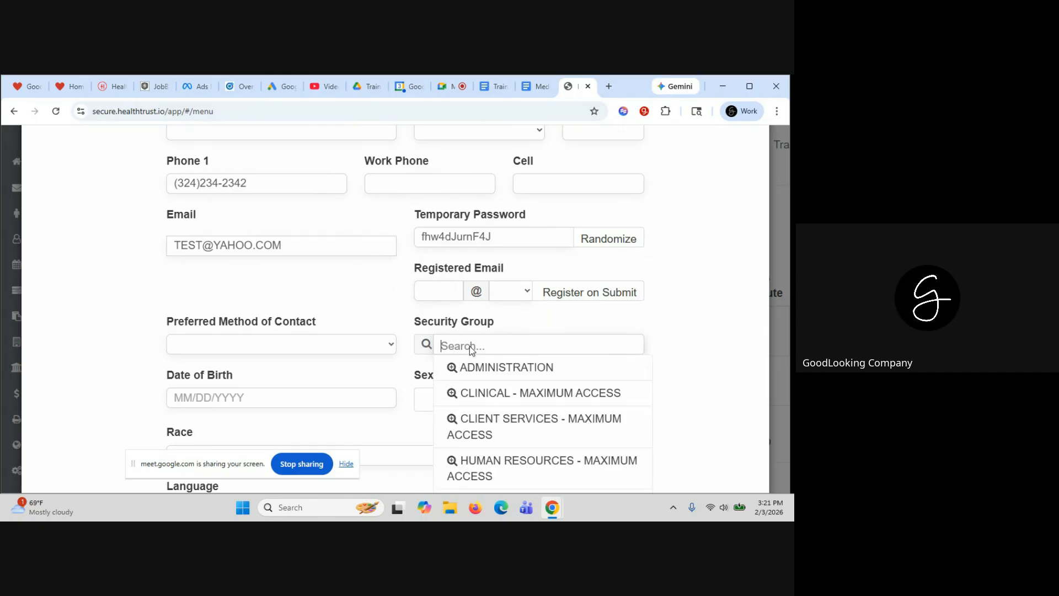
{"action": "left_click", "coordinate": [494, 393]}
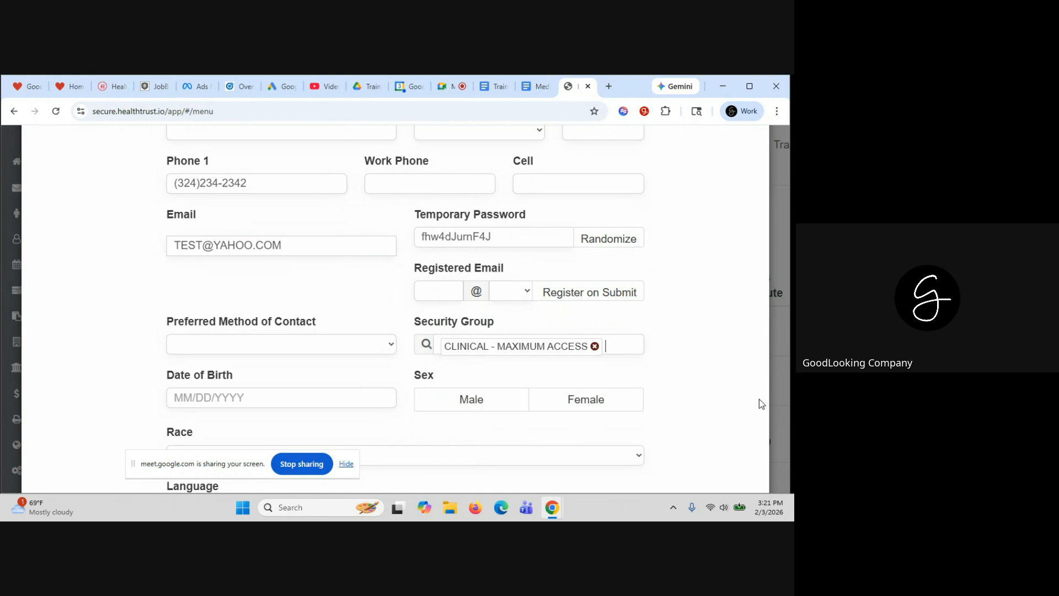
Close the Add Employee form to return to the Employees list
{"action": "scroll", "coordinate": [759, 399], "scroll_direction": "down", "scroll_amount": 7}
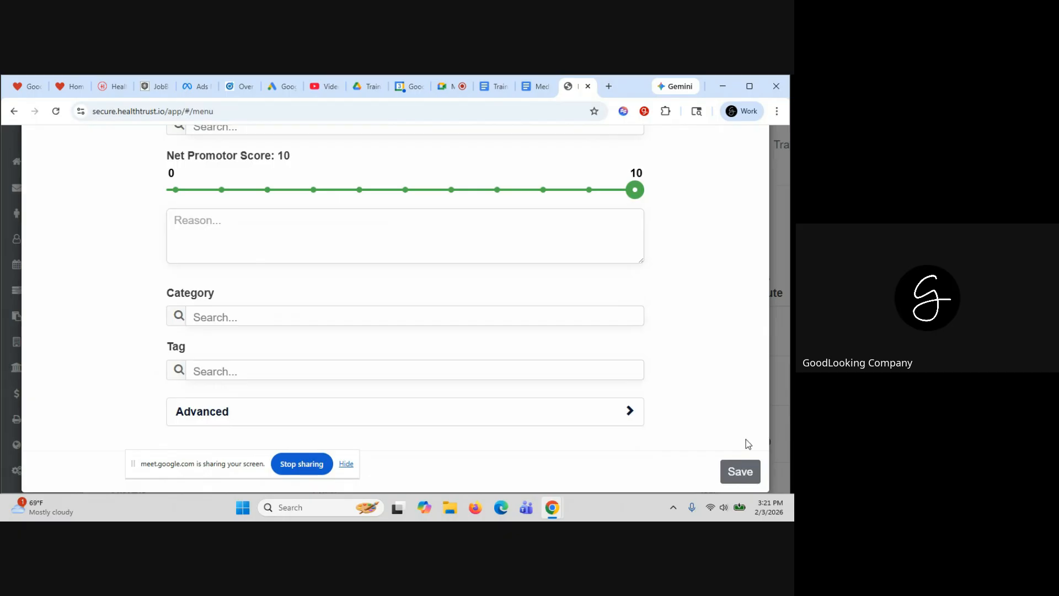
{"action": "scroll", "coordinate": [746, 262], "scroll_direction": "up", "scroll_amount": 15}
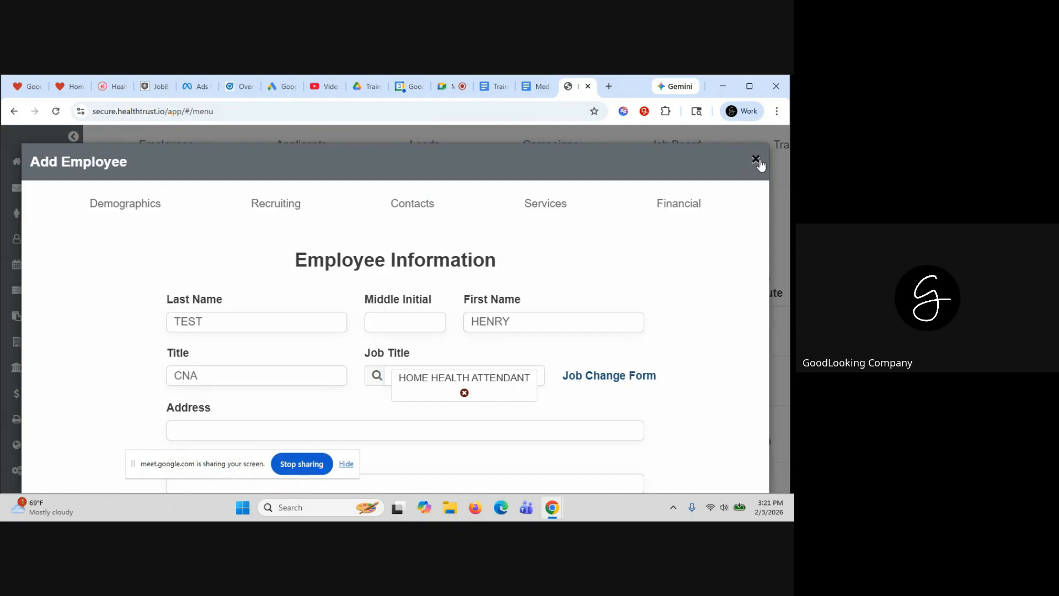
{"action": "left_click", "coordinate": [757, 161]}
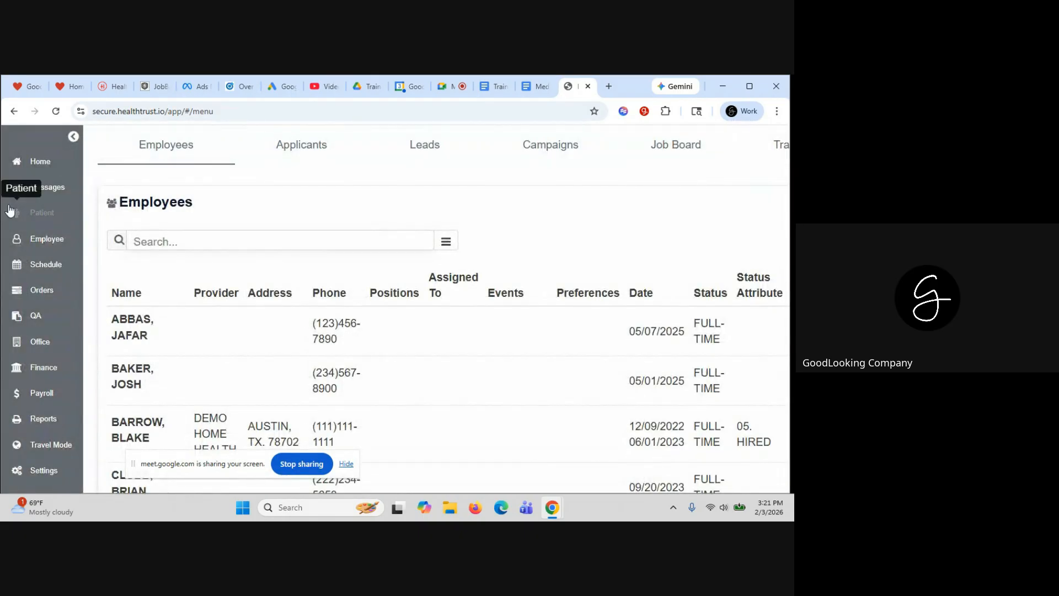
Start a new patient in the Patients list and assign it to office DEMO HOME HEALTH
{"action": "left_click", "coordinate": [37, 217]}
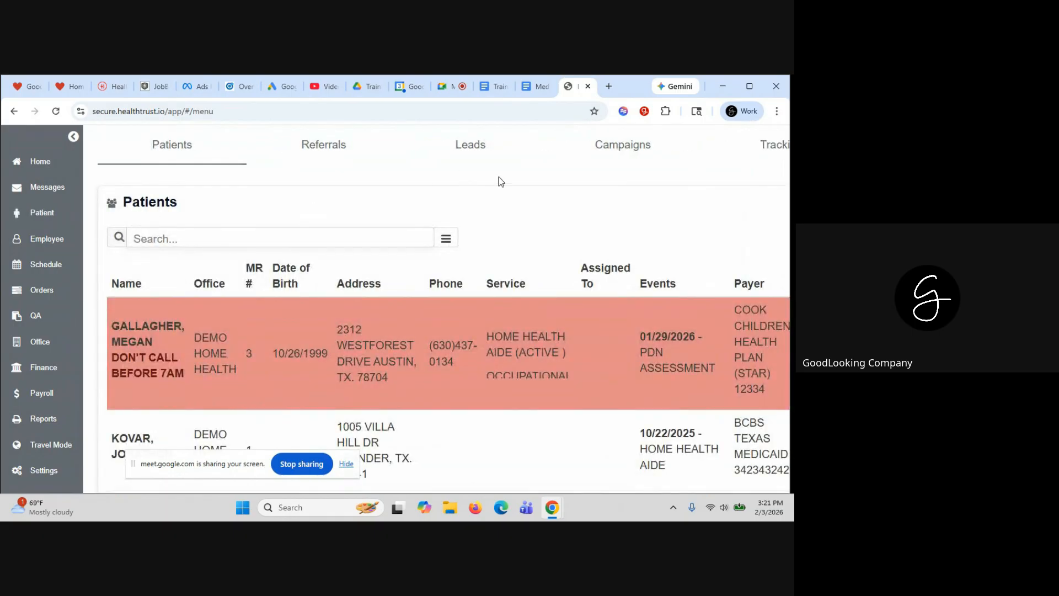
{"action": "left_click", "coordinate": [256, 206]}
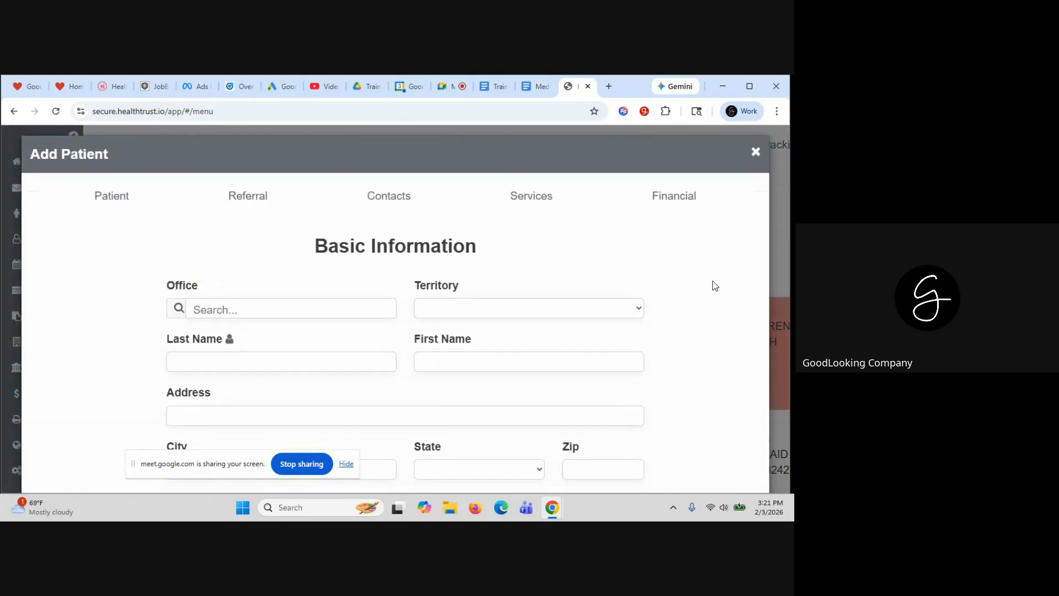
{"action": "scroll", "coordinate": [715, 286], "scroll_direction": "down", "scroll_amount": 2}
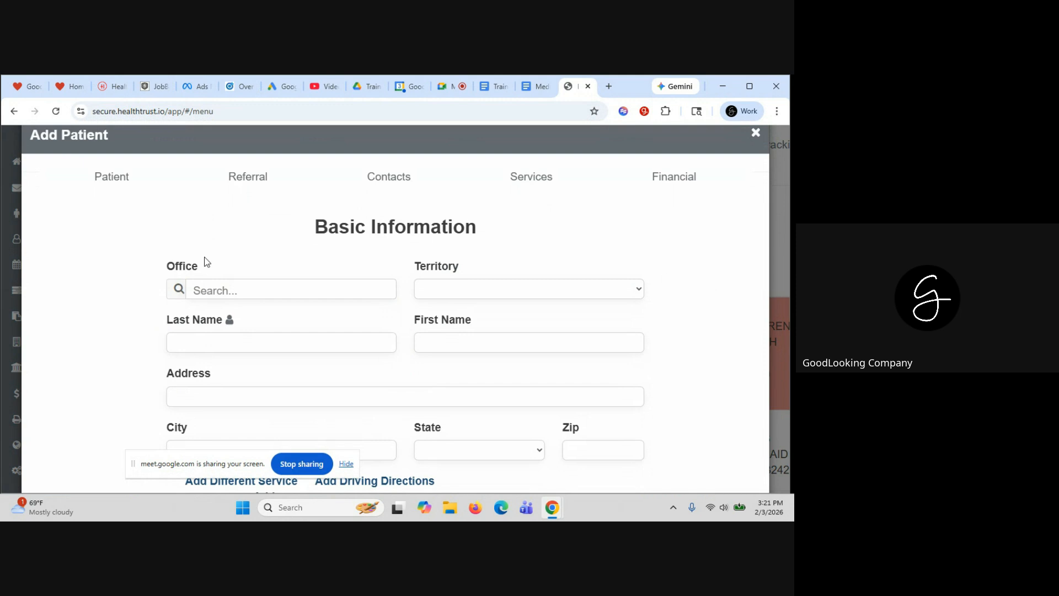
{"action": "left_click", "coordinate": [208, 290]}
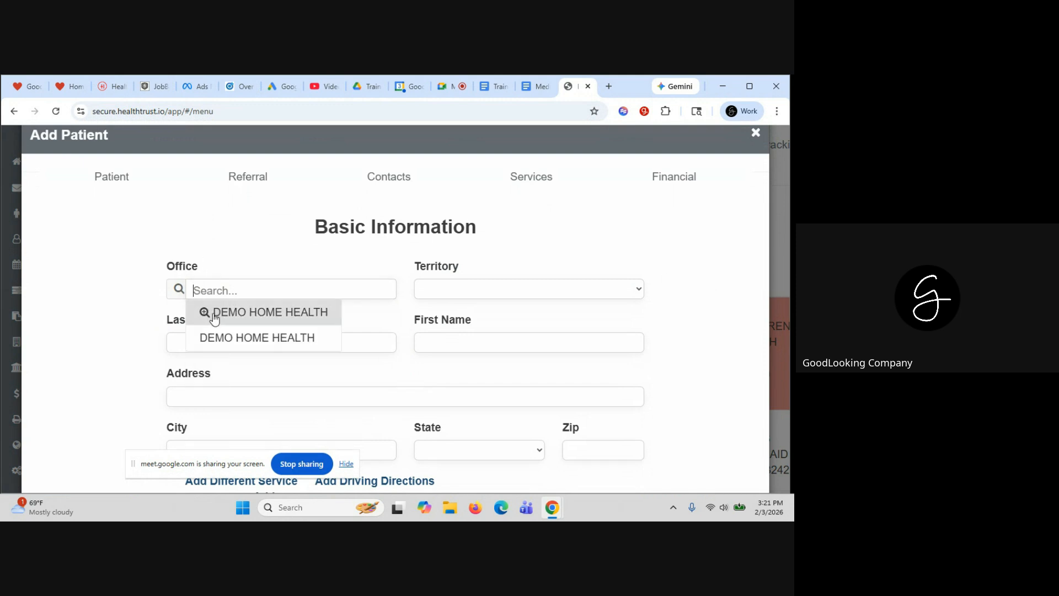
{"action": "left_click", "coordinate": [215, 317]}
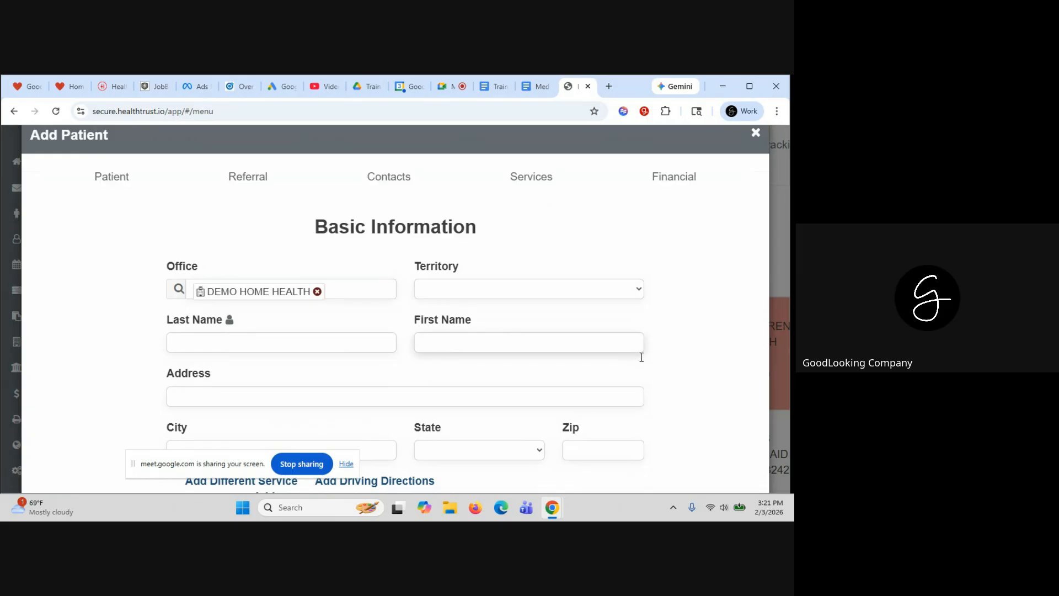
Set the new patient's territory to EAST
{"action": "scroll", "coordinate": [642, 357], "scroll_direction": "down", "scroll_amount": 1}
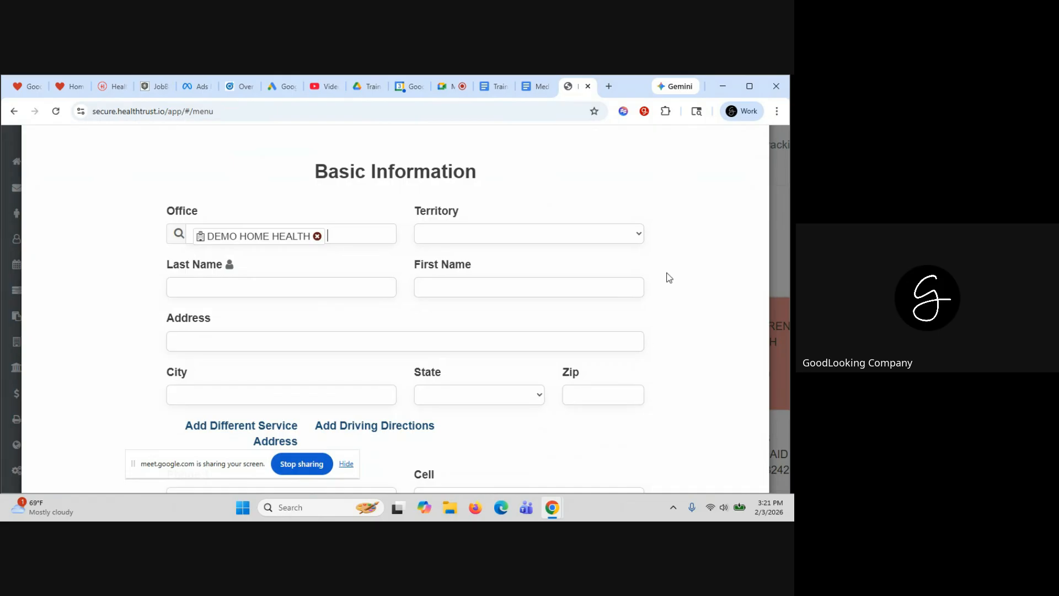
{"action": "left_click", "coordinate": [618, 233]}
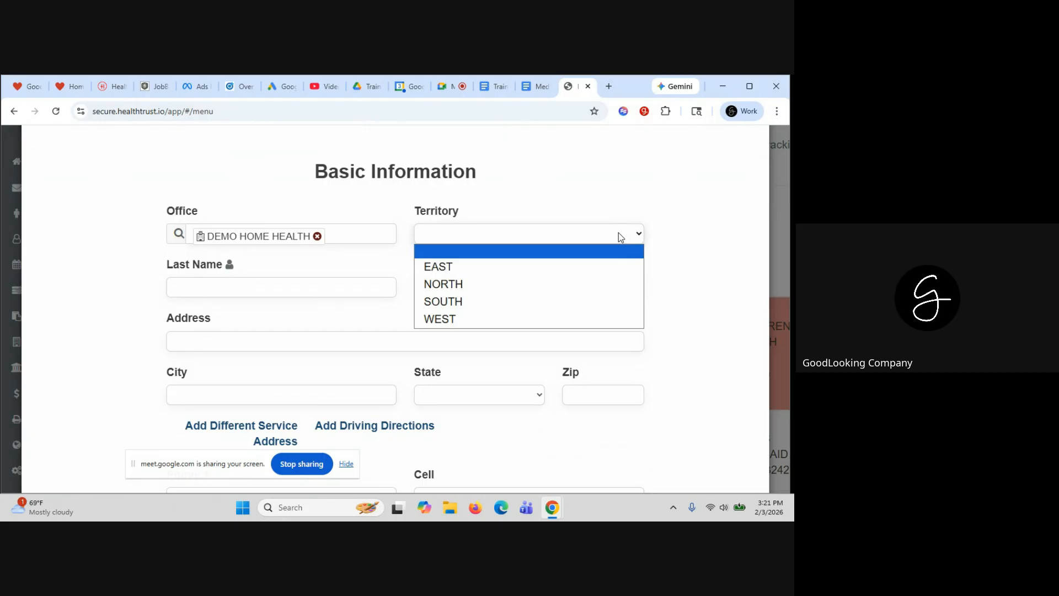
{"action": "left_click", "coordinate": [610, 265]}
{"action": "scroll", "coordinate": [712, 313], "scroll_direction": "down", "scroll_amount": 1}
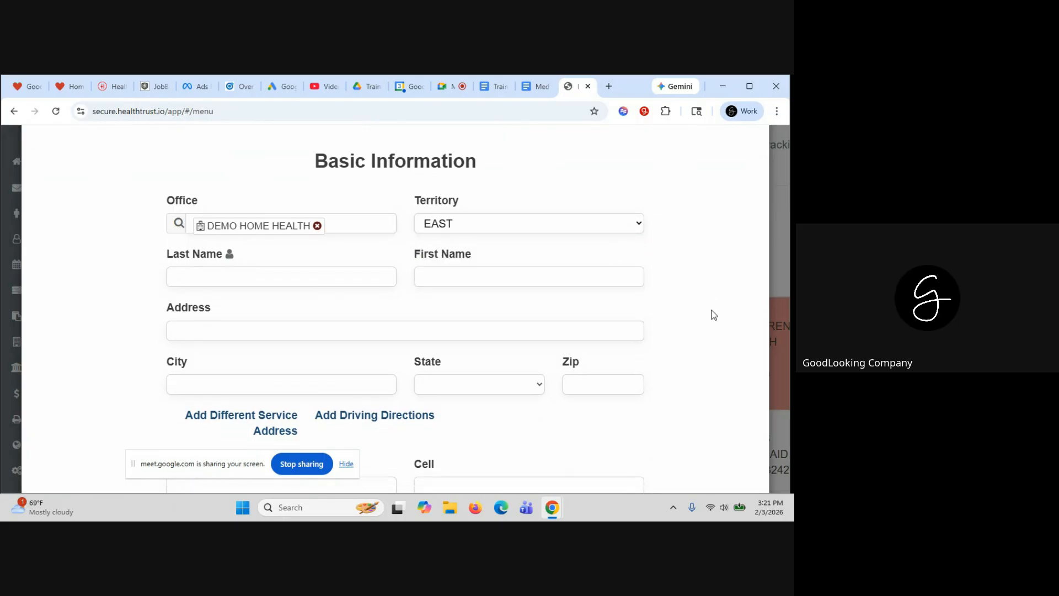
{"action": "scroll", "coordinate": [714, 315], "scroll_direction": "down", "scroll_amount": 1}
Enter the patient's last name TEST and first name PATIENT
{"action": "left_click", "coordinate": [210, 202]}
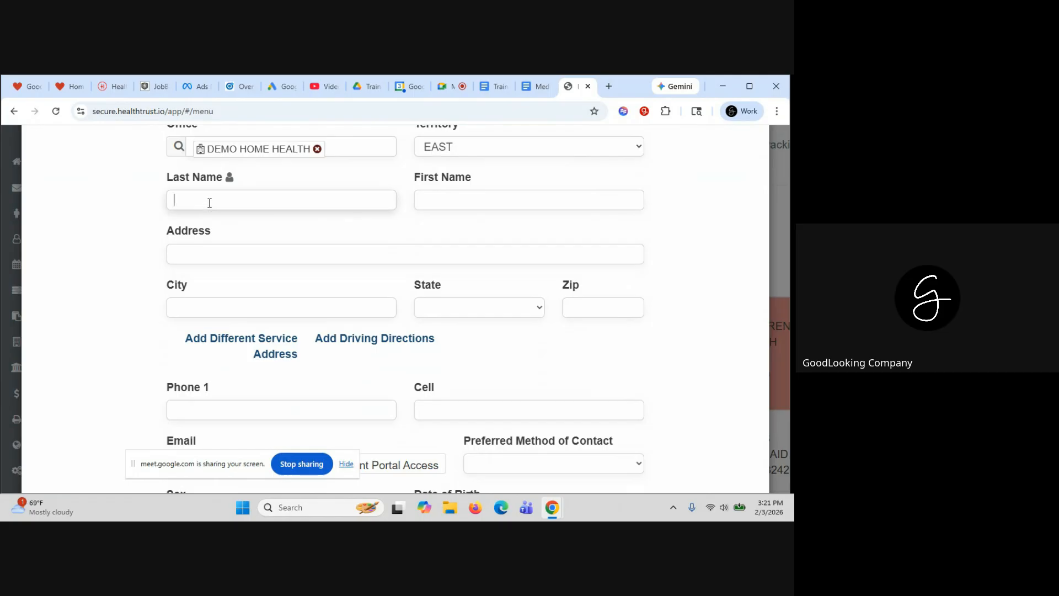
{"action": "type", "text": "TEST"}
{"action": "left_click", "coordinate": [458, 202]}
{"action": "type", "text": "PATIENT"}
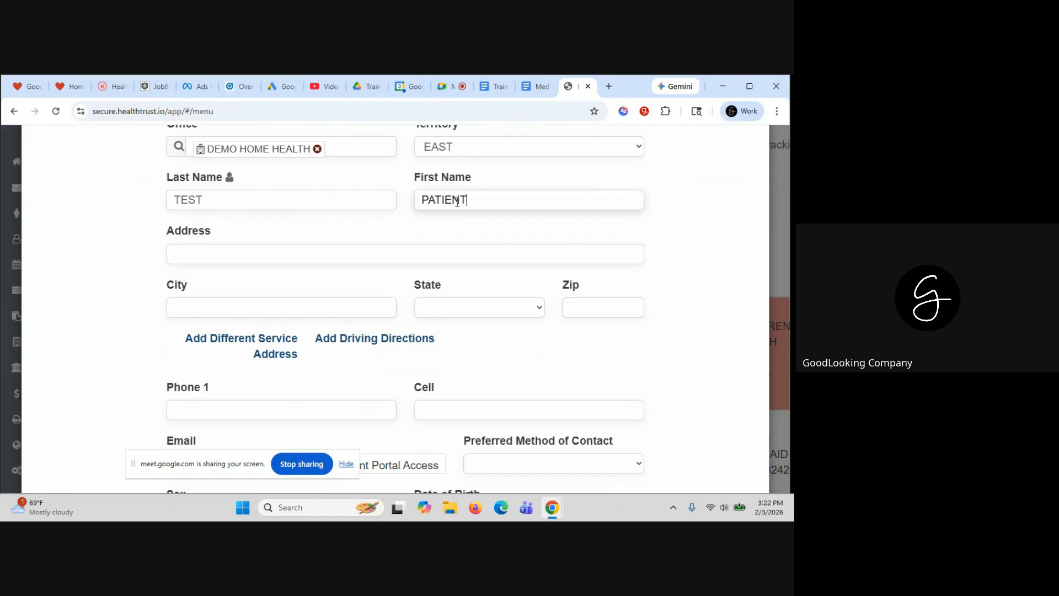
Set the patient's status date to 02/01/2026
{"action": "scroll", "coordinate": [457, 202], "scroll_direction": "down", "scroll_amount": 1}
{"action": "scroll", "coordinate": [416, 275], "scroll_direction": "down", "scroll_amount": 3}
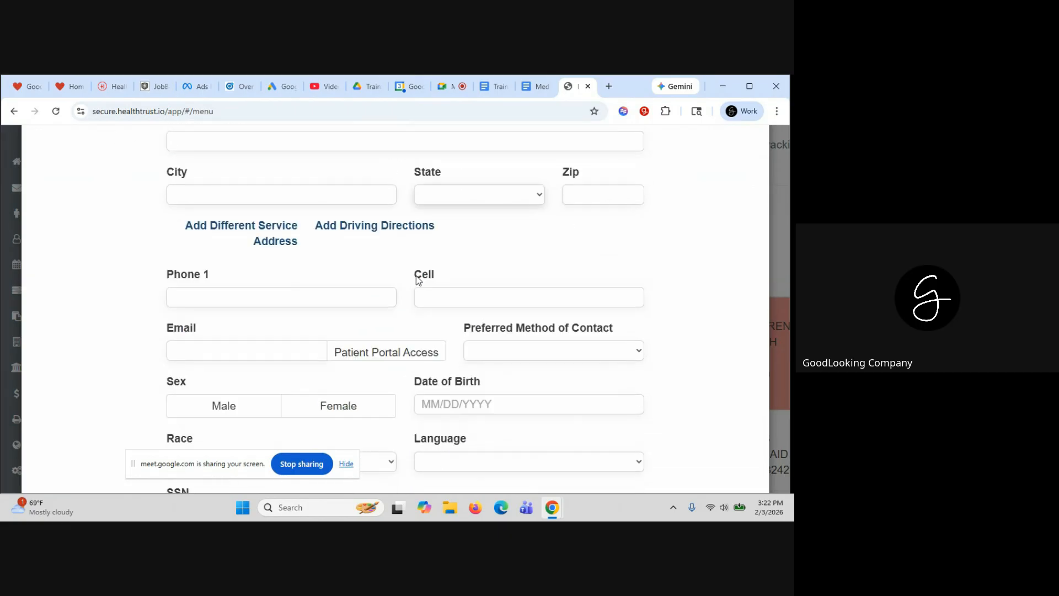
{"action": "scroll", "coordinate": [416, 276], "scroll_direction": "down", "scroll_amount": 2}
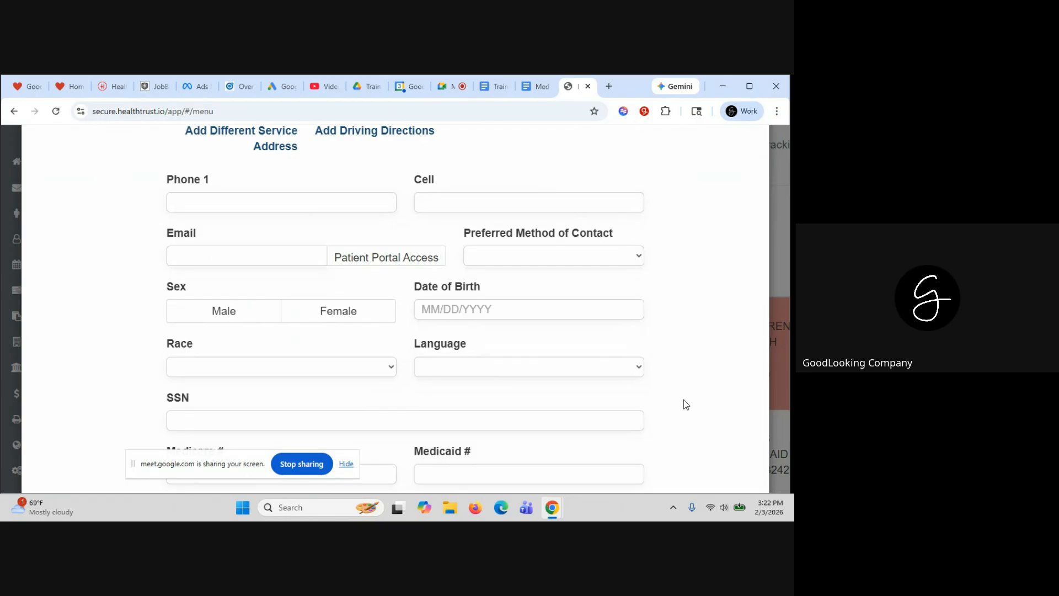
{"action": "scroll", "coordinate": [684, 402], "scroll_direction": "down", "scroll_amount": 2}
{"action": "scroll", "coordinate": [684, 403], "scroll_direction": "down", "scroll_amount": 3}
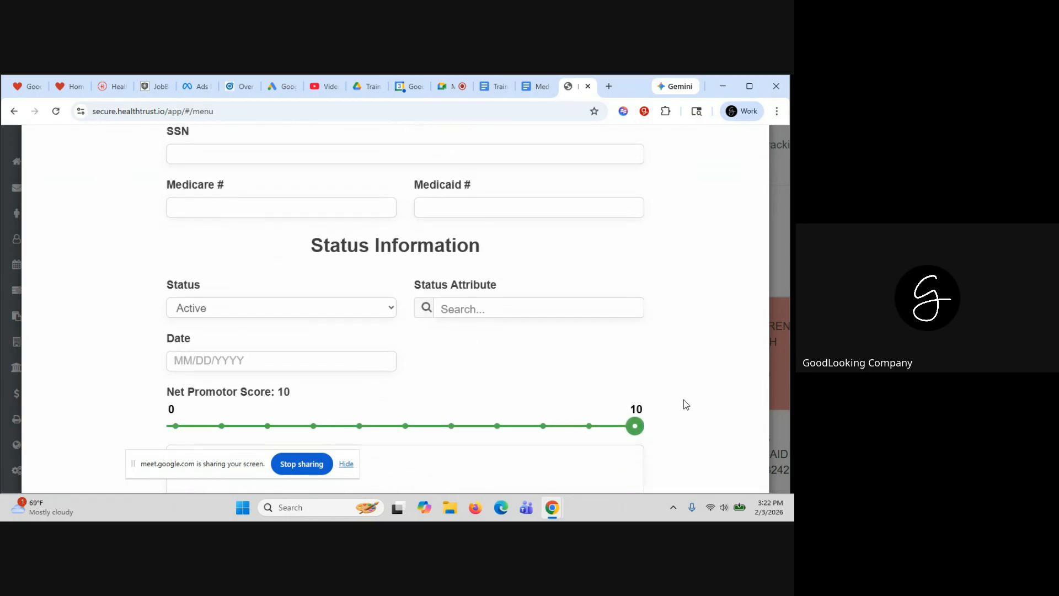
{"action": "left_click", "coordinate": [184, 359]}
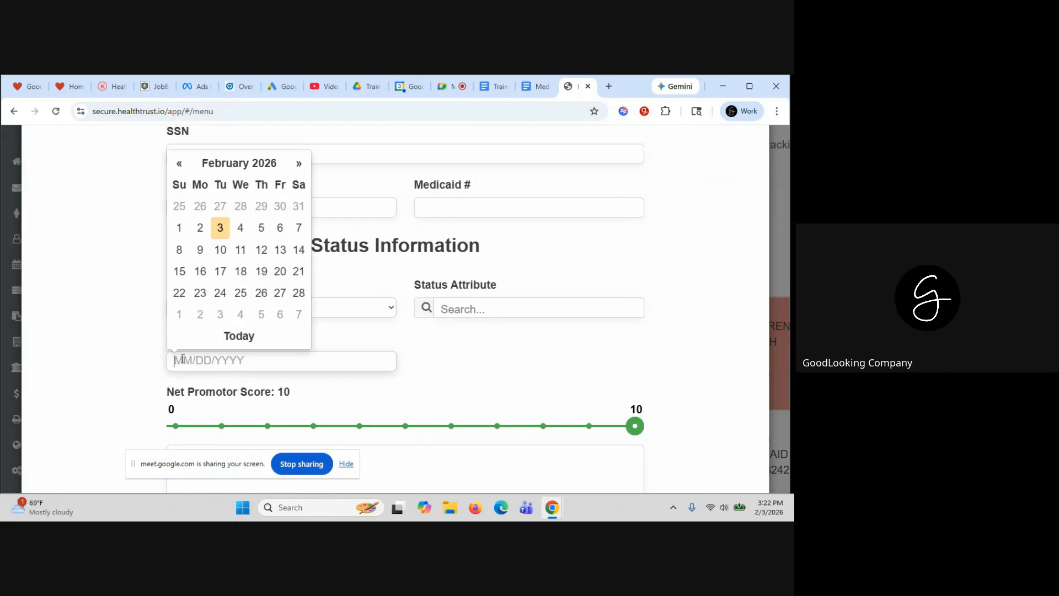
{"action": "left_click", "coordinate": [178, 227]}
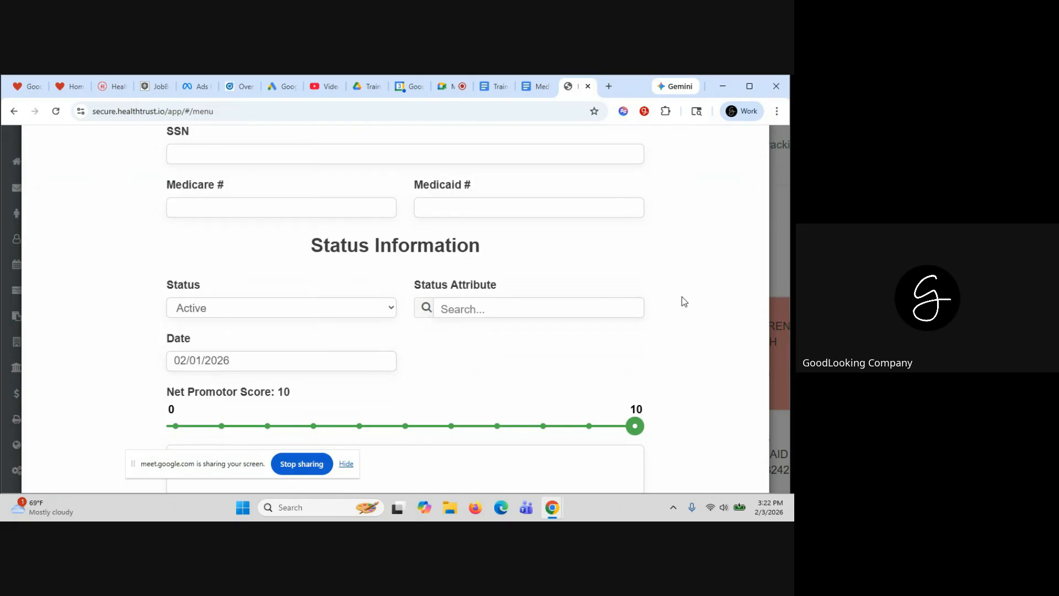
{"action": "scroll", "coordinate": [690, 265], "scroll_direction": "down", "scroll_amount": 2}
{"action": "scroll", "coordinate": [689, 266], "scroll_direction": "up", "scroll_amount": 15}
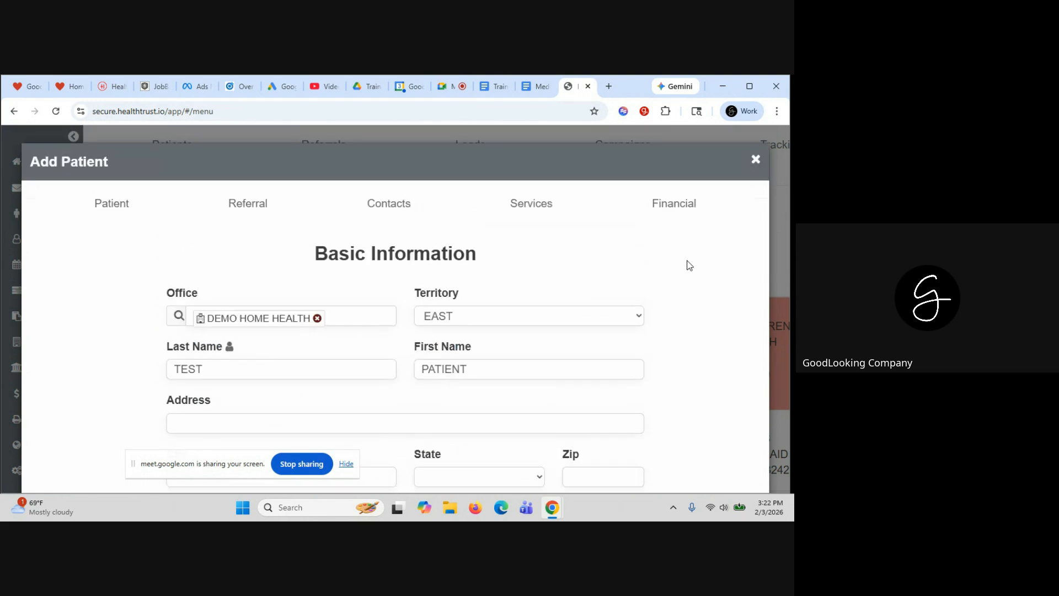
In Contact Information, set TEST DOCTOR as physician and the first suggested person as case manager
{"action": "left_click", "coordinate": [249, 208]}
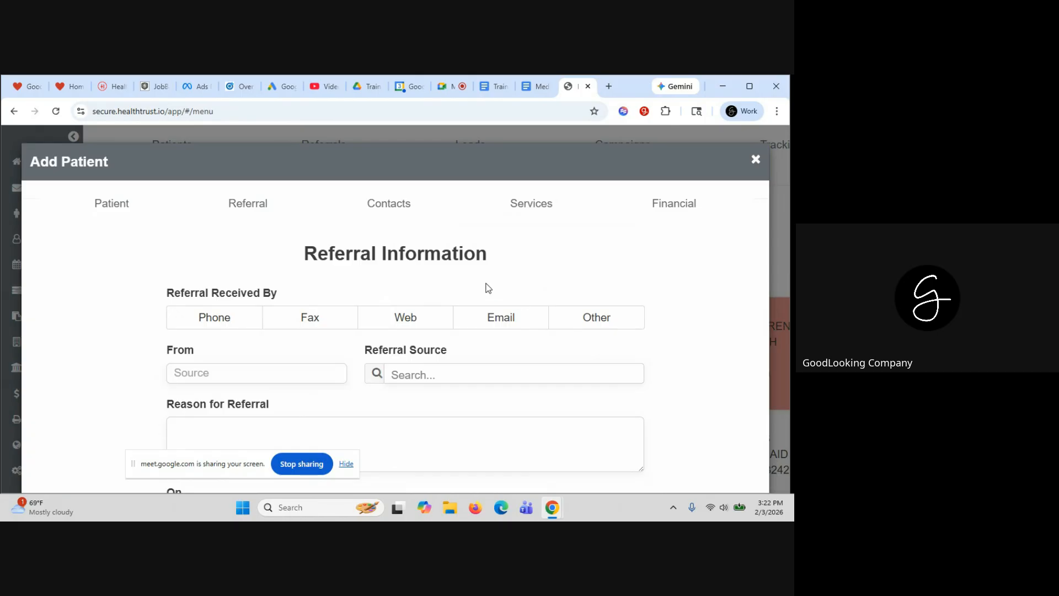
{"action": "left_click", "coordinate": [387, 205]}
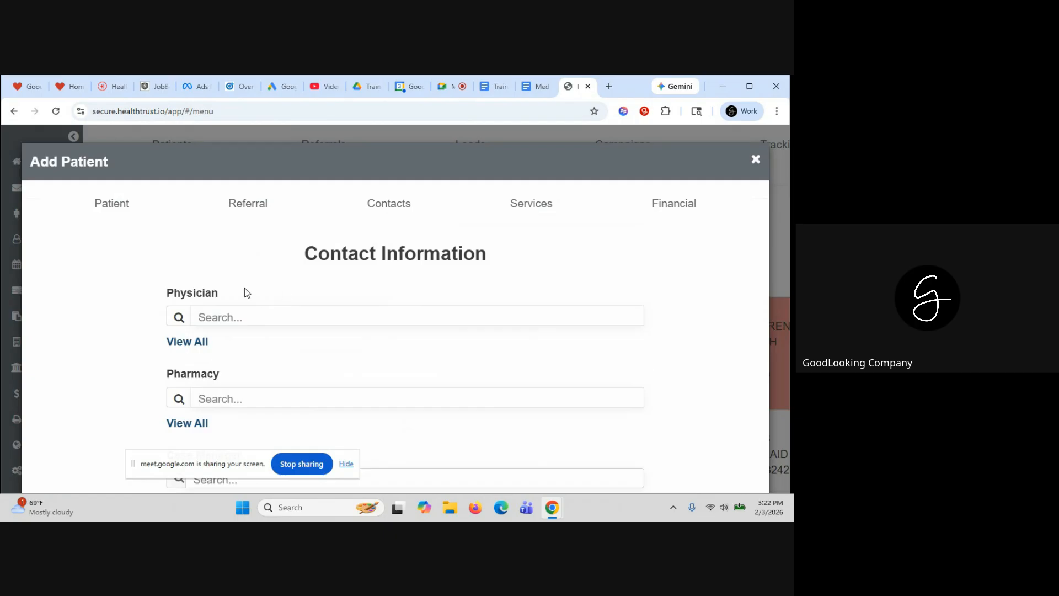
{"action": "left_click", "coordinate": [223, 312]}
{"action": "left_click", "coordinate": [237, 345]}
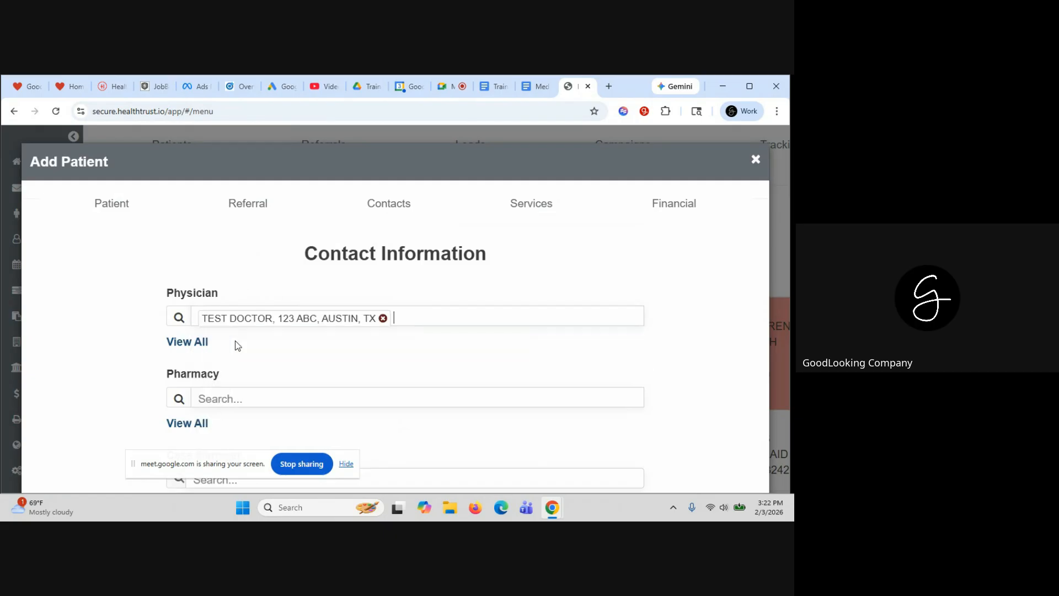
{"action": "scroll", "coordinate": [696, 339], "scroll_direction": "down", "scroll_amount": 1}
{"action": "scroll", "coordinate": [695, 338], "scroll_direction": "down", "scroll_amount": 4}
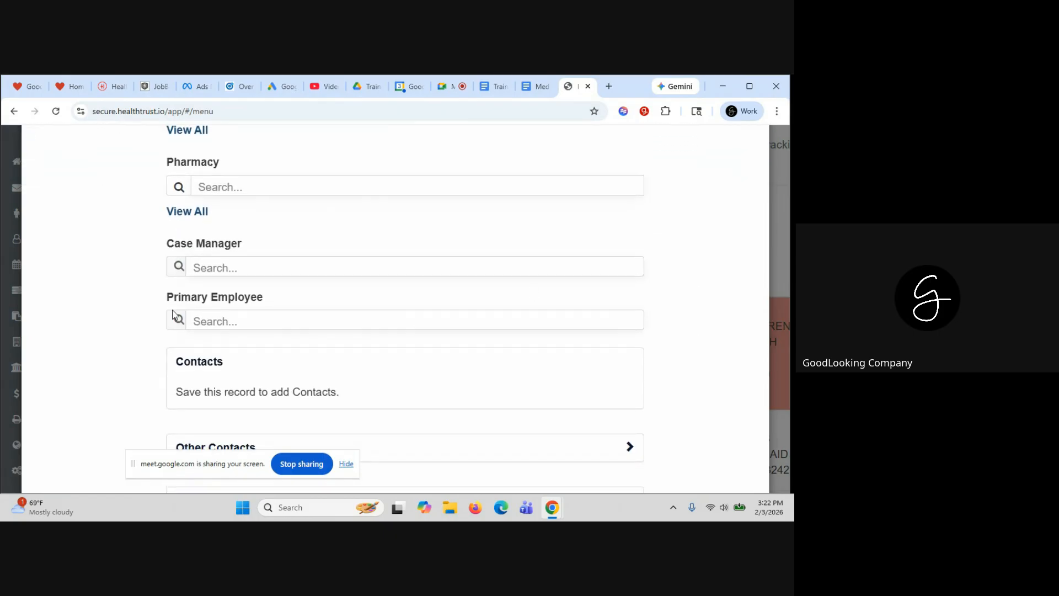
{"action": "left_click", "coordinate": [209, 268]}
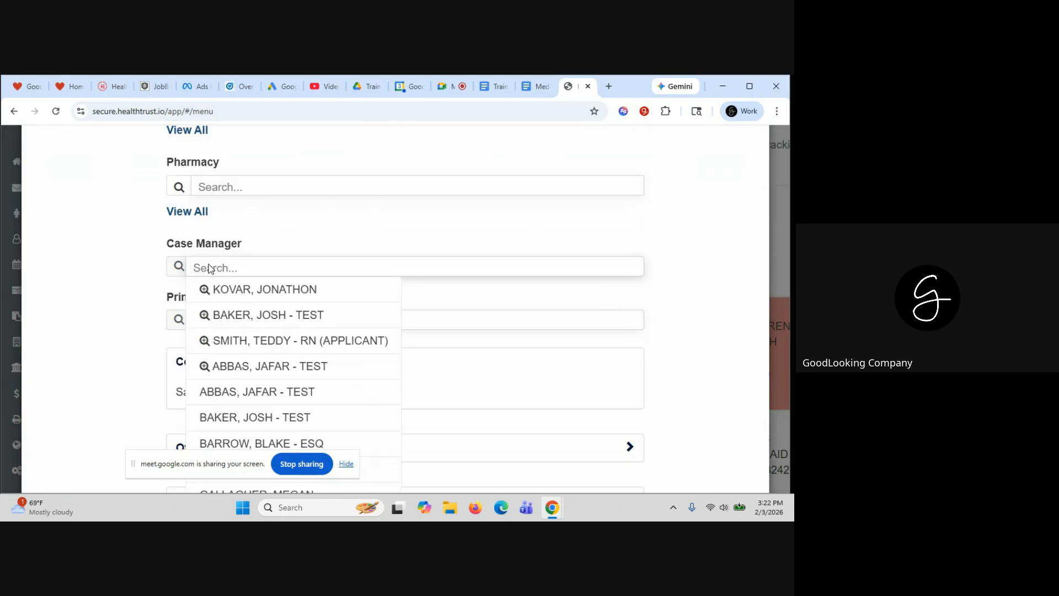
{"action": "left_click", "coordinate": [228, 290]}
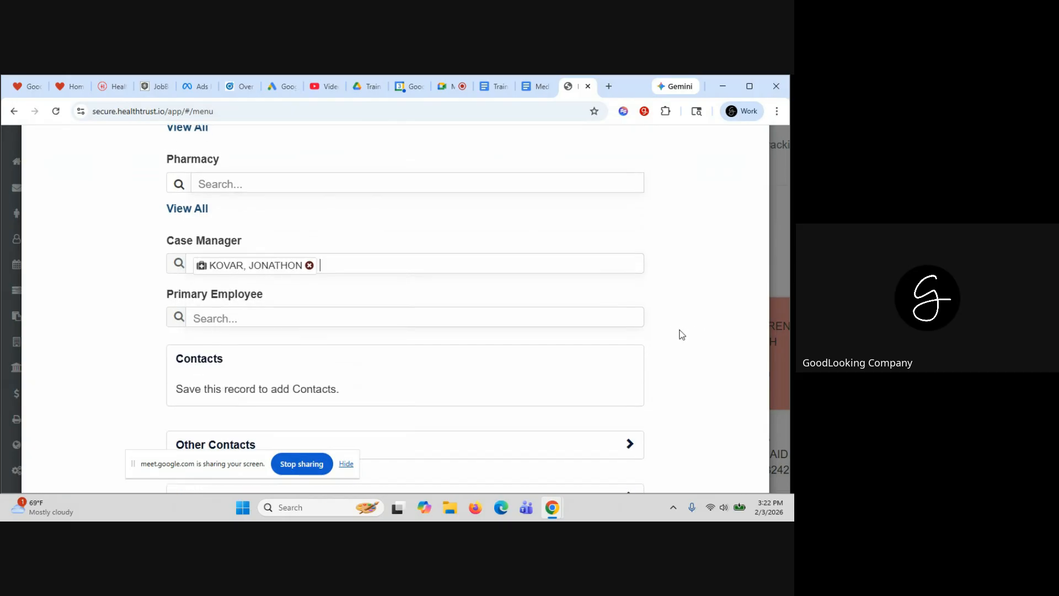
Make the test employee the patient's Primary Employee
{"action": "scroll", "coordinate": [682, 335], "scroll_direction": "down", "scroll_amount": 2}
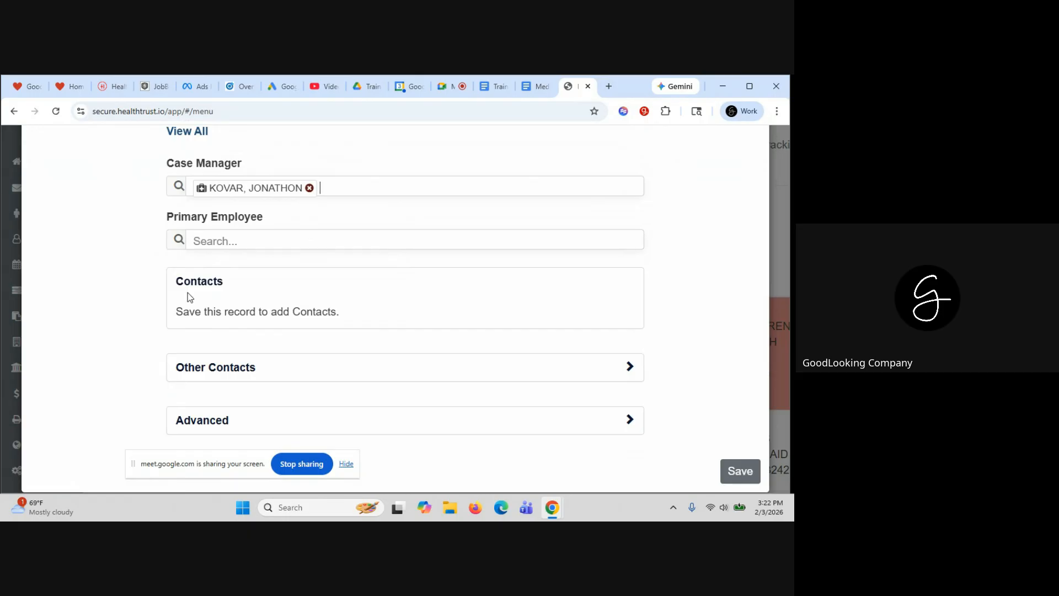
{"action": "left_click", "coordinate": [197, 242]}
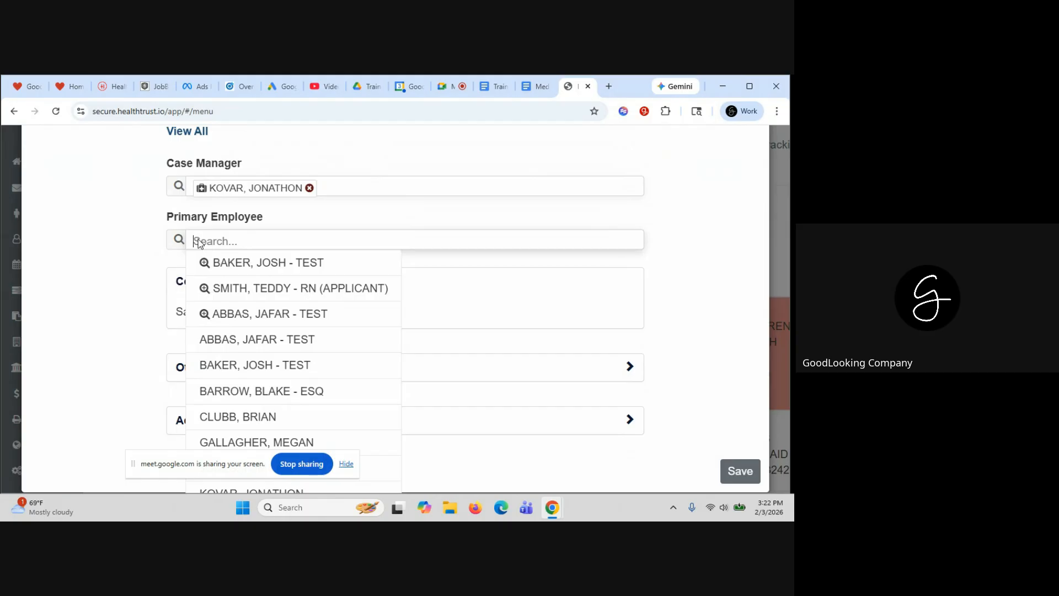
{"action": "left_click", "coordinate": [242, 317]}
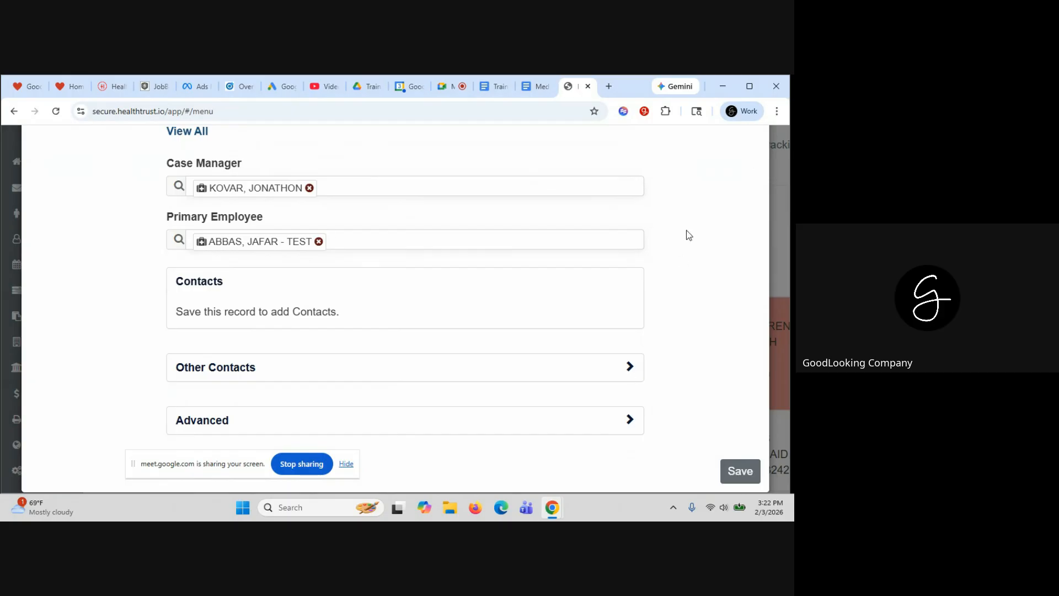
{"action": "scroll", "coordinate": [689, 236], "scroll_direction": "up", "scroll_amount": 1}
{"action": "scroll", "coordinate": [687, 231], "scroll_direction": "up", "scroll_amount": 5}
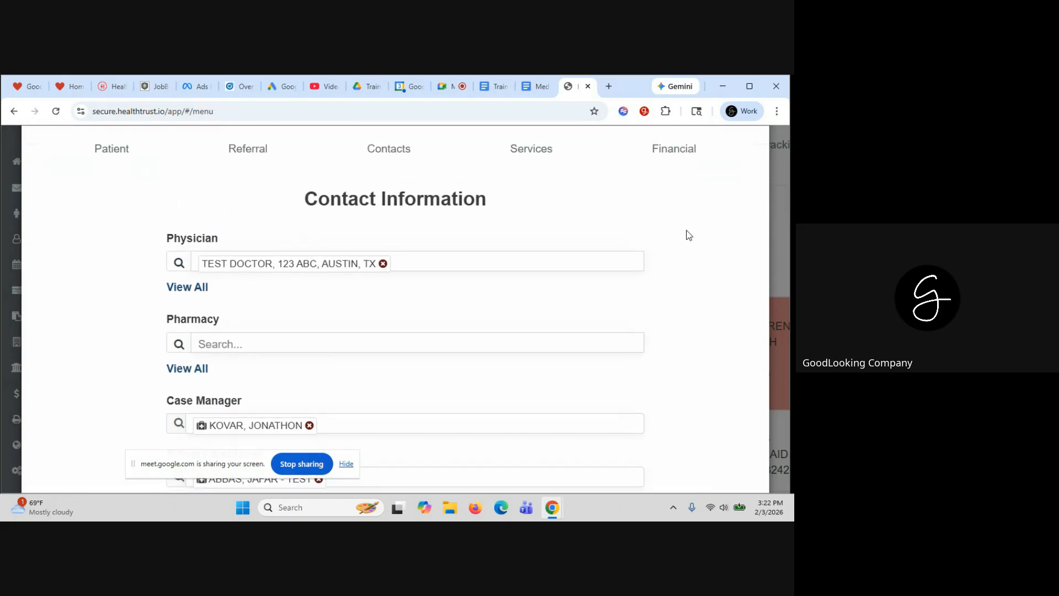
{"action": "left_click", "coordinate": [530, 198]}
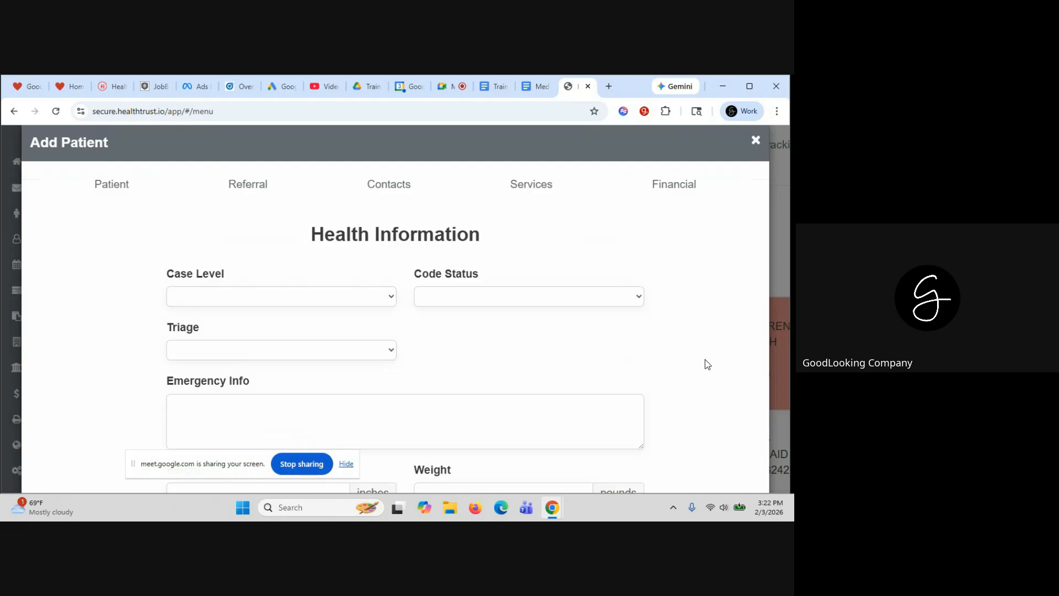
Set Code Status to DNR - DO NOT RESUSCITATE and Triage to LEVEL 3
{"action": "scroll", "coordinate": [706, 360], "scroll_direction": "down", "scroll_amount": 2}
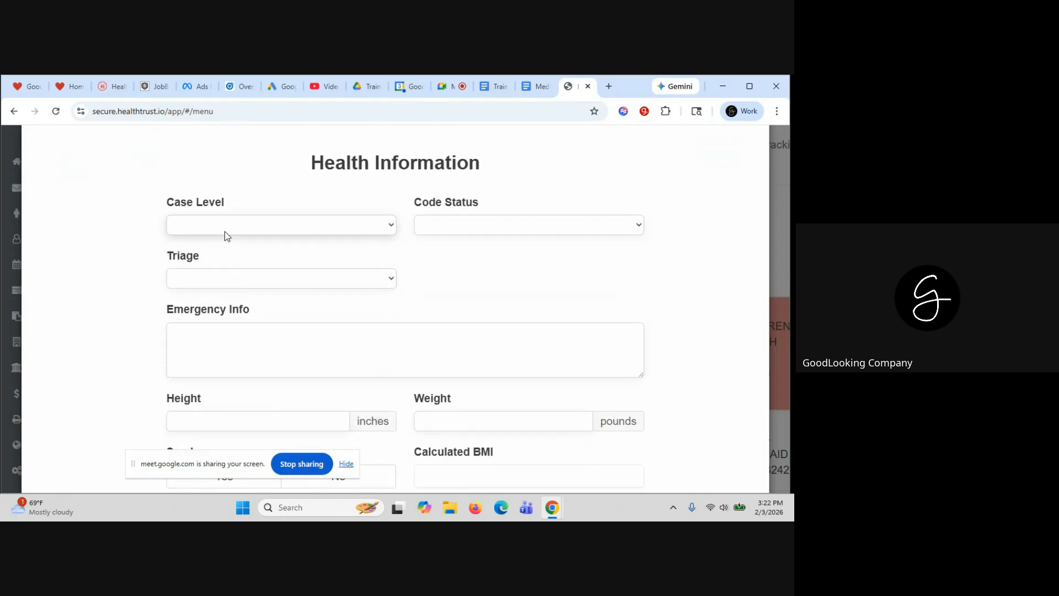
{"action": "left_click", "coordinate": [242, 225]}
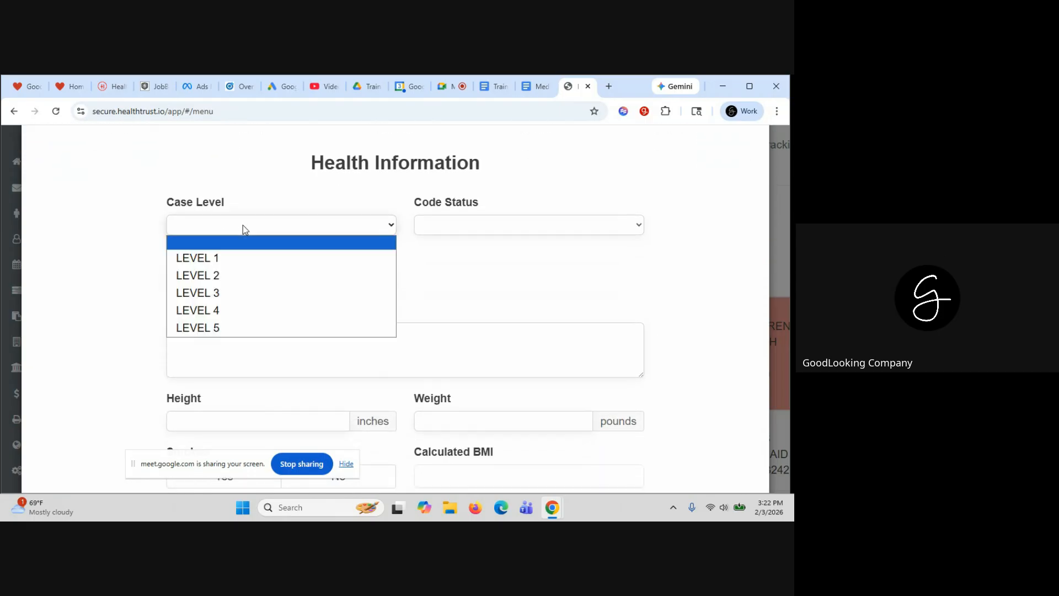
{"action": "left_click", "coordinate": [338, 197]}
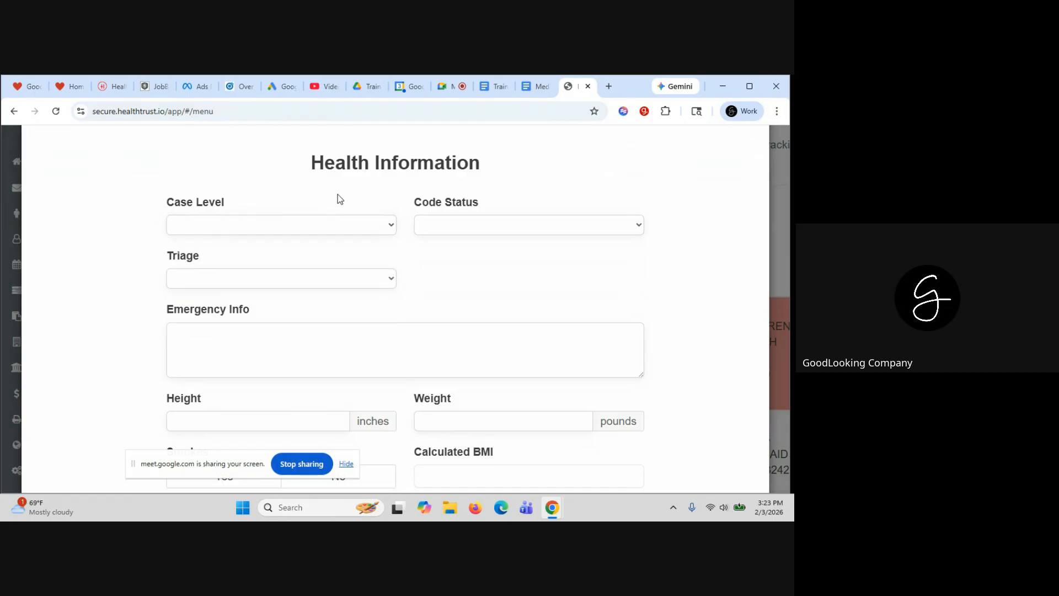
{"action": "left_click", "coordinate": [455, 230]}
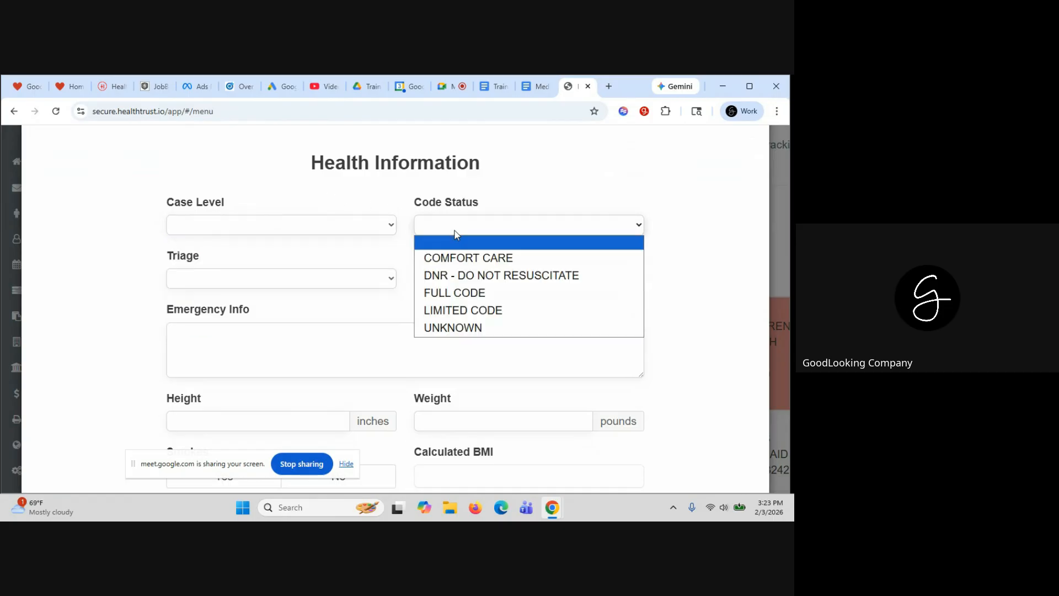
{"action": "left_click", "coordinate": [459, 274]}
{"action": "left_click", "coordinate": [330, 278]}
{"action": "left_click", "coordinate": [299, 343]}
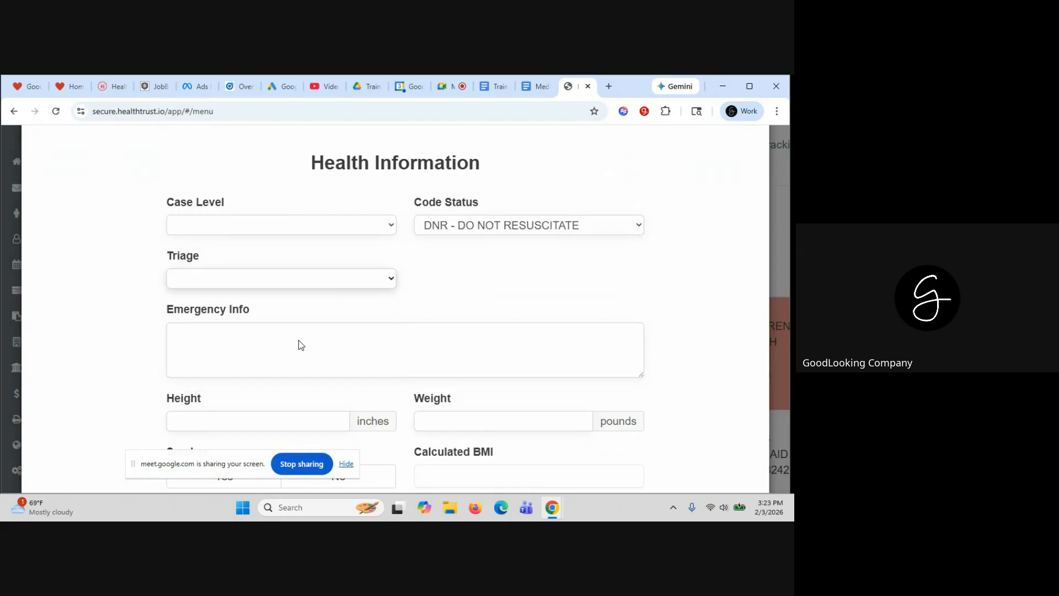
Review the DME / Supplies, Safety and Nutrition Additional Notes fields, ending on DME / Supplies
{"action": "scroll", "coordinate": [724, 361], "scroll_direction": "down", "scroll_amount": 5}
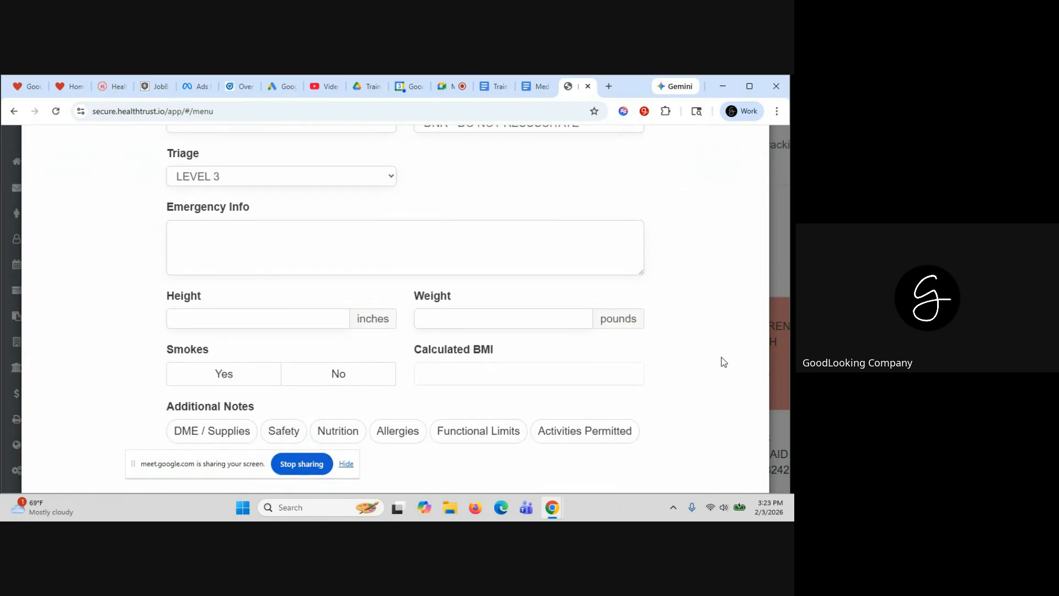
{"action": "scroll", "coordinate": [724, 362], "scroll_direction": "down", "scroll_amount": 1}
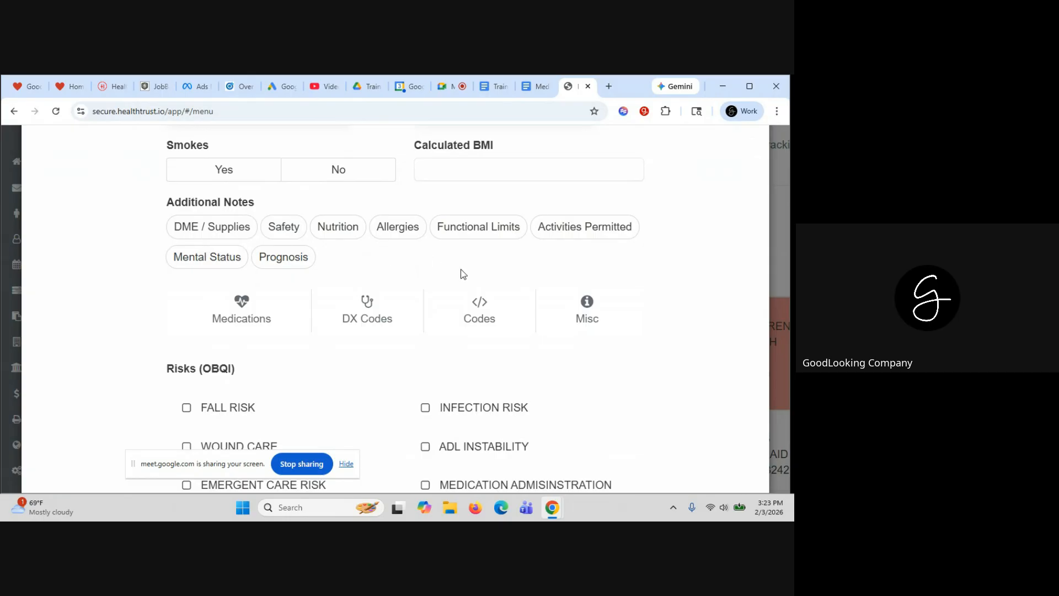
{"action": "scroll", "coordinate": [691, 335], "scroll_direction": "down", "scroll_amount": 1}
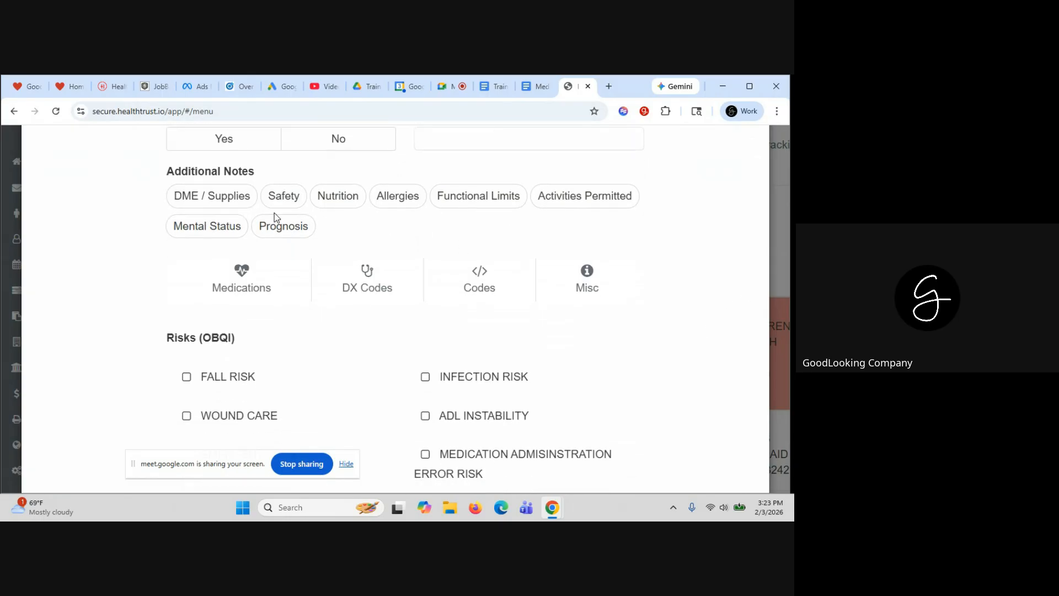
{"action": "left_click", "coordinate": [196, 201]}
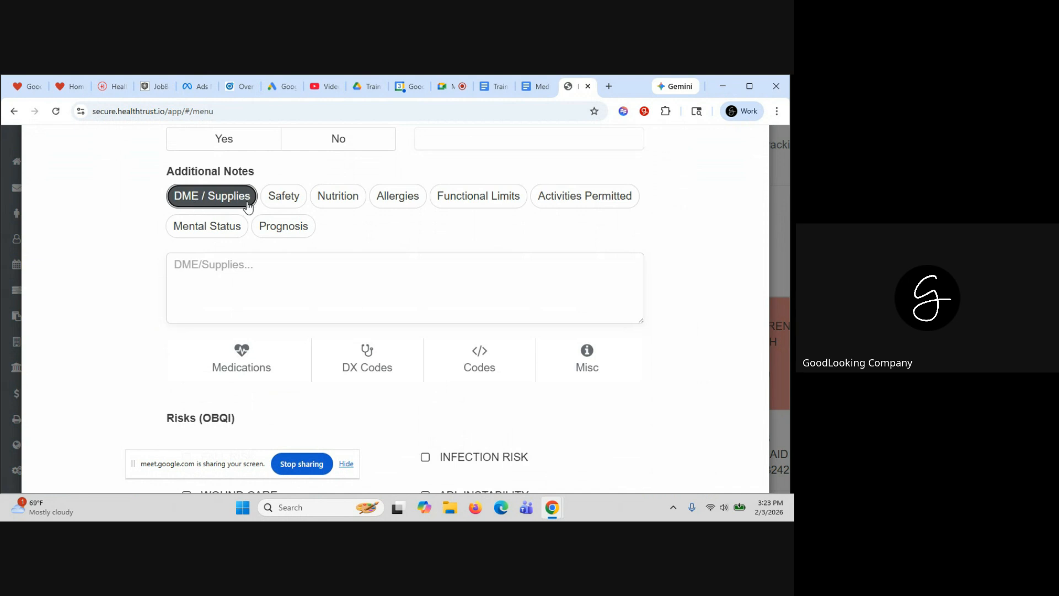
{"action": "left_click", "coordinate": [287, 202]}
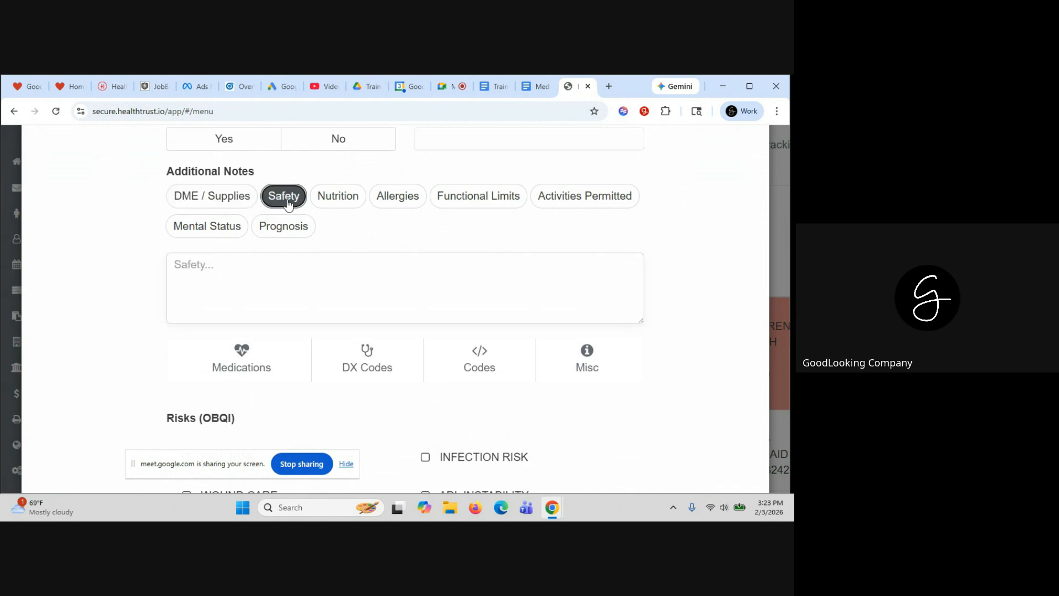
{"action": "left_click", "coordinate": [343, 203]}
{"action": "scroll", "coordinate": [390, 223], "scroll_direction": "down", "scroll_amount": 2}
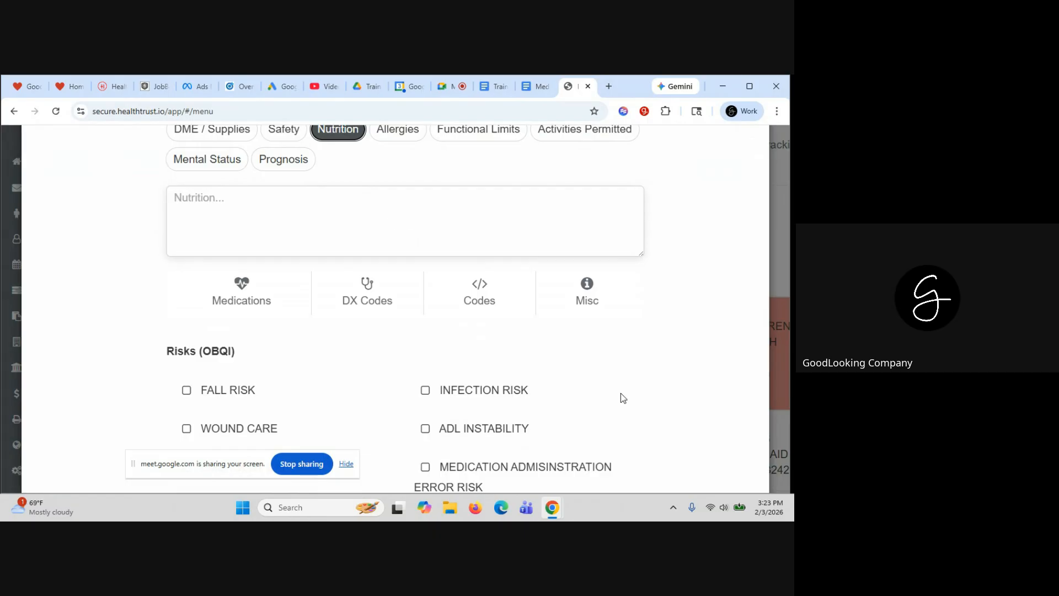
{"action": "scroll", "coordinate": [716, 321], "scroll_direction": "down", "scroll_amount": 1}
{"action": "scroll", "coordinate": [716, 321], "scroll_direction": "up", "scroll_amount": 1}
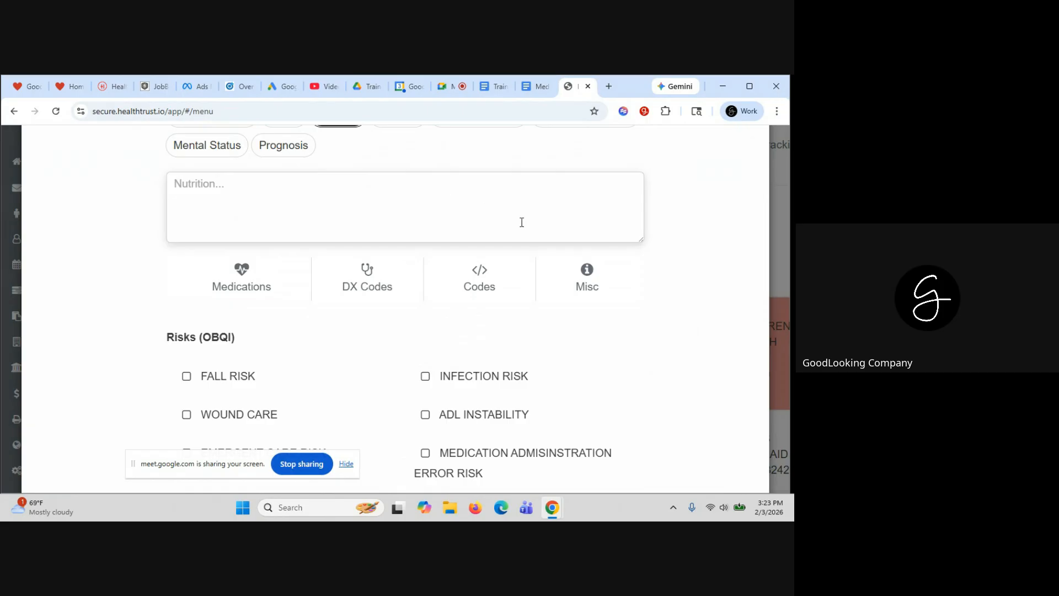
{"action": "scroll", "coordinate": [683, 307], "scroll_direction": "up", "scroll_amount": 2}
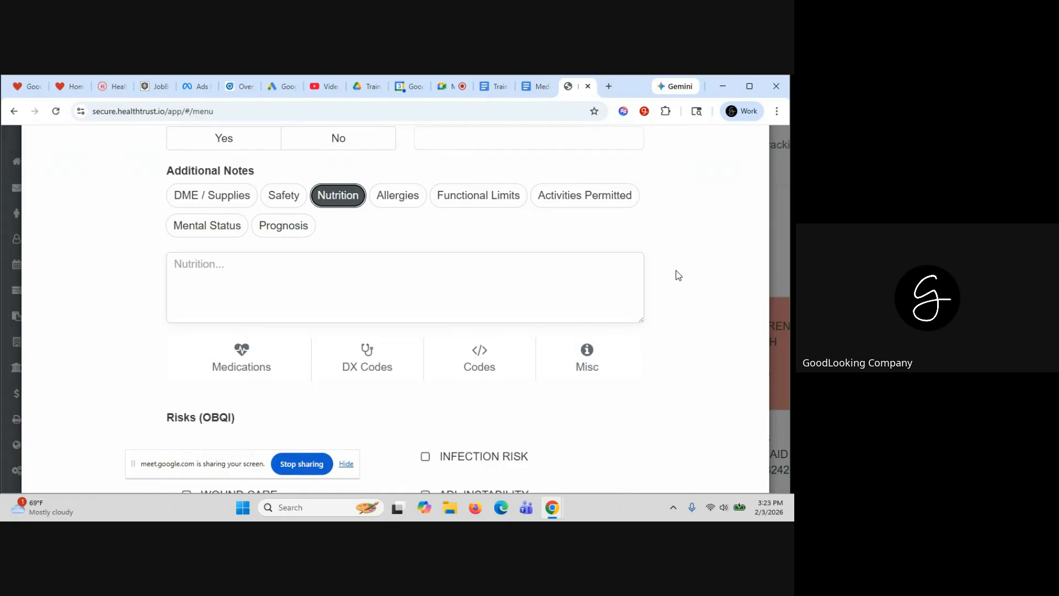
{"action": "left_click", "coordinate": [214, 204]}
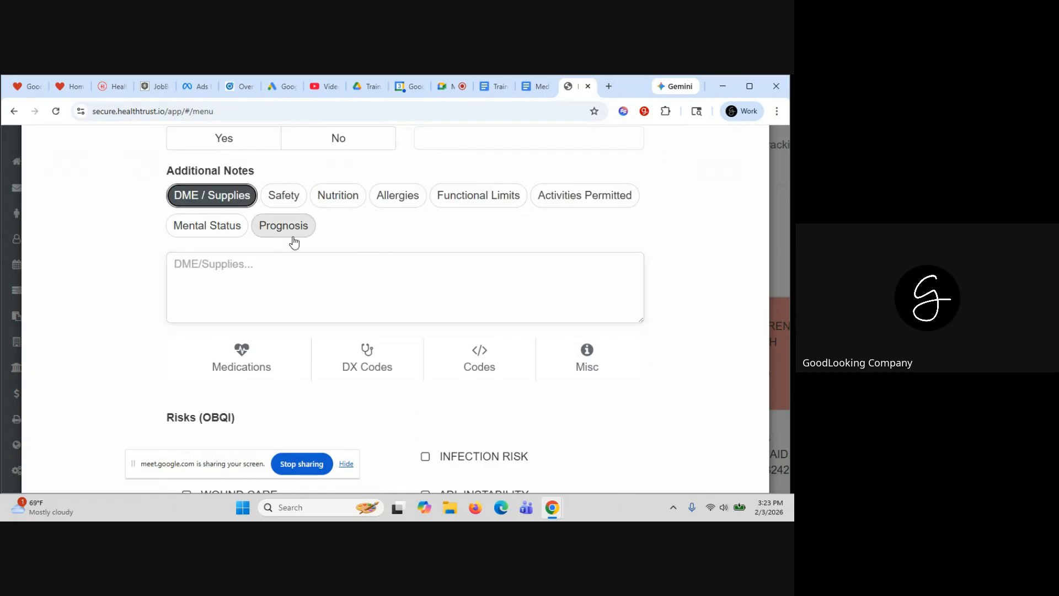
{"action": "scroll", "coordinate": [689, 381], "scroll_direction": "down", "scroll_amount": 2}
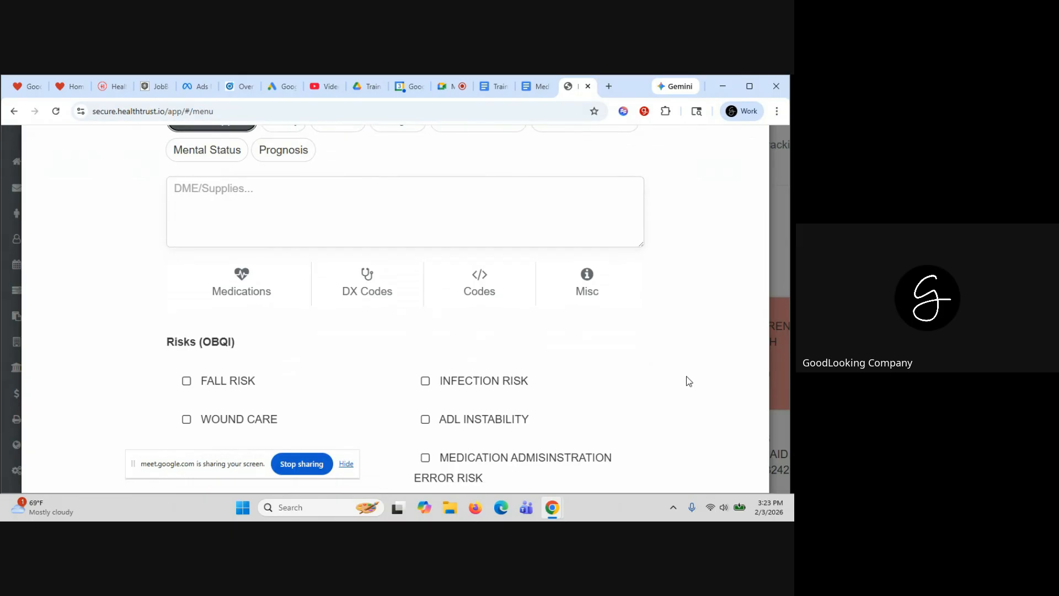
{"action": "scroll", "coordinate": [689, 380], "scroll_direction": "down", "scroll_amount": 2}
After checking the empty Medications list, record A000 (cholera) as Diagnosis 1
{"action": "left_click", "coordinate": [240, 212]}
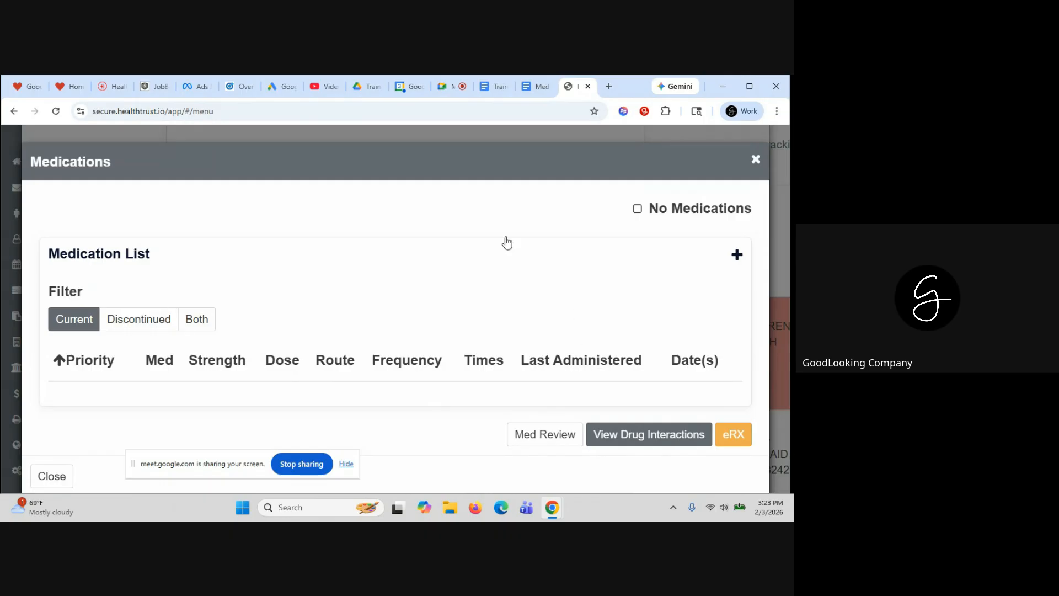
{"action": "left_click", "coordinate": [756, 160]}
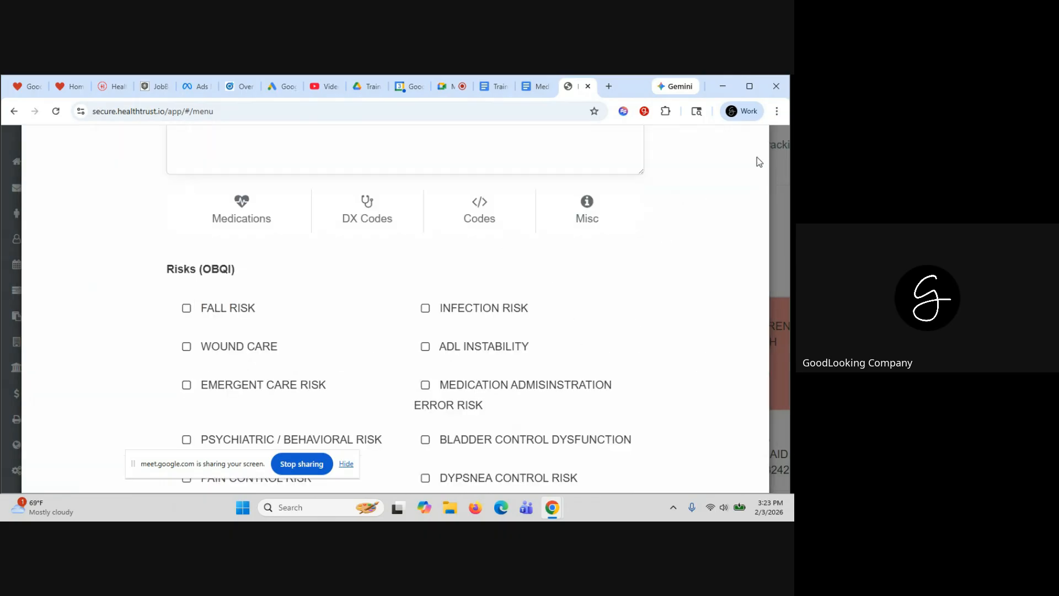
{"action": "left_click", "coordinate": [373, 217]}
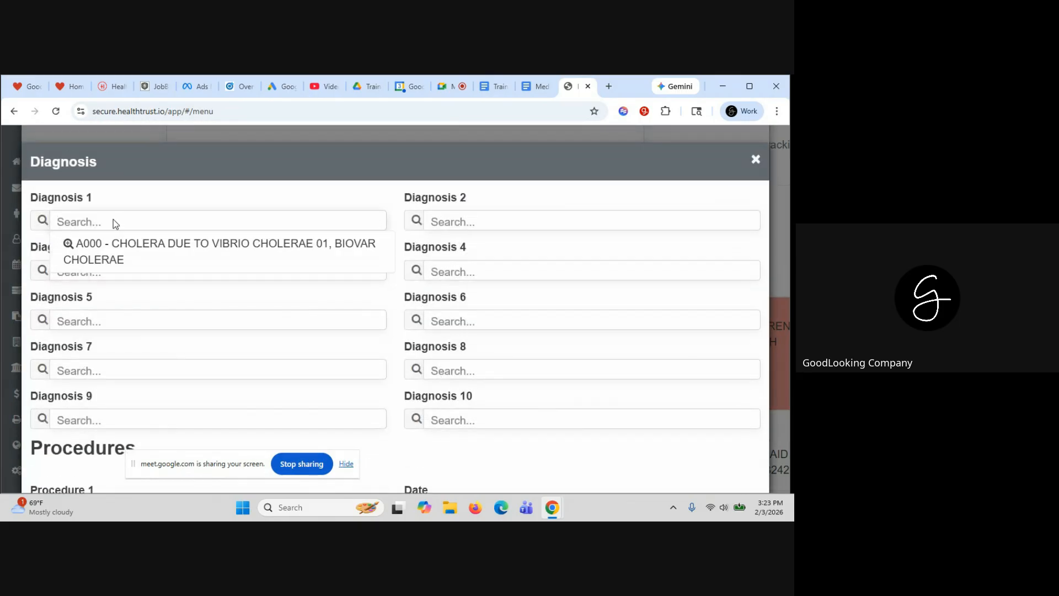
{"action": "left_click", "coordinate": [118, 241]}
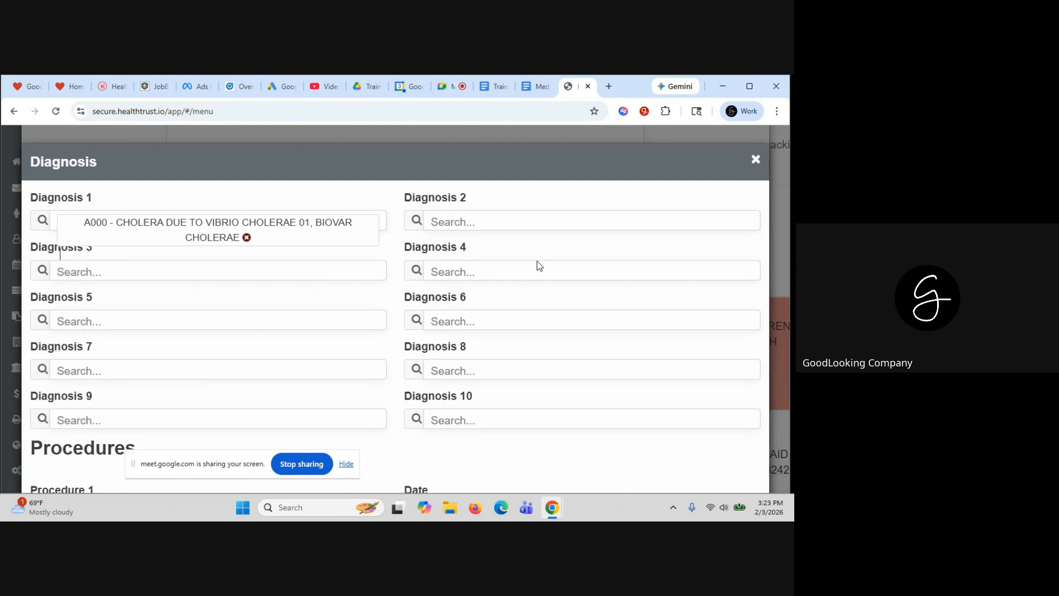
{"action": "left_click", "coordinate": [756, 160]}
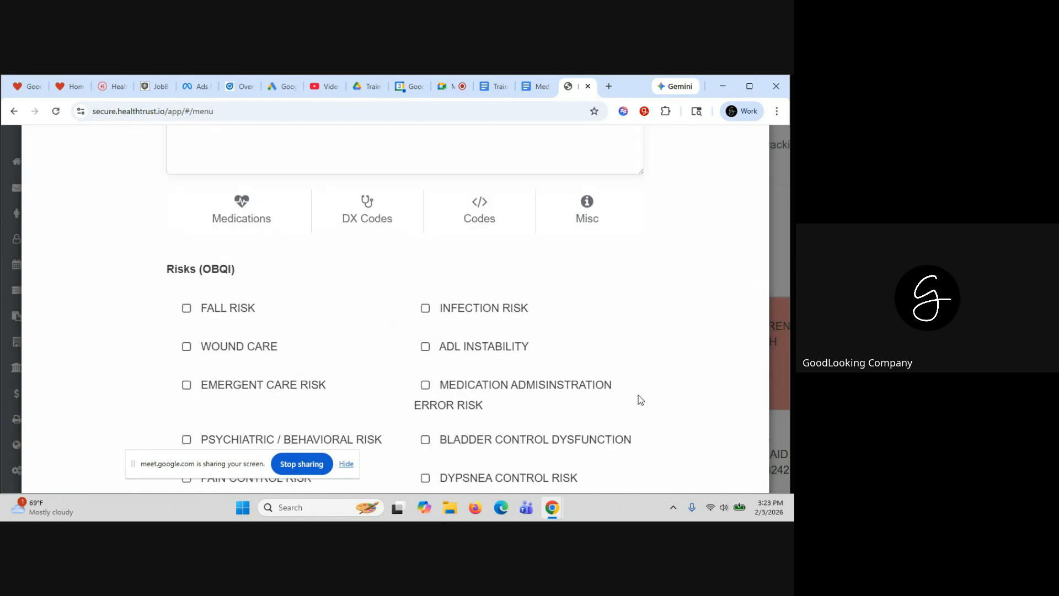
{"action": "scroll", "coordinate": [587, 320], "scroll_direction": "down", "scroll_amount": 1}
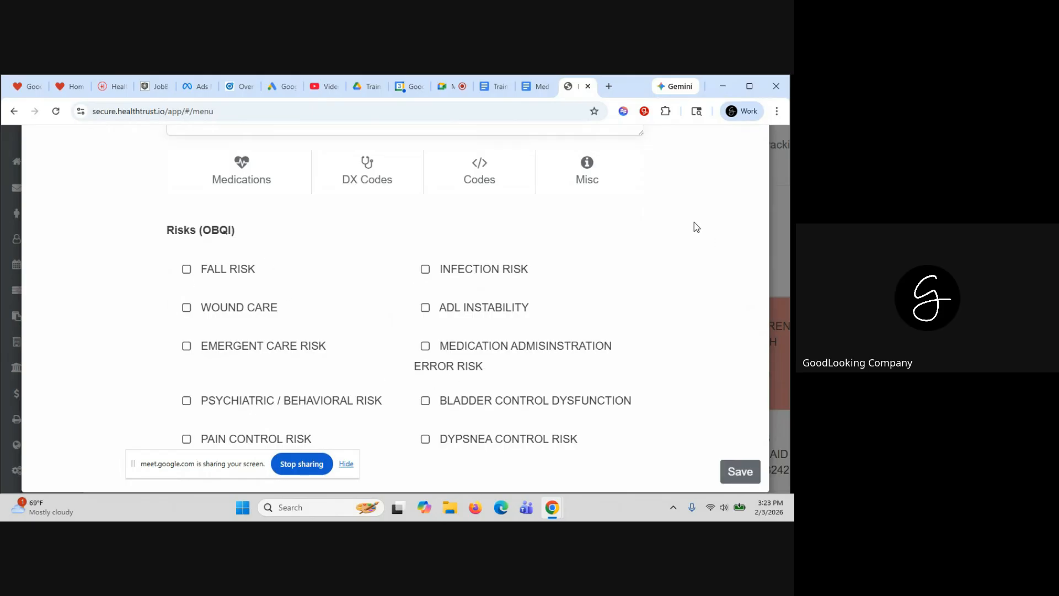
{"action": "scroll", "coordinate": [695, 221], "scroll_direction": "up", "scroll_amount": 10}
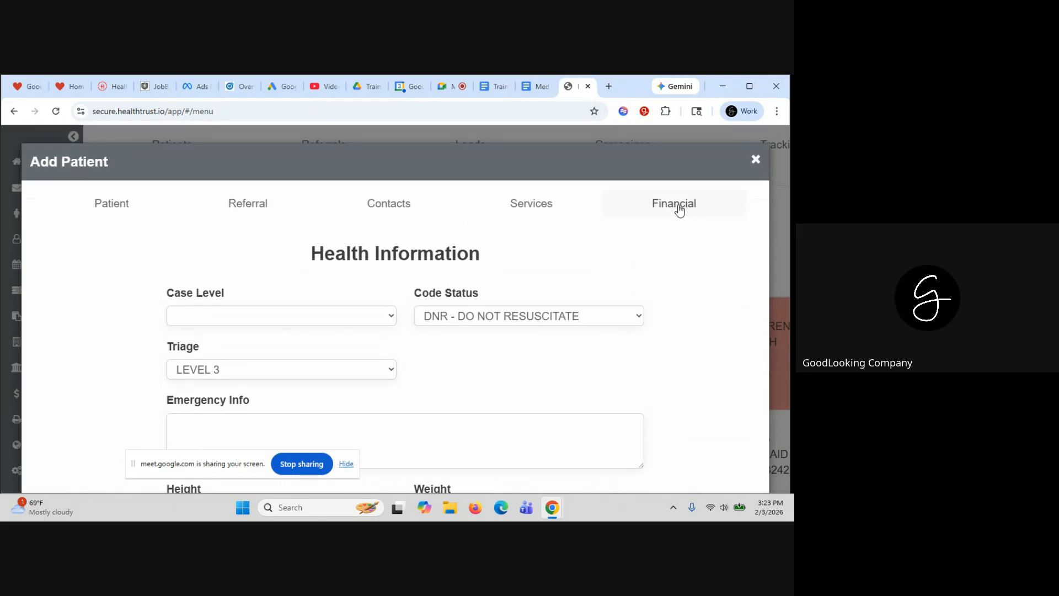
In Financial information, choose AETNA COMM as primary payer and accept its default admission details
{"action": "left_click", "coordinate": [680, 208]}
{"action": "scroll", "coordinate": [581, 314], "scroll_direction": "down", "scroll_amount": 1}
{"action": "left_click", "coordinate": [628, 307]}
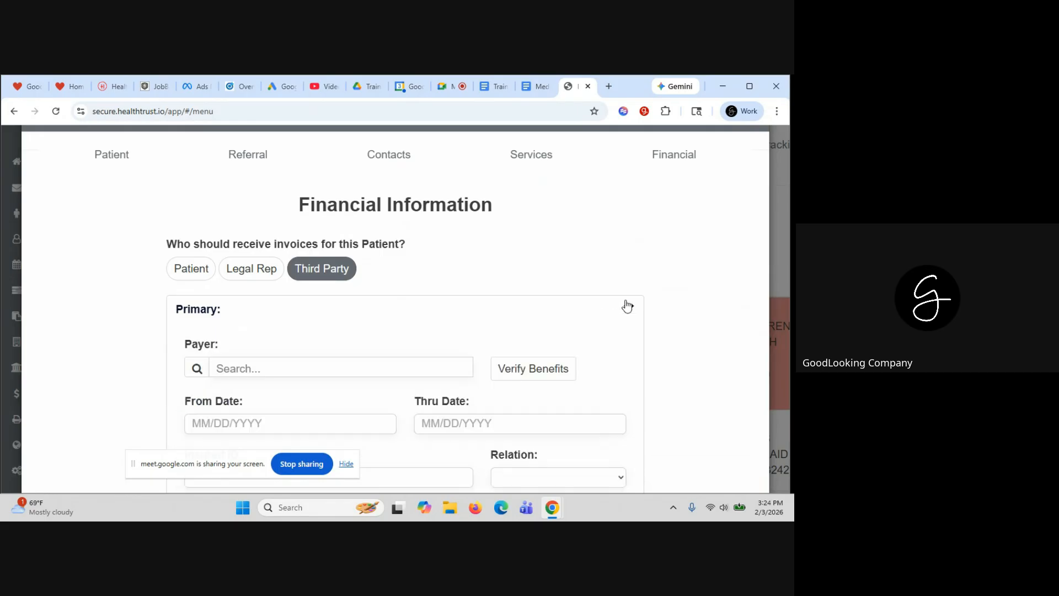
{"action": "scroll", "coordinate": [654, 305], "scroll_direction": "down", "scroll_amount": 3}
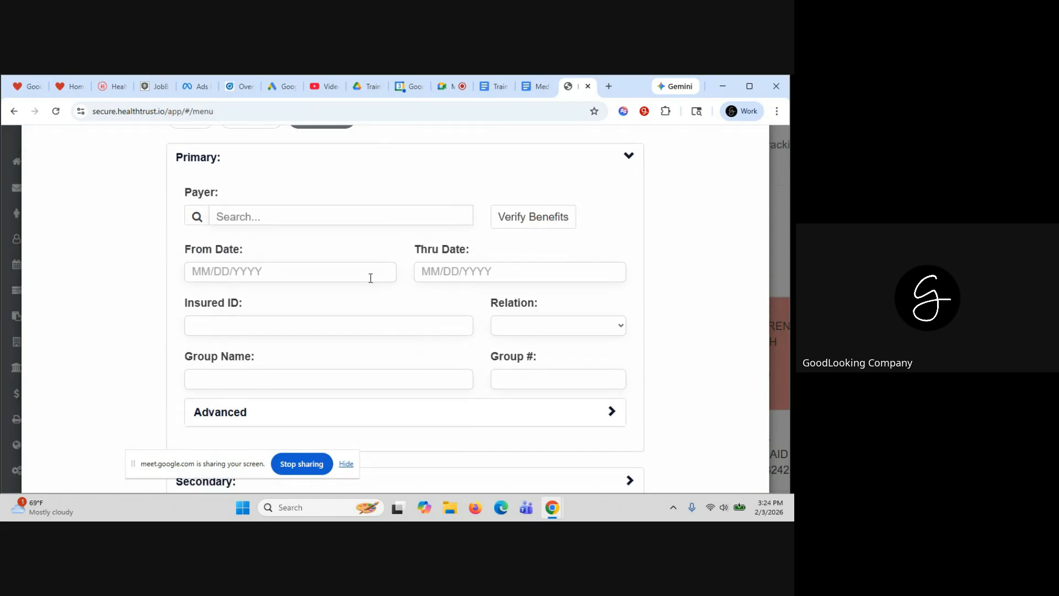
{"action": "left_click", "coordinate": [263, 211]}
{"action": "type", "text": "DE"}
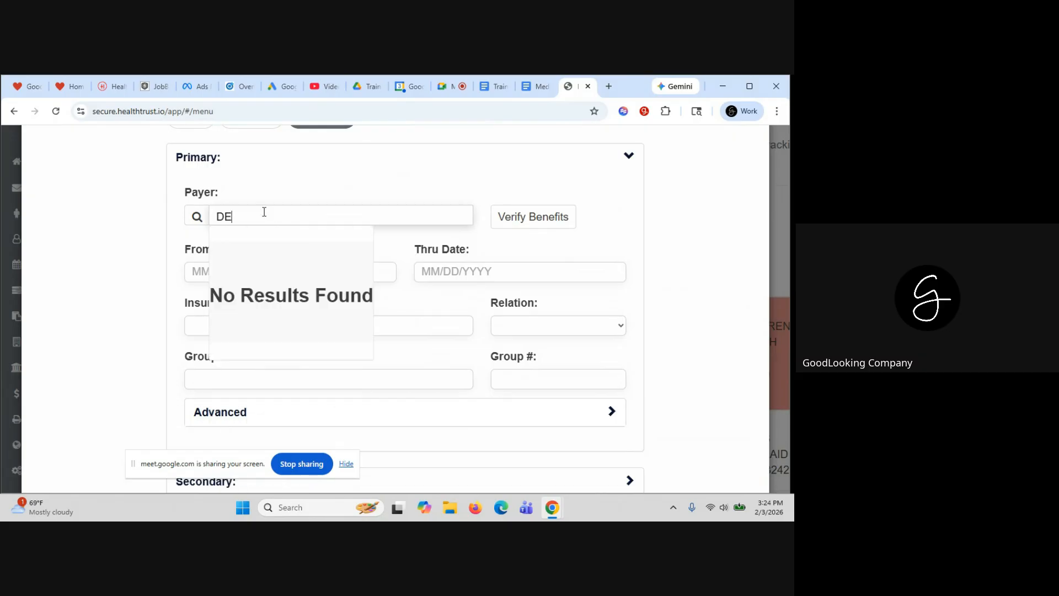
{"action": "key", "text": "BackSpace"}
{"action": "type", "text": "OIL"}
{"action": "key", "text": "BackSpace"}
{"action": "key", "text": "BackSpace"}
{"action": "type", "text": "AE"}
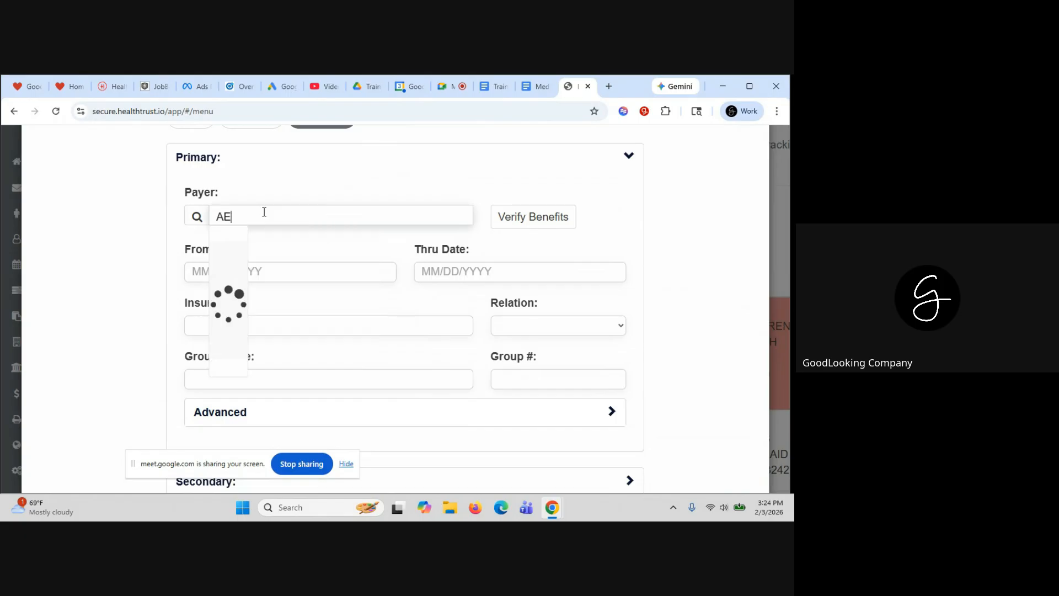
{"action": "left_click", "coordinate": [256, 239]}
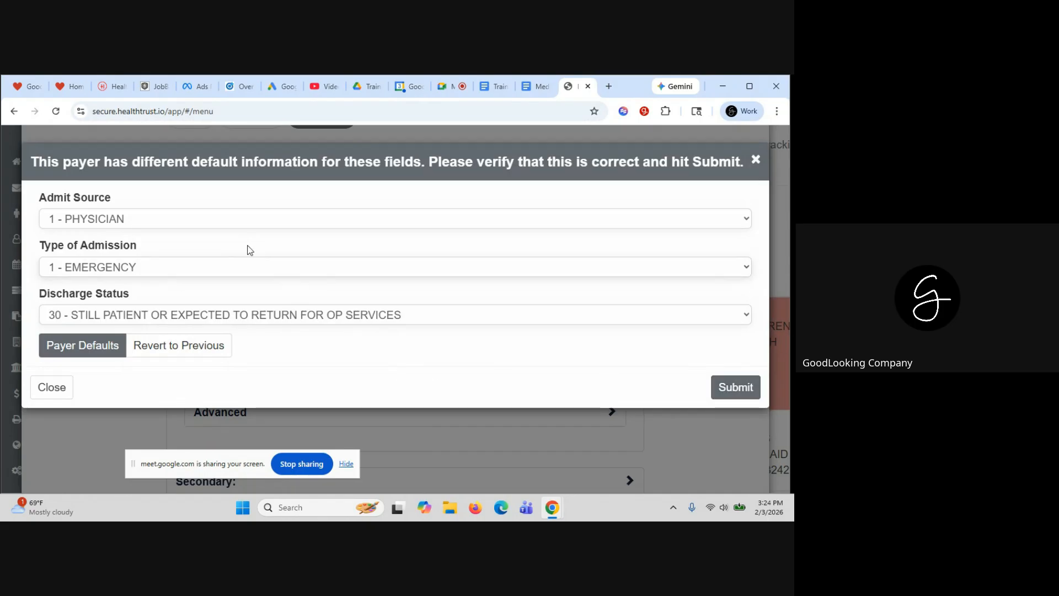
{"action": "left_click", "coordinate": [734, 388]}
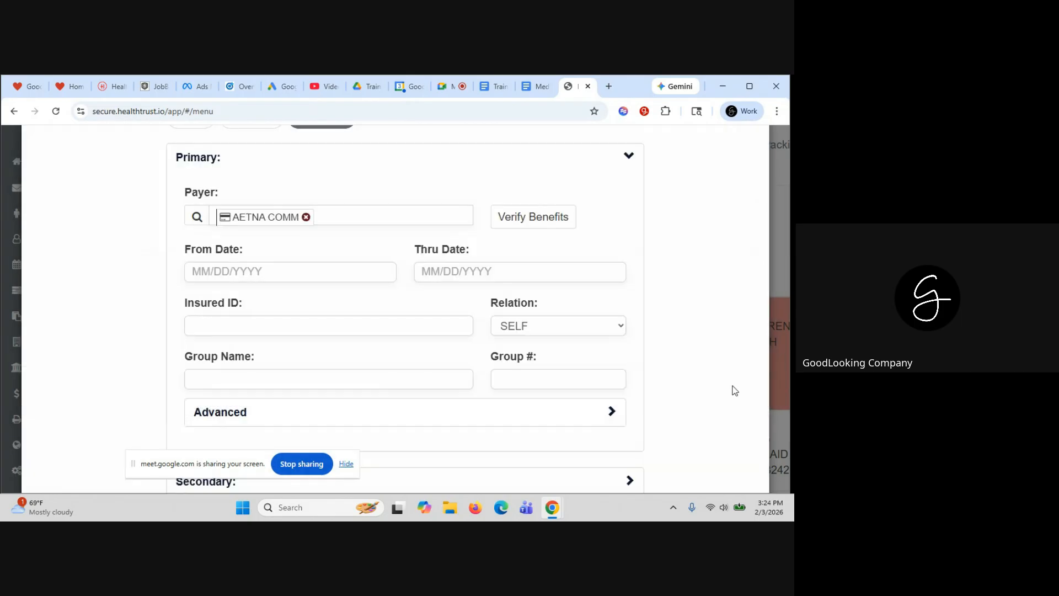
Set payer coverage from 02/01/2026 to 02/28/2026 and enter the patient's insured ID
{"action": "scroll", "coordinate": [704, 353], "scroll_direction": "down", "scroll_amount": 1}
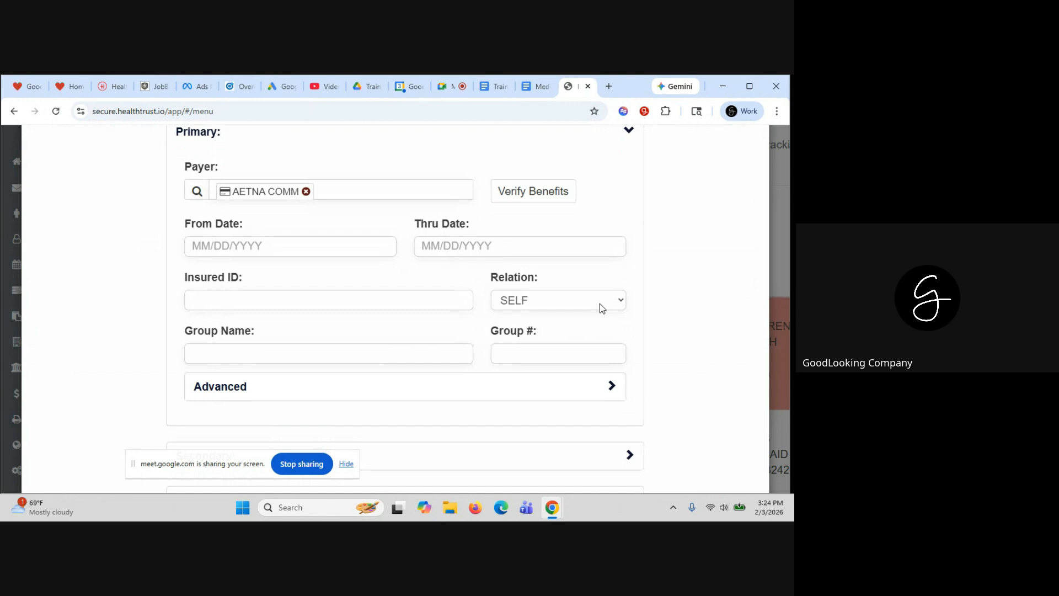
{"action": "left_click", "coordinate": [206, 245]}
{"action": "left_click", "coordinate": [195, 332]}
{"action": "left_click", "coordinate": [484, 240]}
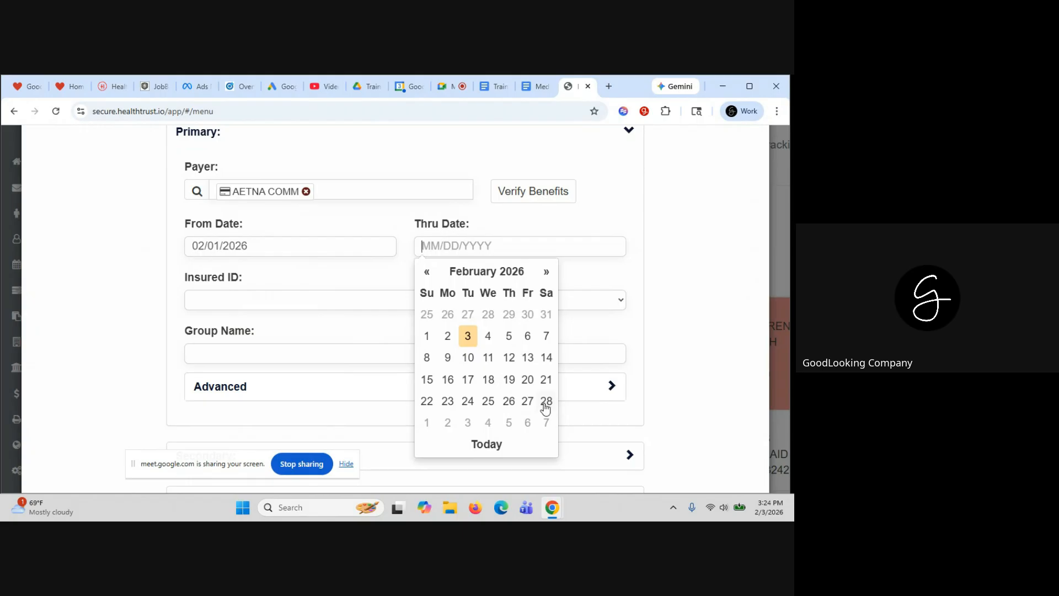
{"action": "left_click", "coordinate": [545, 403]}
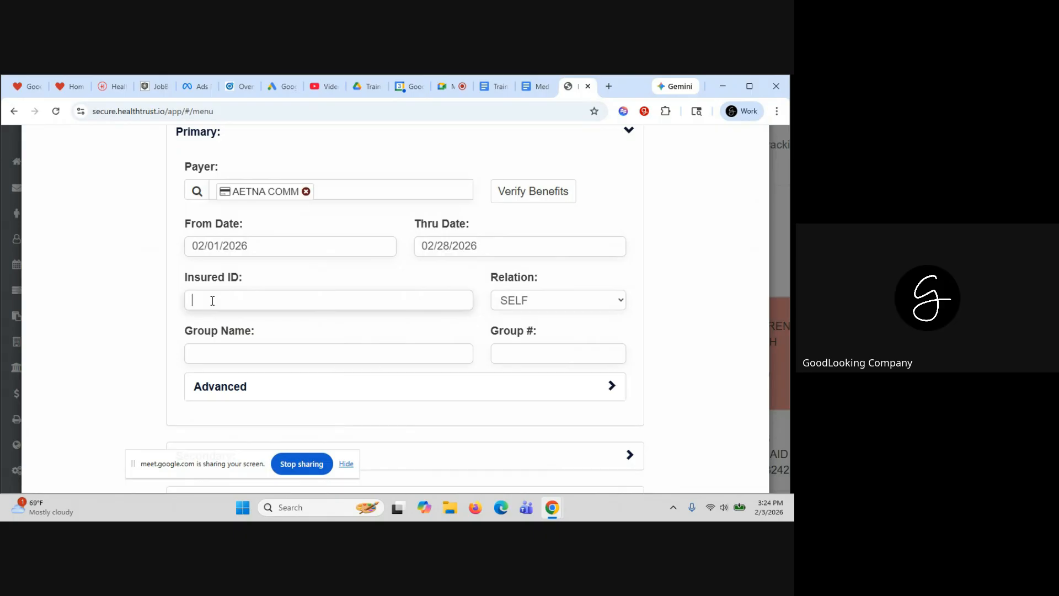
Expand the advanced payer options and save the patient
{"action": "scroll", "coordinate": [454, 350], "scroll_direction": "down", "scroll_amount": 1}
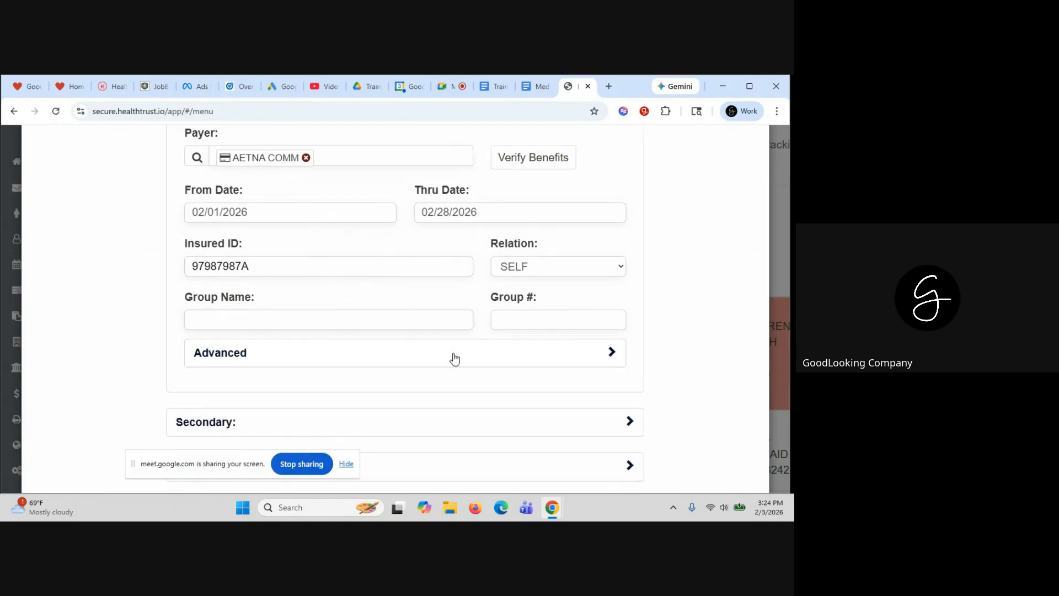
{"action": "left_click", "coordinate": [458, 356]}
{"action": "scroll", "coordinate": [573, 359], "scroll_direction": "down", "scroll_amount": 3}
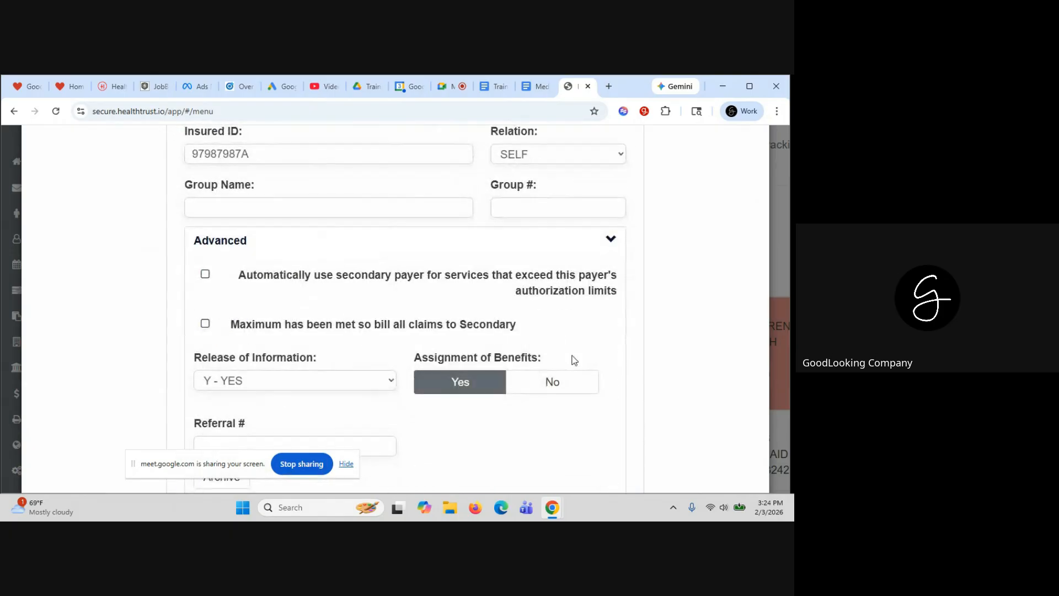
{"action": "scroll", "coordinate": [571, 359], "scroll_direction": "down", "scroll_amount": 4}
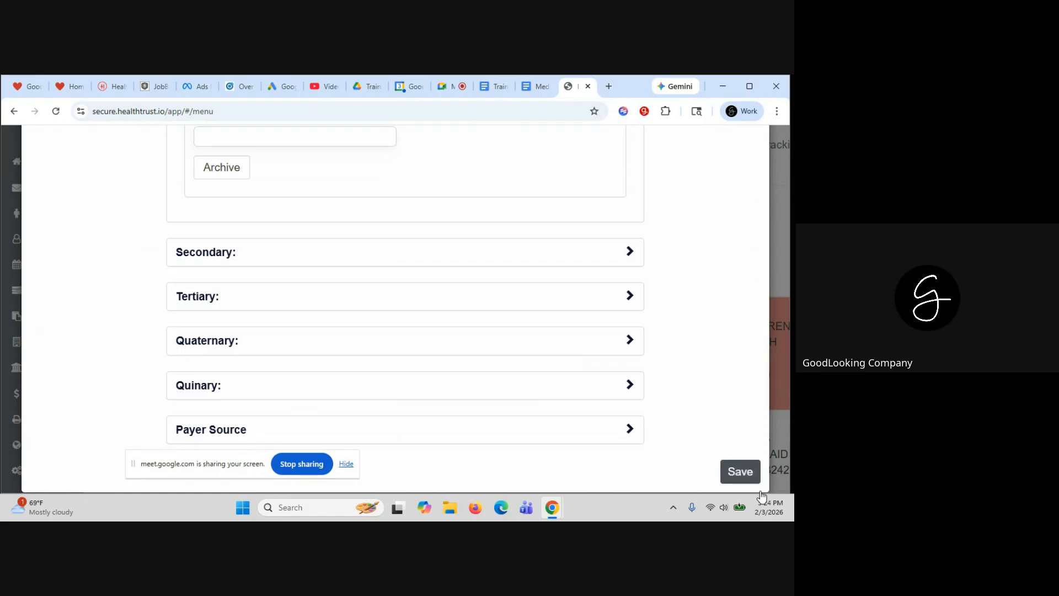
{"action": "left_click", "coordinate": [735, 471]}
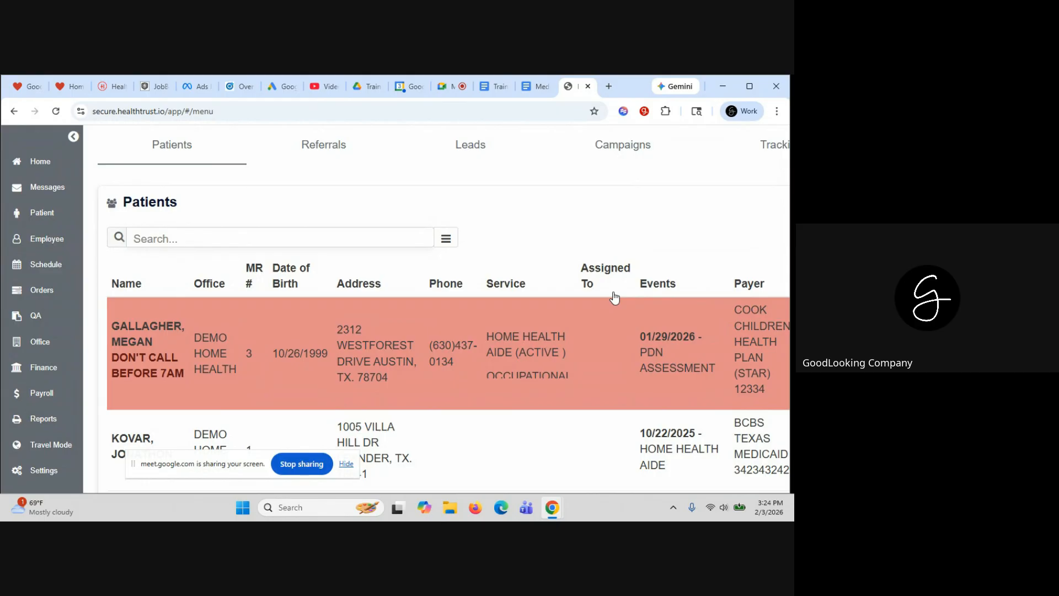
Open the TEST PATIENT record from the Patients list and view its Orders
{"action": "scroll", "coordinate": [458, 275], "scroll_direction": "down", "scroll_amount": 4}
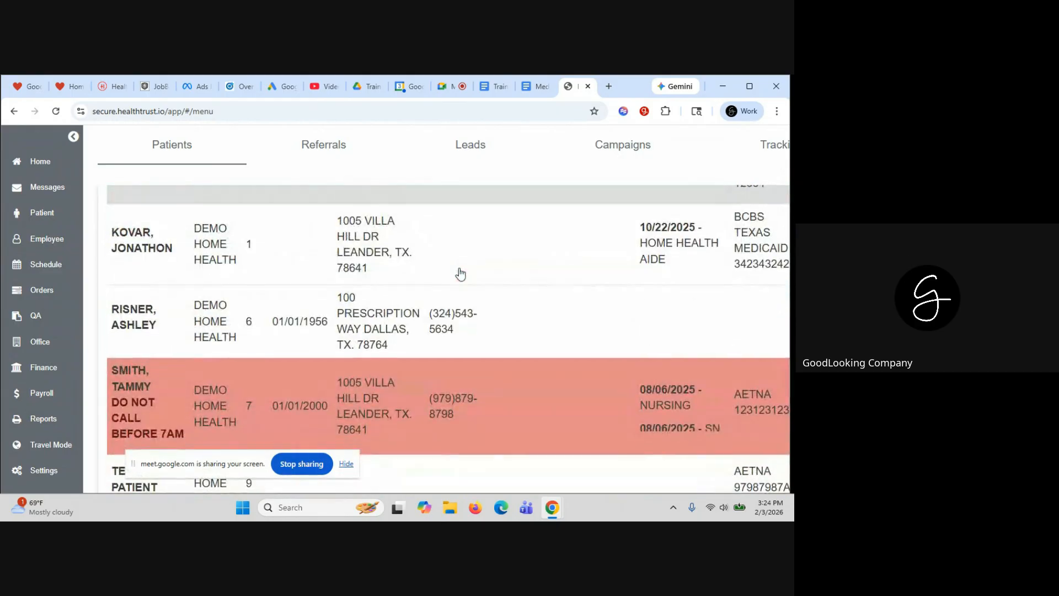
{"action": "scroll", "coordinate": [461, 275], "scroll_direction": "down", "scroll_amount": 2}
{"action": "left_click", "coordinate": [395, 401]}
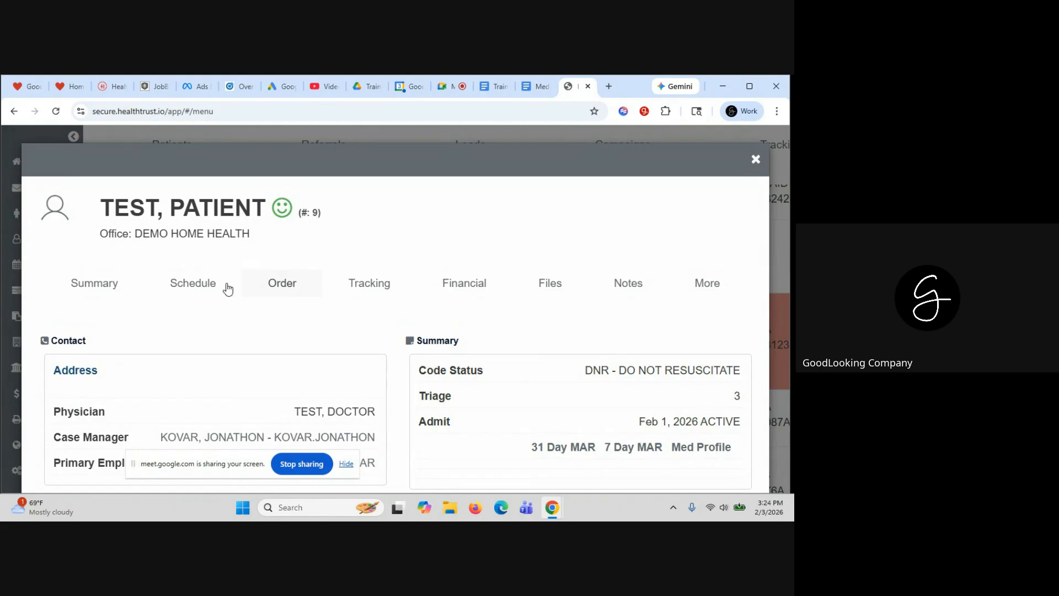
{"action": "left_click", "coordinate": [288, 291]}
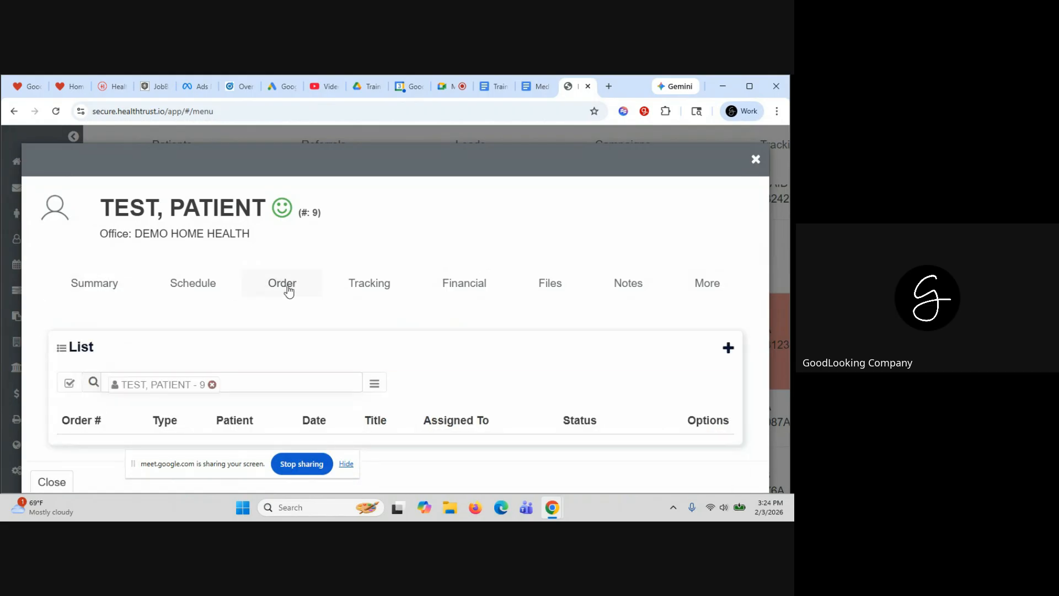
{"action": "scroll", "coordinate": [353, 323], "scroll_direction": "down", "scroll_amount": 1}
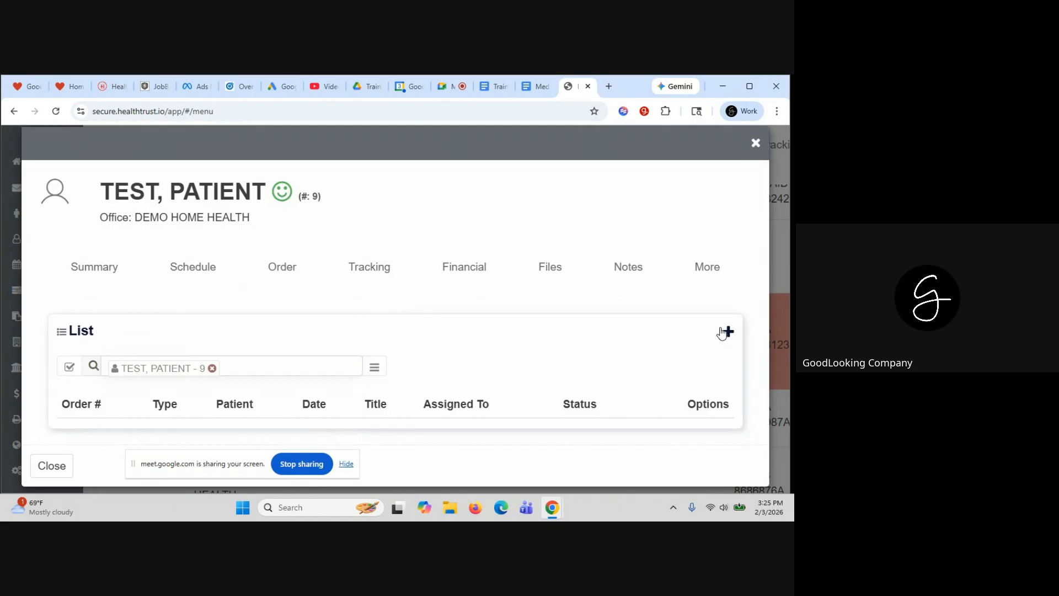
Start a new Aide Care Plan order of type HOME HEALTH AIDE titled DAILY POC
{"action": "left_click", "coordinate": [728, 333]}
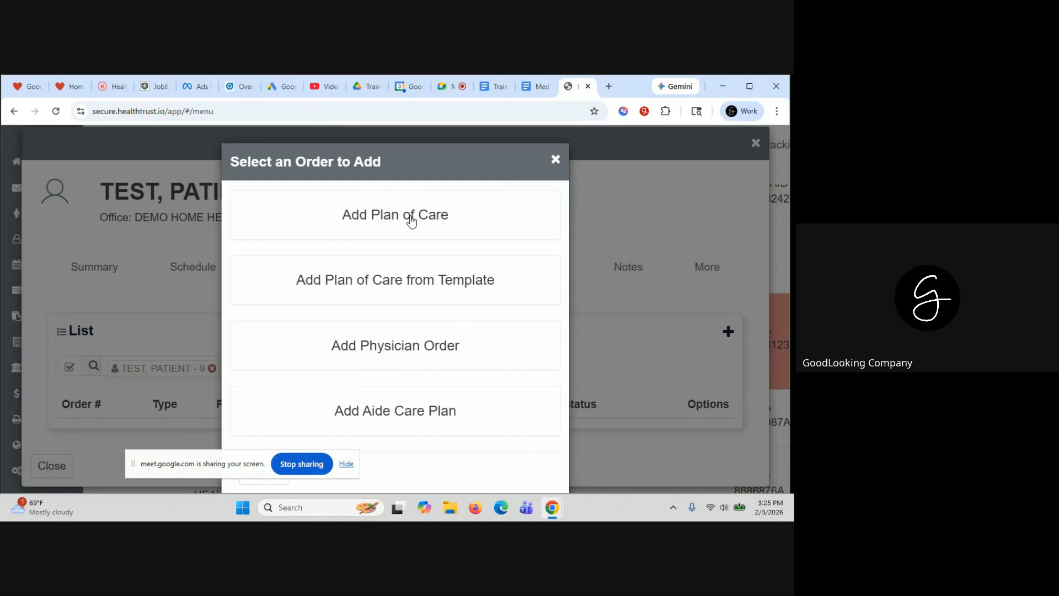
{"action": "left_click", "coordinate": [399, 415]}
{"action": "scroll", "coordinate": [425, 264], "scroll_direction": "down", "scroll_amount": 1}
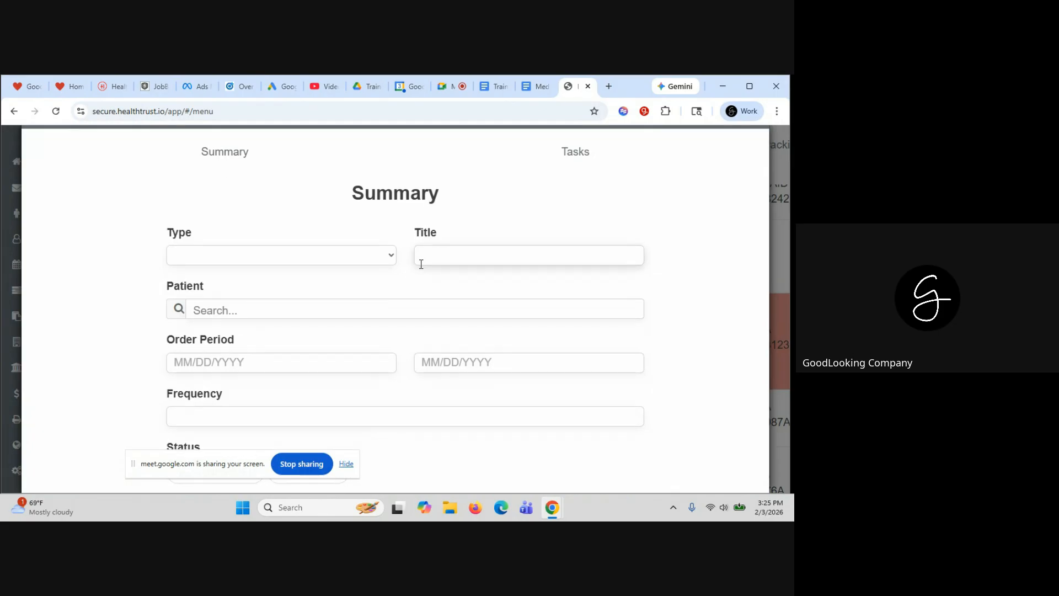
{"action": "left_click", "coordinate": [382, 258]}
{"action": "left_click", "coordinate": [347, 289]}
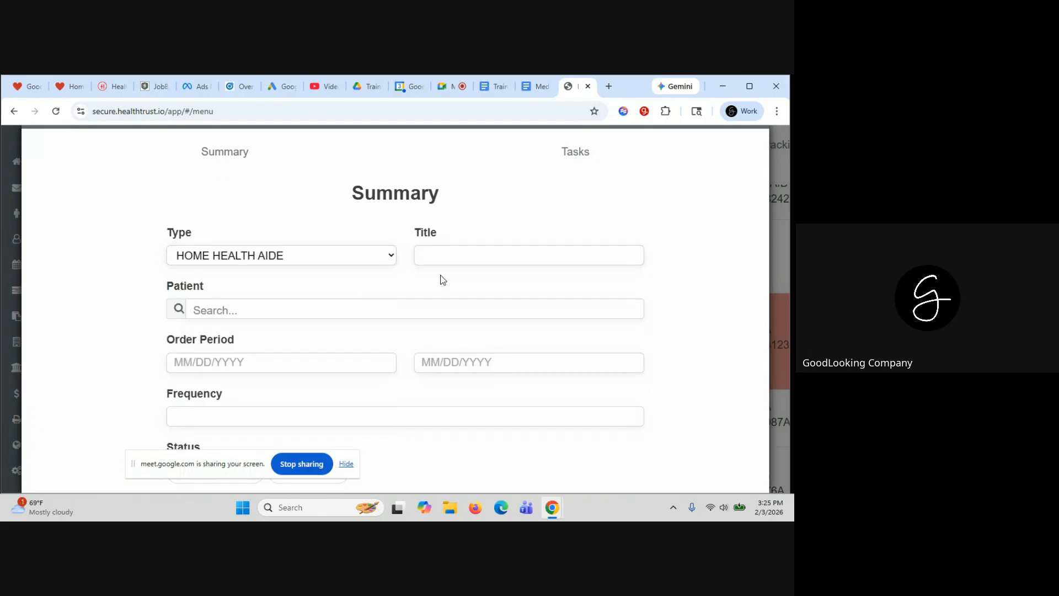
{"action": "left_click", "coordinate": [452, 258]}
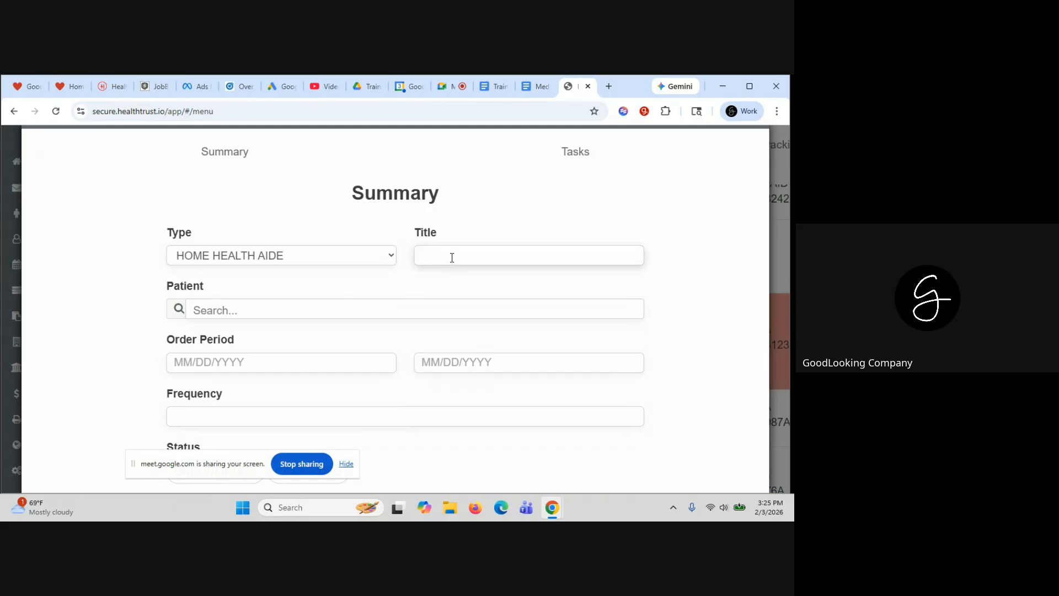
{"action": "type", "text": "DAILY CPOC"}
Attach the test patient and set the order period to 02/01–02/28/2026
{"action": "left_click", "coordinate": [266, 314]}
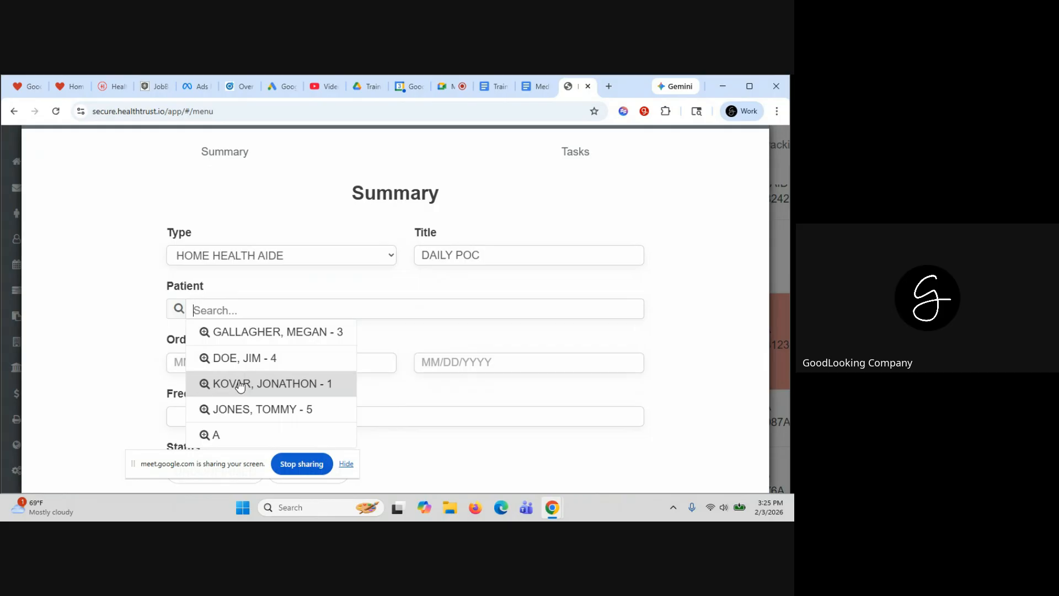
{"action": "type", "text": "TEST"}
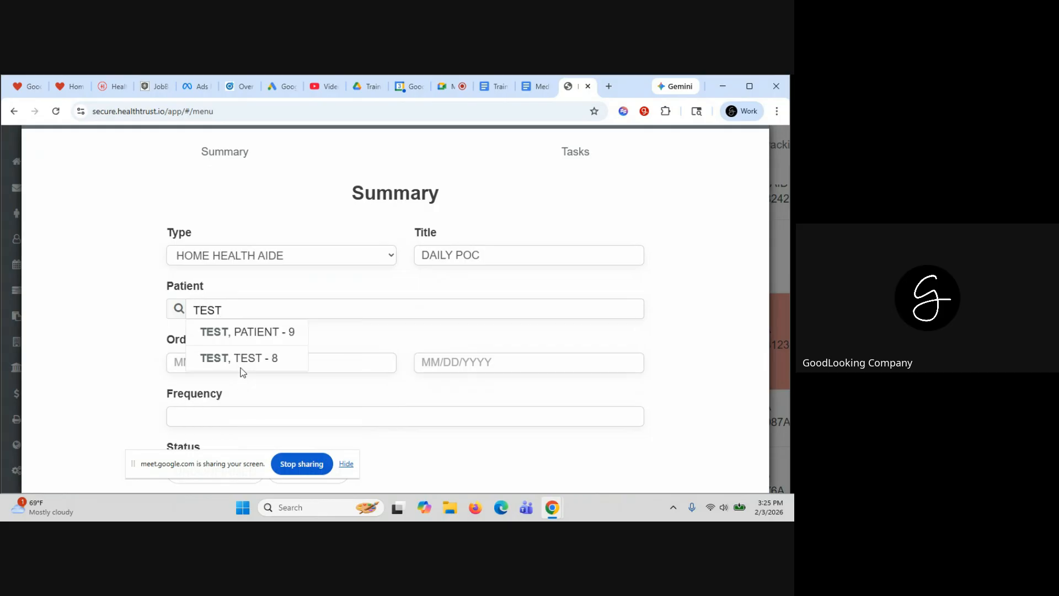
{"action": "left_click", "coordinate": [241, 343]}
{"action": "left_click", "coordinate": [183, 363]}
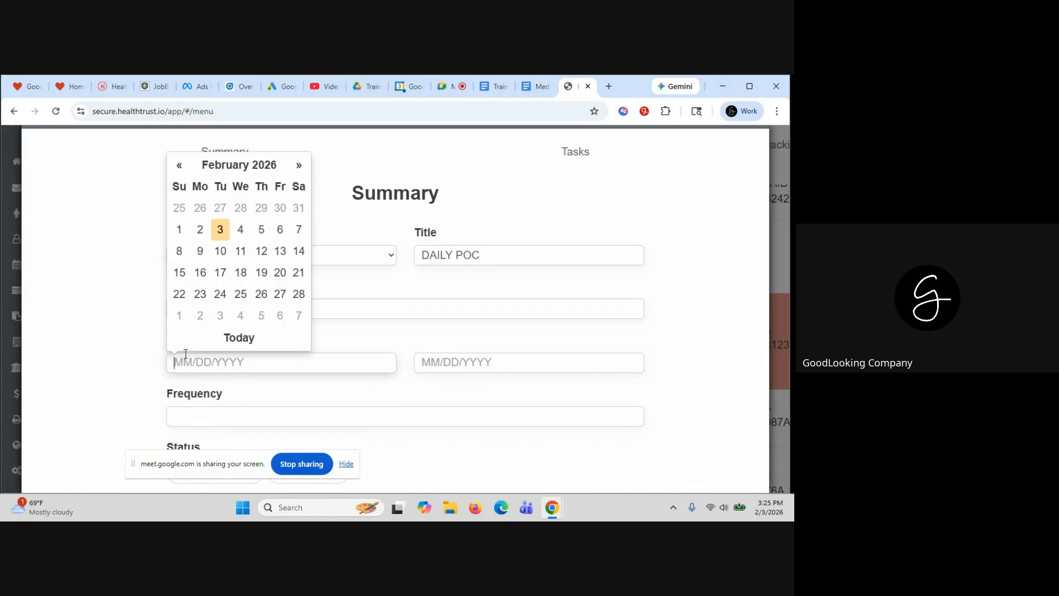
{"action": "left_click", "coordinate": [179, 230]}
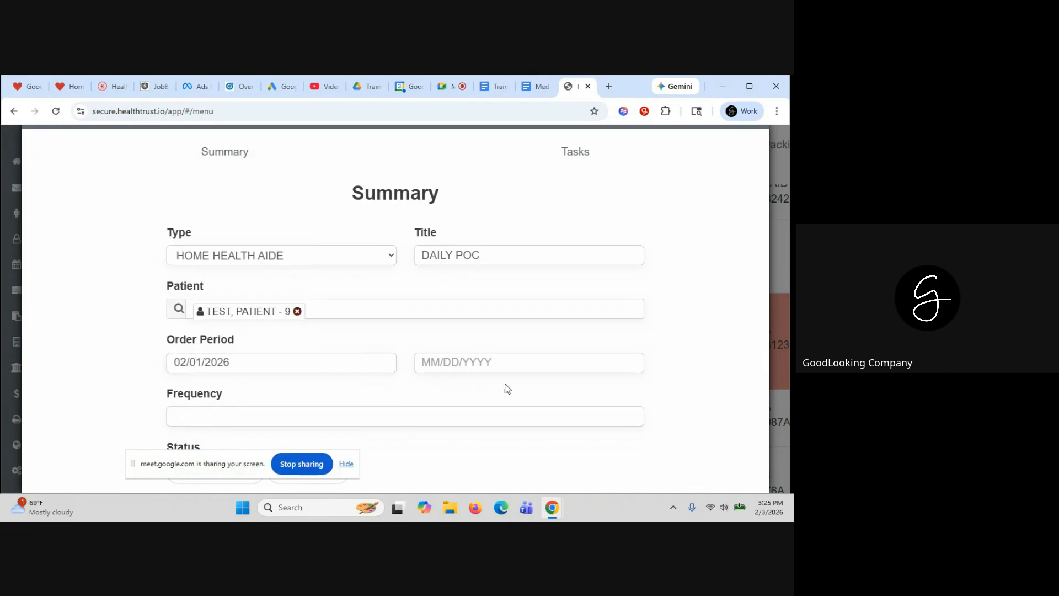
{"action": "left_click", "coordinate": [457, 353]}
{"action": "left_click", "coordinate": [546, 293]}
Set the visit frequency to 1D and mark the order CONFIRMED
{"action": "scroll", "coordinate": [546, 293], "scroll_direction": "down", "scroll_amount": 2}
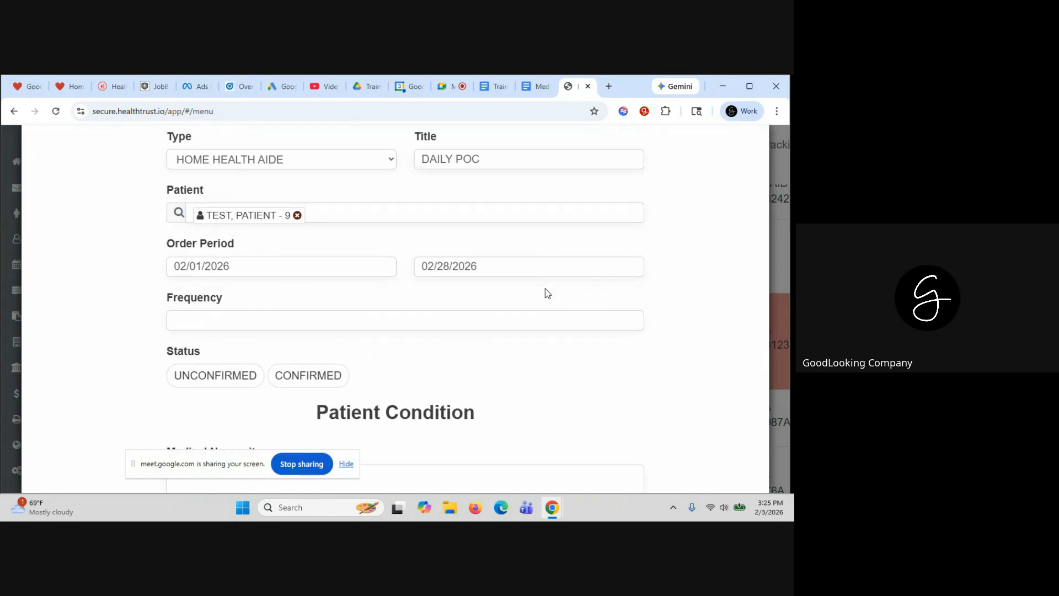
{"action": "scroll", "coordinate": [546, 288], "scroll_direction": "down", "scroll_amount": 1}
{"action": "left_click", "coordinate": [219, 249]}
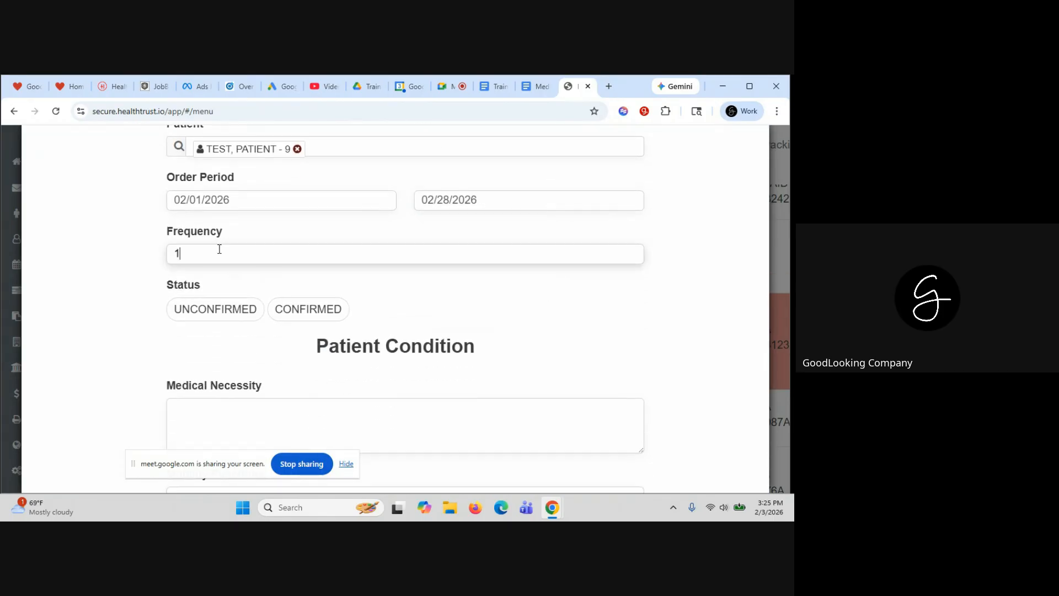
{"action": "type", "text": "1W"}
{"action": "key", "text": "BackSpace"}
{"action": "type", "text": "D"}
{"action": "scroll", "coordinate": [219, 249], "scroll_direction": "down", "scroll_amount": 2}
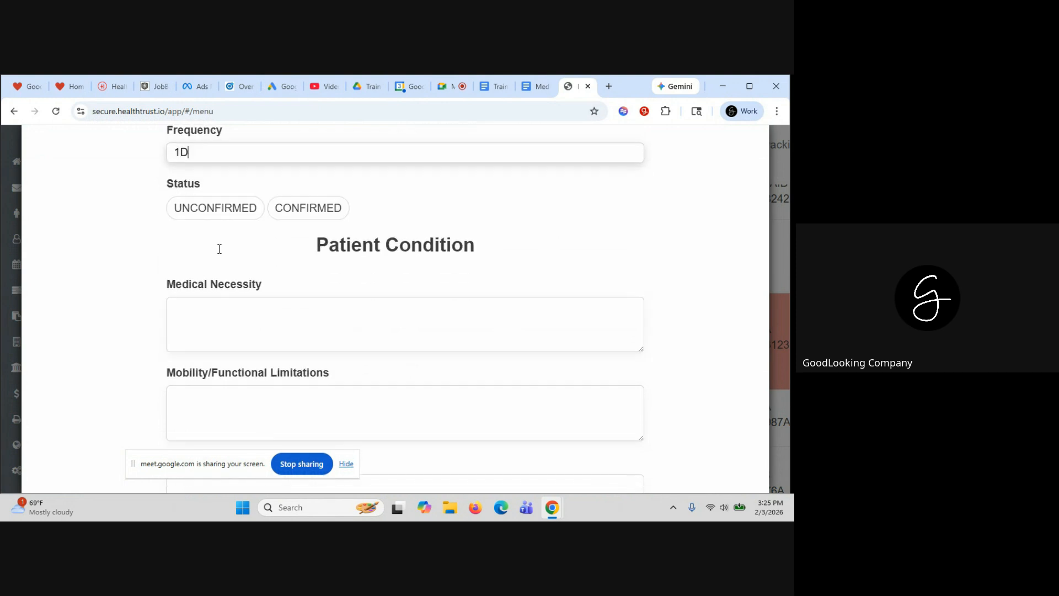
{"action": "left_click", "coordinate": [311, 212]}
Enter allergies NKA and safety precautions STANDARD PRECAUTIONS, then save the order
{"action": "scroll", "coordinate": [285, 294], "scroll_direction": "down", "scroll_amount": 2}
{"action": "scroll", "coordinate": [284, 294], "scroll_direction": "down", "scroll_amount": 2}
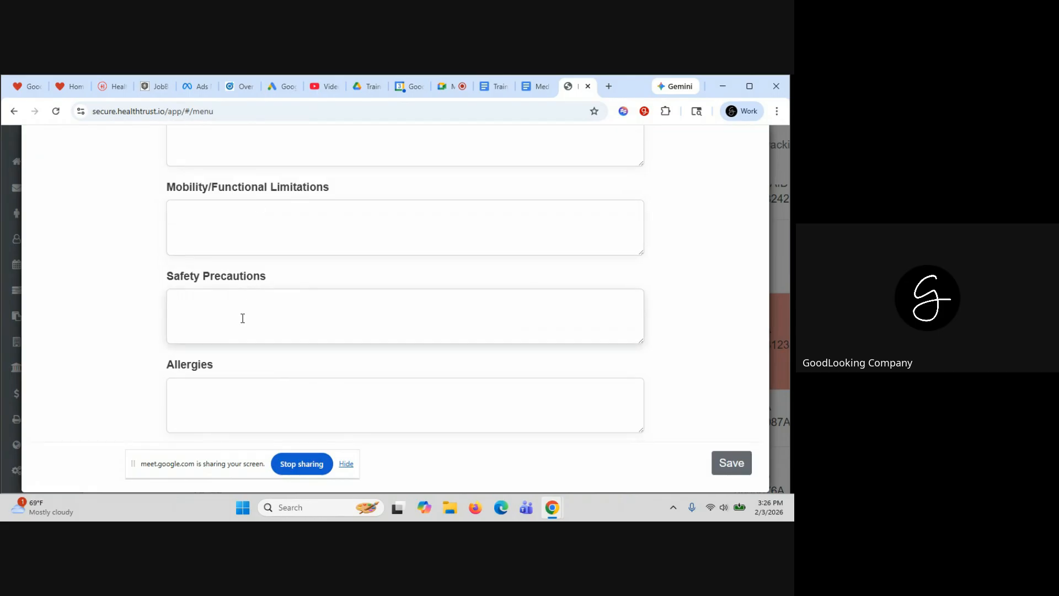
{"action": "left_click", "coordinate": [248, 398]}
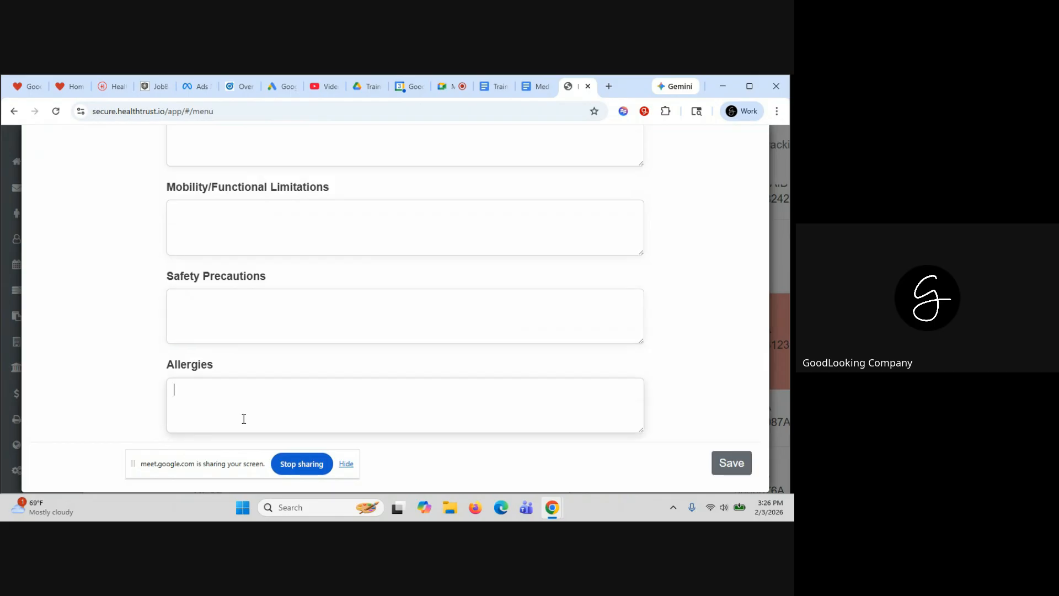
{"action": "type", "text": "NKA"}
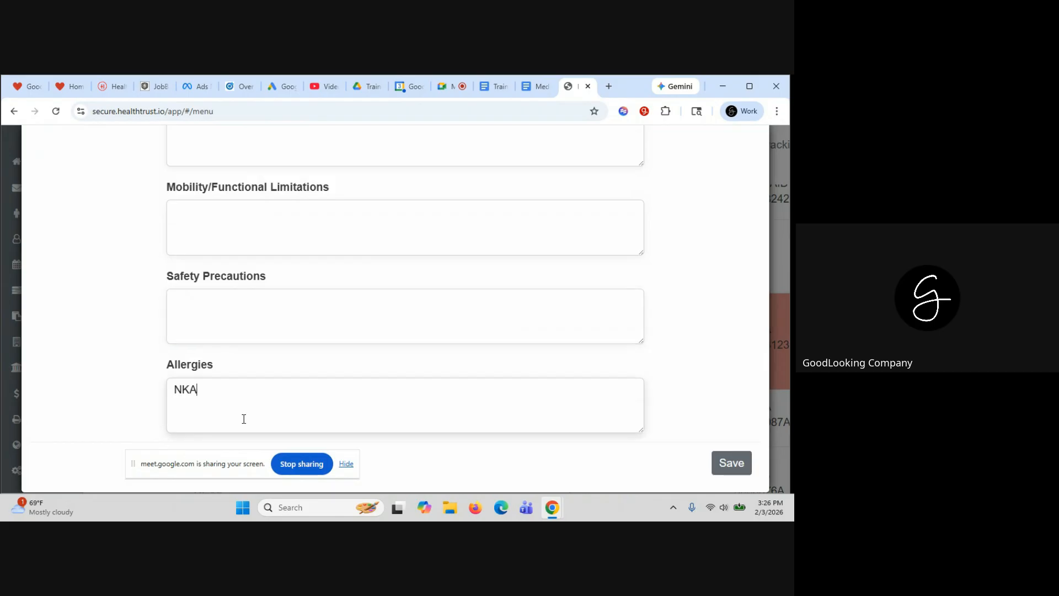
{"action": "left_click", "coordinate": [232, 315]}
{"action": "type", "text": "STANDARD PRECAU"}
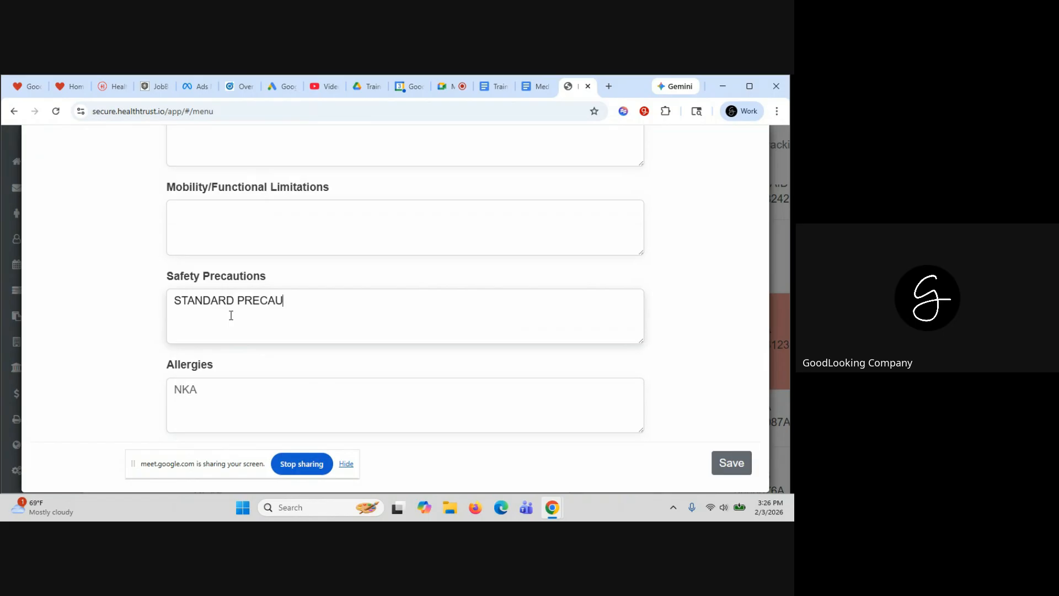
{"action": "type", "text": "TIONS"}
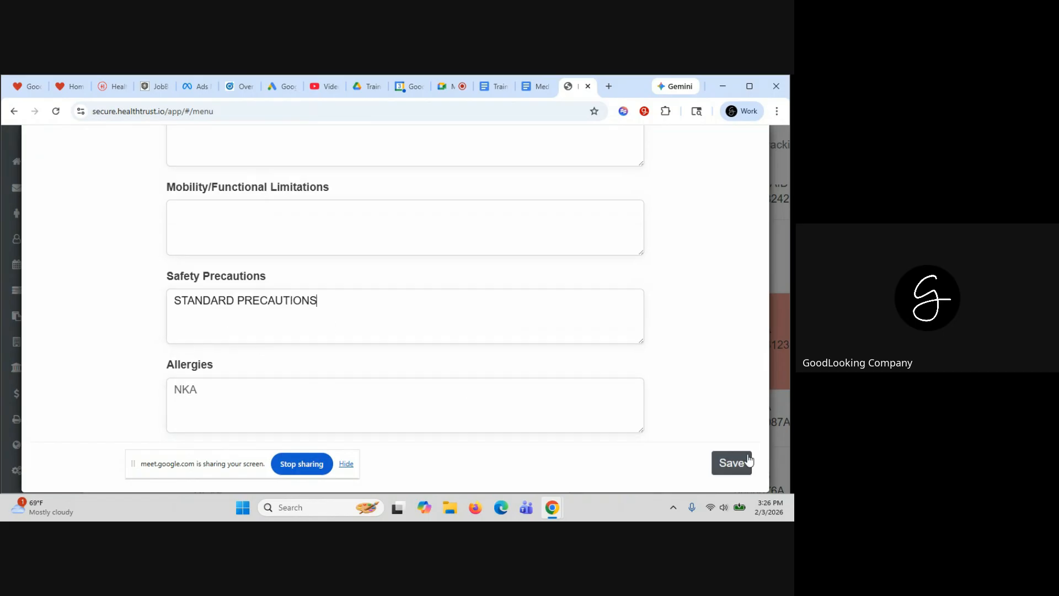
{"action": "left_click", "coordinate": [732, 463]}
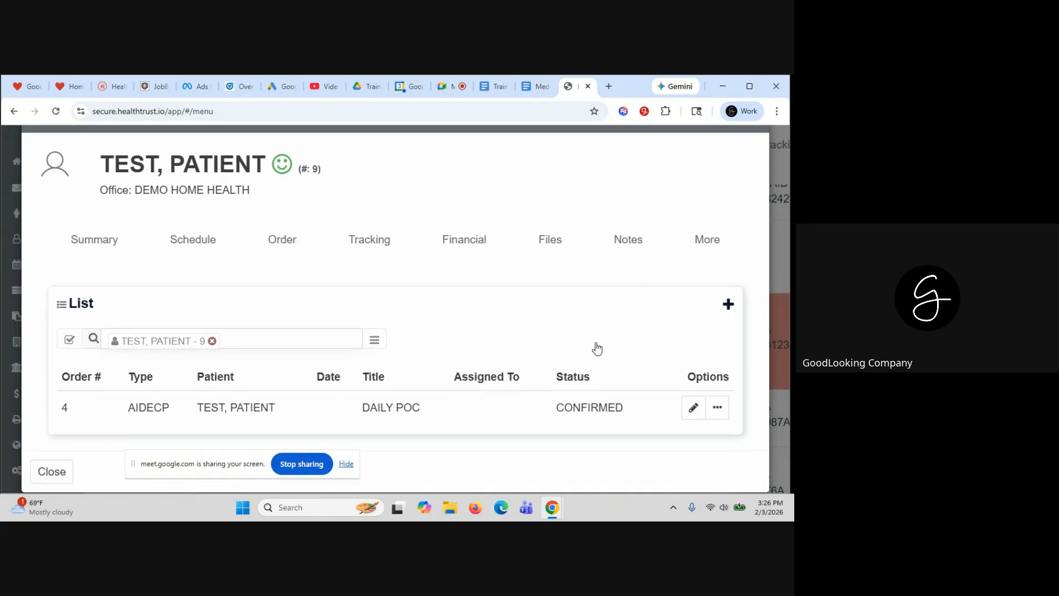
Open the DAILY POC order and check its Tasks and Summary tabs, finding no tasks
{"action": "left_click", "coordinate": [431, 406]}
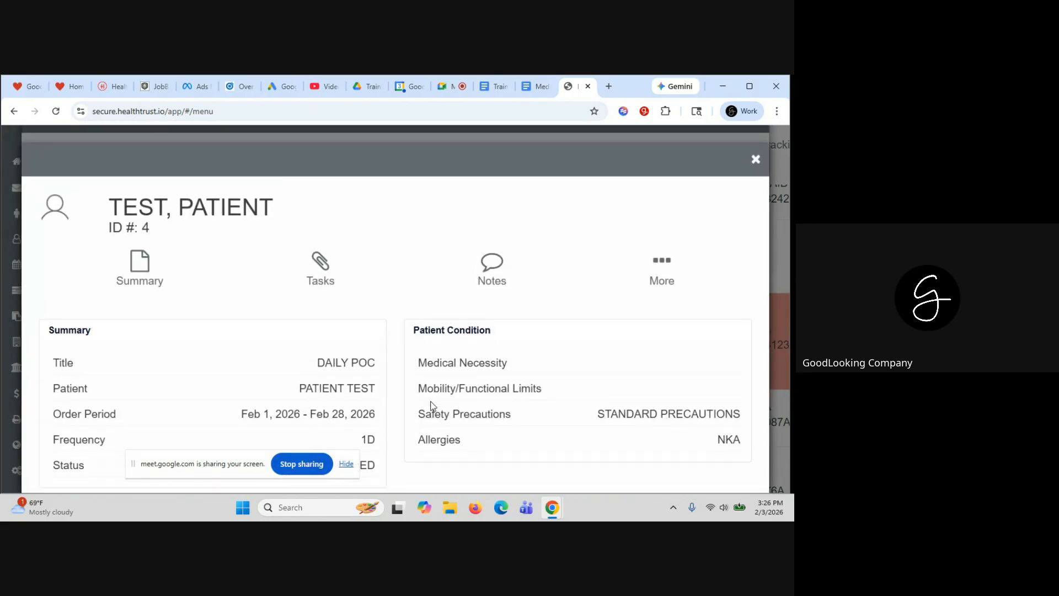
{"action": "left_click", "coordinate": [320, 268]}
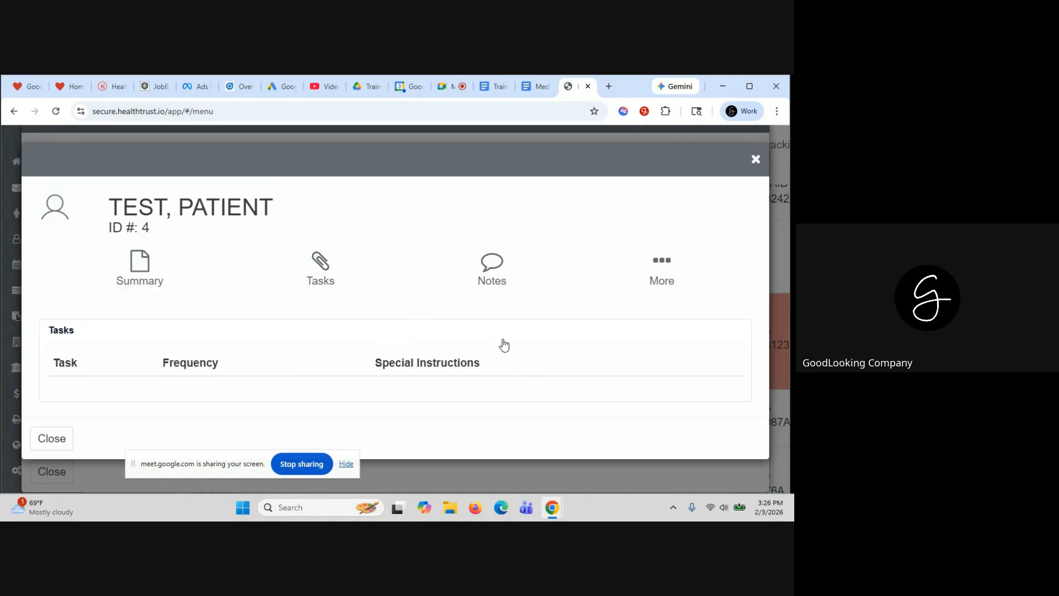
{"action": "scroll", "coordinate": [503, 346], "scroll_direction": "down", "scroll_amount": 1}
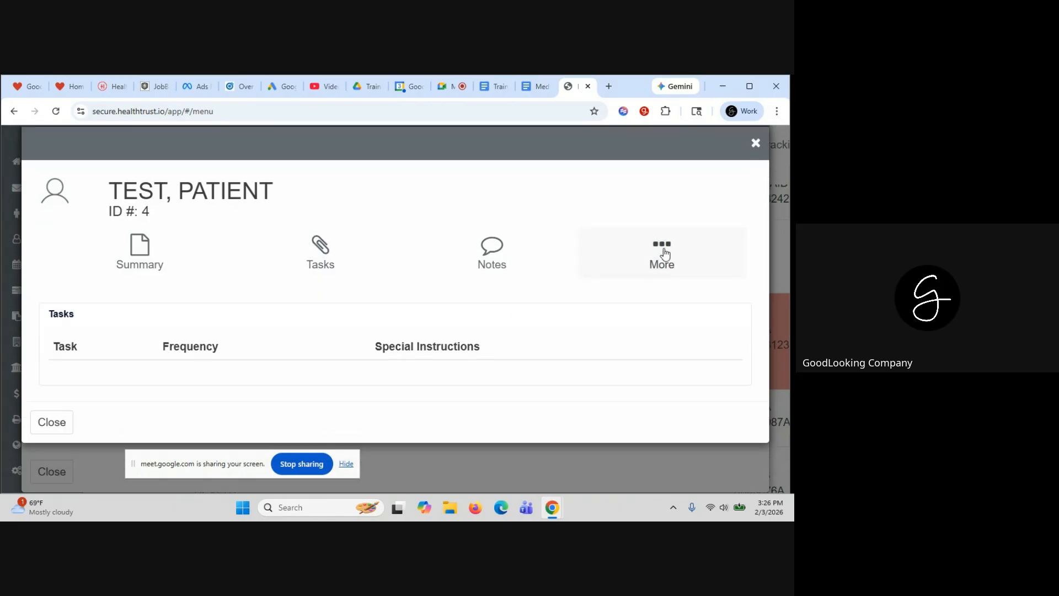
{"action": "left_click", "coordinate": [177, 249]}
{"action": "scroll", "coordinate": [446, 301], "scroll_direction": "down", "scroll_amount": 1}
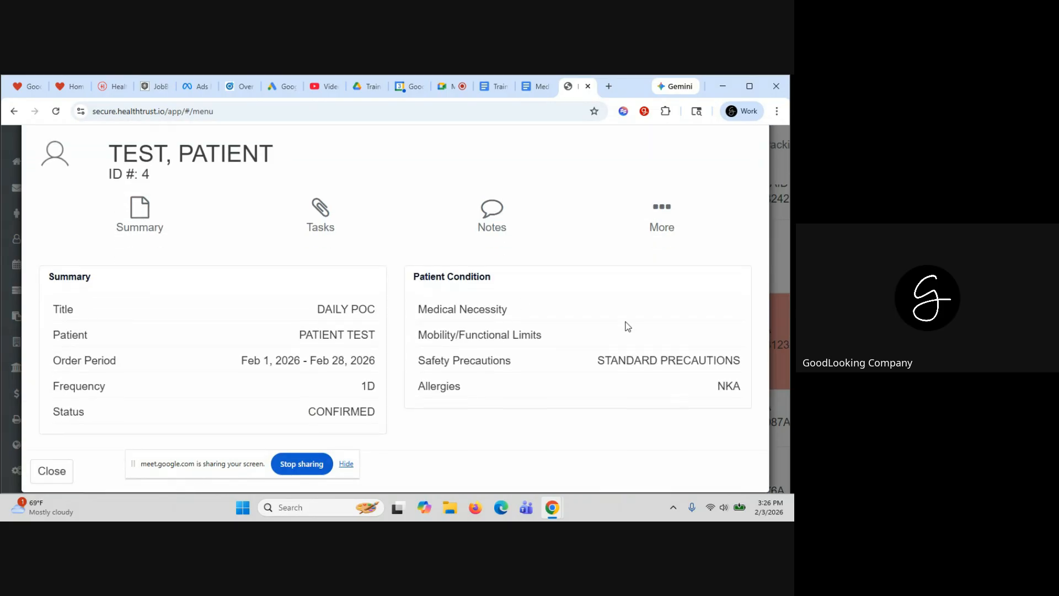
{"action": "scroll", "coordinate": [651, 298], "scroll_direction": "up", "scroll_amount": 1}
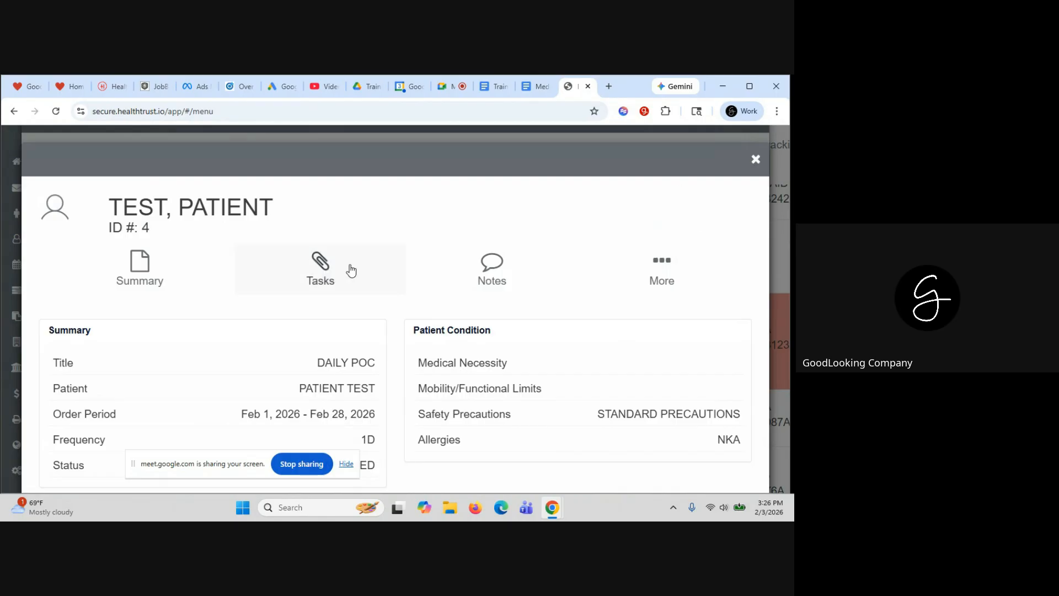
{"action": "left_click", "coordinate": [313, 260]}
{"action": "scroll", "coordinate": [705, 272], "scroll_direction": "down", "scroll_amount": 1}
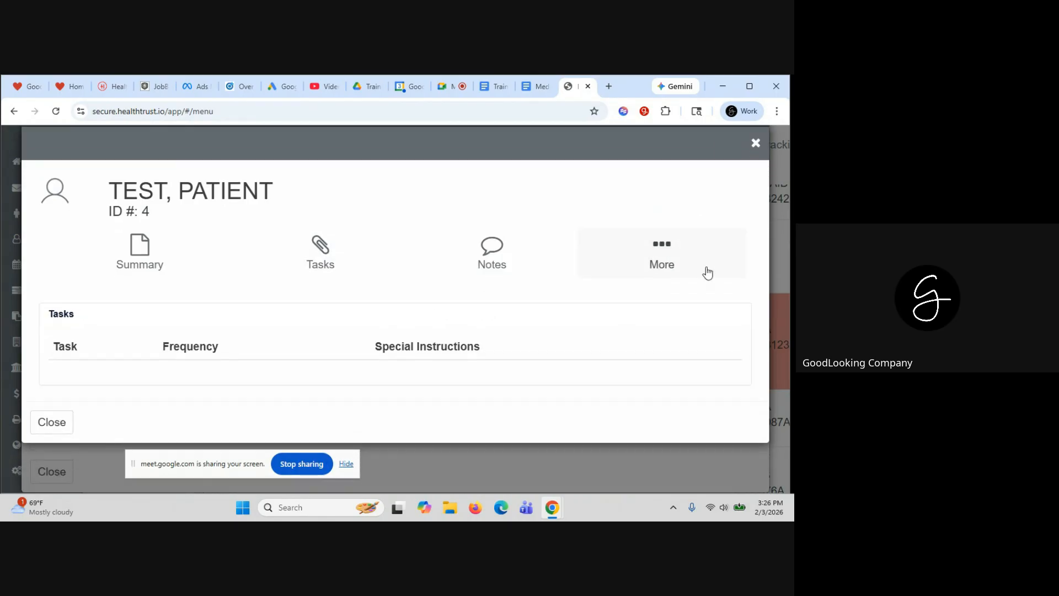
Close the order, view the patient's February schedule, and close the patient record
{"action": "left_click", "coordinate": [756, 144]}
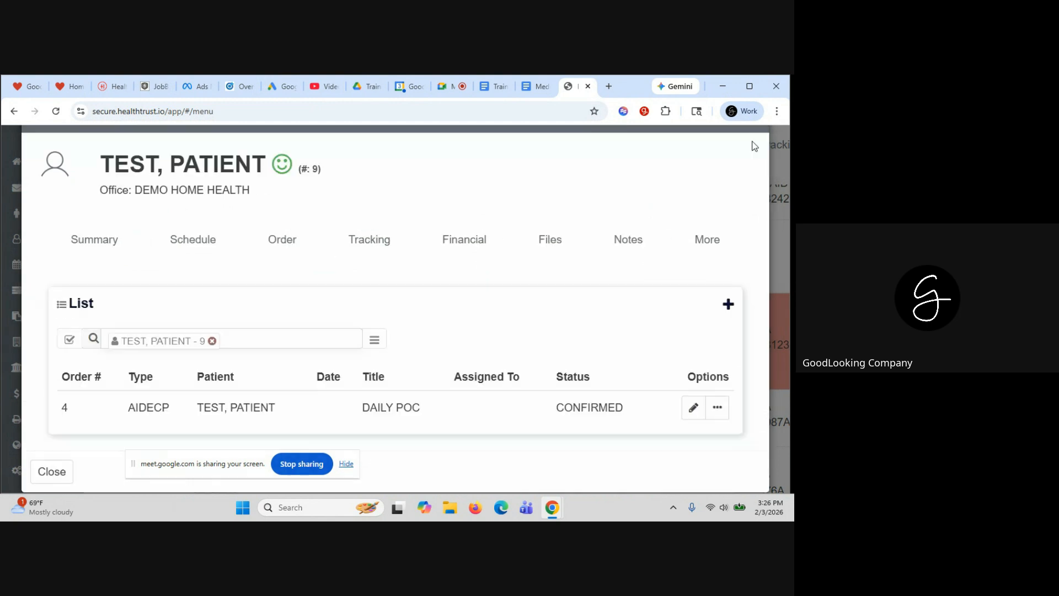
{"action": "left_click", "coordinate": [176, 239]}
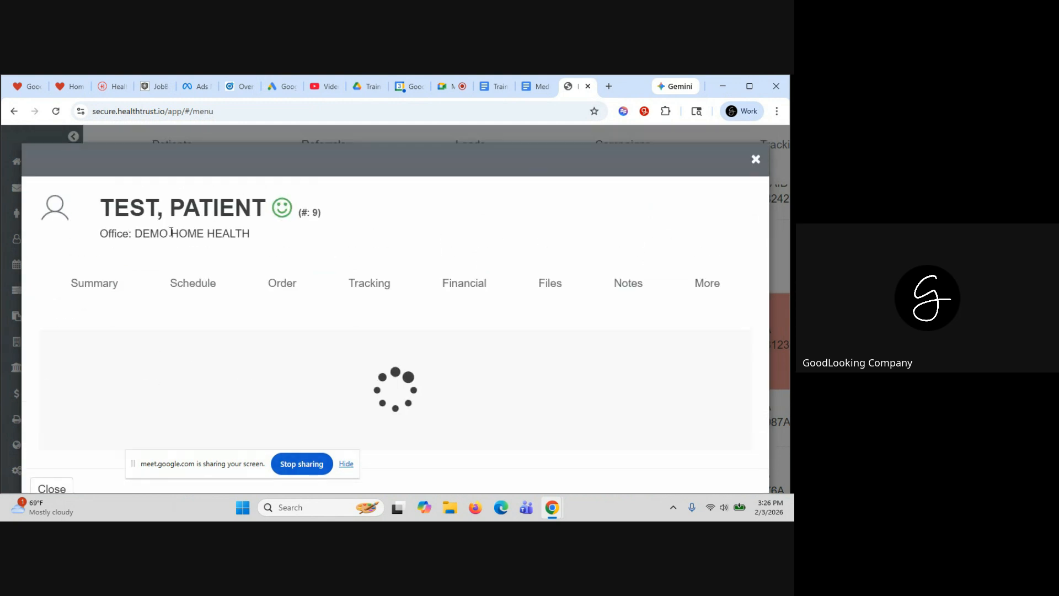
{"action": "left_click", "coordinate": [756, 159]}
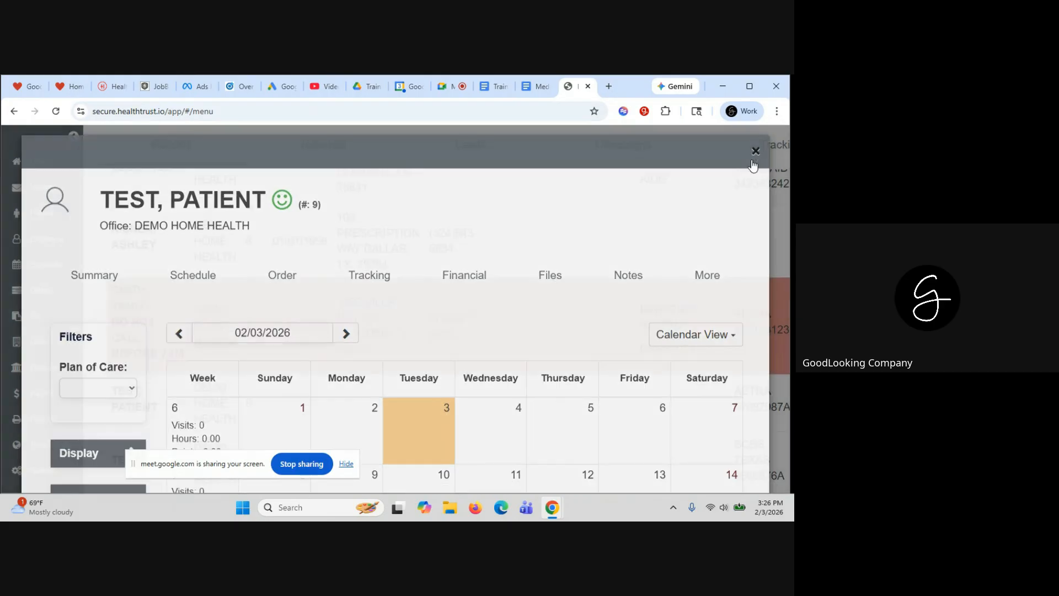
Filter the Orders list to the test patient, leaving only the confirmed AIDECP DAILY POC order
{"action": "left_click", "coordinate": [41, 289]}
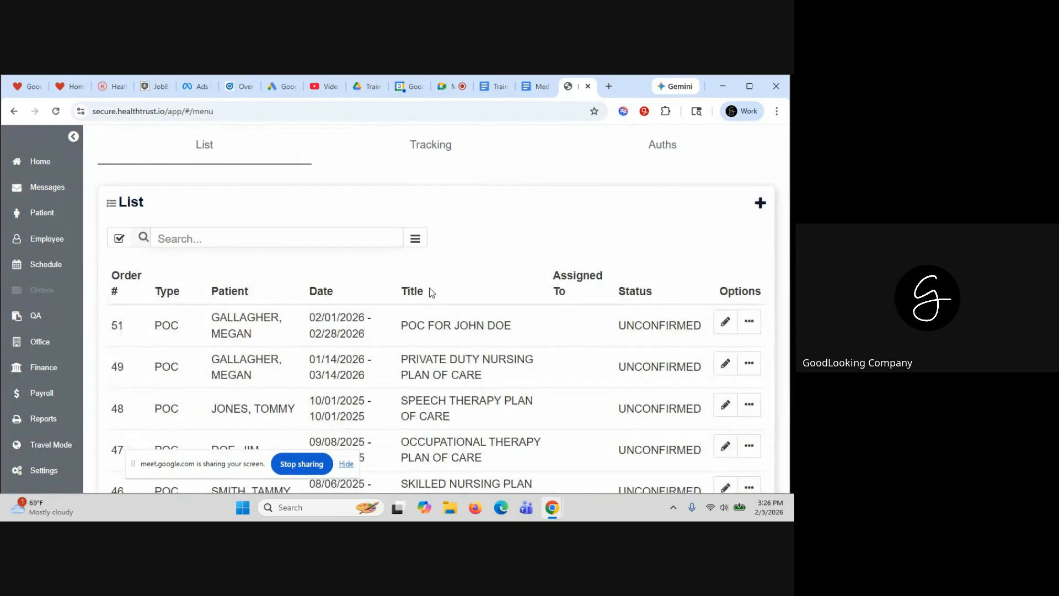
{"action": "scroll", "coordinate": [457, 372], "scroll_direction": "down", "scroll_amount": 8}
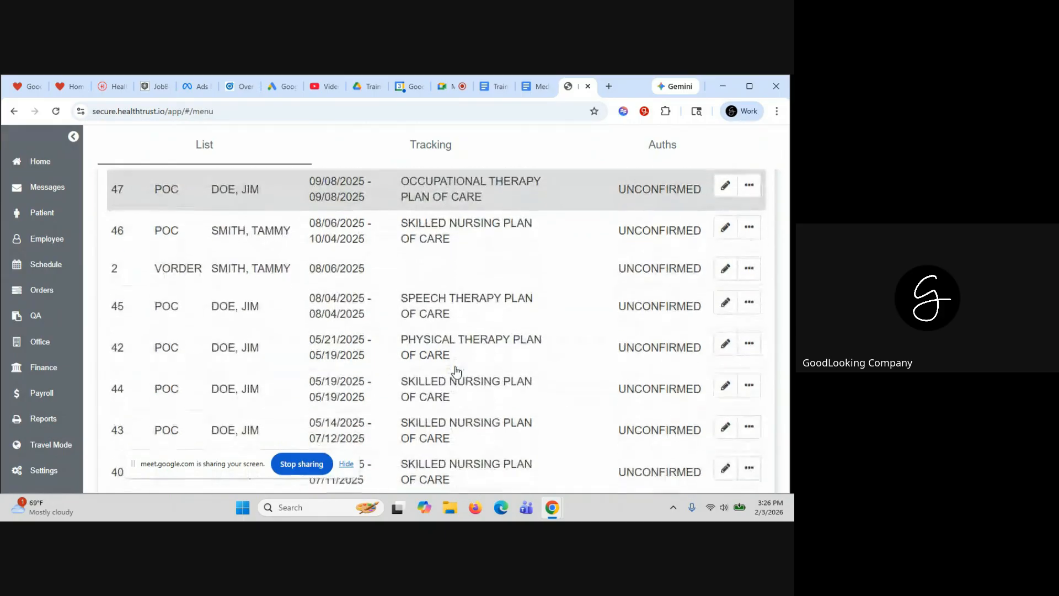
{"action": "scroll", "coordinate": [458, 372], "scroll_direction": "up", "scroll_amount": 8}
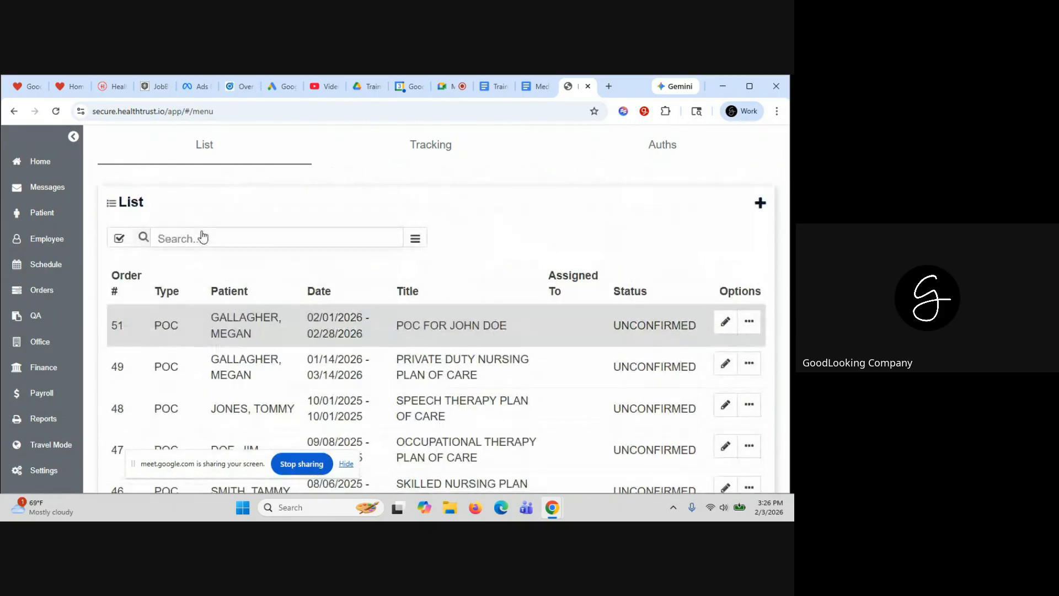
{"action": "left_click", "coordinate": [201, 236]}
{"action": "type", "text": "TEST"}
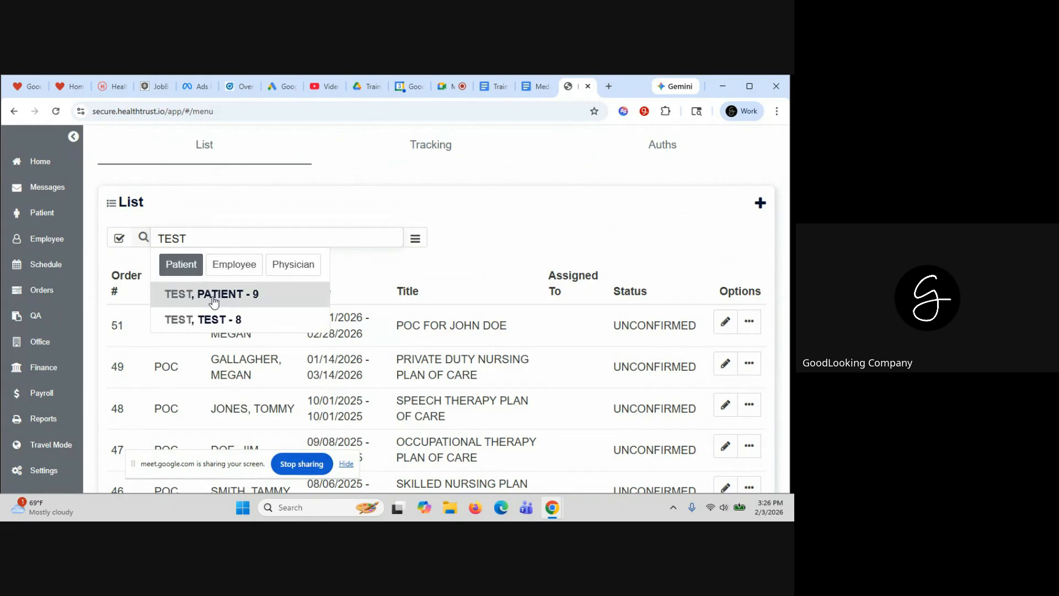
{"action": "left_click", "coordinate": [213, 293]}
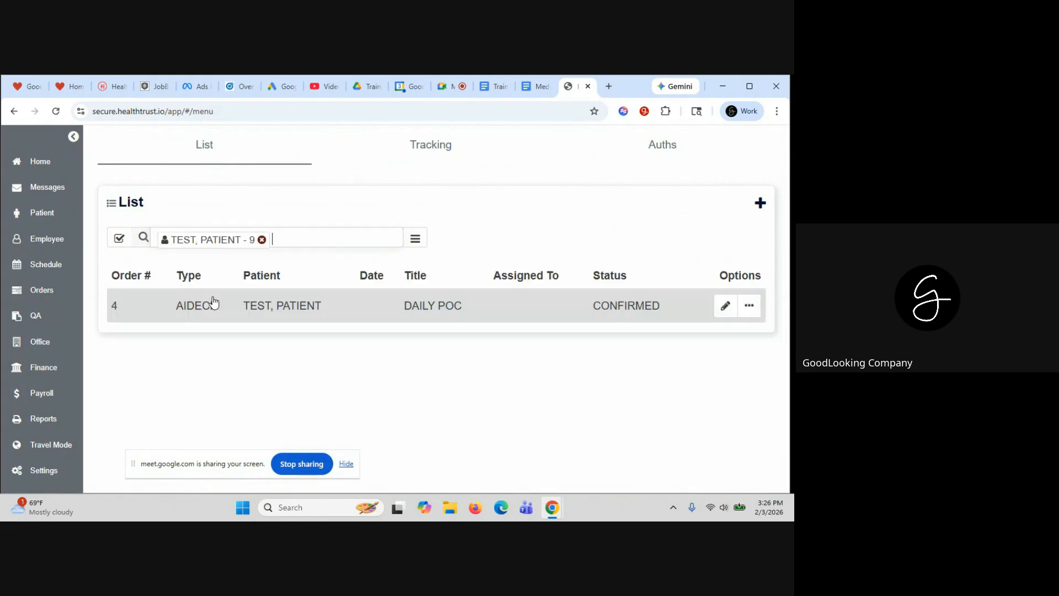
Open DAILY POC's tasks and add ACTIVITY task AMBULATION ASSIST: CANE per visit
{"action": "left_click", "coordinate": [725, 306]}
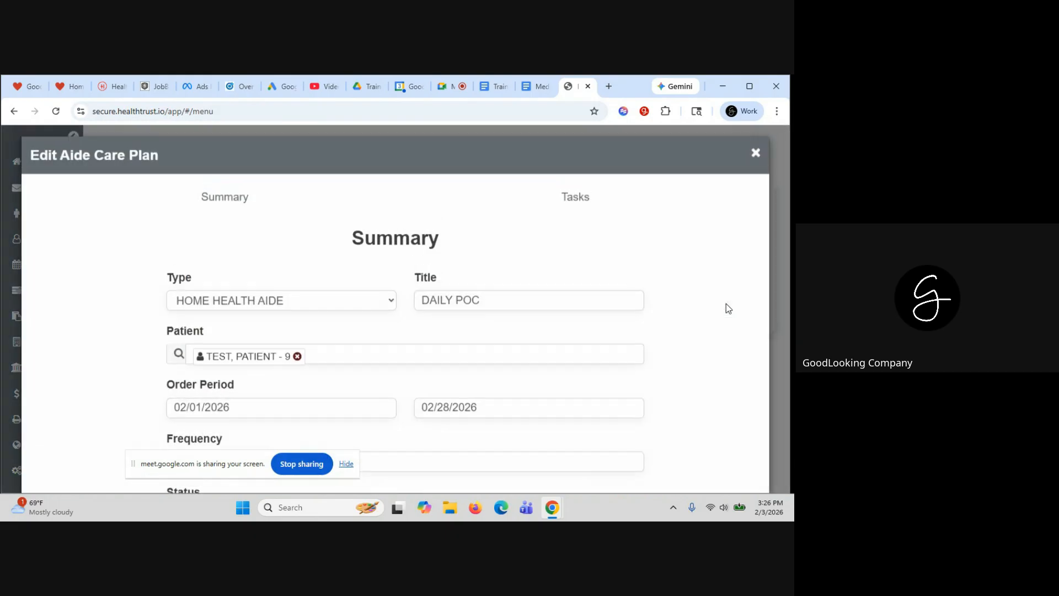
{"action": "left_click", "coordinate": [574, 206]}
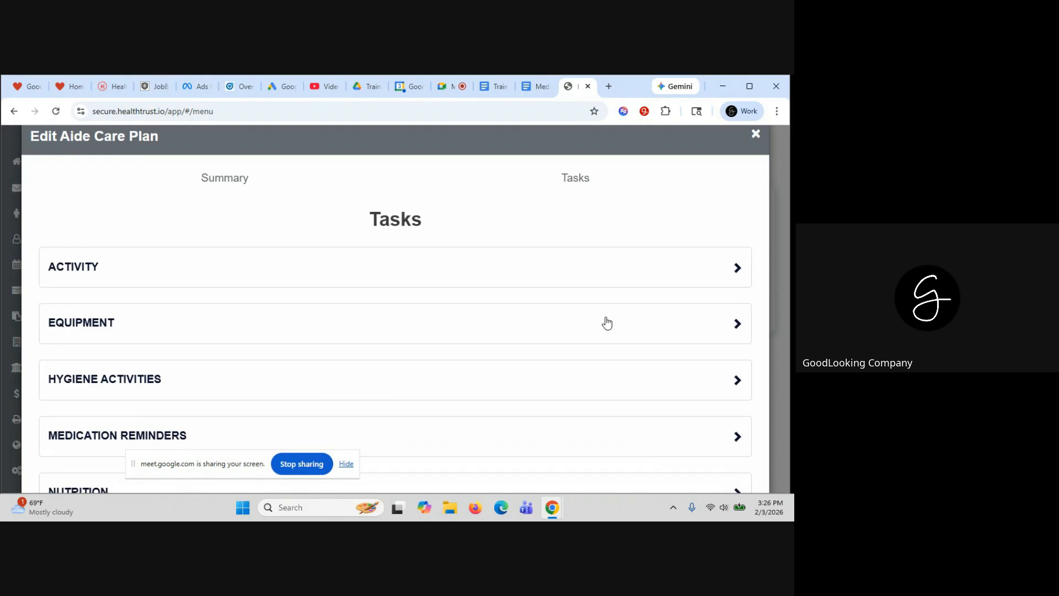
{"action": "left_click", "coordinate": [635, 282]}
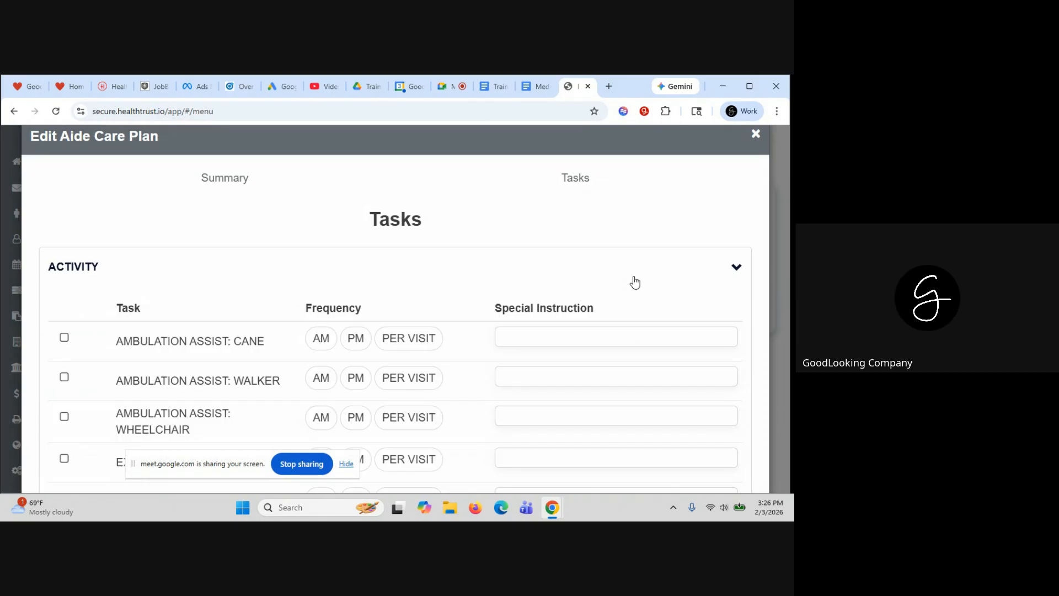
{"action": "scroll", "coordinate": [465, 288], "scroll_direction": "down", "scroll_amount": 2}
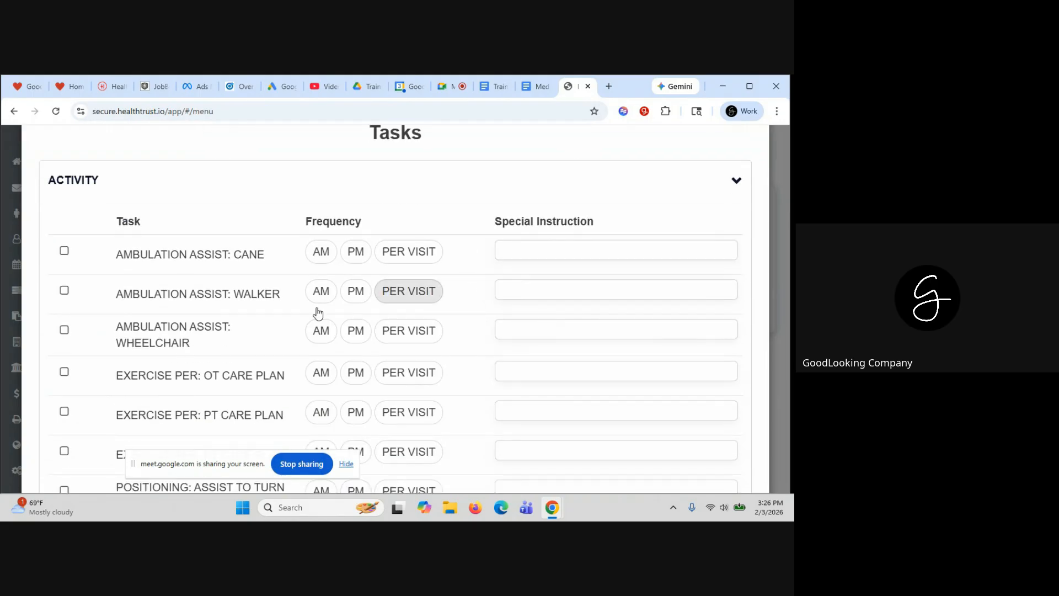
{"action": "left_click", "coordinate": [66, 253]}
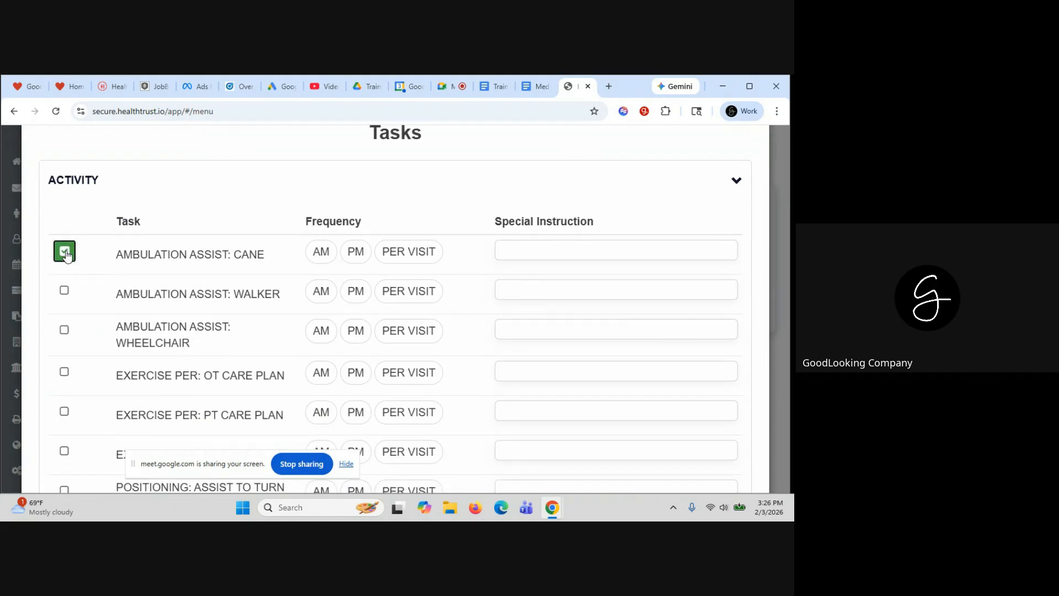
{"action": "scroll", "coordinate": [398, 243], "scroll_direction": "down", "scroll_amount": 1}
{"action": "left_click", "coordinate": [419, 230]}
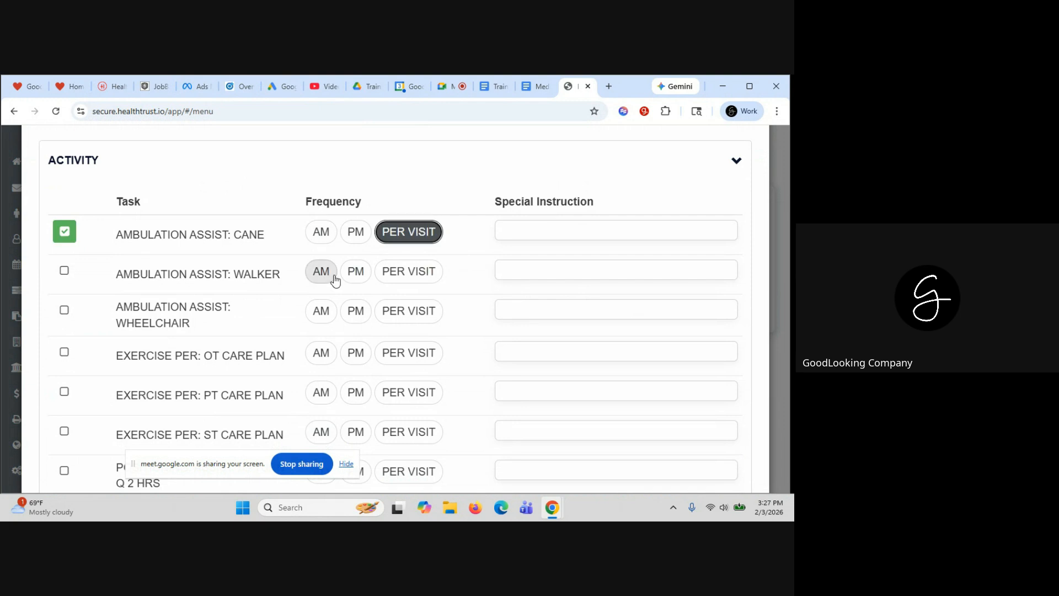
Add POSITIONING: ENCOURAGE and TRANSFER ASSIST tasks, both per visit
{"action": "scroll", "coordinate": [335, 277], "scroll_direction": "down", "scroll_amount": 2}
{"action": "scroll", "coordinate": [266, 282], "scroll_direction": "down", "scroll_amount": 2}
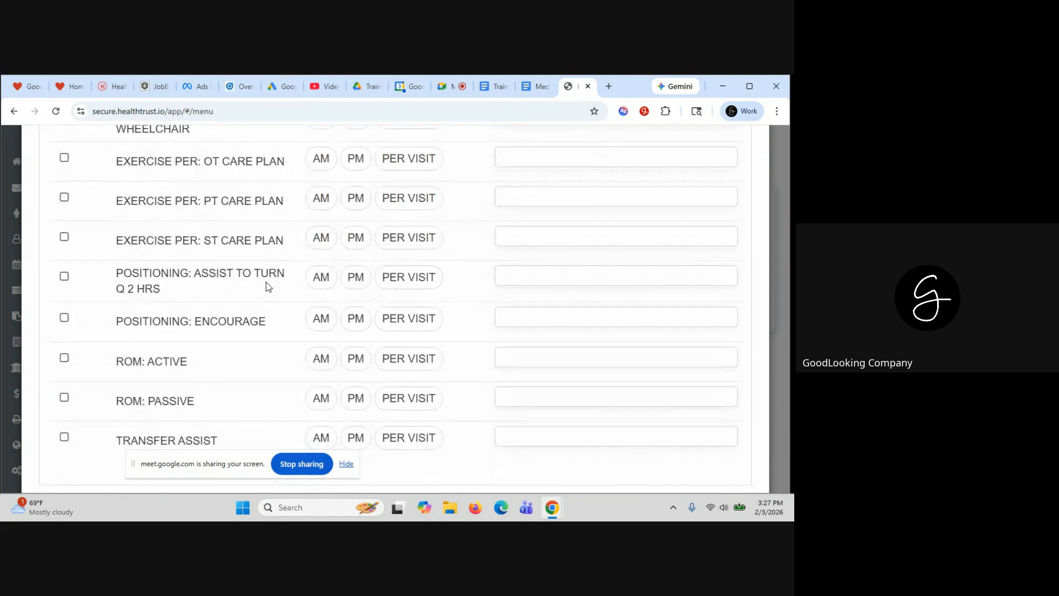
{"action": "left_click", "coordinate": [64, 318]}
{"action": "left_click", "coordinate": [418, 326]}
{"action": "scroll", "coordinate": [418, 326], "scroll_direction": "down", "scroll_amount": 3}
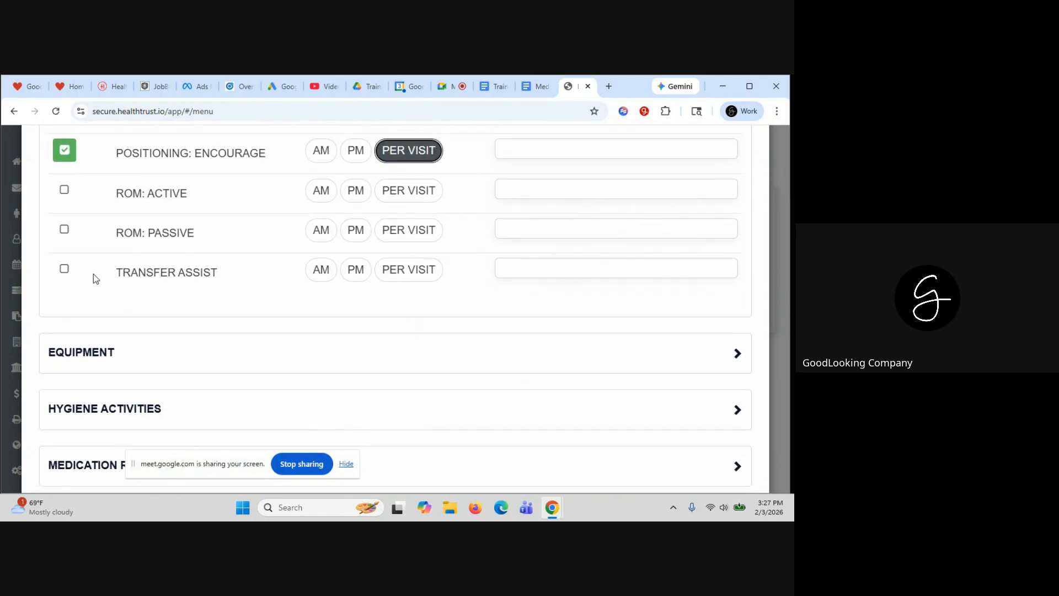
{"action": "left_click", "coordinate": [64, 269]}
{"action": "left_click", "coordinate": [409, 276]}
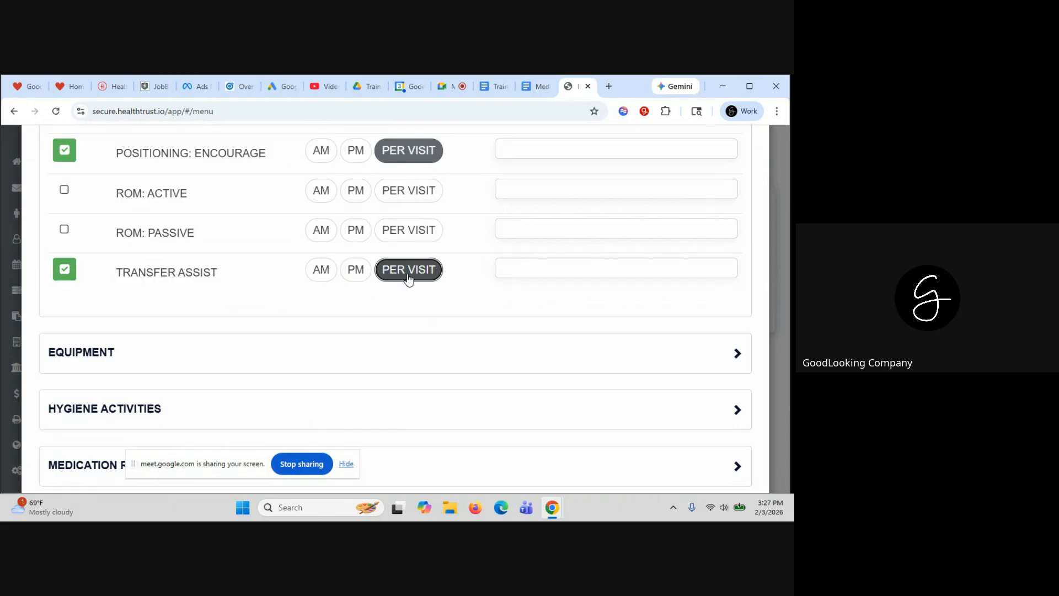
Add EQUIPMENT task CLEAN EQUIPMENT: FEEDING SUPPLIES per visit
{"action": "scroll", "coordinate": [409, 278], "scroll_direction": "down", "scroll_amount": 2}
{"action": "left_click", "coordinate": [331, 230]}
{"action": "scroll", "coordinate": [331, 232], "scroll_direction": "down", "scroll_amount": 2}
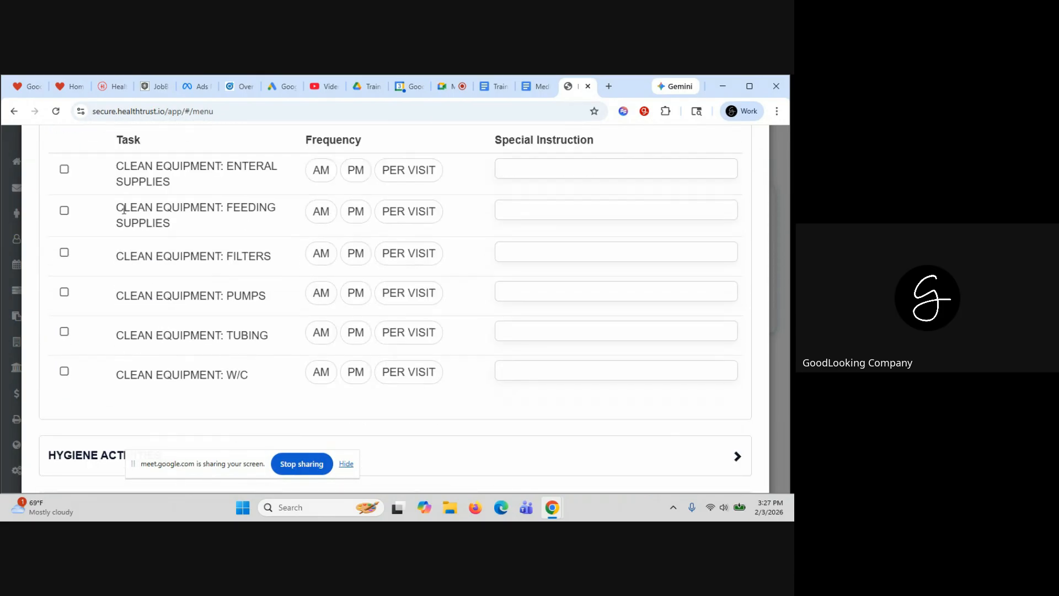
{"action": "left_click", "coordinate": [64, 210]}
{"action": "left_click", "coordinate": [425, 212]}
Add HYGIENE ACTIVITIES task BED BATH: COMPLETE per visit
{"action": "scroll", "coordinate": [390, 246], "scroll_direction": "down", "scroll_amount": 3}
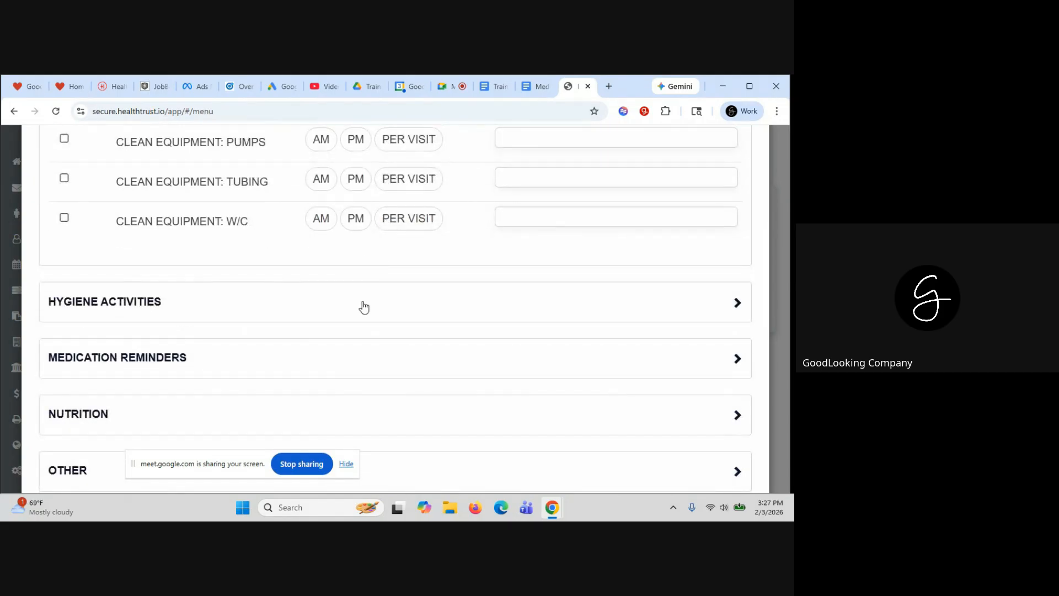
{"action": "left_click", "coordinate": [364, 307]}
{"action": "scroll", "coordinate": [362, 302], "scroll_direction": "down", "scroll_amount": 2}
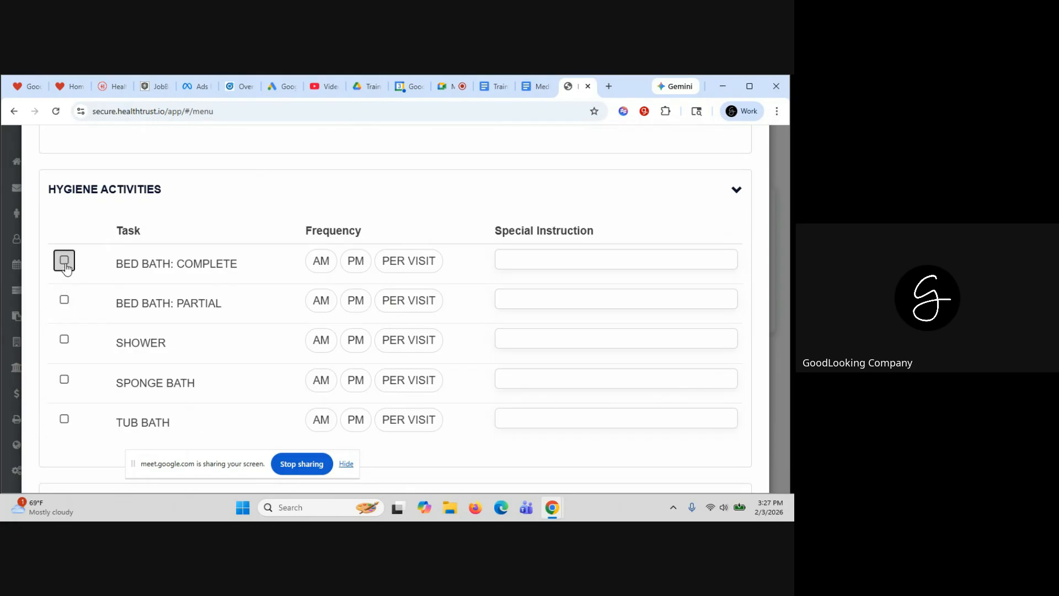
{"action": "left_click", "coordinate": [65, 267]}
{"action": "left_click", "coordinate": [391, 269]}
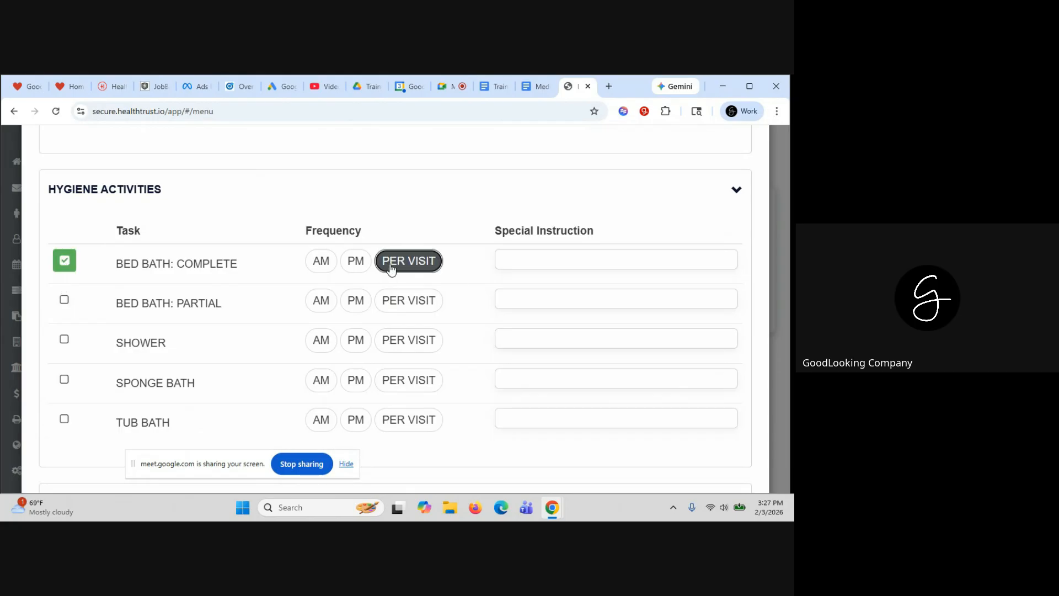
Add MEDICATION REMINDERS task REMIND ONLY per visit
{"action": "scroll", "coordinate": [92, 434], "scroll_direction": "down", "scroll_amount": 4}
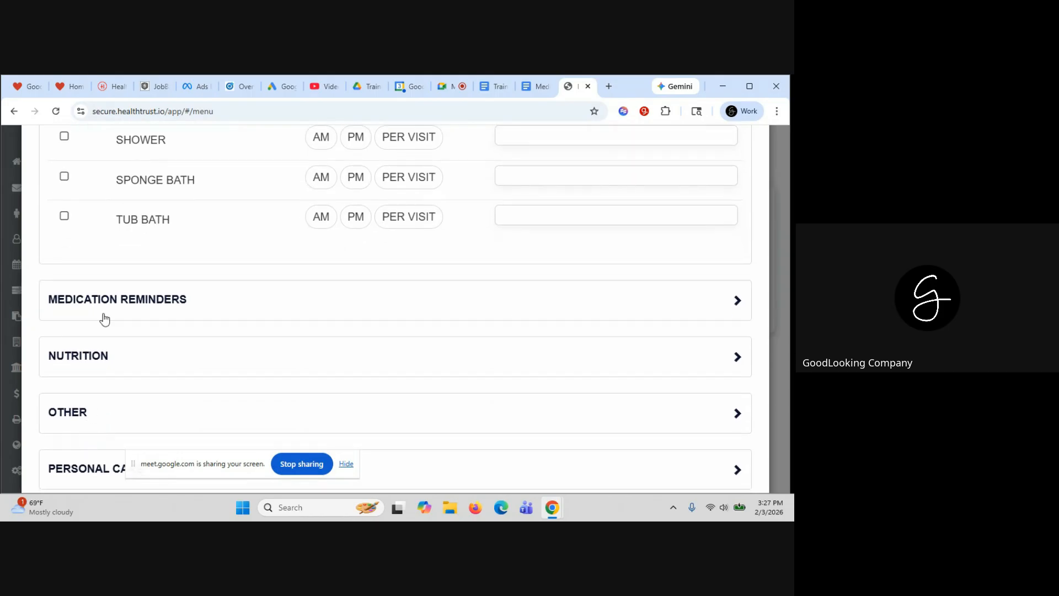
{"action": "left_click", "coordinate": [103, 313]}
{"action": "left_click", "coordinate": [65, 371]}
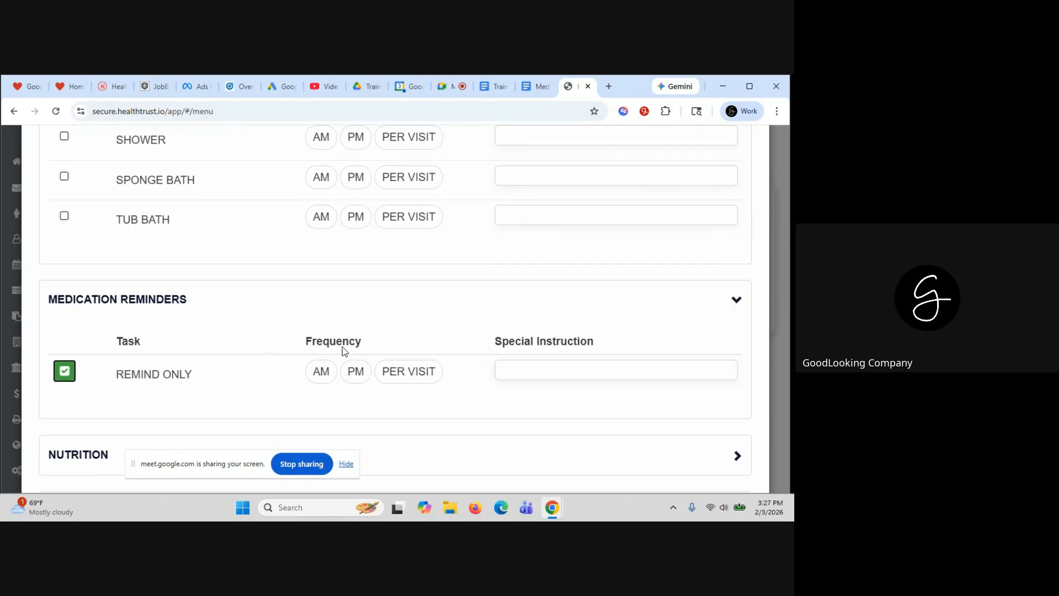
{"action": "left_click", "coordinate": [407, 375]}
{"action": "scroll", "coordinate": [405, 385], "scroll_direction": "down", "scroll_amount": 3}
{"action": "scroll", "coordinate": [406, 385], "scroll_direction": "down", "scroll_amount": 2}
Add NUTRITION tasks ENCOURAGE FLUIDS and PLANNING, both per visit
{"action": "left_click", "coordinate": [190, 223]}
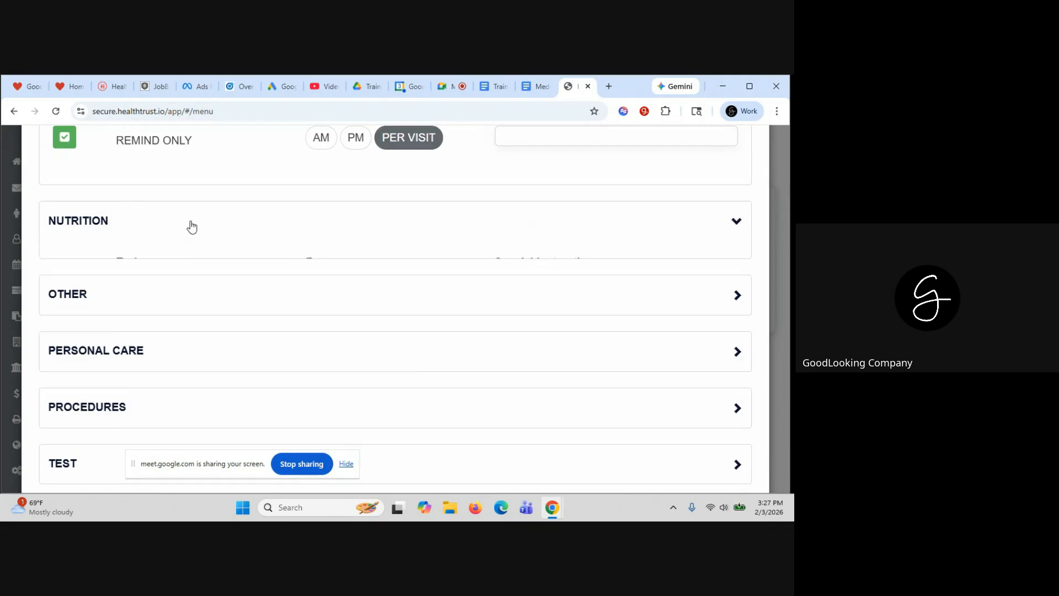
{"action": "scroll", "coordinate": [145, 271], "scroll_direction": "down", "scroll_amount": 1}
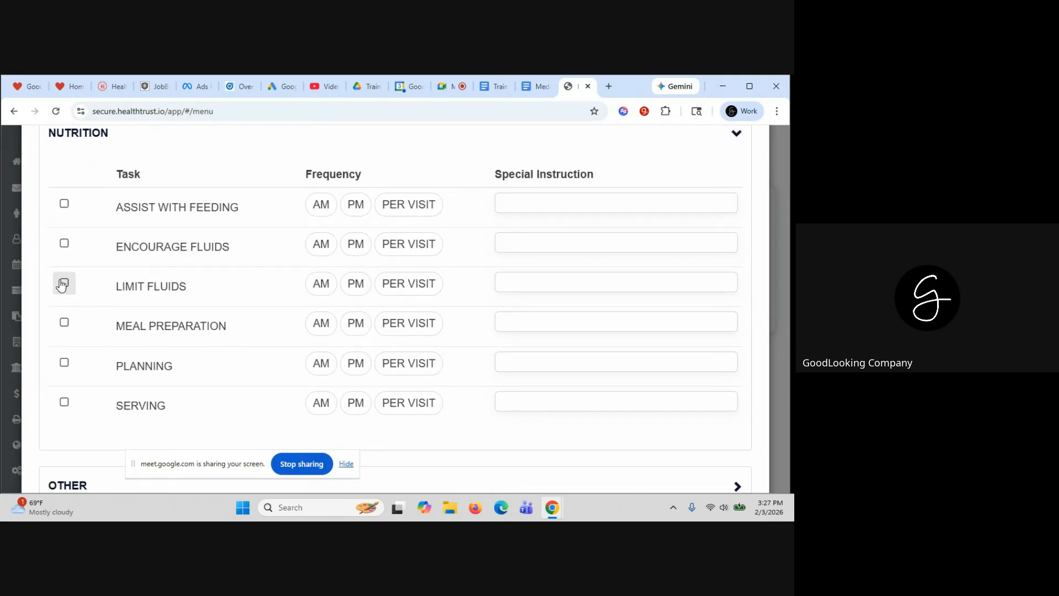
{"action": "left_click", "coordinate": [64, 242]}
{"action": "left_click", "coordinate": [422, 243]}
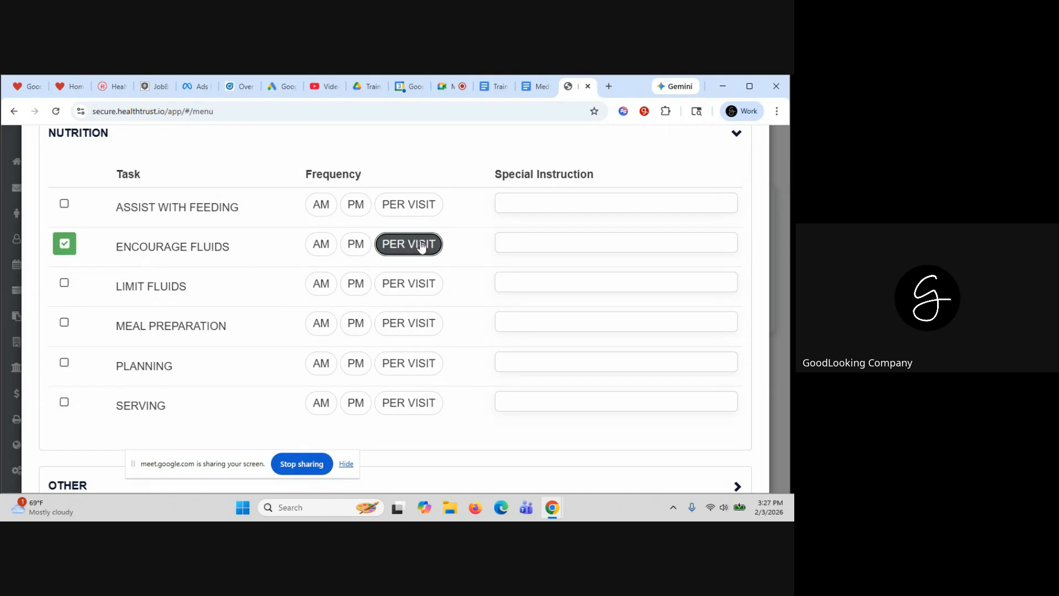
{"action": "left_click", "coordinate": [65, 363]}
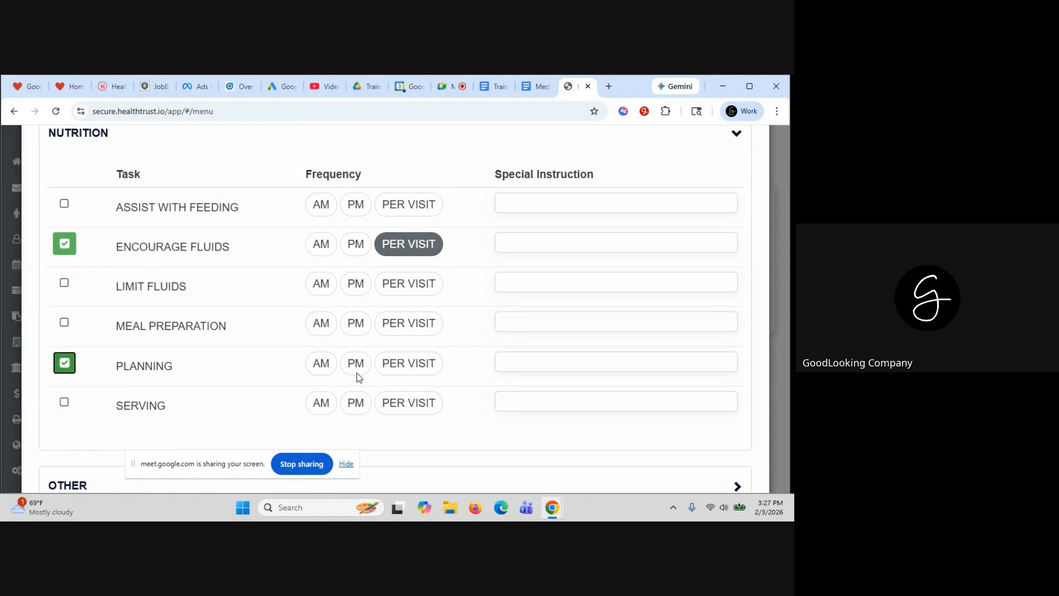
{"action": "left_click", "coordinate": [406, 363]}
Add PERSONAL CARE tasks ASSIST WITH DRESSING and CHECK PRESSURE AREAS, both AM
{"action": "scroll", "coordinate": [397, 362], "scroll_direction": "down", "scroll_amount": 5}
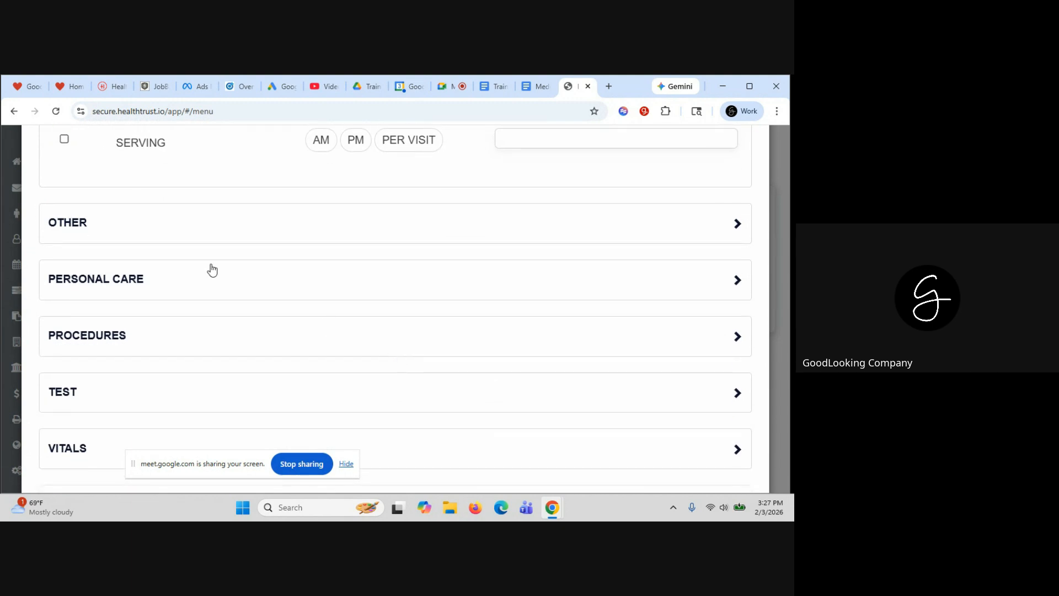
{"action": "left_click", "coordinate": [174, 295]}
{"action": "scroll", "coordinate": [175, 296], "scroll_direction": "down", "scroll_amount": 2}
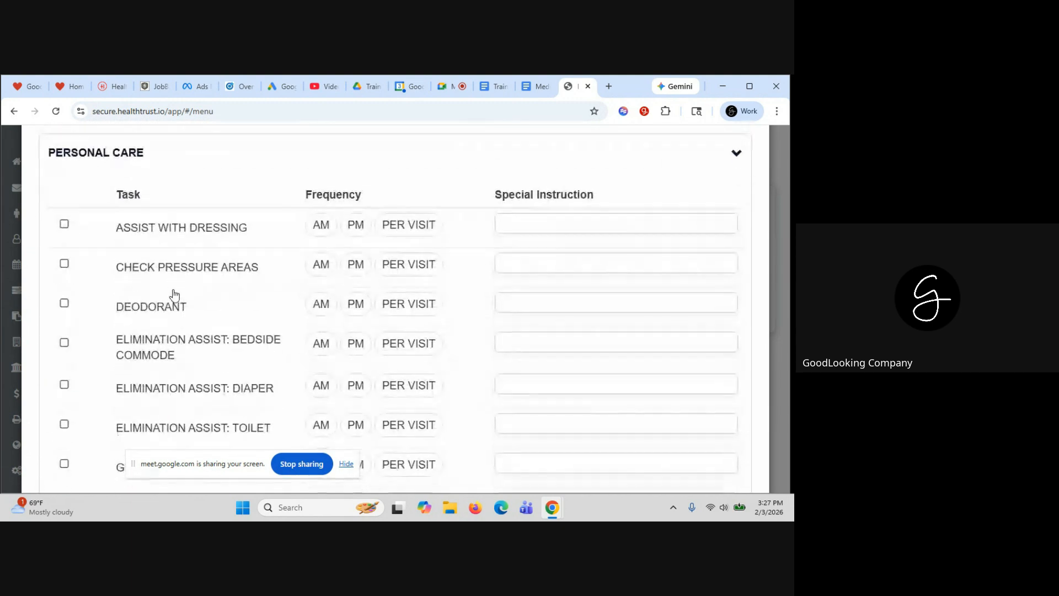
{"action": "left_click", "coordinate": [64, 226]}
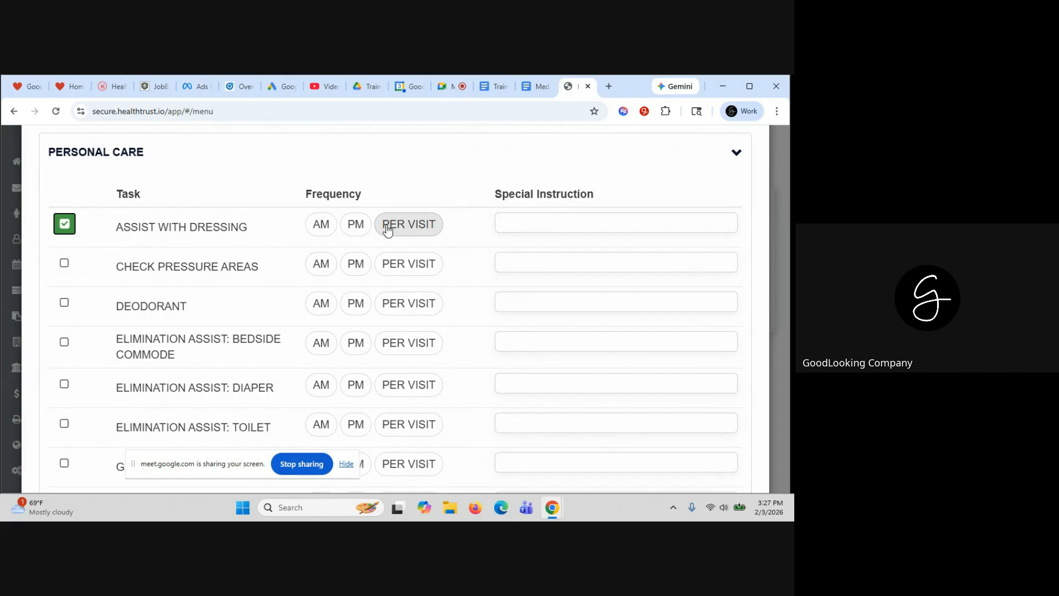
{"action": "left_click", "coordinate": [323, 227]}
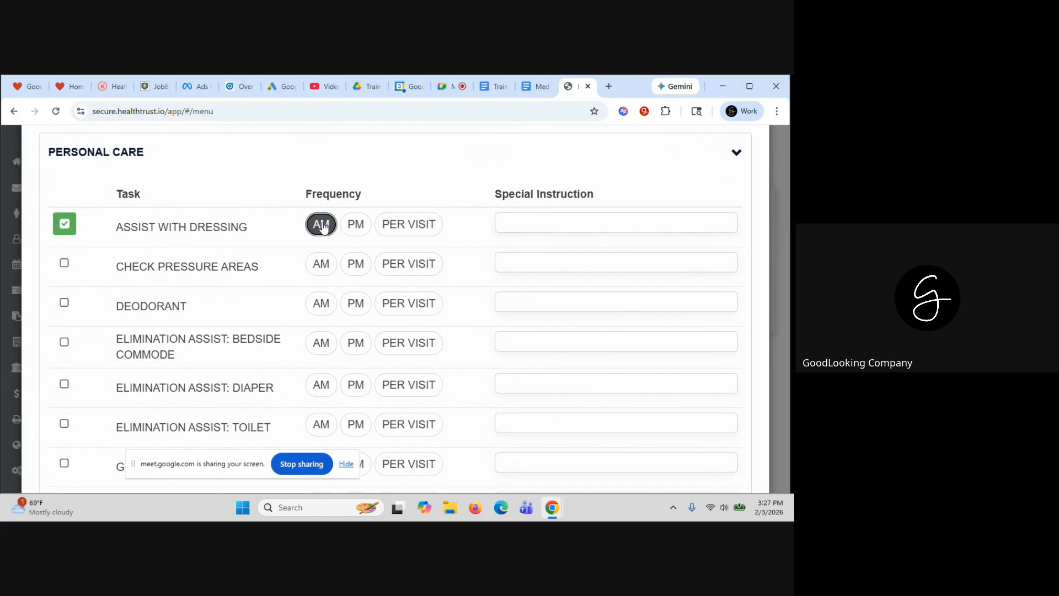
{"action": "left_click", "coordinate": [64, 264]}
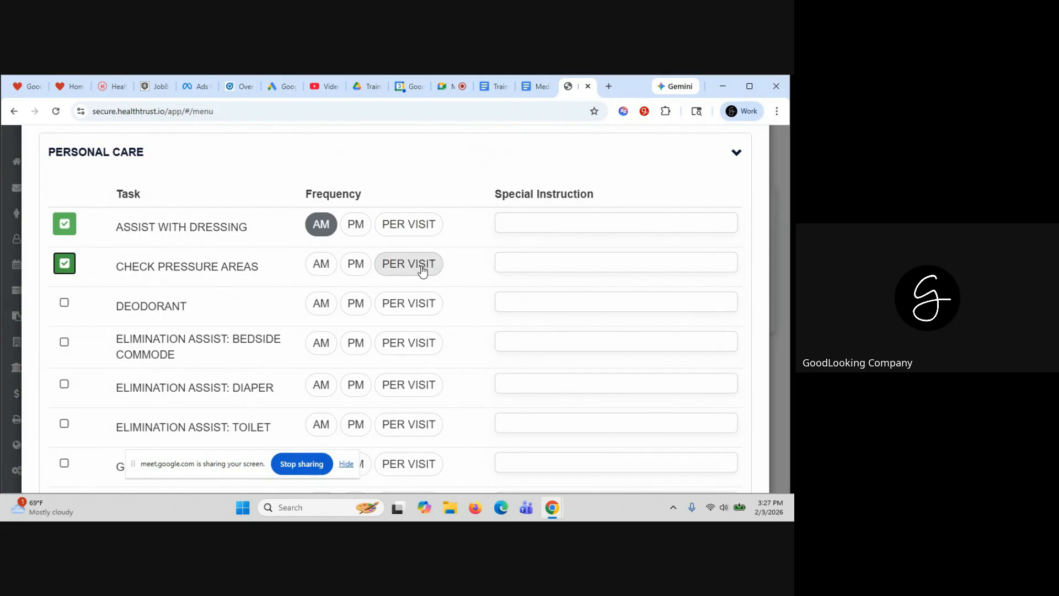
{"action": "left_click", "coordinate": [322, 264]}
Tick the patient consent box and save the aide plan of care
{"action": "scroll", "coordinate": [324, 267], "scroll_direction": "down", "scroll_amount": 2}
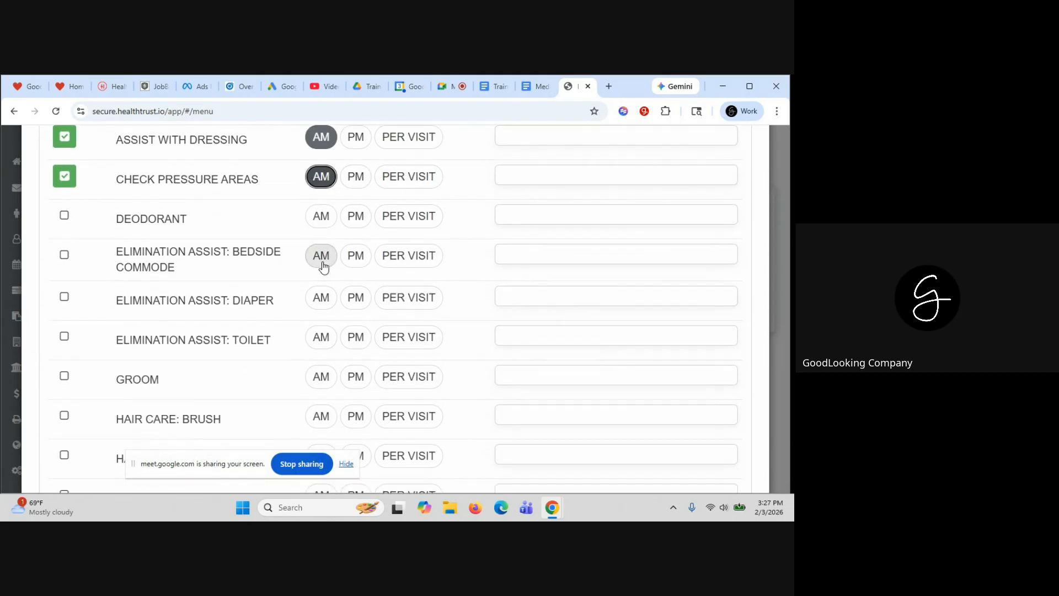
{"action": "scroll", "coordinate": [324, 267], "scroll_direction": "down", "scroll_amount": 10}
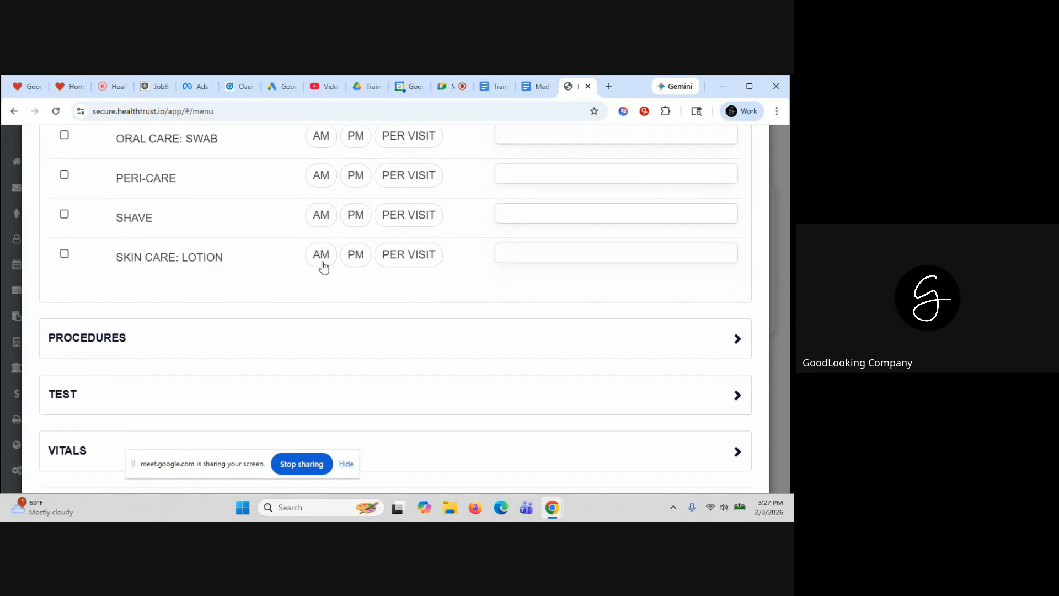
{"action": "scroll", "coordinate": [324, 267], "scroll_direction": "down", "scroll_amount": 3}
{"action": "left_click", "coordinate": [101, 399]}
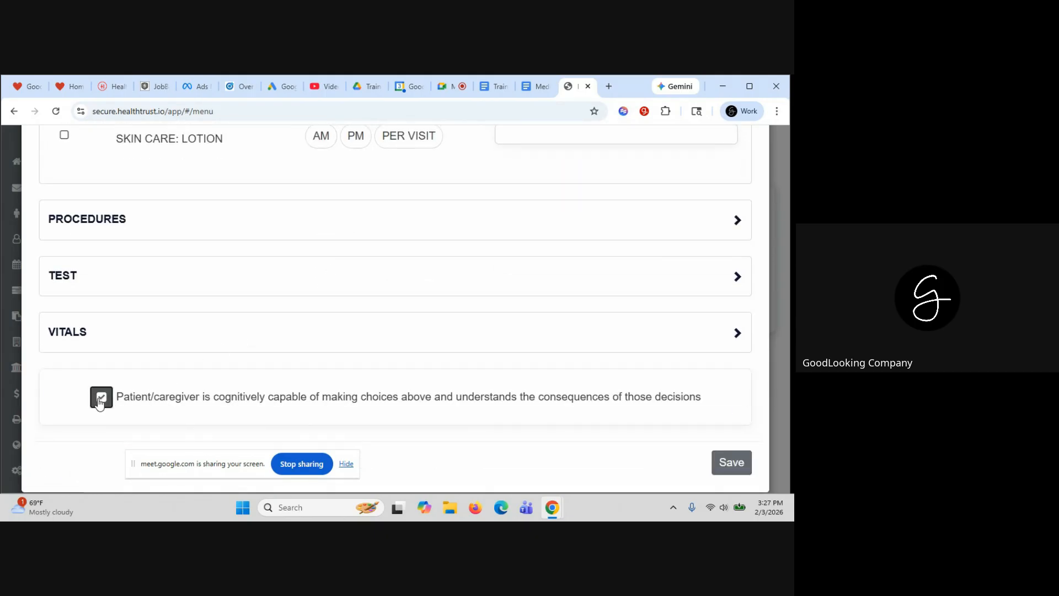
{"action": "left_click", "coordinate": [734, 462]}
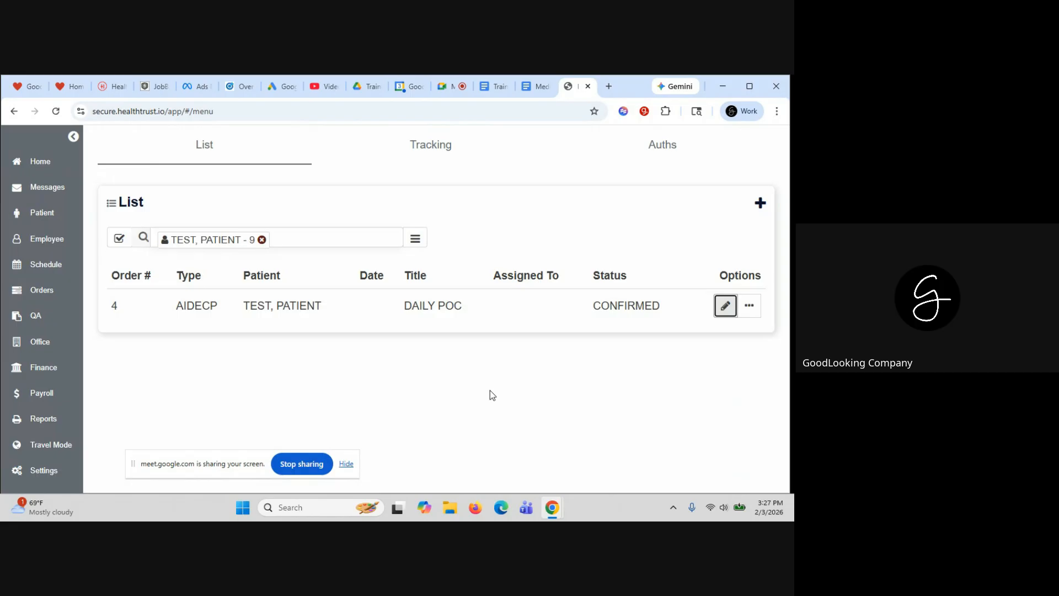
Find the test patient, open their schedule, and add an event on February 3, 2026
{"action": "left_click", "coordinate": [37, 214]}
{"action": "left_click", "coordinate": [246, 241]}
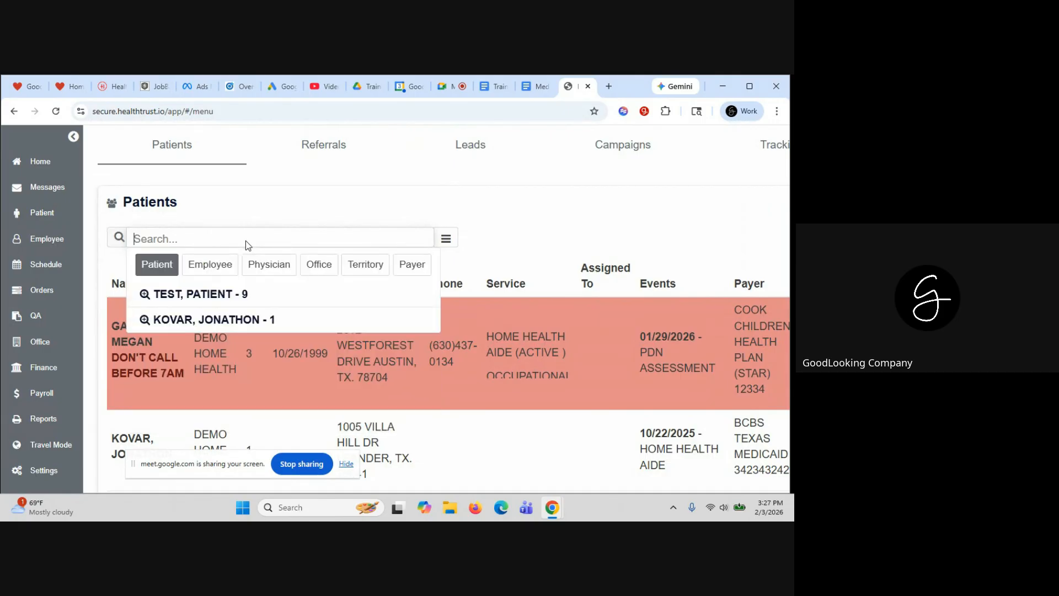
{"action": "left_click", "coordinate": [221, 299]}
{"action": "left_click", "coordinate": [237, 358]}
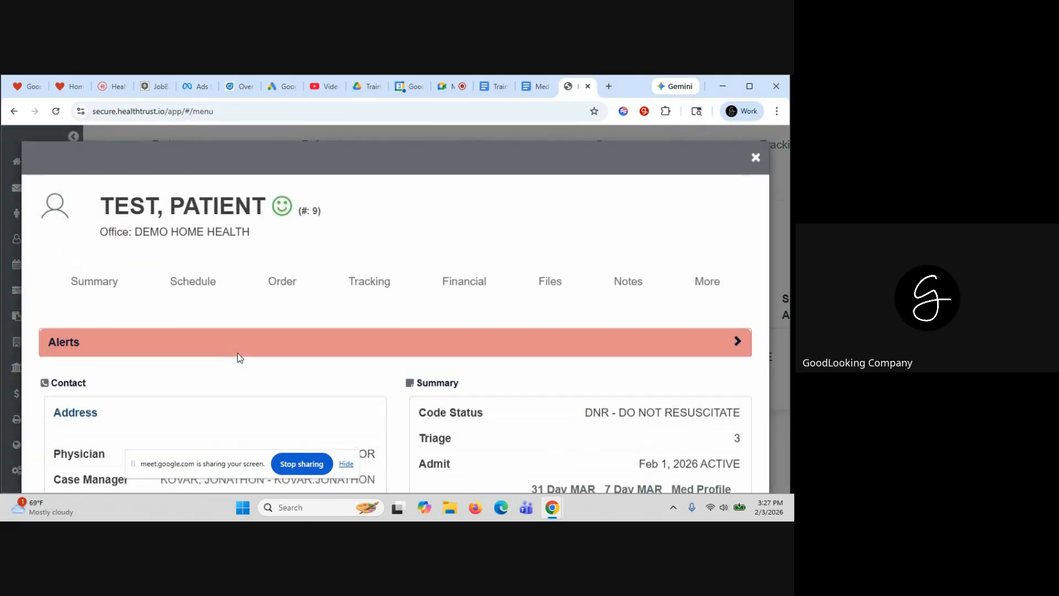
{"action": "left_click", "coordinate": [184, 287]}
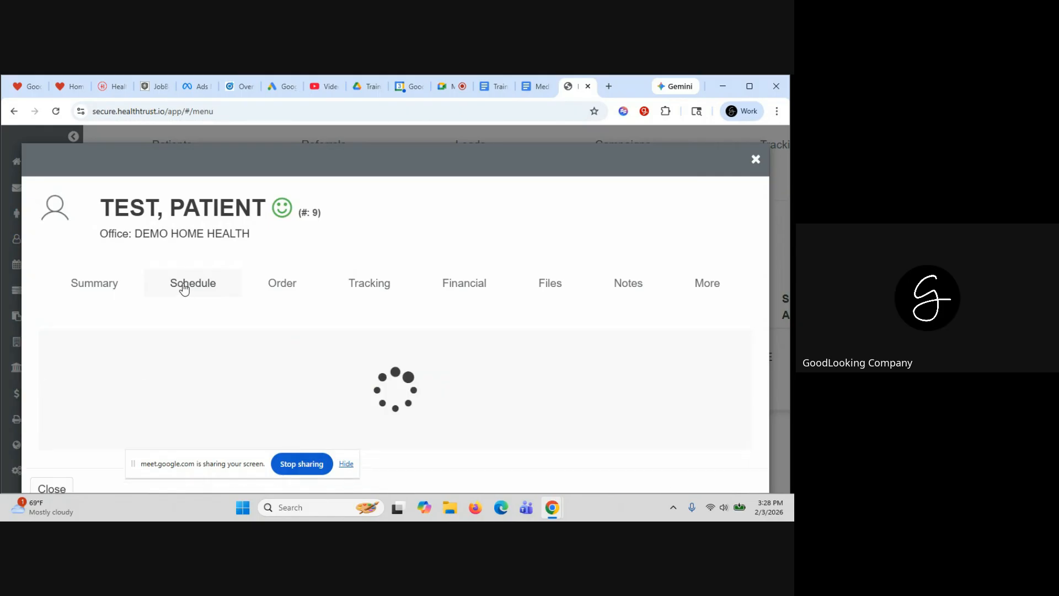
{"action": "scroll", "coordinate": [357, 291], "scroll_direction": "down", "scroll_amount": 2}
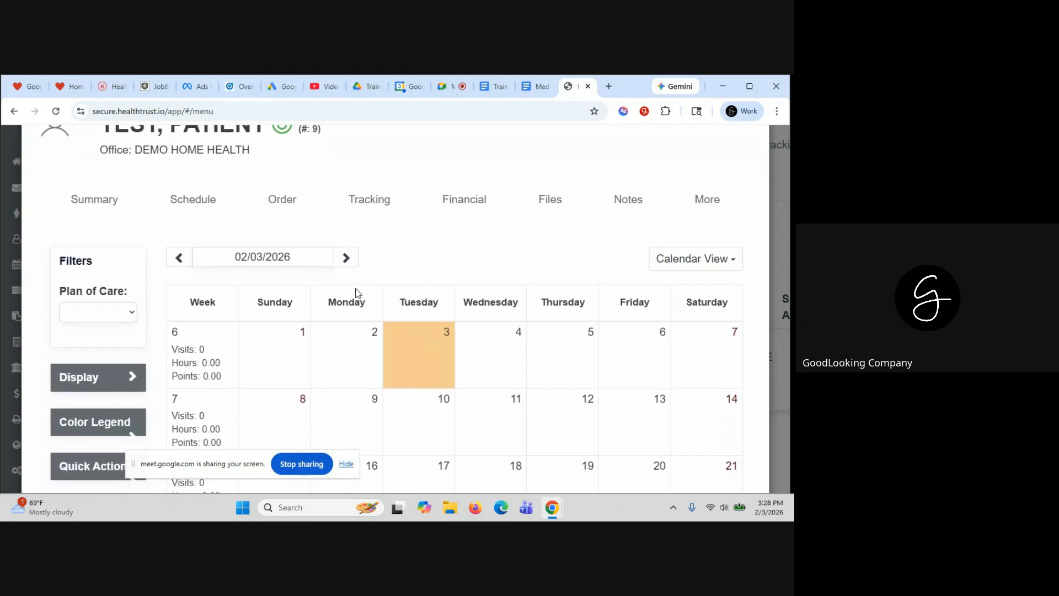
{"action": "left_click", "coordinate": [425, 327]}
Set the event service to HOME HEALTH AIDE from 1:00 PM to 1:30 PM
{"action": "left_click", "coordinate": [379, 321]}
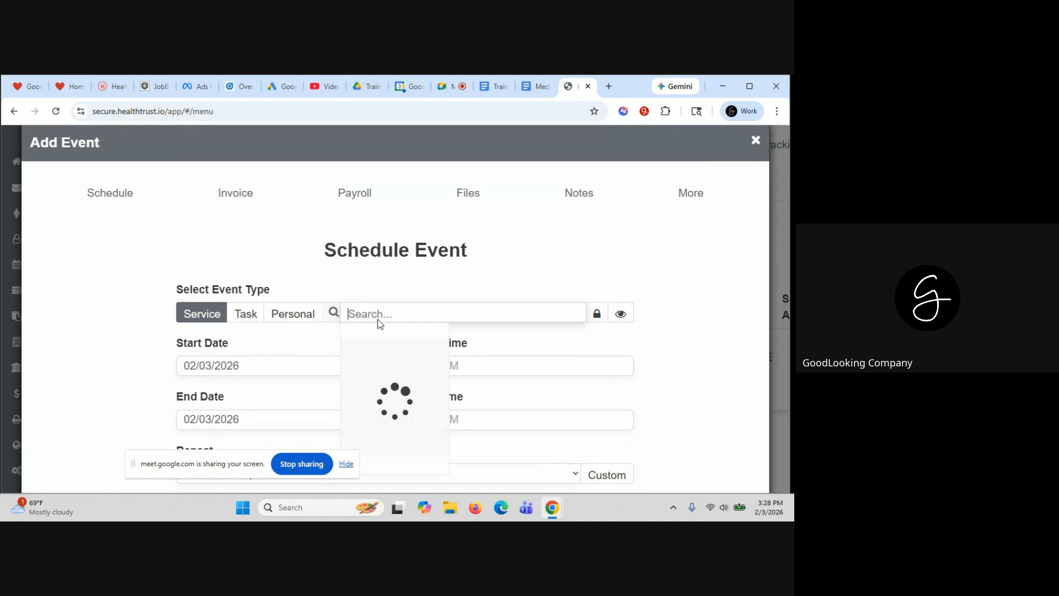
{"action": "left_click", "coordinate": [381, 334]}
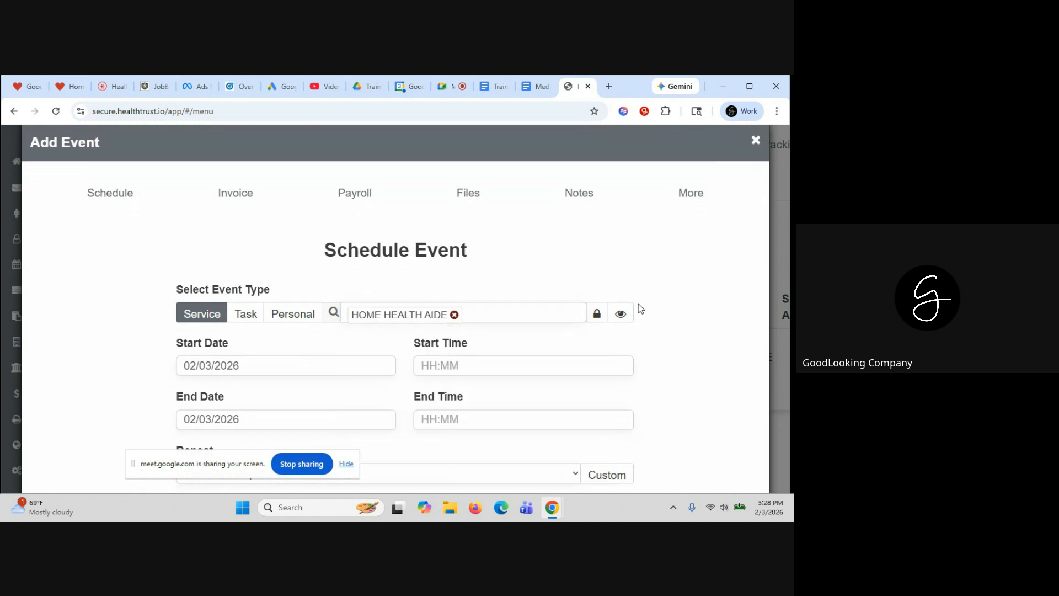
{"action": "scroll", "coordinate": [637, 308], "scroll_direction": "down", "scroll_amount": 1}
{"action": "left_click", "coordinate": [424, 296]}
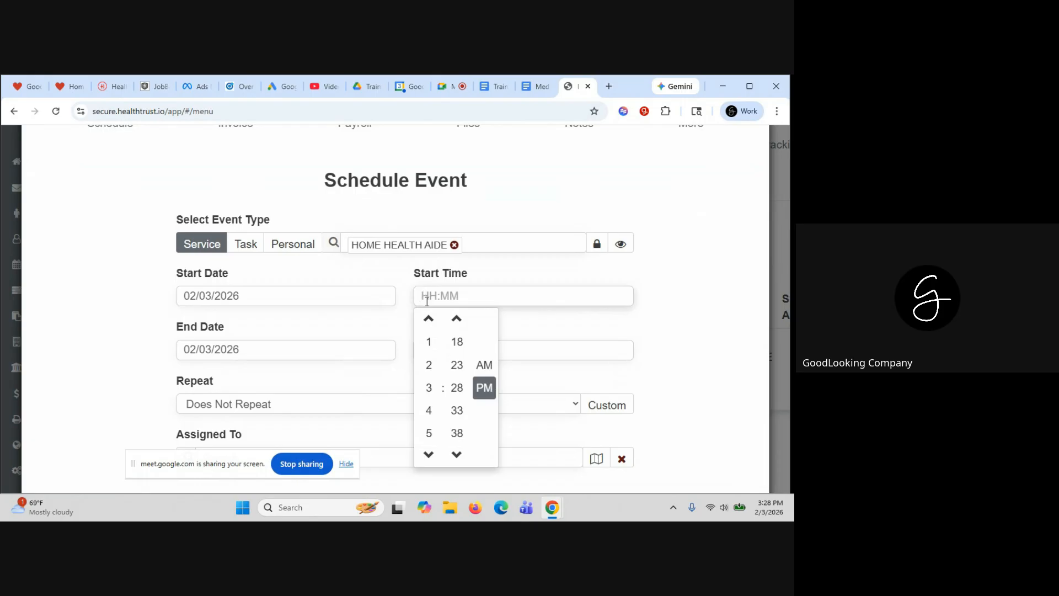
{"action": "left_click", "coordinate": [428, 342]}
{"action": "left_click", "coordinate": [704, 305]}
{"action": "scroll", "coordinate": [704, 305], "scroll_direction": "down", "scroll_amount": 1}
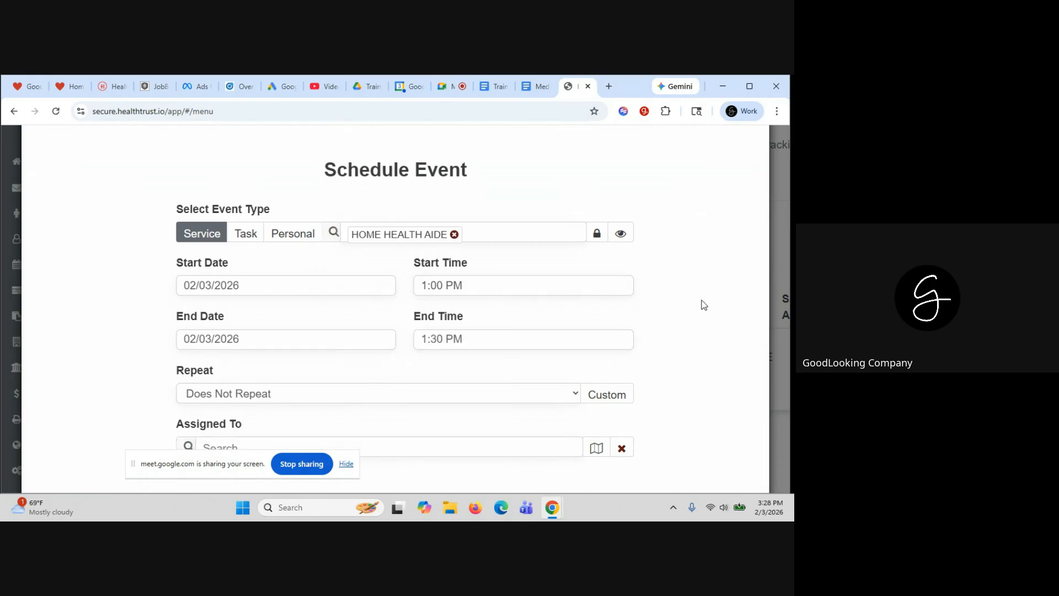
{"action": "scroll", "coordinate": [704, 306], "scroll_direction": "down", "scroll_amount": 1}
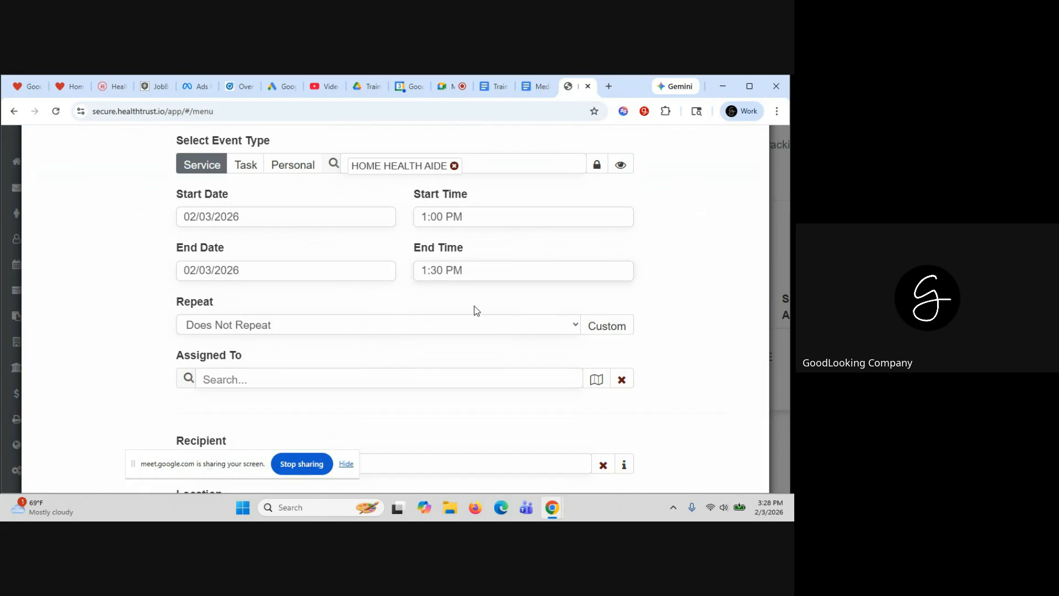
{"action": "left_click", "coordinate": [440, 269]}
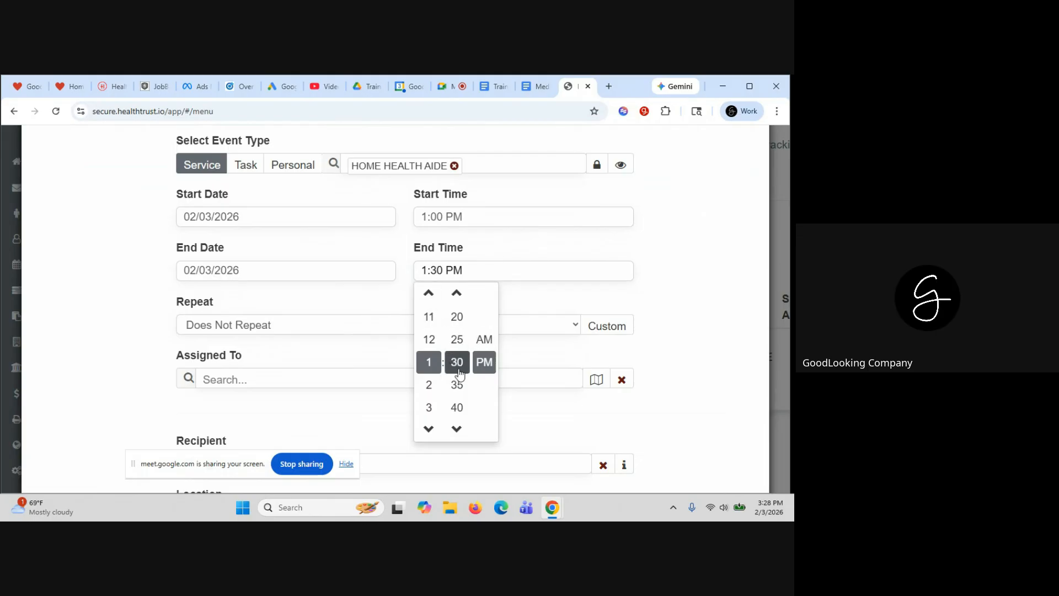
{"action": "left_click", "coordinate": [662, 315]}
{"action": "scroll", "coordinate": [661, 315], "scroll_direction": "down", "scroll_amount": 3}
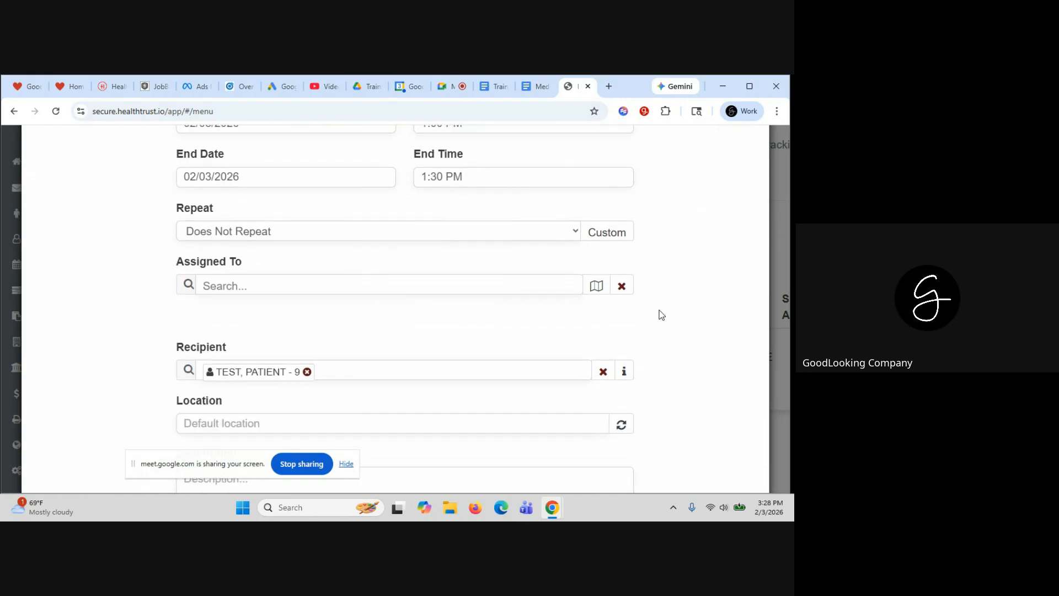
Assign an employee and try saving, which fails requiring a HOME HEALTH ATTENDANT assignee
{"action": "left_click", "coordinate": [230, 267]}
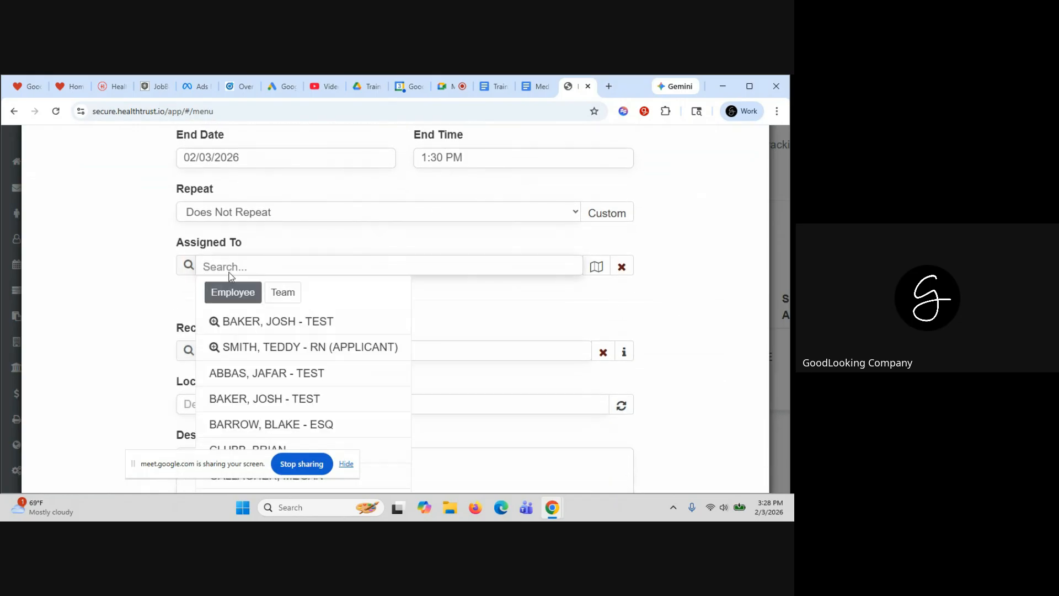
{"action": "type", "text": "JON"}
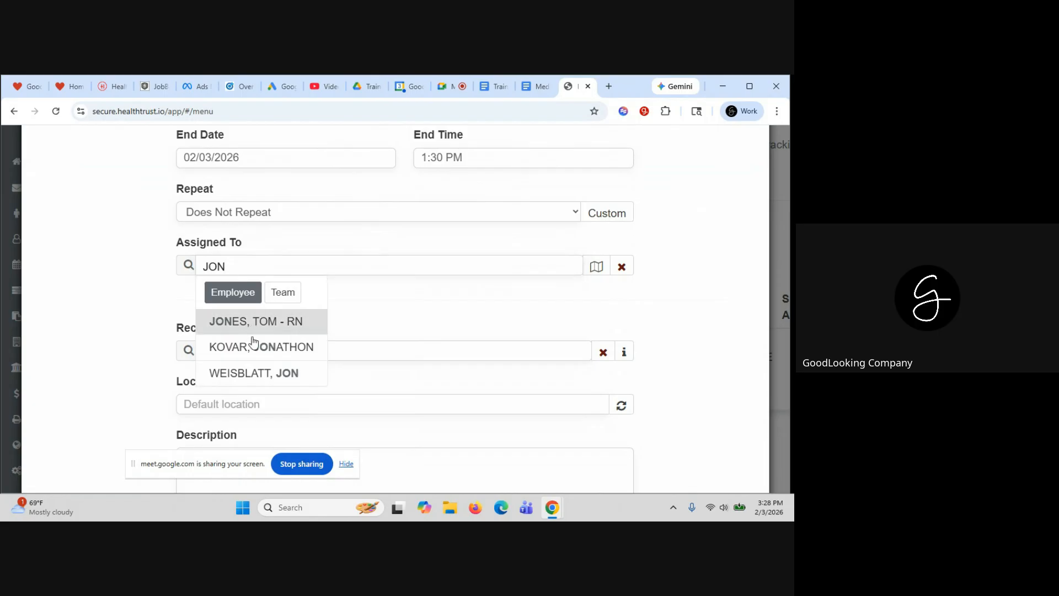
{"action": "left_click", "coordinate": [254, 349]}
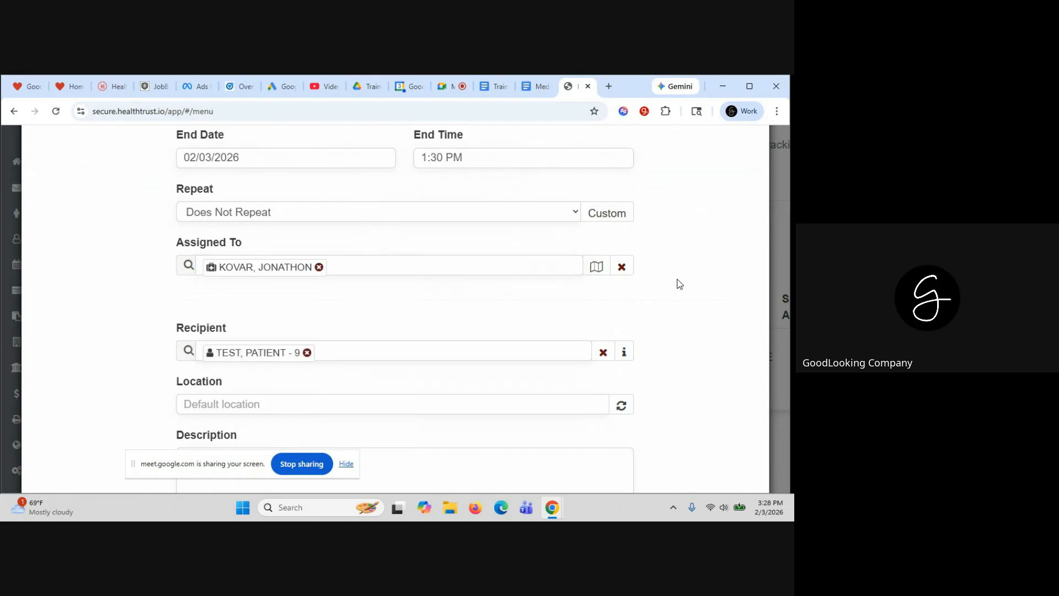
{"action": "scroll", "coordinate": [680, 285], "scroll_direction": "down", "scroll_amount": 5}
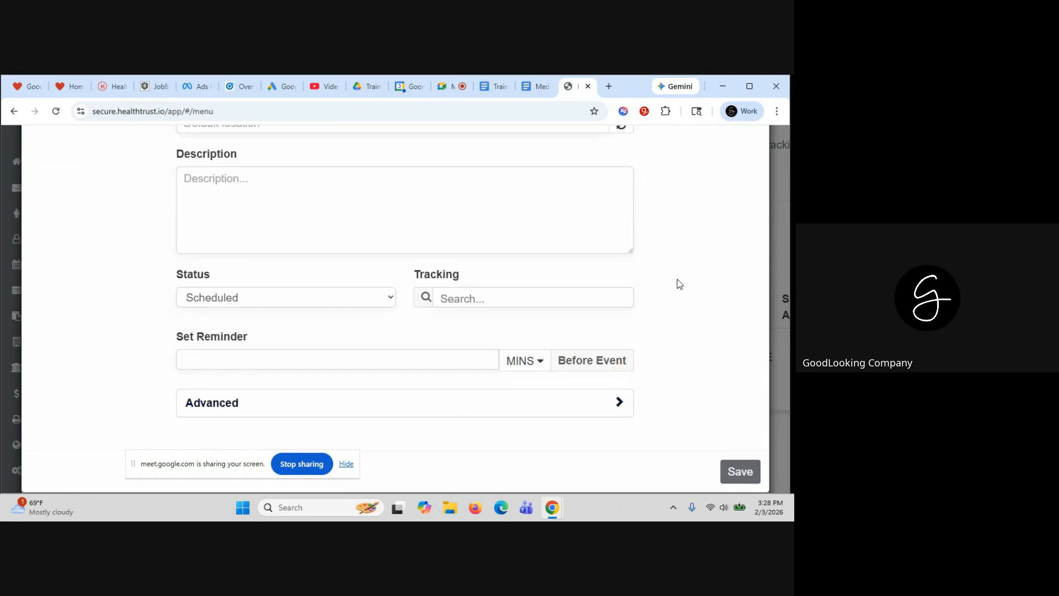
{"action": "left_click", "coordinate": [741, 471]}
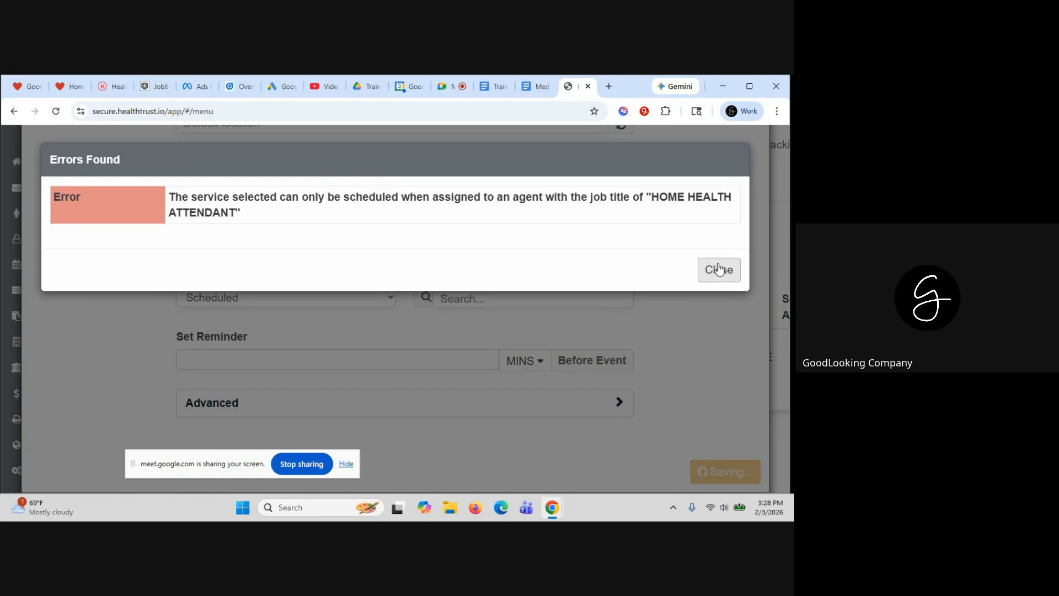
{"action": "left_click_drag", "start_coordinate": [247, 221], "coordinate": [126, 207]}
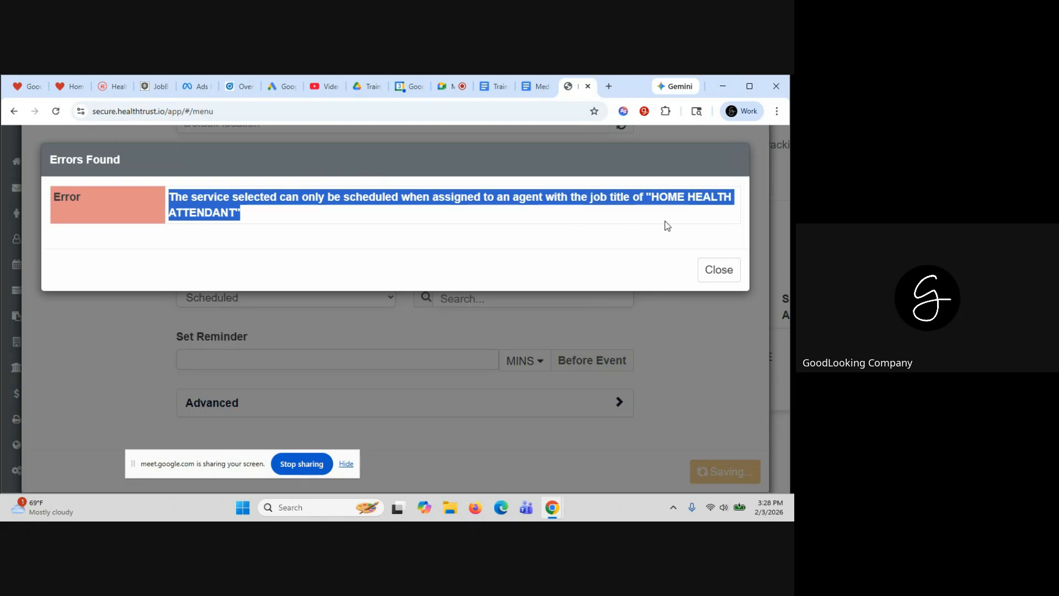
Close the HOME HEALTH ATTENDANT job-title error and discard the unsaved Home Health Aide event
{"action": "left_click", "coordinate": [719, 270]}
{"action": "scroll", "coordinate": [726, 270], "scroll_direction": "up", "scroll_amount": 5}
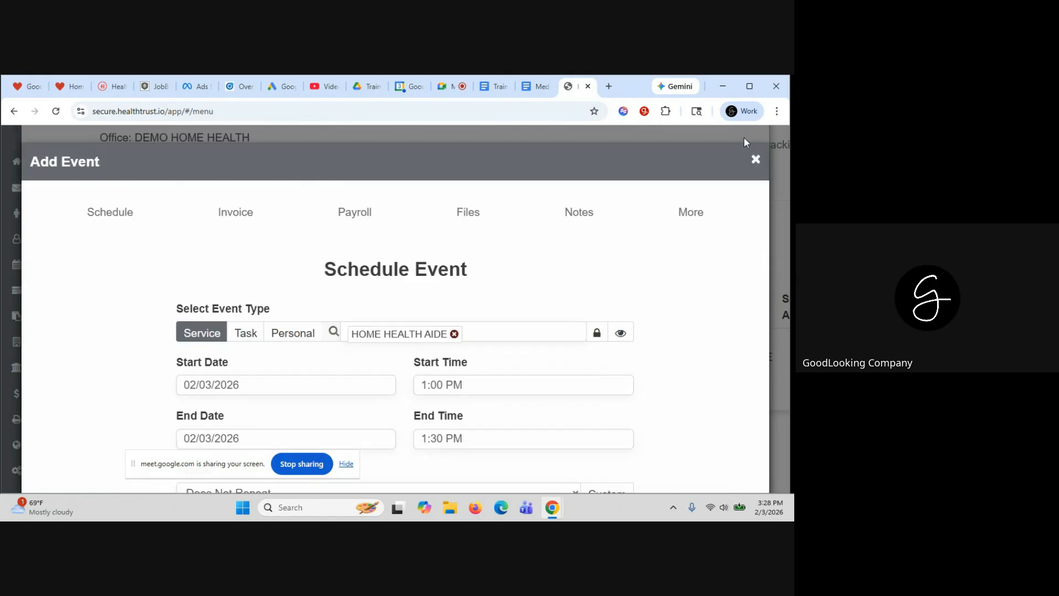
{"action": "left_click", "coordinate": [756, 160]}
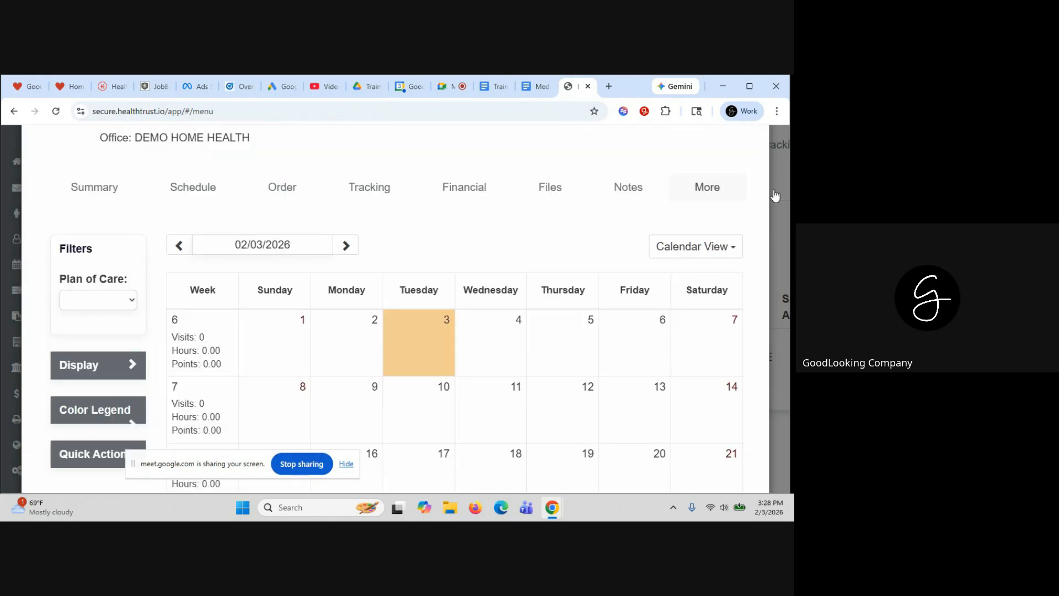
Close the test patient's record and open the registered nurse's employee record
{"action": "scroll", "coordinate": [525, 310], "scroll_direction": "up", "scroll_amount": 2}
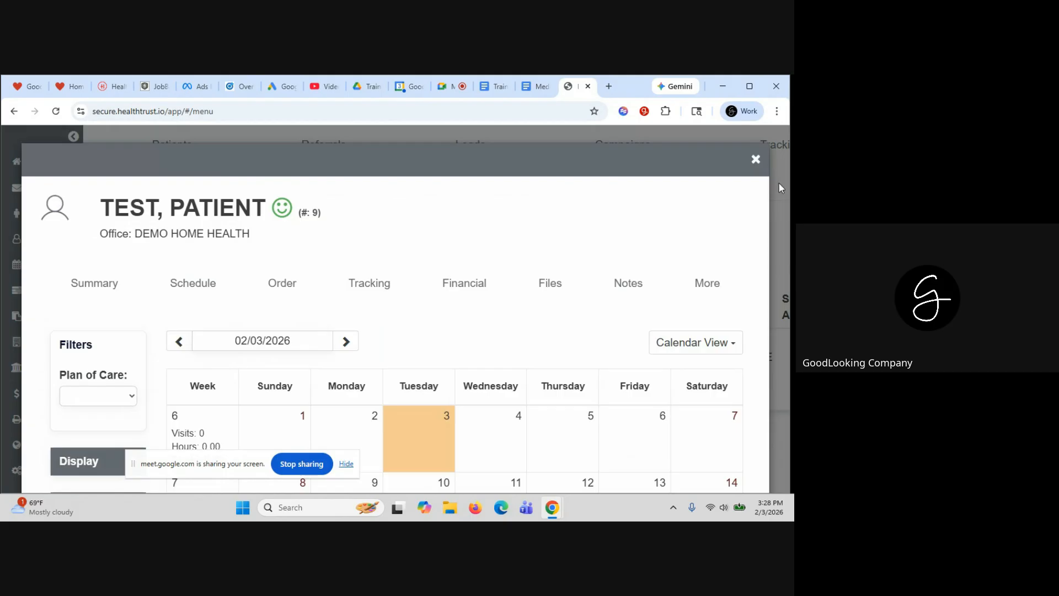
{"action": "left_click", "coordinate": [756, 160]}
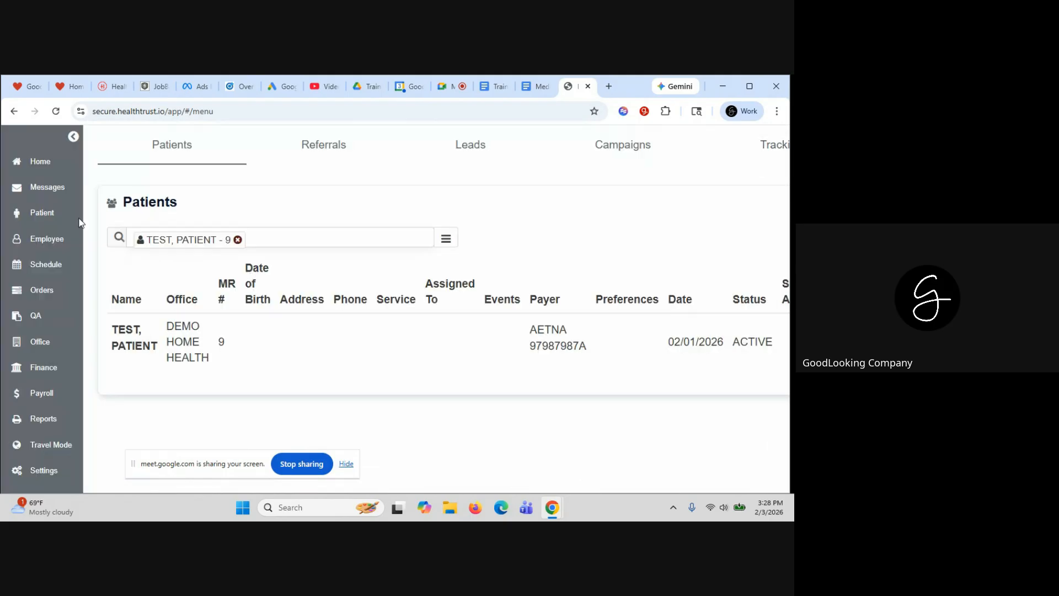
{"action": "left_click", "coordinate": [42, 245]}
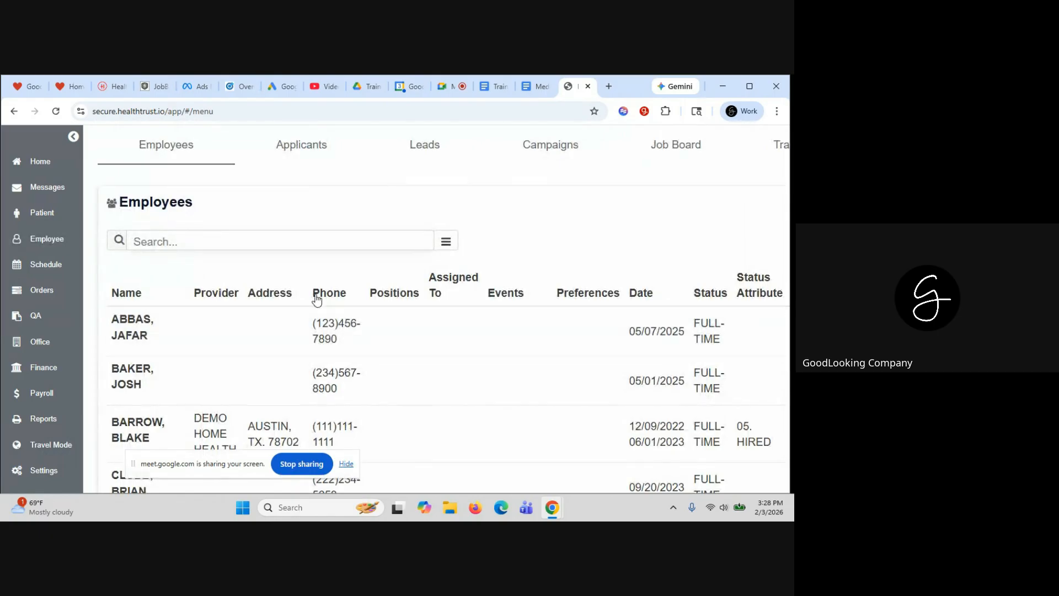
{"action": "scroll", "coordinate": [316, 300], "scroll_direction": "down", "scroll_amount": 5}
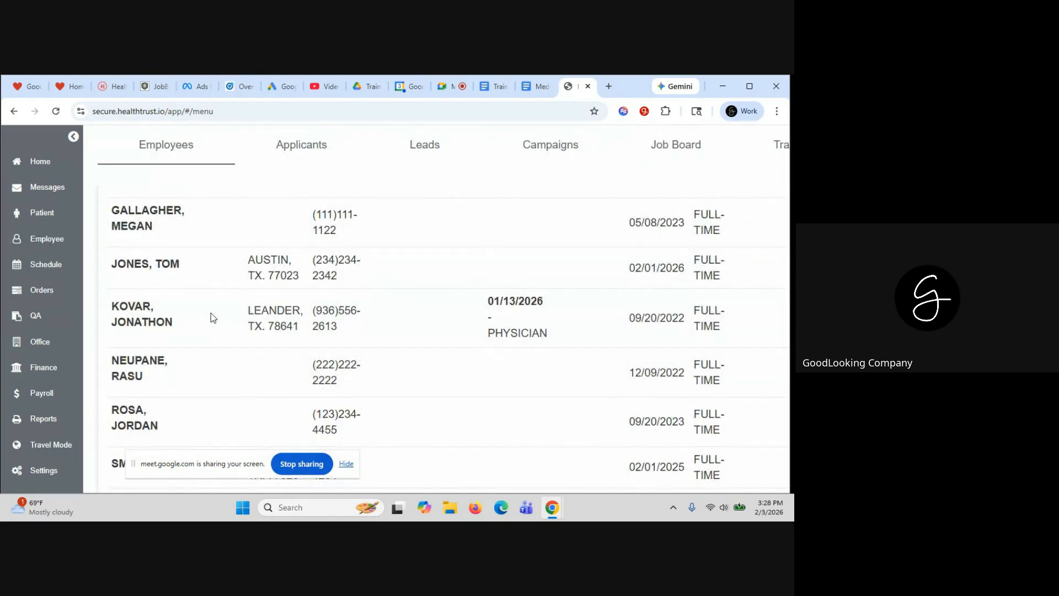
{"action": "left_click", "coordinate": [210, 313]}
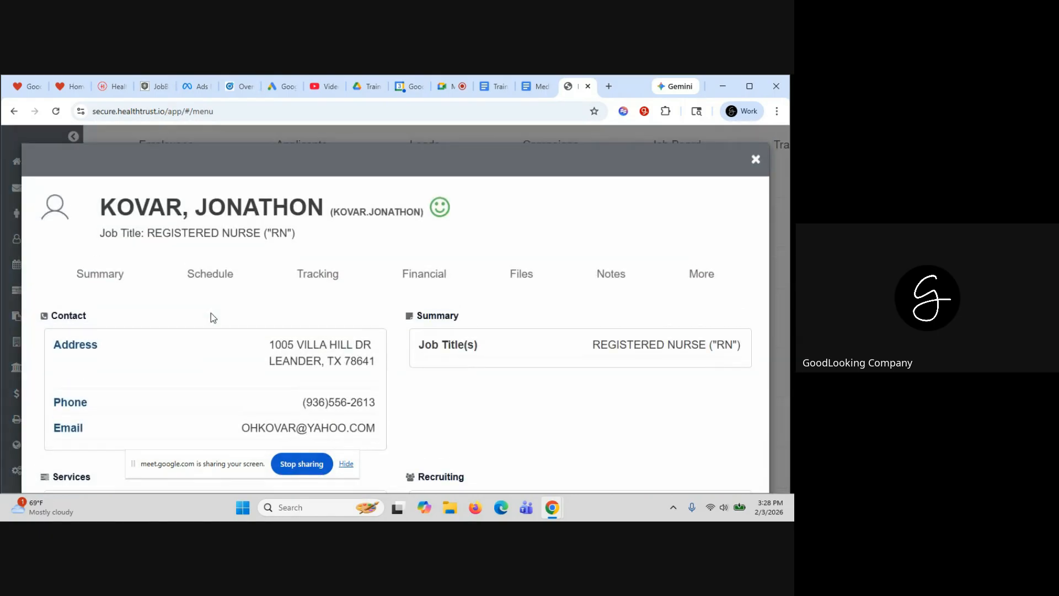
Add HOME HEALTH ATTENDANT to the nurse's job titles and save the employee
{"action": "left_click", "coordinate": [702, 275]}
{"action": "left_click", "coordinate": [689, 302]}
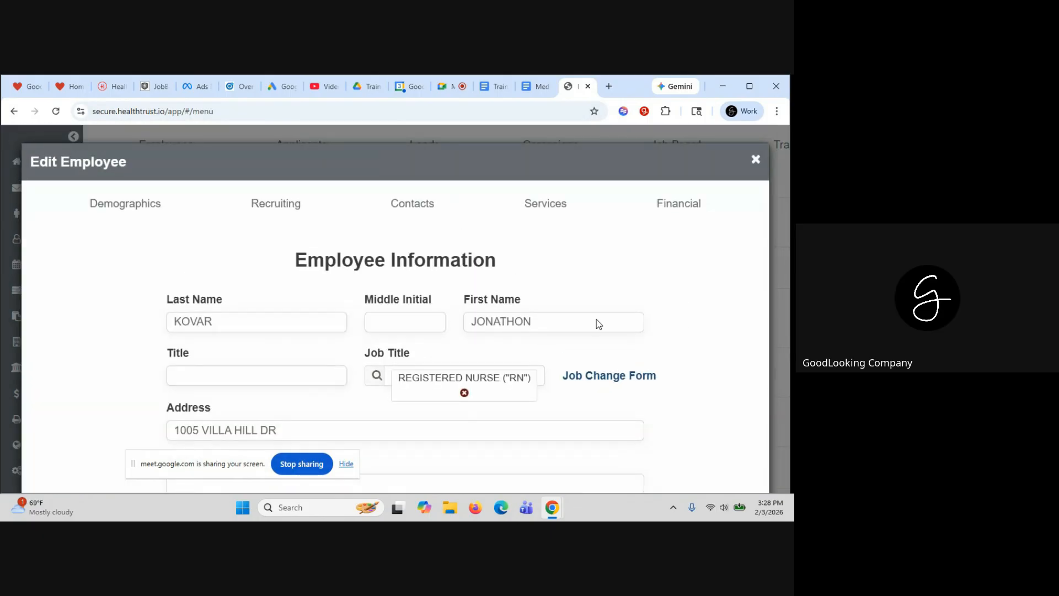
{"action": "left_click", "coordinate": [544, 375]}
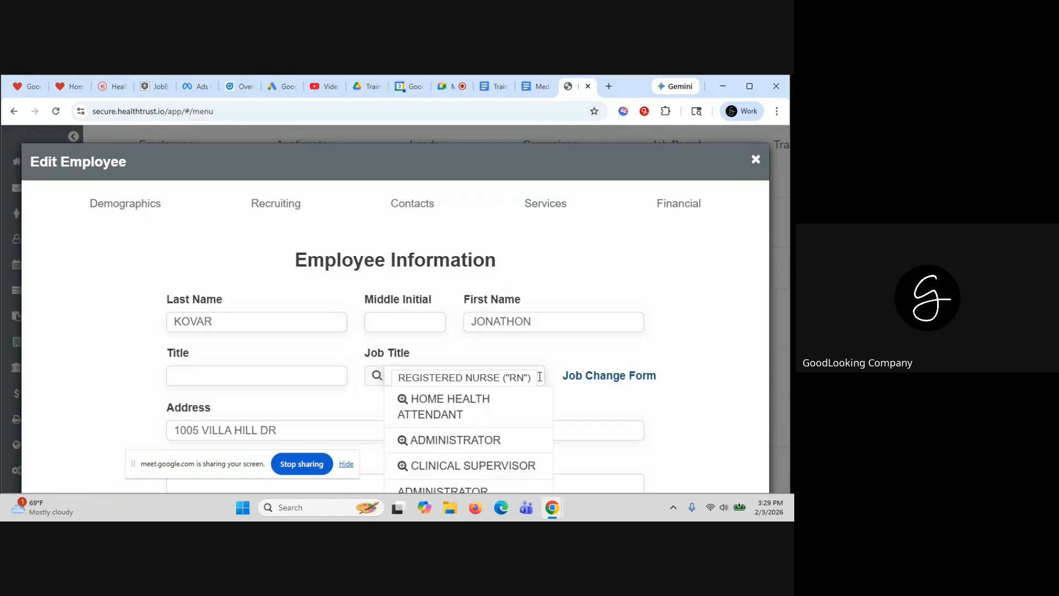
{"action": "left_click", "coordinate": [444, 407]}
{"action": "scroll", "coordinate": [693, 396], "scroll_direction": "down", "scroll_amount": 10}
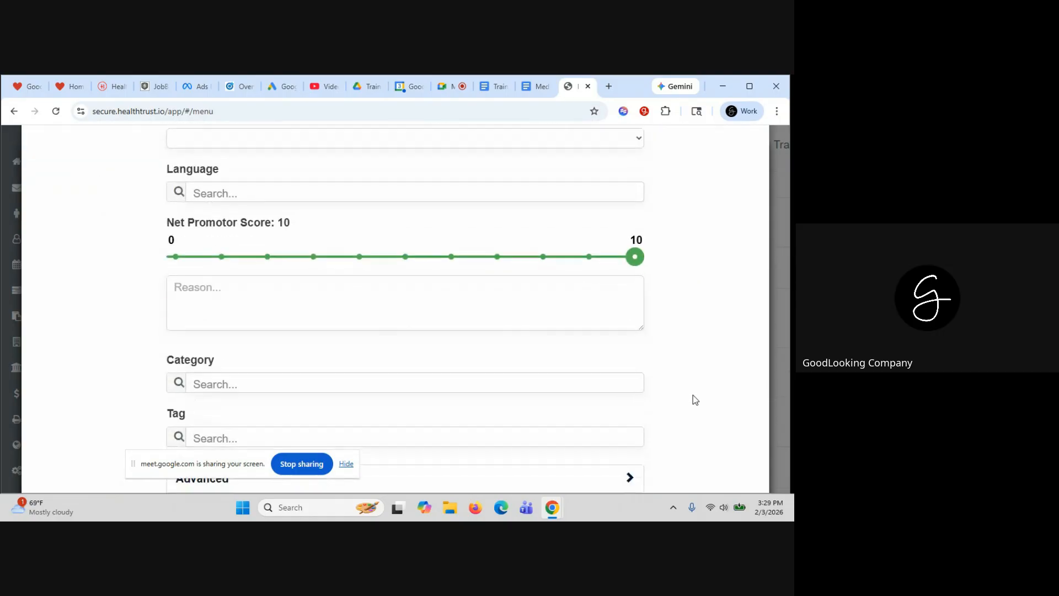
{"action": "scroll", "coordinate": [693, 395], "scroll_direction": "down", "scroll_amount": 1}
{"action": "left_click", "coordinate": [742, 470]}
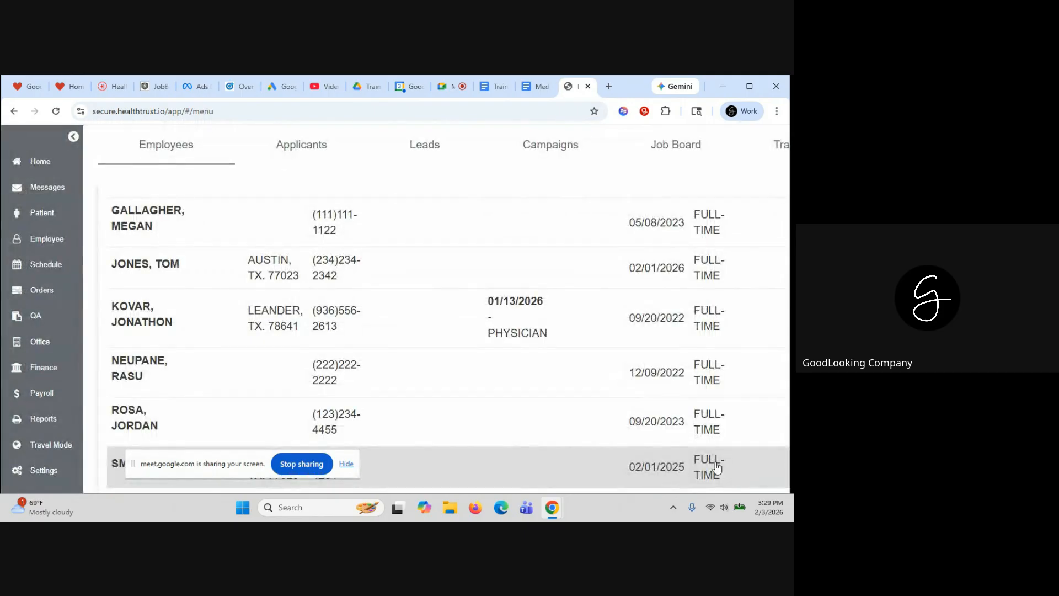
Find the test patient, open their schedule, and add an event on Tuesday, February 3
{"action": "left_click", "coordinate": [44, 221]}
{"action": "left_click", "coordinate": [267, 244]}
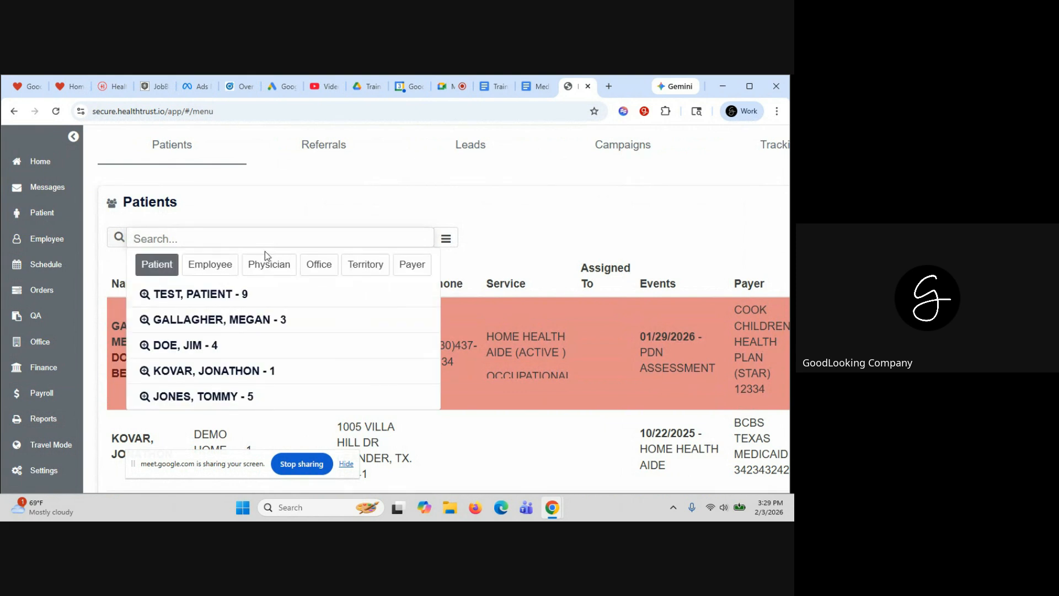
{"action": "left_click", "coordinate": [243, 295]}
{"action": "left_click", "coordinate": [276, 339]}
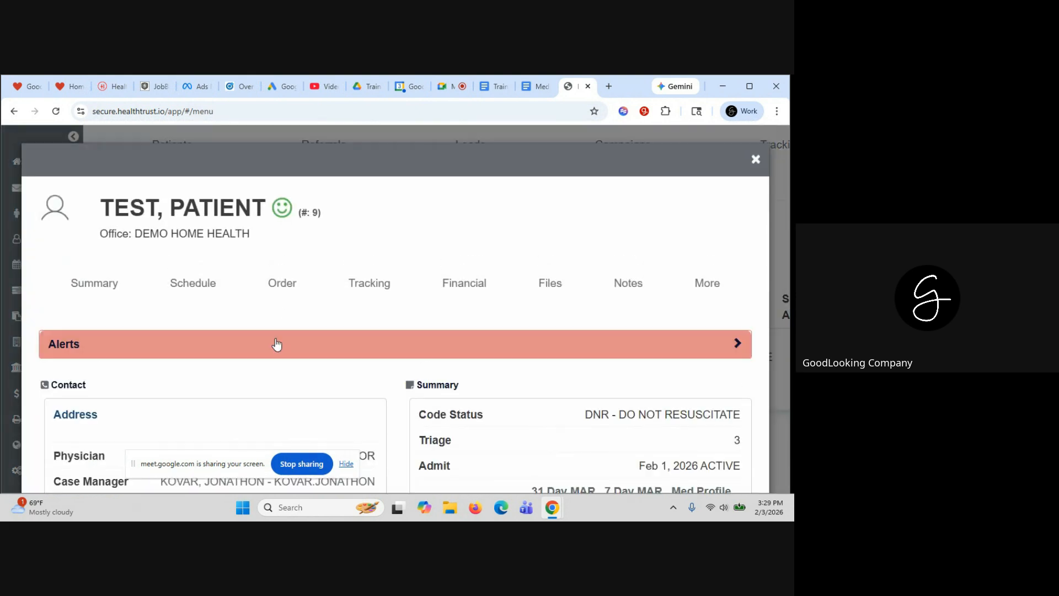
{"action": "left_click", "coordinate": [201, 283]}
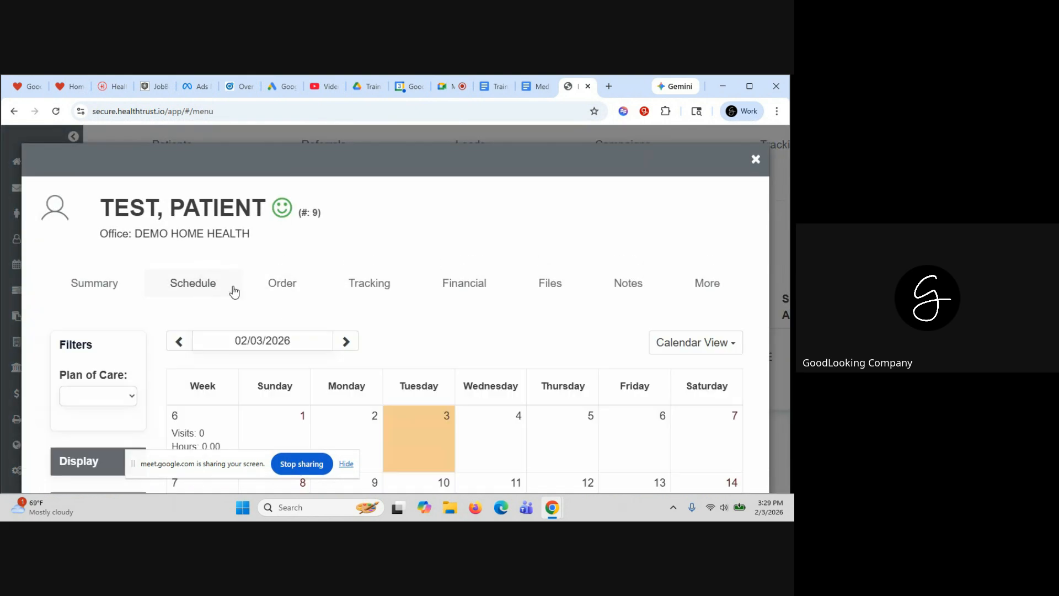
{"action": "left_click", "coordinate": [423, 435]}
Set the event service to HOME HEALTH AIDE starting at 1:00 PM
{"action": "left_click", "coordinate": [397, 334]}
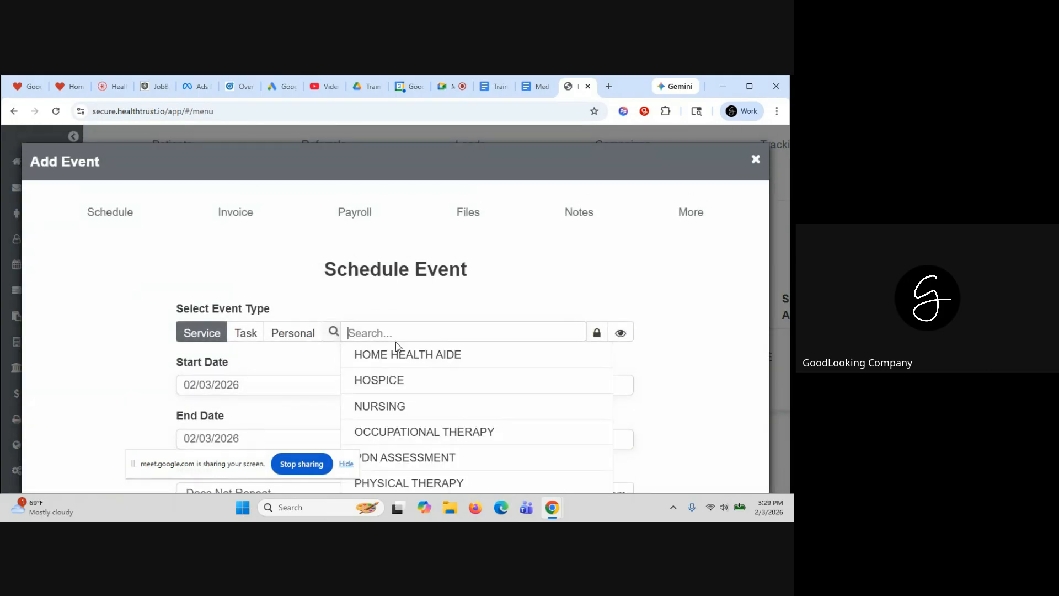
{"action": "left_click", "coordinate": [395, 353]}
{"action": "scroll", "coordinate": [455, 409], "scroll_direction": "down", "scroll_amount": 2}
{"action": "left_click", "coordinate": [419, 271]}
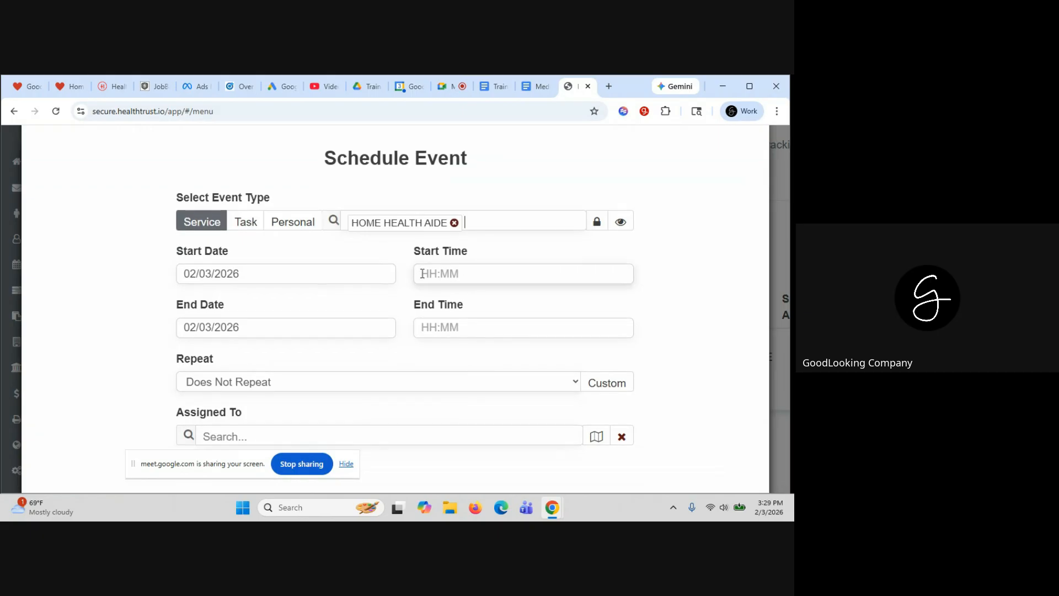
{"action": "left_click", "coordinate": [428, 316]}
{"action": "scroll", "coordinate": [666, 316], "scroll_direction": "down", "scroll_amount": 4}
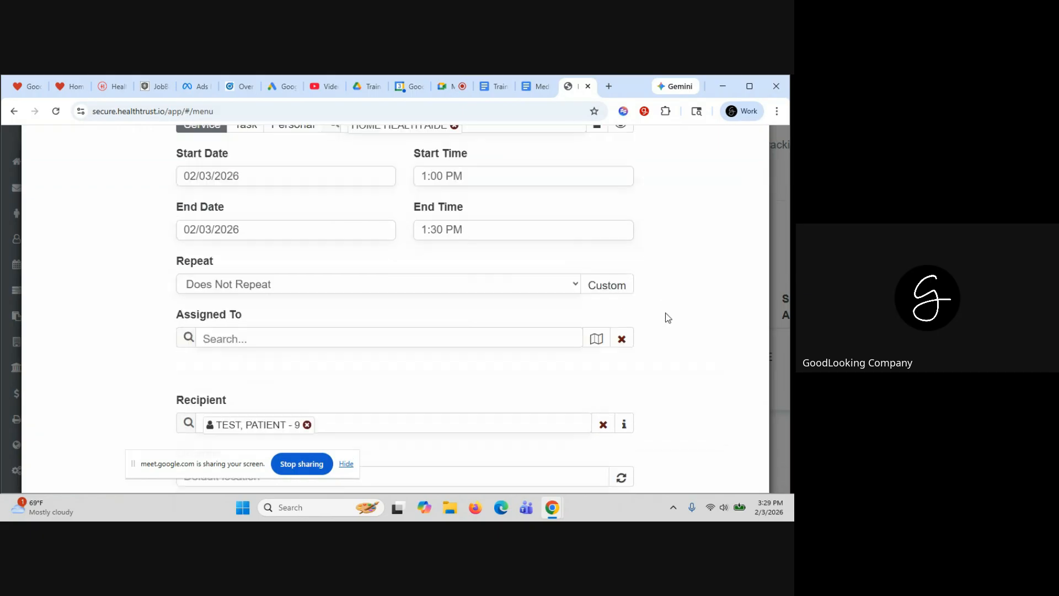
Assign the newly qualified nurse (searched 'JON') and save the visit
{"action": "left_click", "coordinate": [239, 210]}
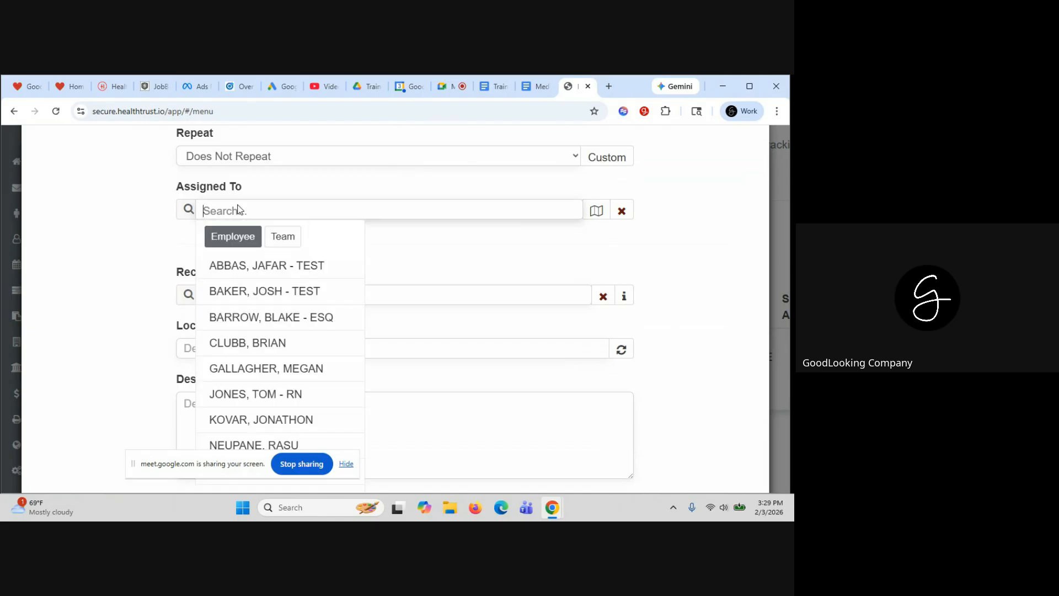
{"action": "type", "text": "JON"}
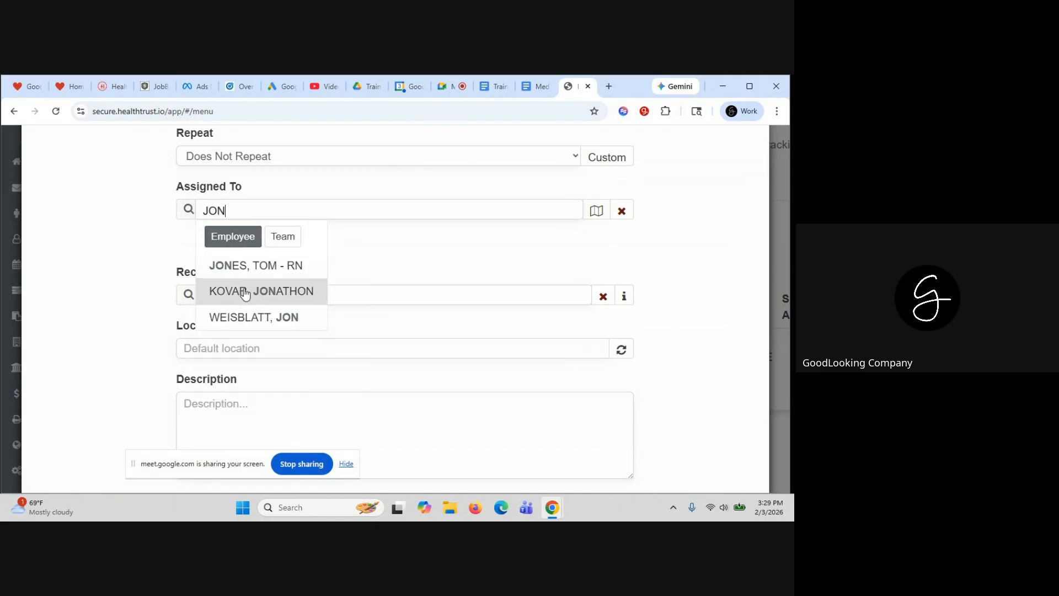
{"action": "left_click", "coordinate": [246, 290]}
{"action": "scroll", "coordinate": [740, 373], "scroll_direction": "down", "scroll_amount": 4}
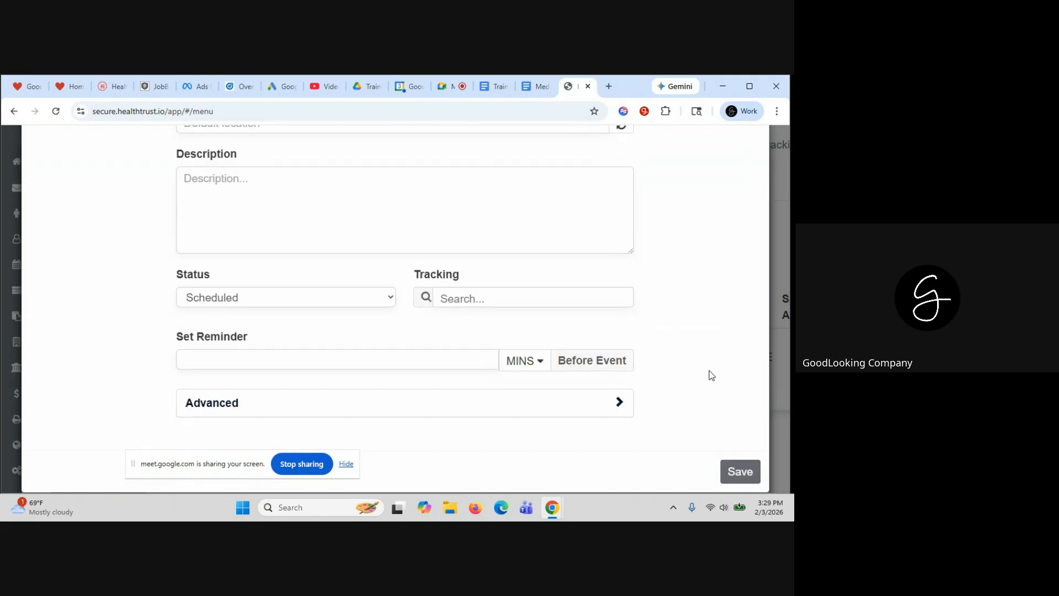
{"action": "left_click", "coordinate": [737, 469]}
{"action": "scroll", "coordinate": [597, 253], "scroll_direction": "down", "scroll_amount": 2}
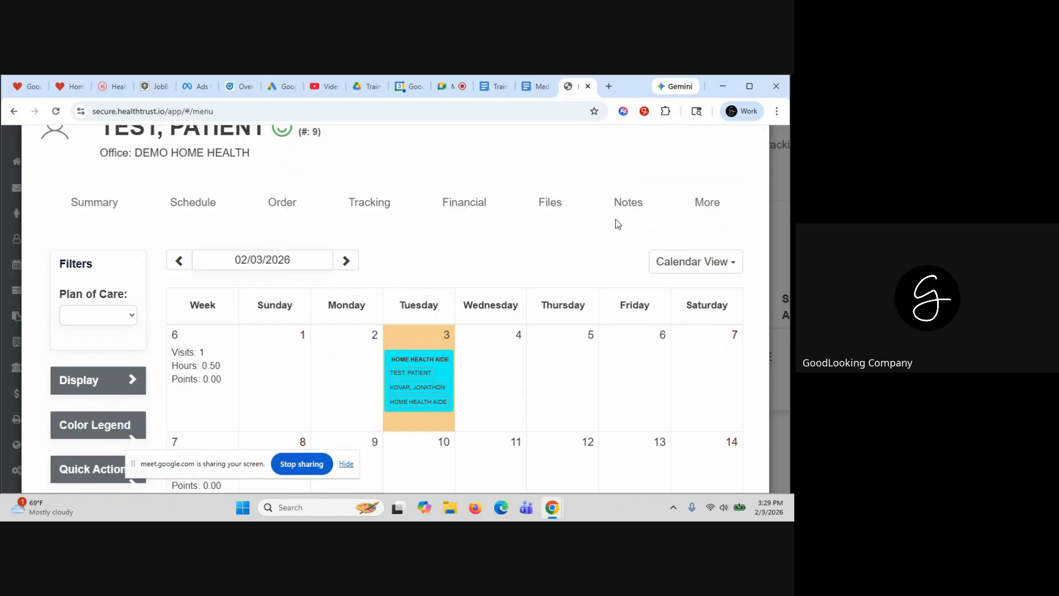
{"action": "scroll", "coordinate": [618, 224], "scroll_direction": "up", "scroll_amount": 2}
From the Home dashboard's My Schedule, open the 02/03/2026 Home Health Aide visit for editing
{"action": "left_click", "coordinate": [756, 159]}
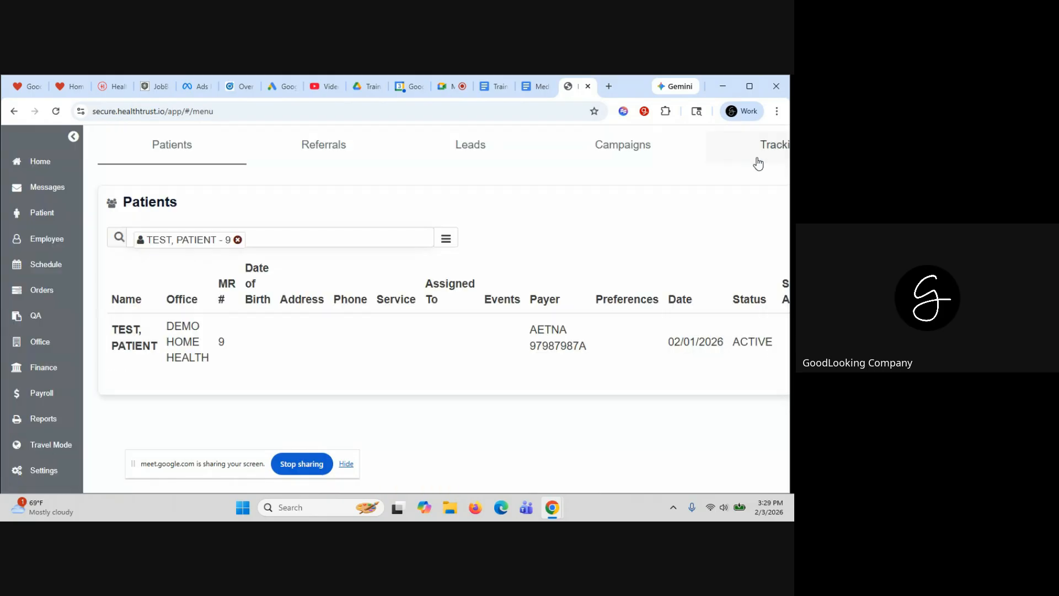
{"action": "left_click", "coordinate": [44, 161]}
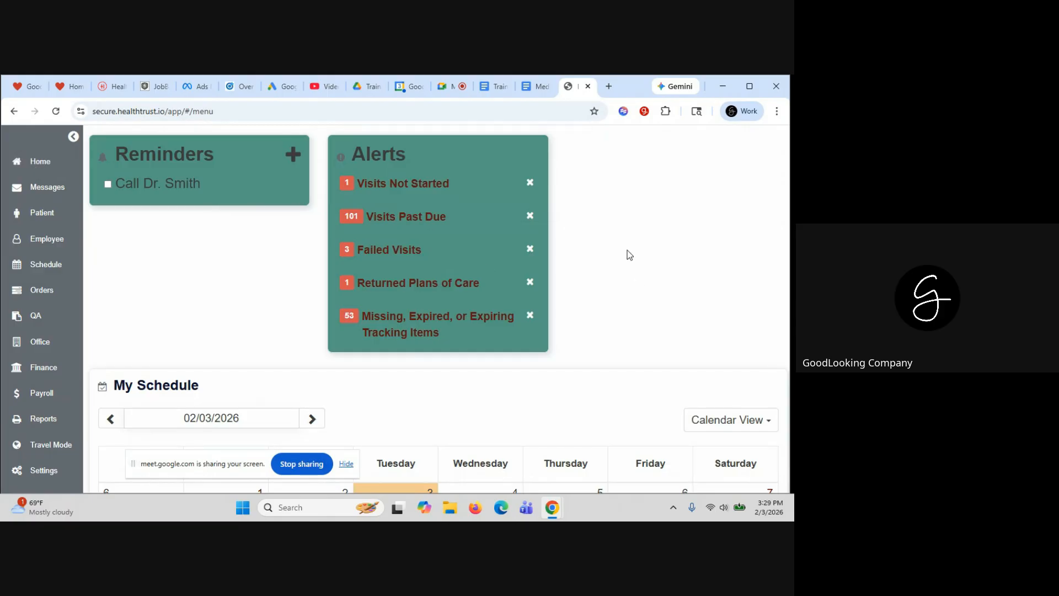
{"action": "scroll", "coordinate": [630, 254], "scroll_direction": "down", "scroll_amount": 3}
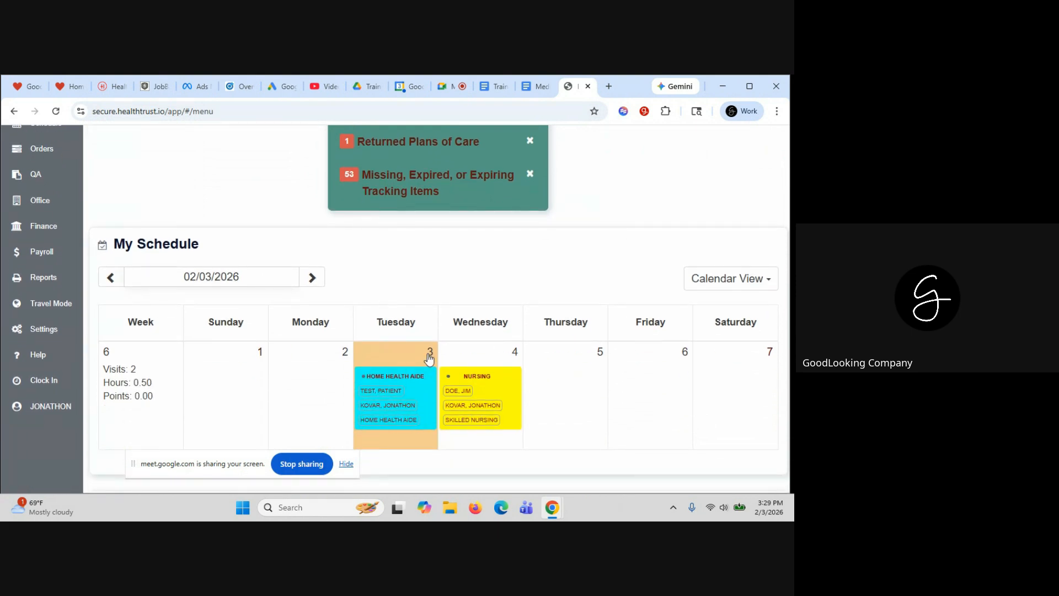
{"action": "scroll", "coordinate": [457, 407], "scroll_direction": "down", "scroll_amount": 1}
{"action": "scroll", "coordinate": [458, 407], "scroll_direction": "down", "scroll_amount": 1}
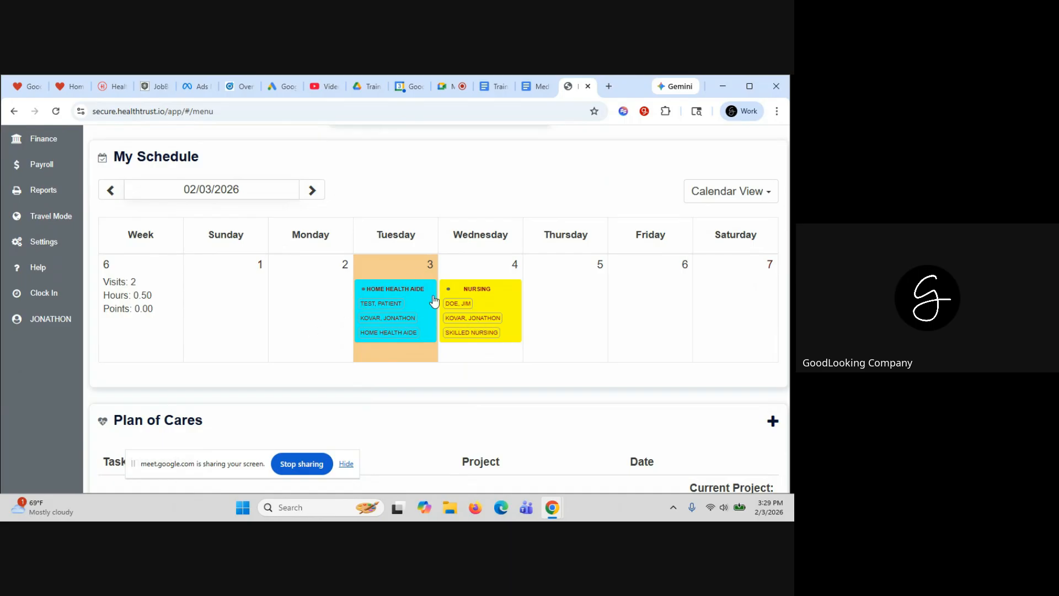
{"action": "left_click", "coordinate": [404, 293]}
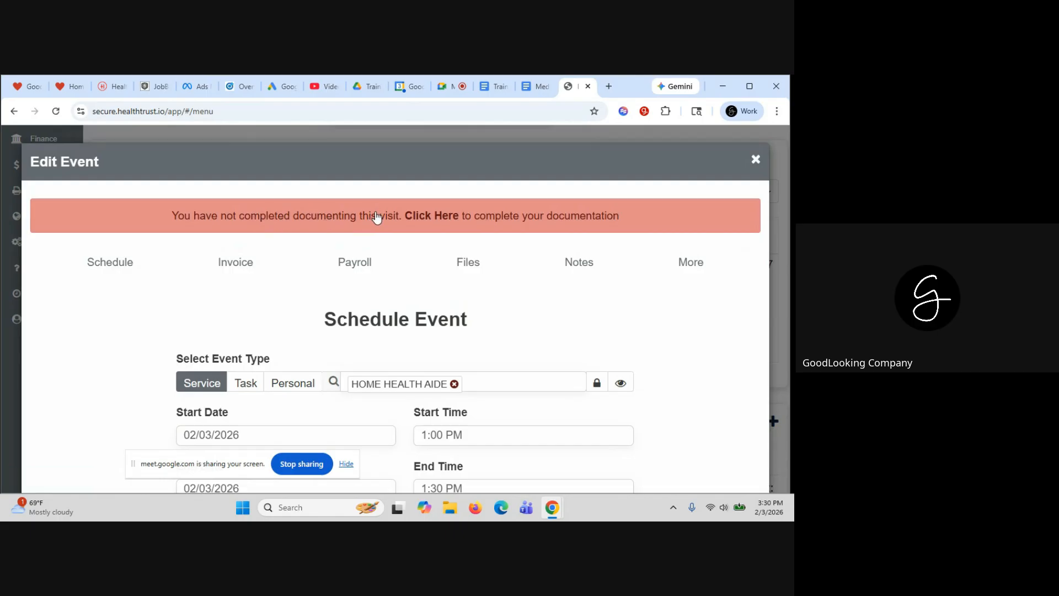
Start the visit's documentation and allow the browser to use the device location
{"action": "left_click", "coordinate": [435, 215]}
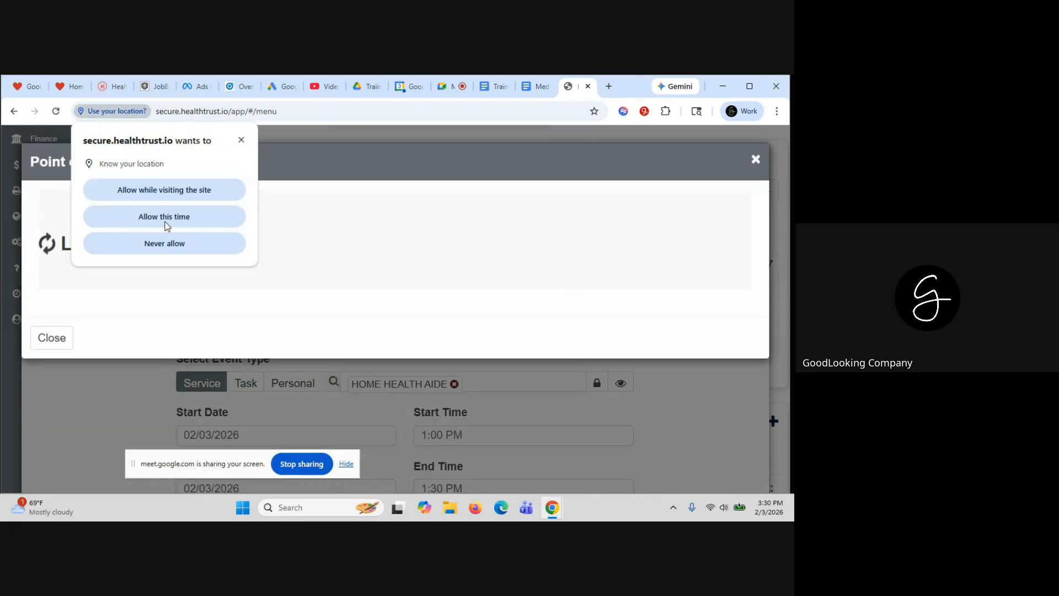
{"action": "left_click", "coordinate": [172, 190]}
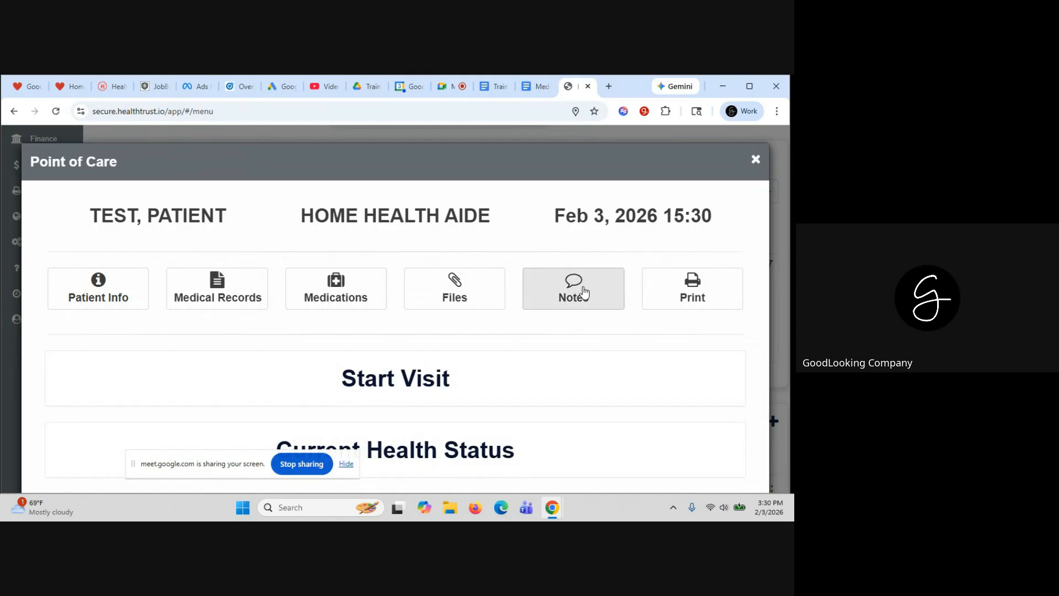
Review the patient's information and medical records, closing each view
{"action": "scroll", "coordinate": [579, 333], "scroll_direction": "down", "scroll_amount": 1}
{"action": "scroll", "coordinate": [582, 336], "scroll_direction": "down", "scroll_amount": 2}
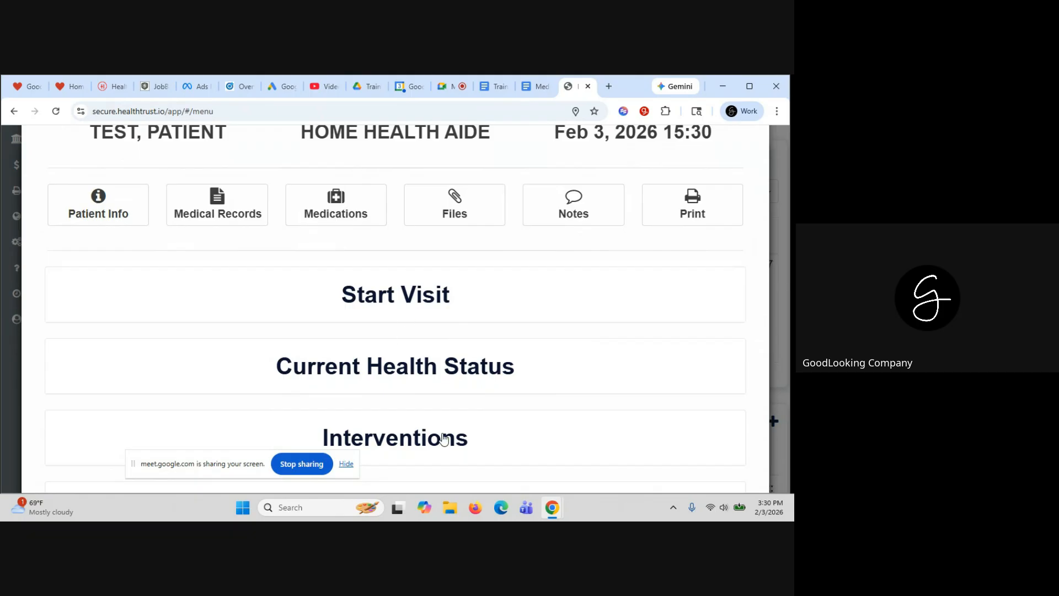
{"action": "scroll", "coordinate": [442, 439], "scroll_direction": "down", "scroll_amount": 1}
{"action": "scroll", "coordinate": [443, 439], "scroll_direction": "up", "scroll_amount": 3}
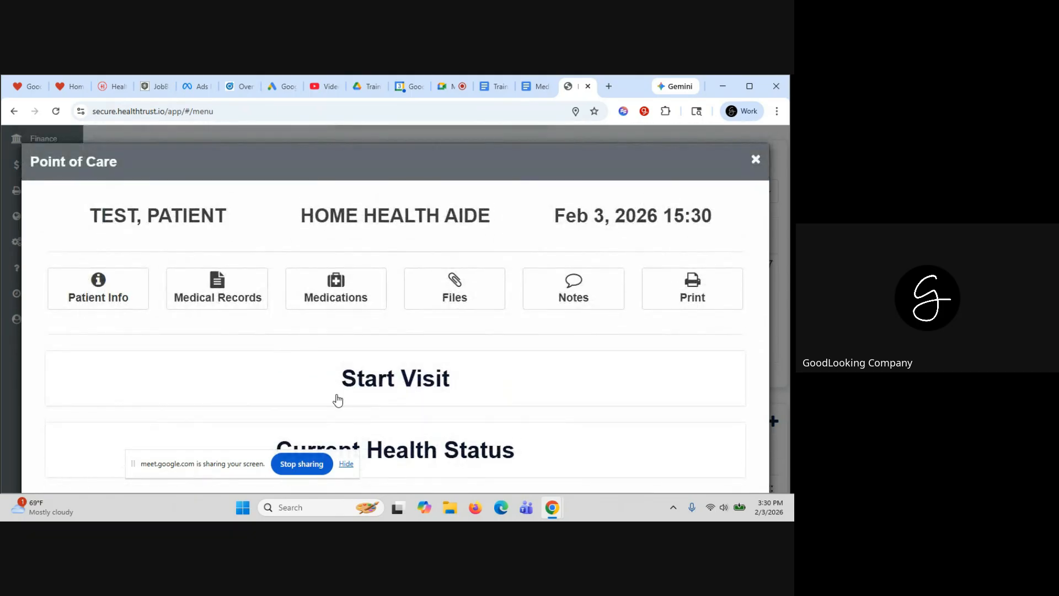
{"action": "left_click", "coordinate": [105, 299]}
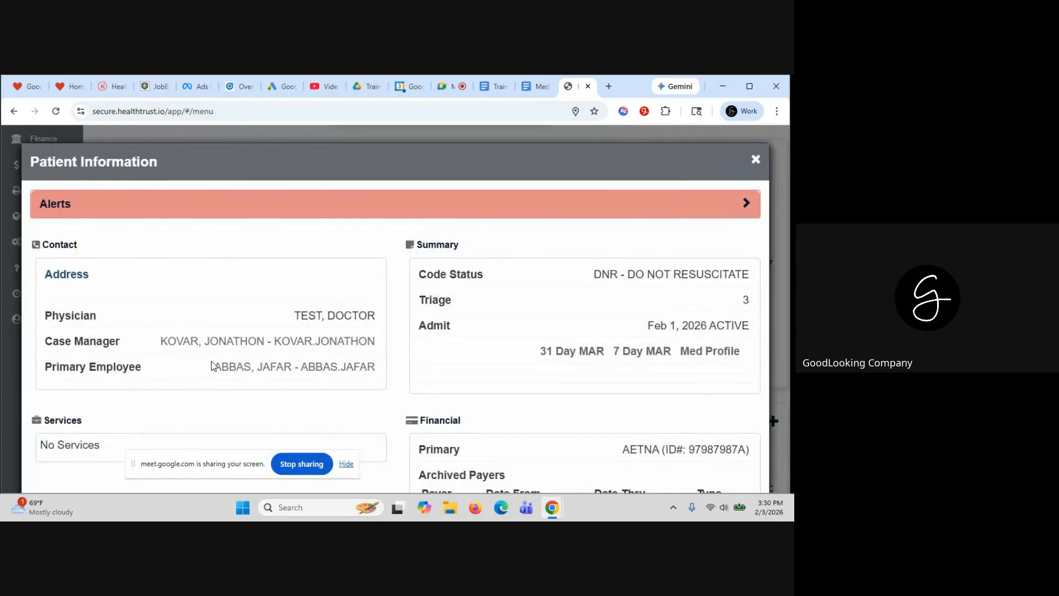
{"action": "left_click", "coordinate": [756, 160]}
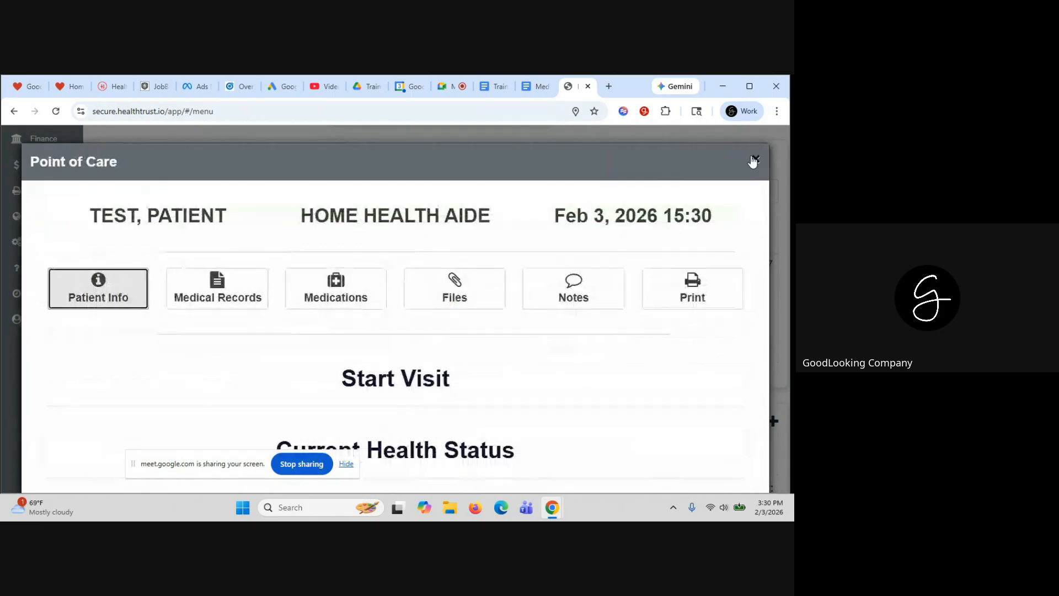
{"action": "left_click", "coordinate": [217, 287]}
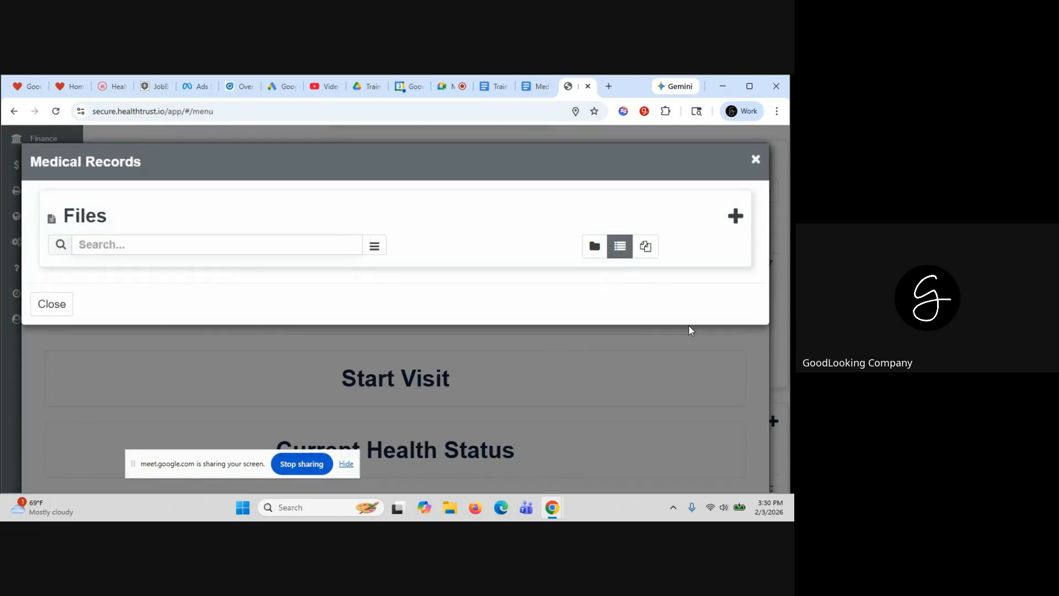
{"action": "left_click", "coordinate": [754, 161]}
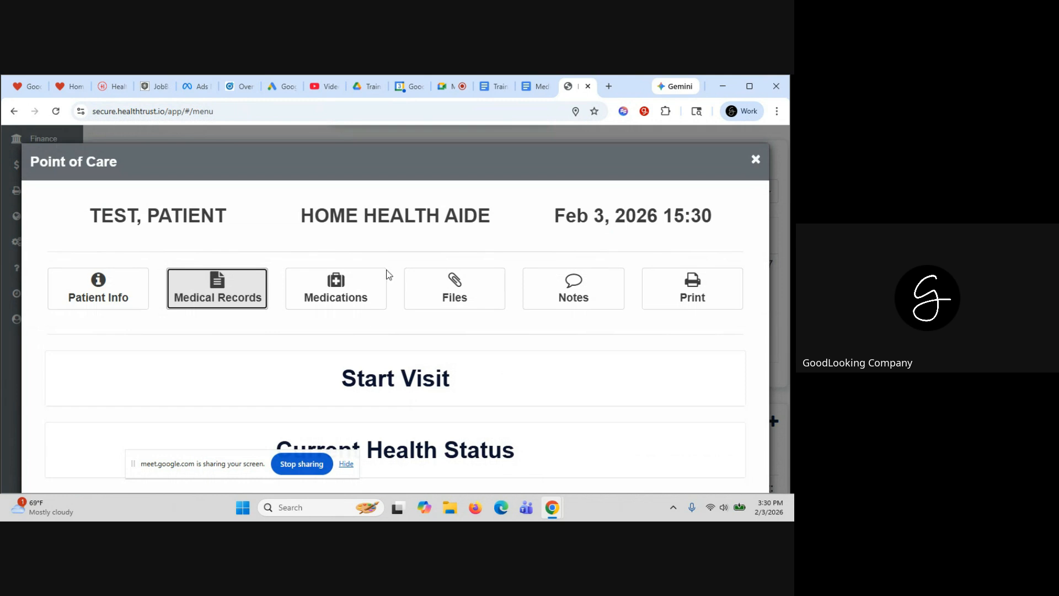
Check the patient's medication list and attached files, both empty, and close them
{"action": "left_click", "coordinate": [337, 288]}
{"action": "scroll", "coordinate": [485, 413], "scroll_direction": "down", "scroll_amount": 1}
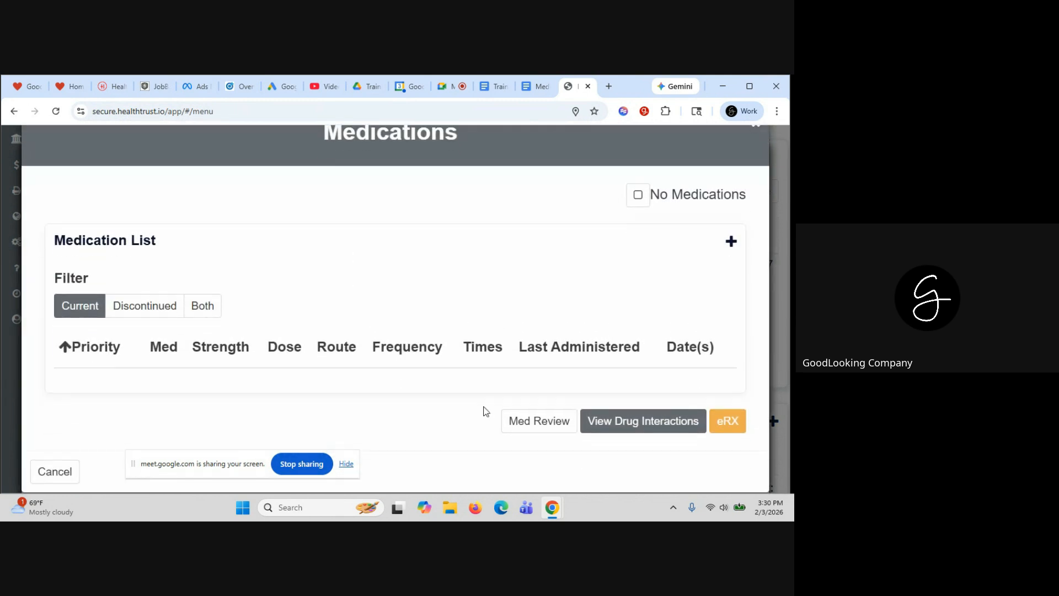
{"action": "scroll", "coordinate": [486, 413], "scroll_direction": "up", "scroll_amount": 1}
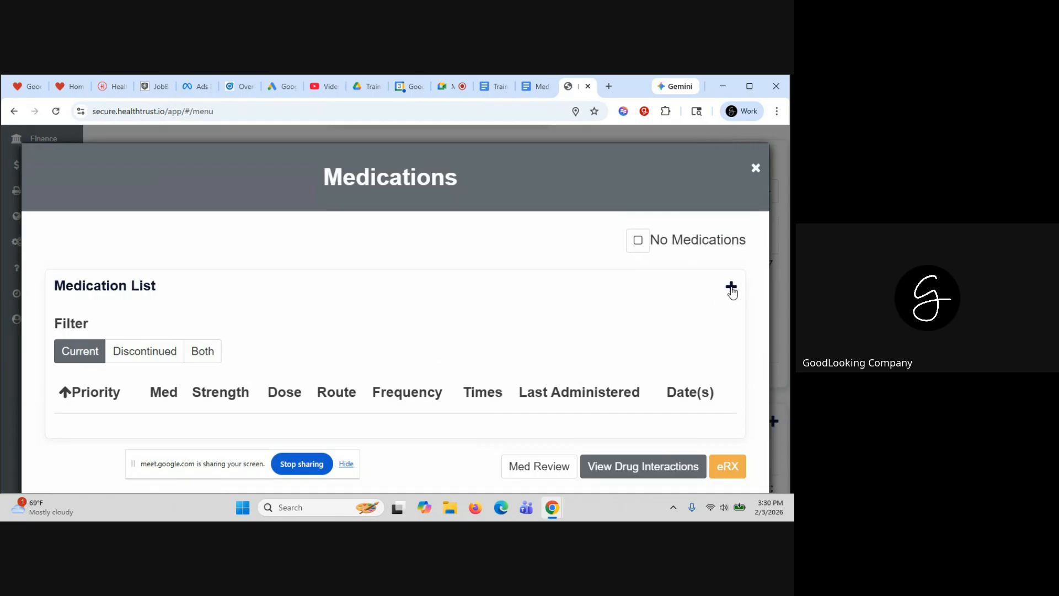
{"action": "scroll", "coordinate": [732, 293], "scroll_direction": "down", "scroll_amount": 1}
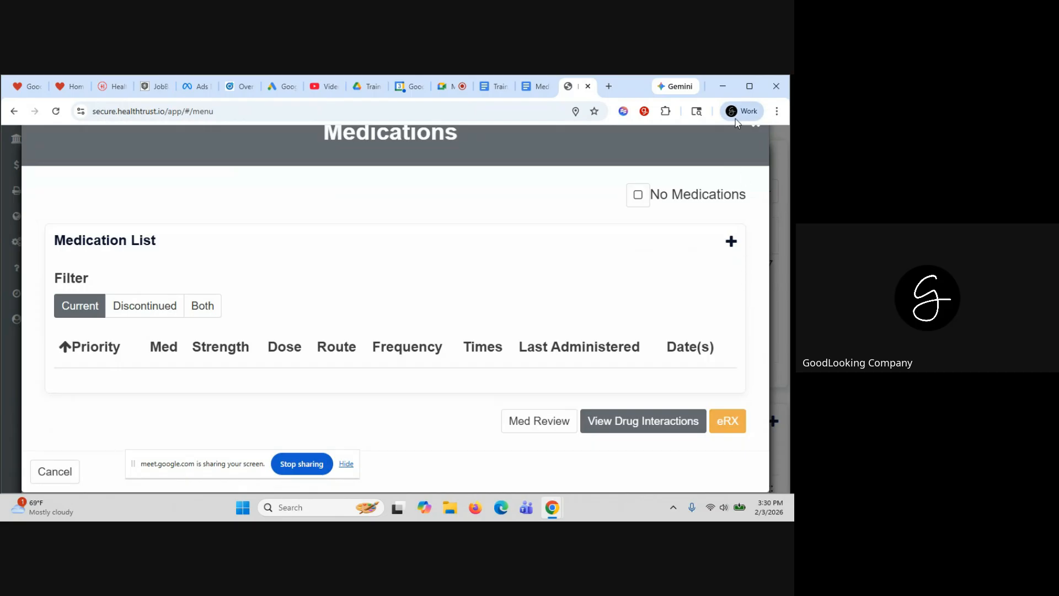
{"action": "left_click", "coordinate": [755, 127]}
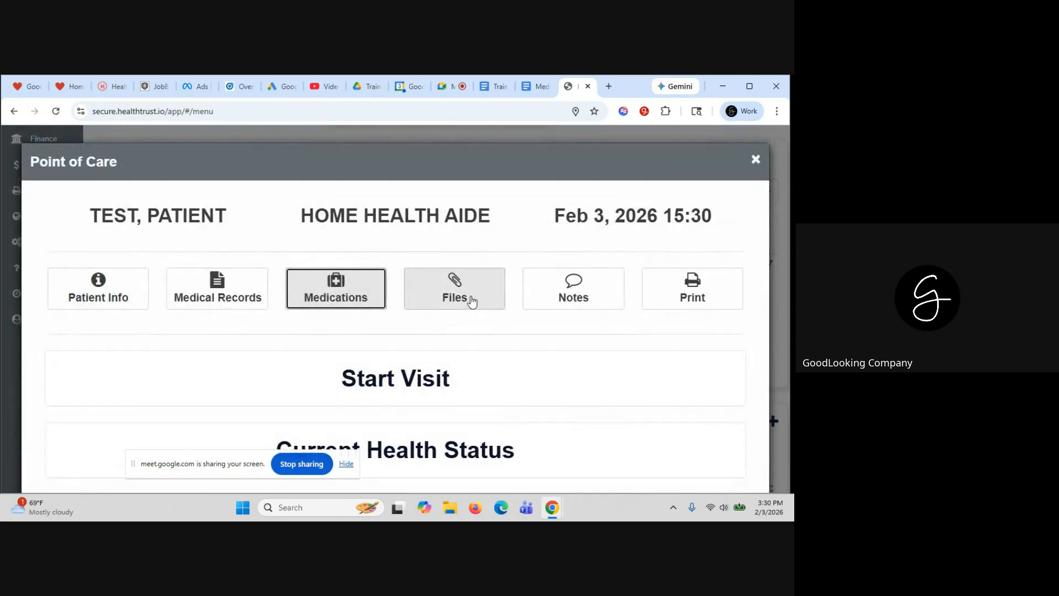
{"action": "scroll", "coordinate": [530, 348], "scroll_direction": "down", "scroll_amount": 2}
{"action": "left_click", "coordinate": [454, 211]}
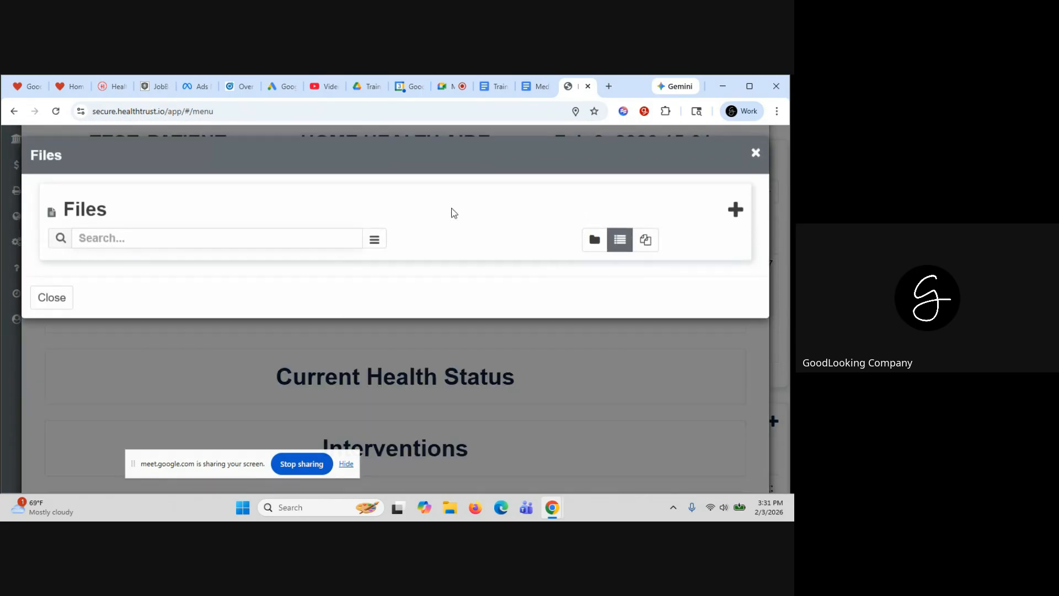
{"action": "left_click", "coordinate": [756, 160]}
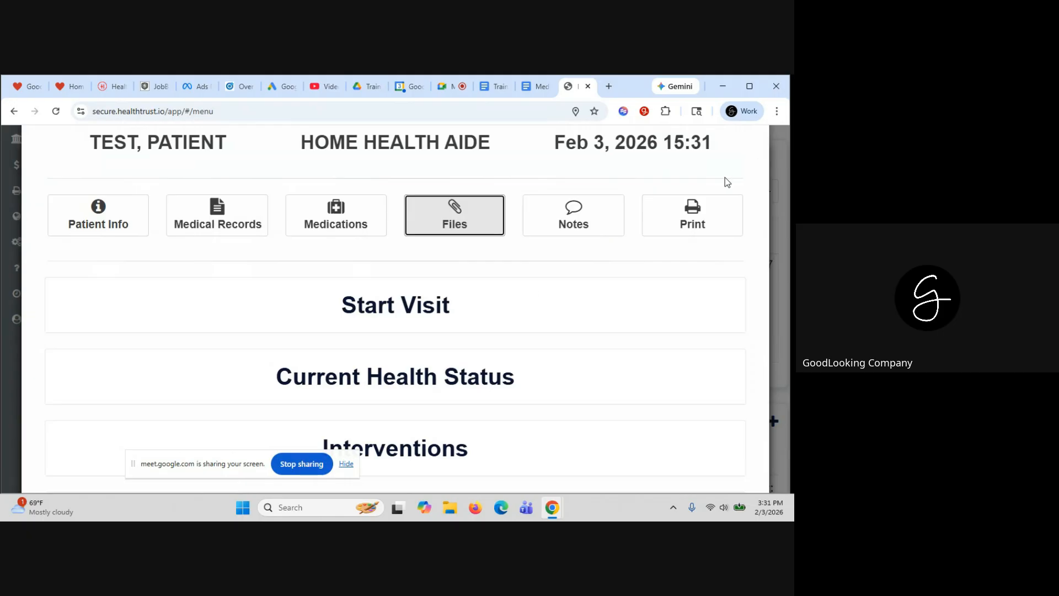
{"action": "scroll", "coordinate": [532, 291], "scroll_direction": "down", "scroll_amount": 1}
Expand and save the Start Visit section
{"action": "scroll", "coordinate": [532, 291], "scroll_direction": "down", "scroll_amount": 1}
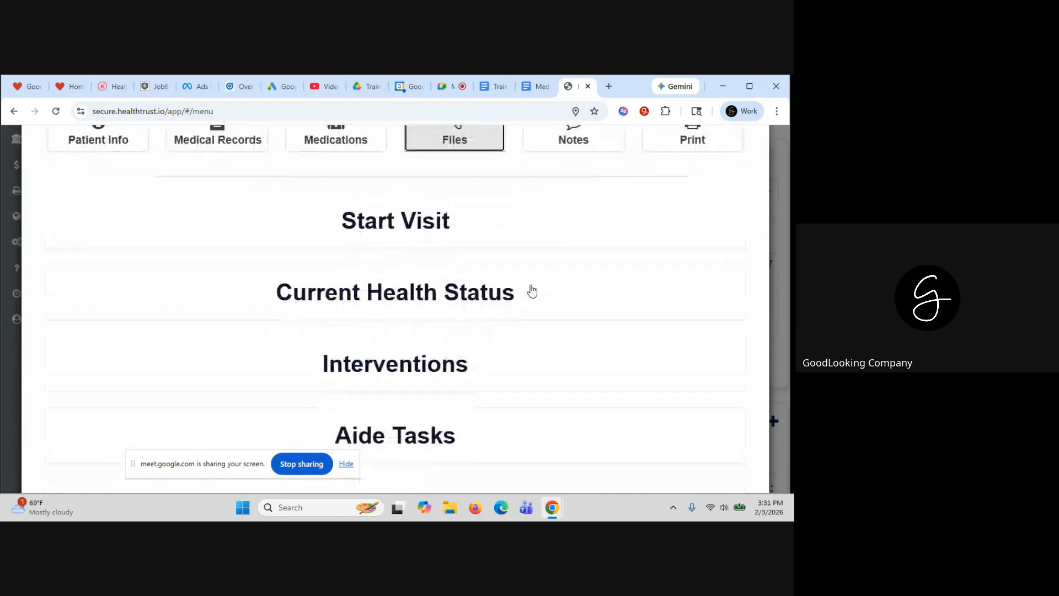
{"action": "left_click", "coordinate": [377, 220]}
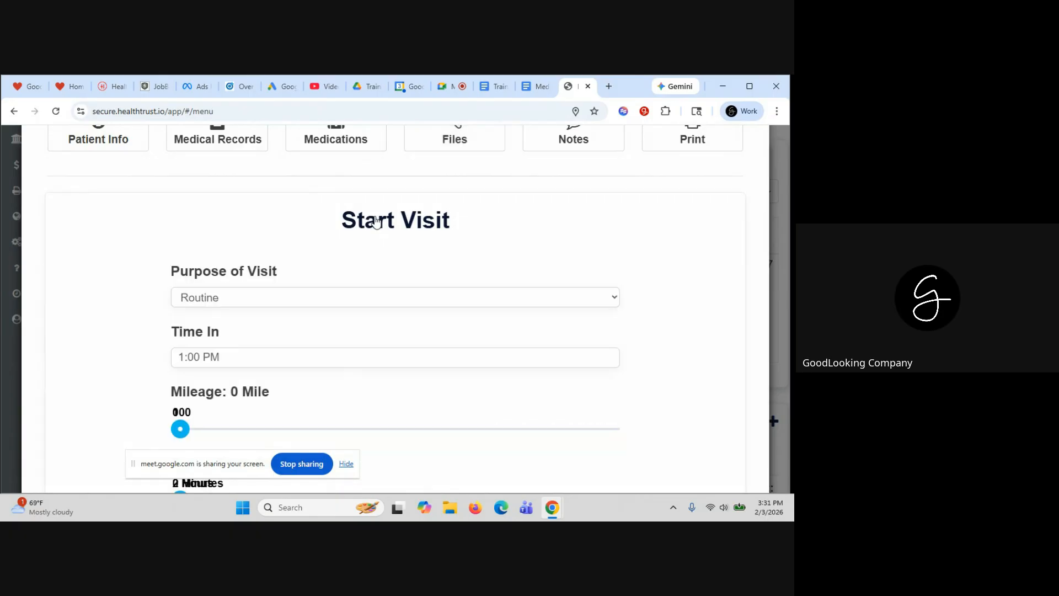
{"action": "scroll", "coordinate": [347, 294], "scroll_direction": "down", "scroll_amount": 2}
{"action": "scroll", "coordinate": [291, 300], "scroll_direction": "down", "scroll_amount": 3}
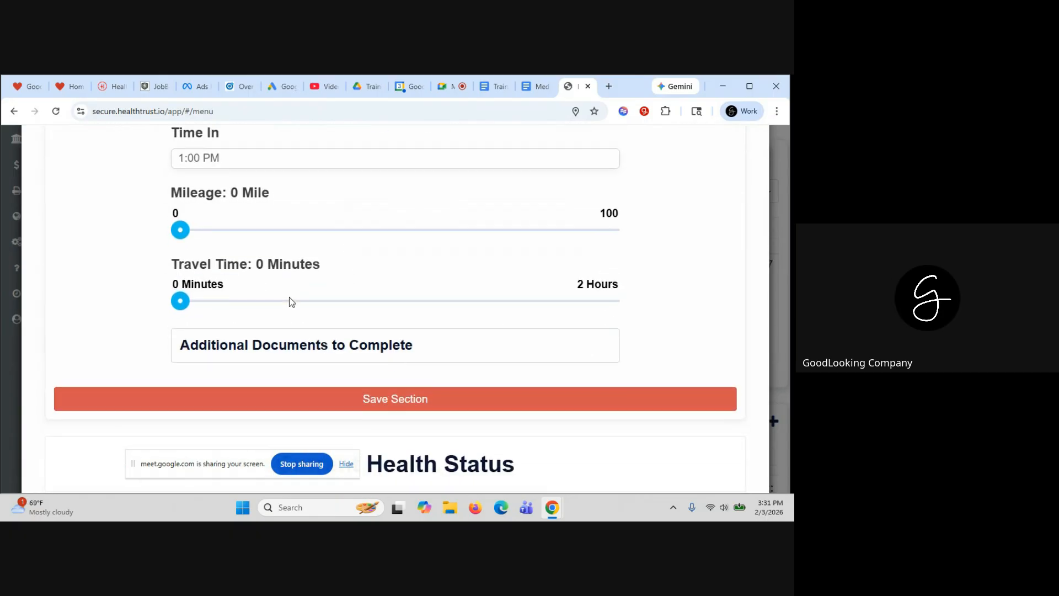
{"action": "left_click", "coordinate": [341, 357]}
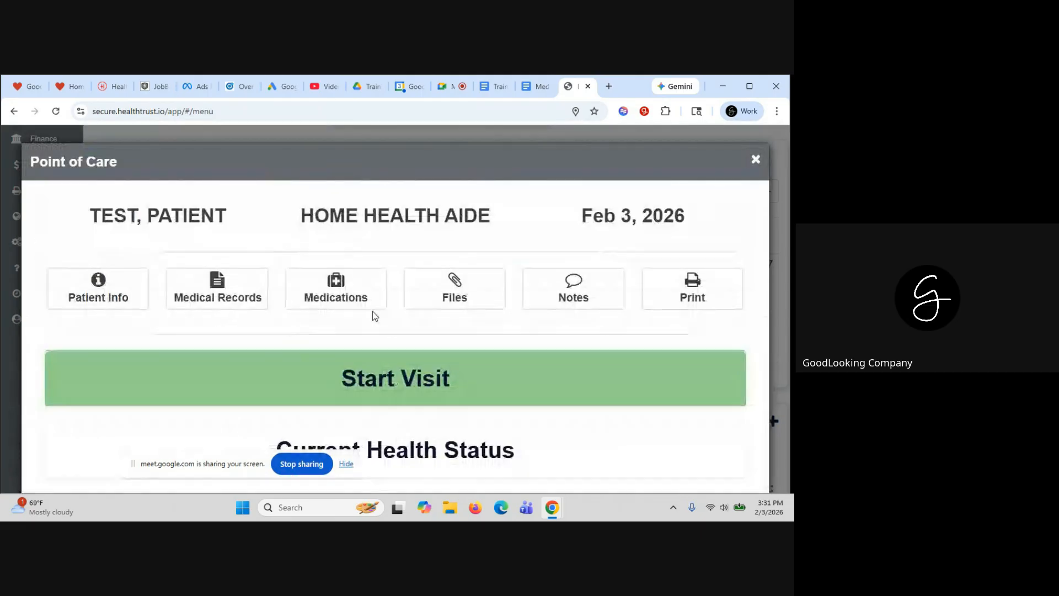
Record pain as 5 on the 1-10 scale and save Current Health Status
{"action": "scroll", "coordinate": [384, 302], "scroll_direction": "down", "scroll_amount": 1}
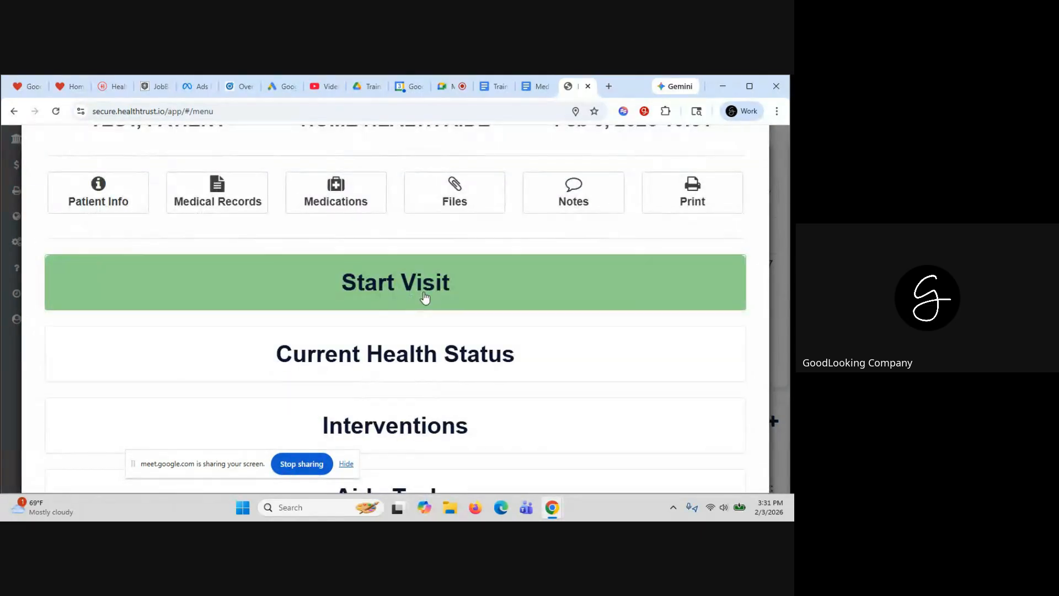
{"action": "scroll", "coordinate": [471, 314], "scroll_direction": "down", "scroll_amount": 1}
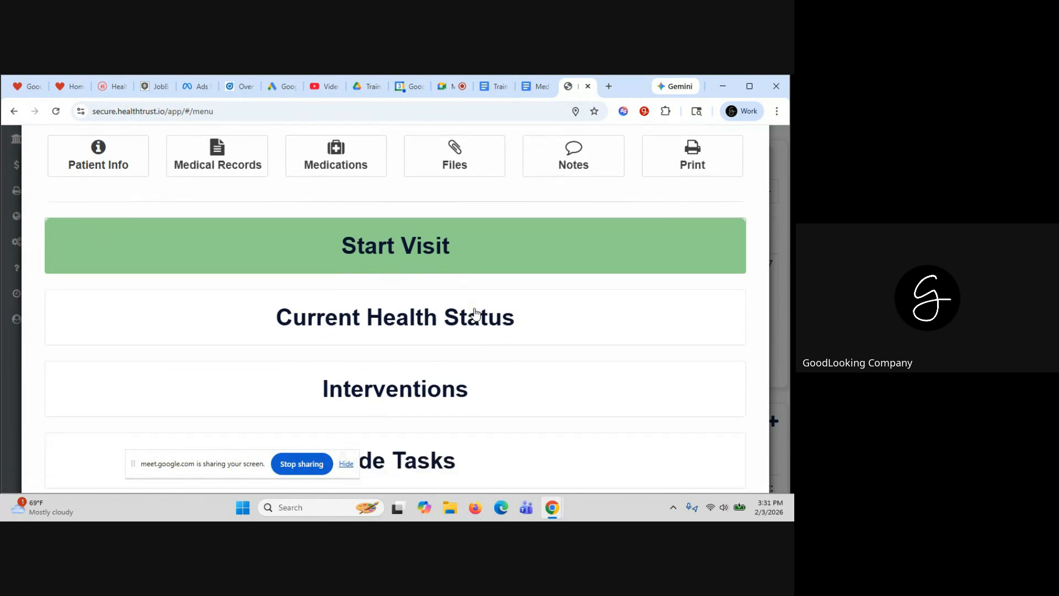
{"action": "left_click", "coordinate": [455, 305]}
{"action": "scroll", "coordinate": [430, 291], "scroll_direction": "down", "scroll_amount": 2}
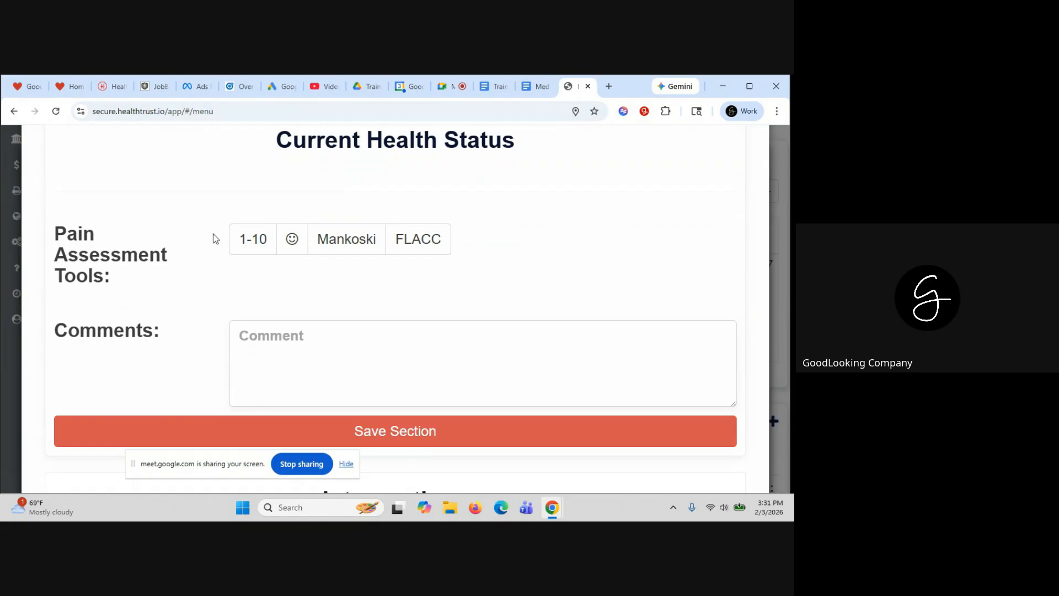
{"action": "left_click", "coordinate": [263, 254]}
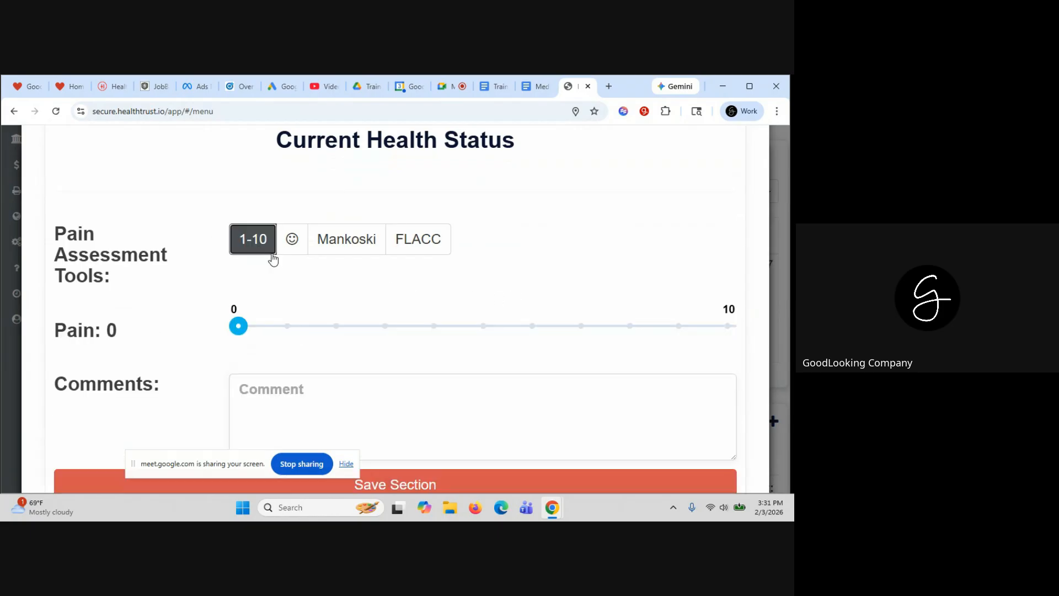
{"action": "left_click", "coordinate": [480, 331]}
{"action": "scroll", "coordinate": [474, 325], "scroll_direction": "down", "scroll_amount": 1}
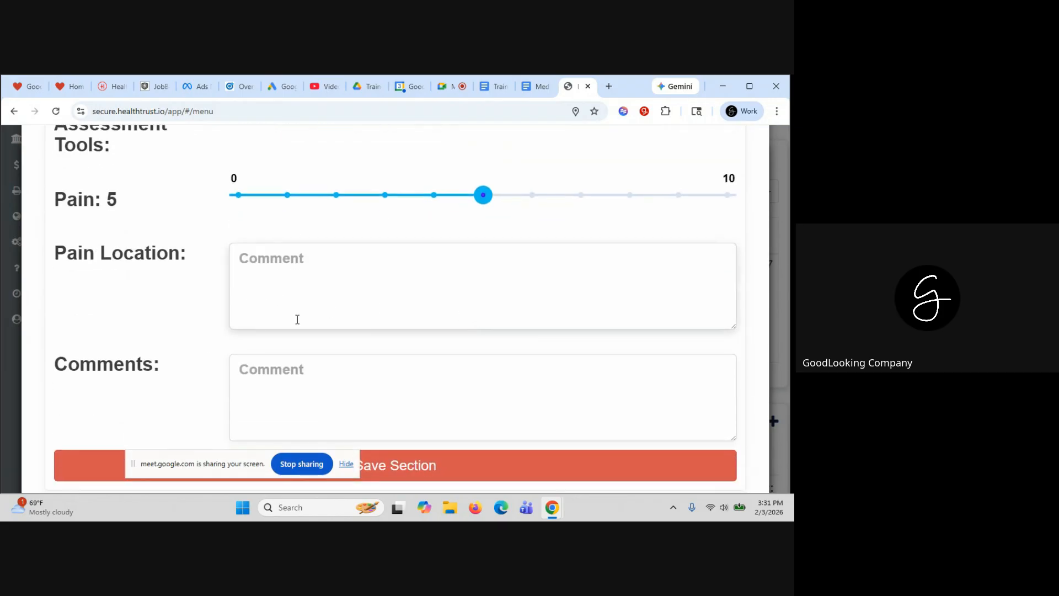
{"action": "scroll", "coordinate": [276, 384], "scroll_direction": "down", "scroll_amount": 2}
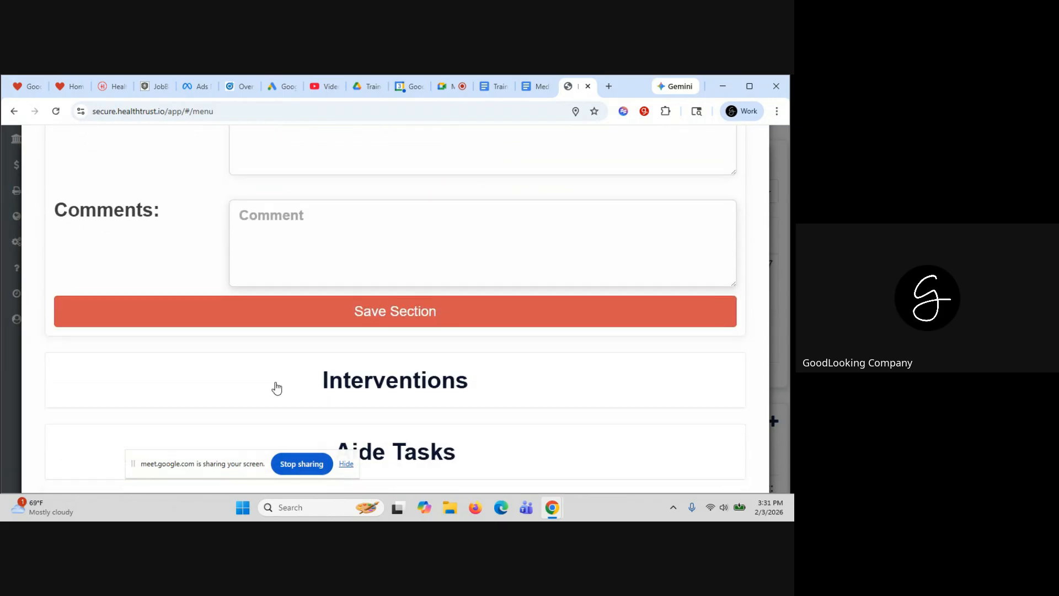
{"action": "left_click", "coordinate": [352, 313]}
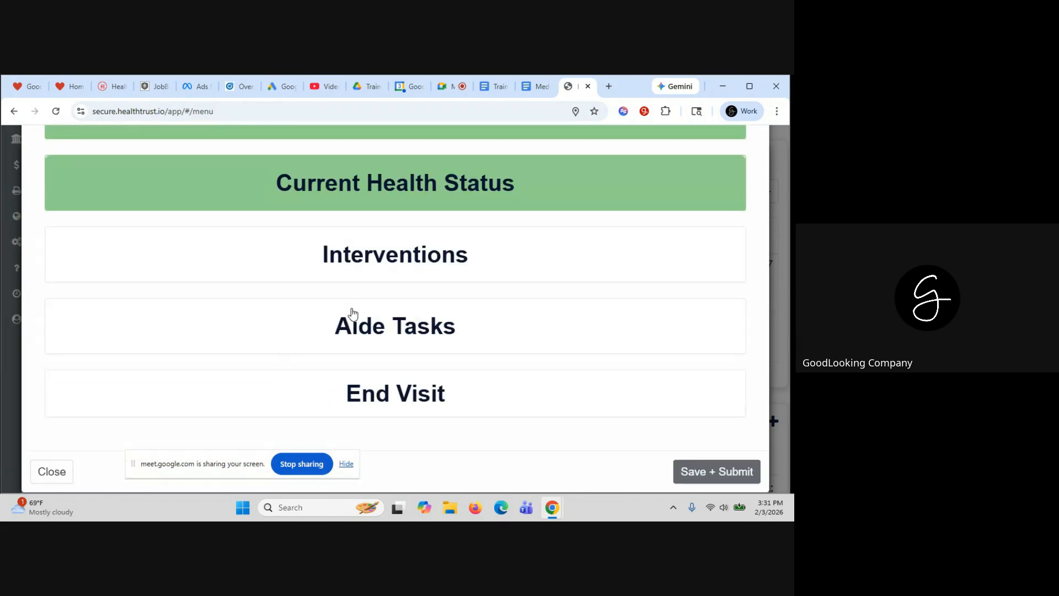
Review the Interventions Plan of Care, collapse the section, and expand Aide Tasks
{"action": "left_click", "coordinate": [366, 260]}
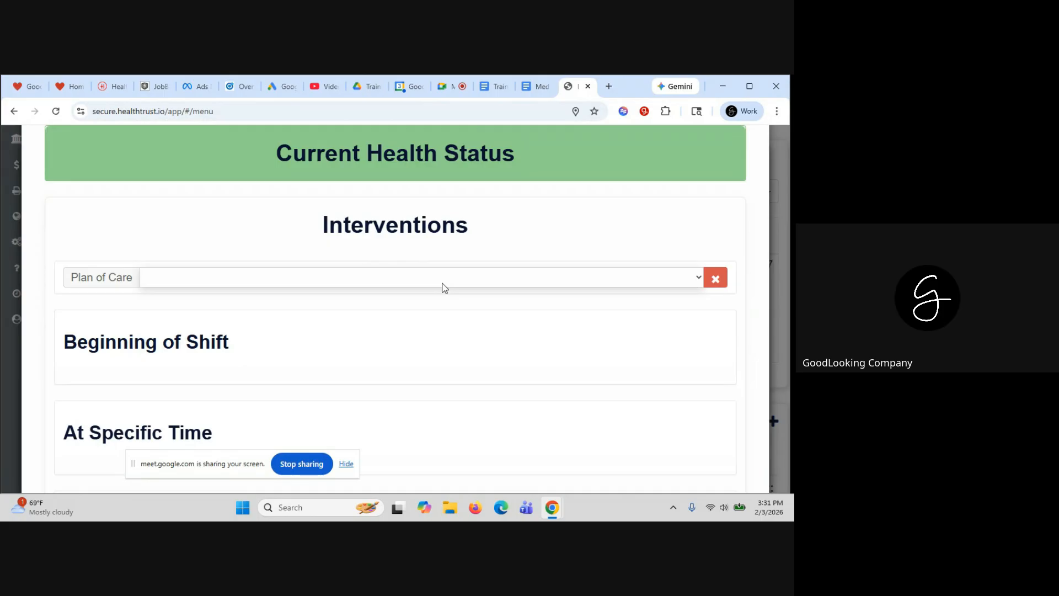
{"action": "left_click", "coordinate": [395, 212]}
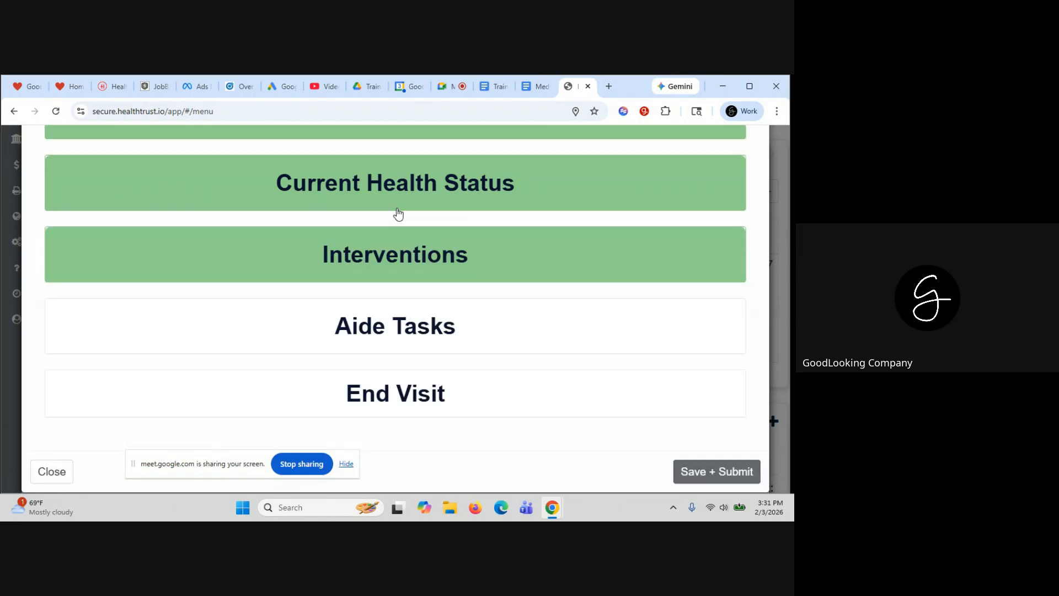
{"action": "left_click", "coordinate": [405, 327]}
Scroll through the Aide Tasks list down to the Nutrition and Medication Reminders tasks
{"action": "scroll", "coordinate": [449, 353], "scroll_direction": "down", "scroll_amount": 2}
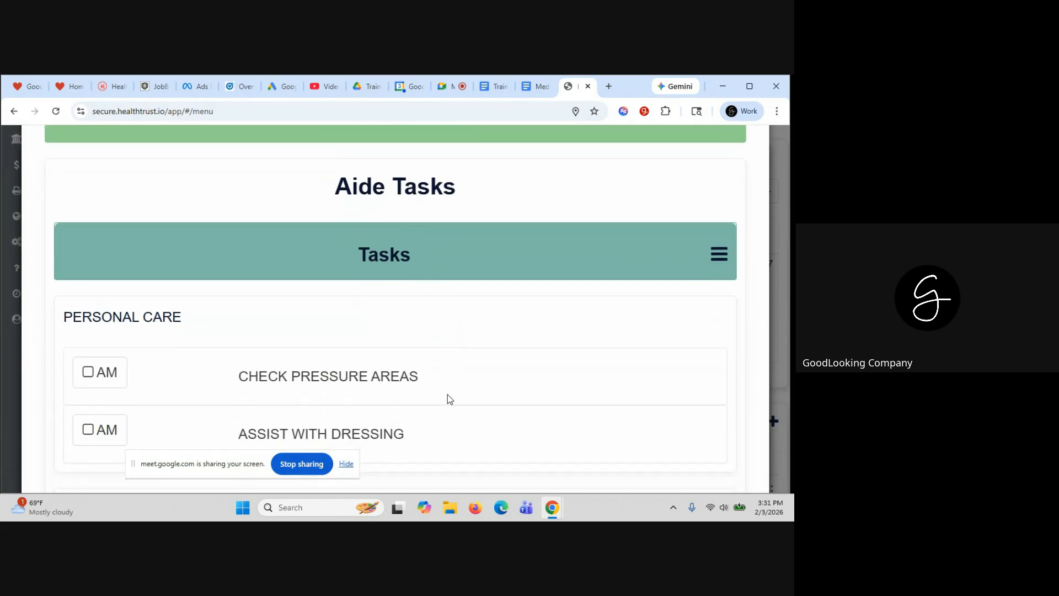
{"action": "scroll", "coordinate": [415, 309], "scroll_direction": "down", "scroll_amount": 2}
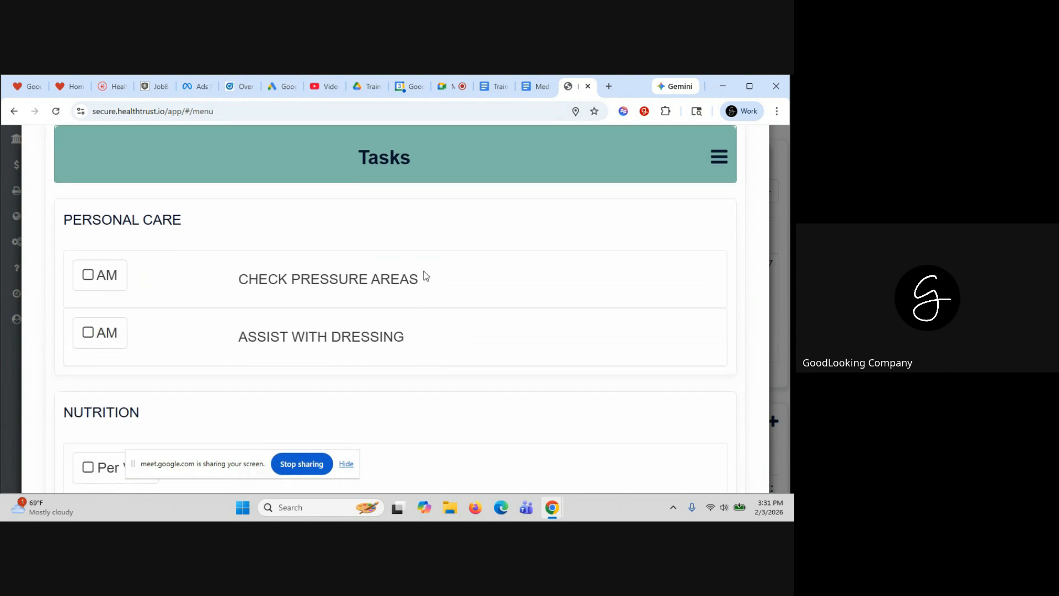
{"action": "scroll", "coordinate": [428, 273], "scroll_direction": "down", "scroll_amount": 1}
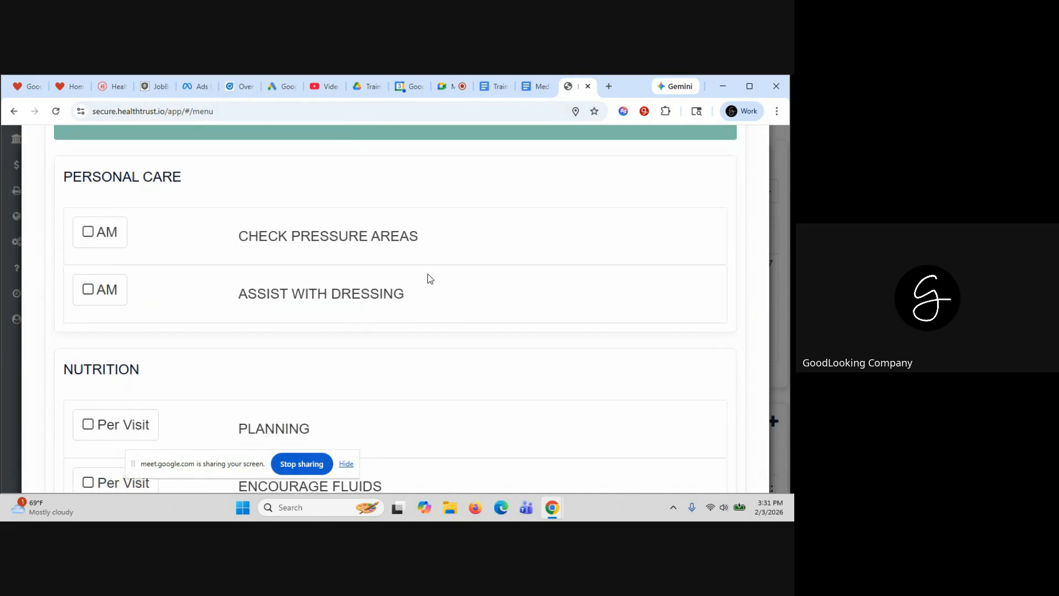
{"action": "scroll", "coordinate": [429, 273], "scroll_direction": "up", "scroll_amount": 1}
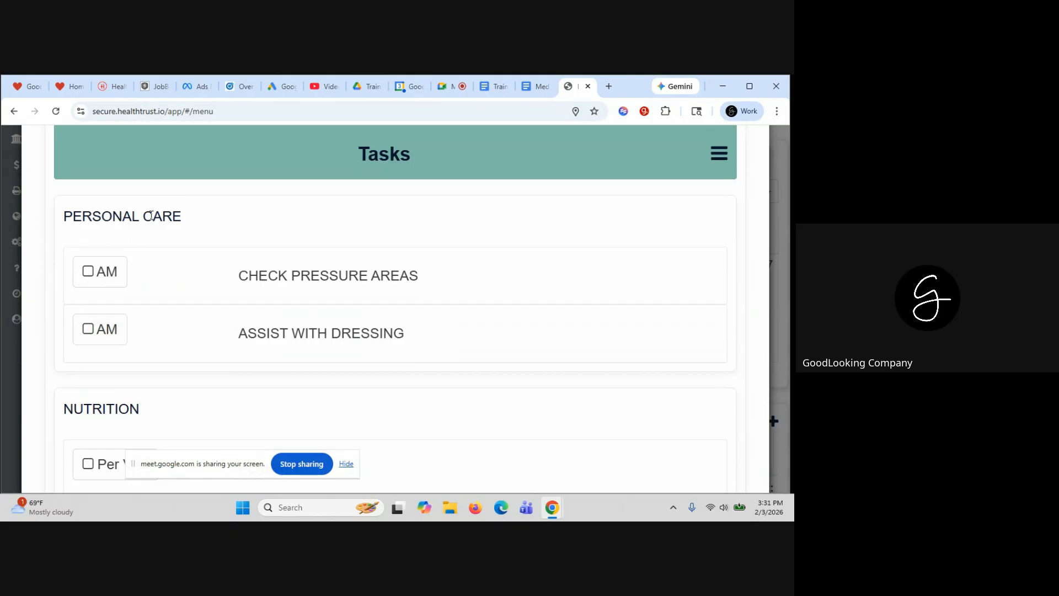
{"action": "scroll", "coordinate": [252, 381], "scroll_direction": "down", "scroll_amount": 2}
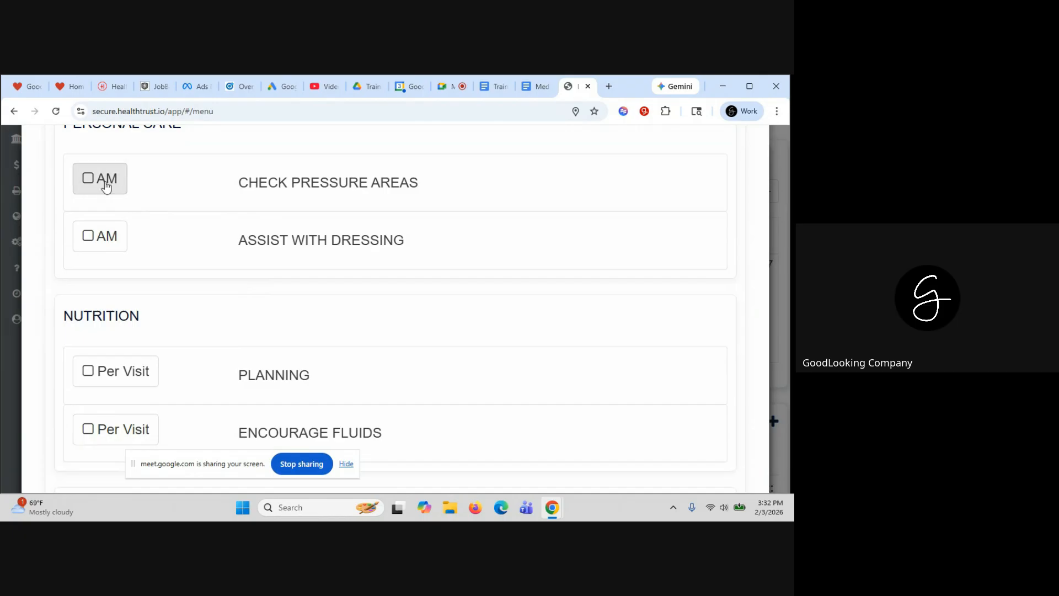
{"action": "scroll", "coordinate": [360, 274], "scroll_direction": "down", "scroll_amount": 2}
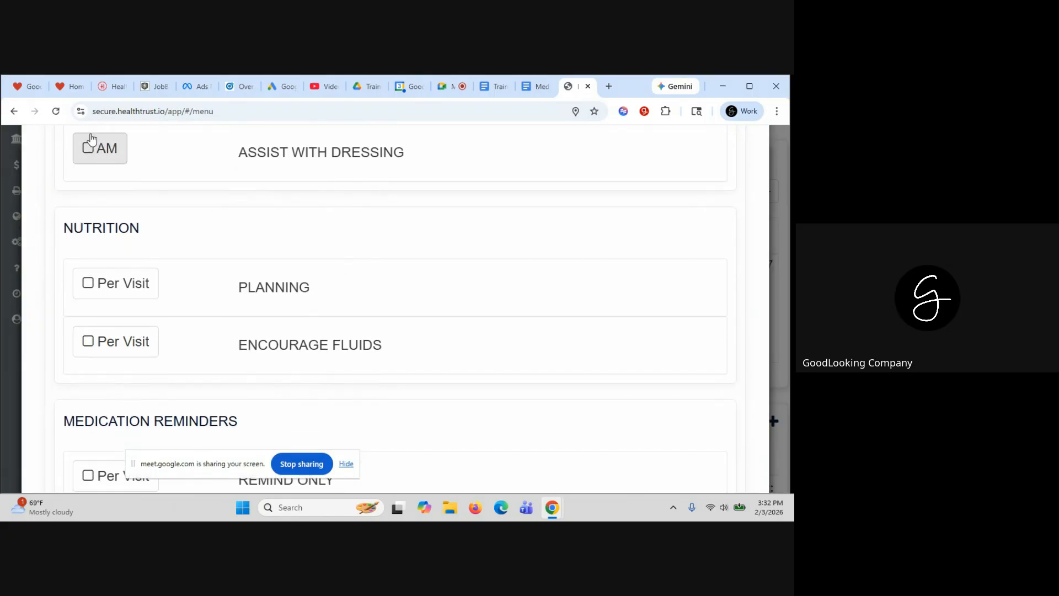
{"action": "scroll", "coordinate": [306, 244], "scroll_direction": "down", "scroll_amount": 1}
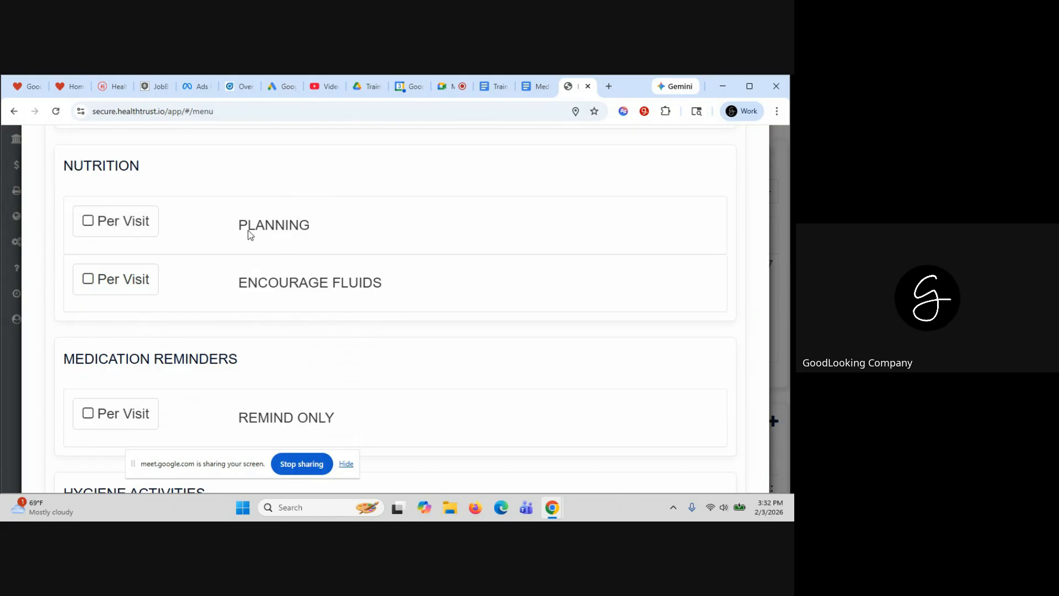
Document the PLANNING task as performed according to protocol at 01:00
{"action": "left_click", "coordinate": [135, 227]}
{"action": "scroll", "coordinate": [379, 324], "scroll_direction": "down", "scroll_amount": 2}
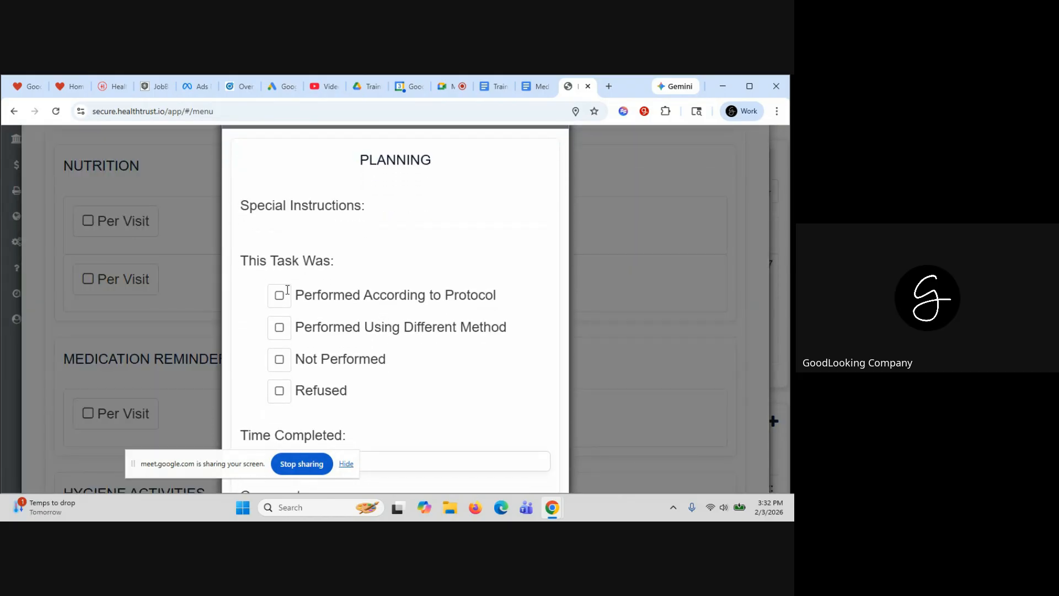
{"action": "left_click", "coordinate": [282, 294]}
{"action": "scroll", "coordinate": [386, 298], "scroll_direction": "down", "scroll_amount": 3}
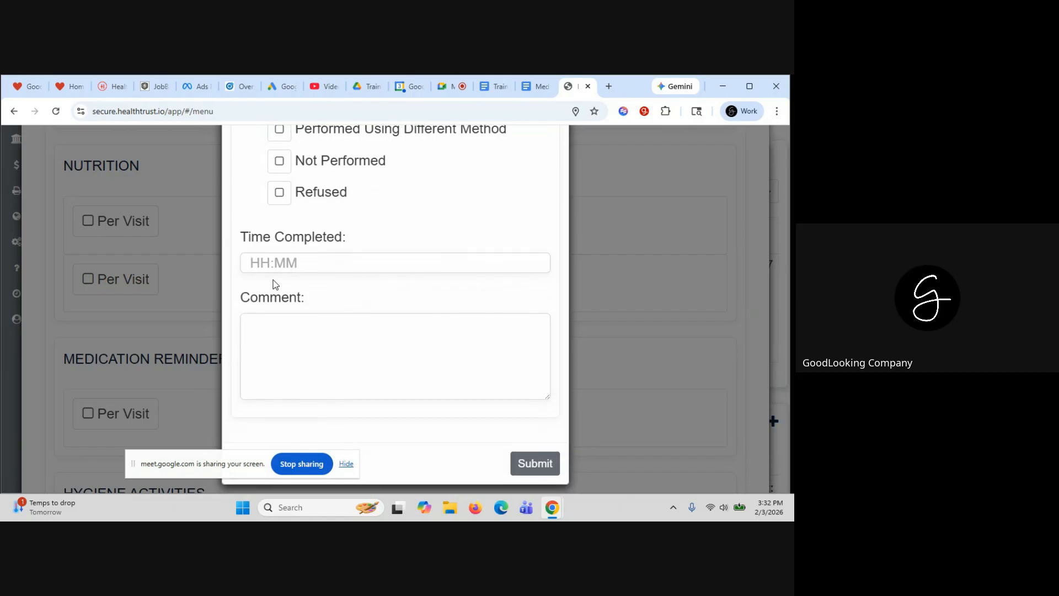
{"action": "left_click", "coordinate": [252, 262]}
{"action": "type", "text": "01"}
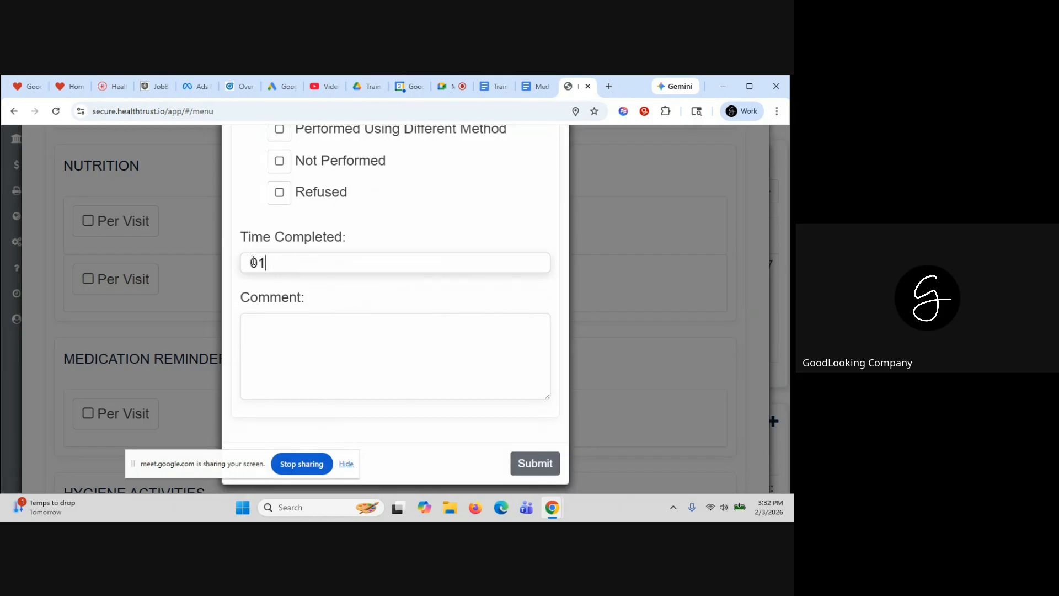
{"action": "type", "text": ":00"}
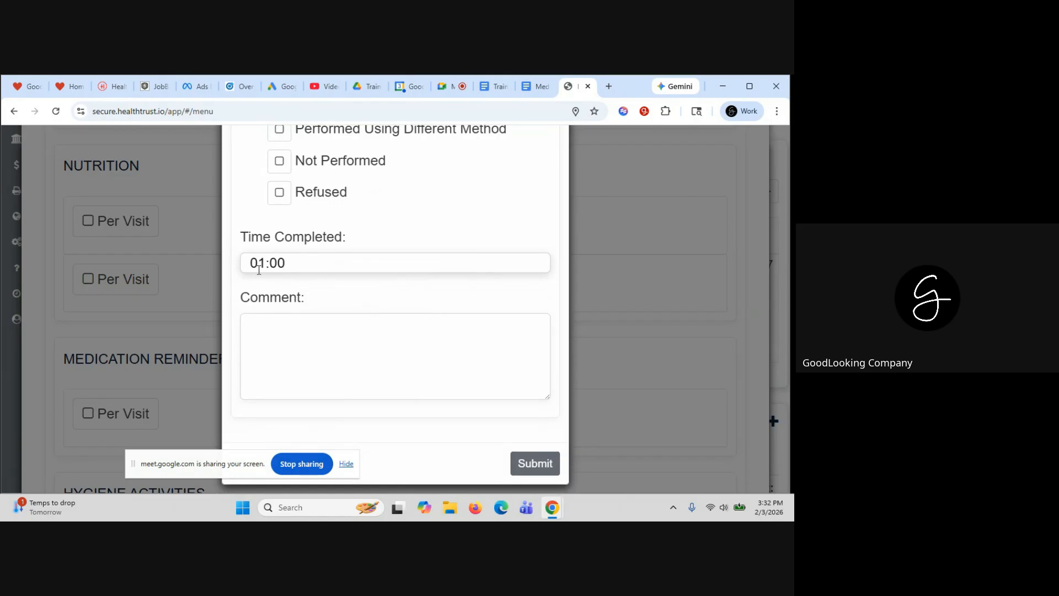
{"action": "left_click", "coordinate": [524, 463]}
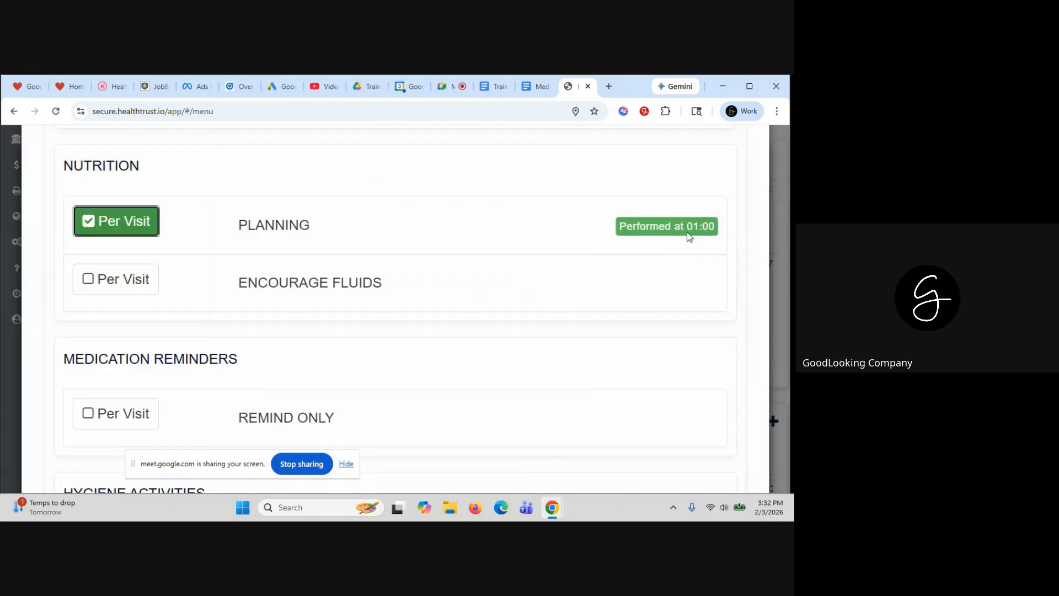
Document ENCOURAGE FLUIDS as performed at 01:00 with comment 'THIS IS A COMMENT'
{"action": "left_click", "coordinate": [116, 279]}
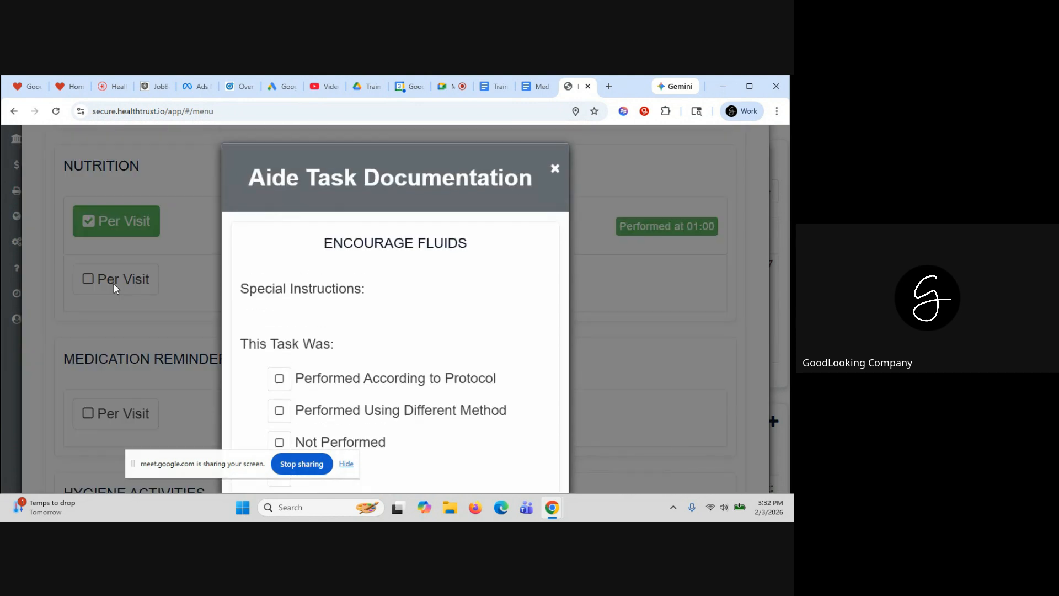
{"action": "scroll", "coordinate": [266, 297], "scroll_direction": "down", "scroll_amount": 2}
{"action": "left_click", "coordinate": [279, 312]}
{"action": "scroll", "coordinate": [273, 325], "scroll_direction": "down", "scroll_amount": 3}
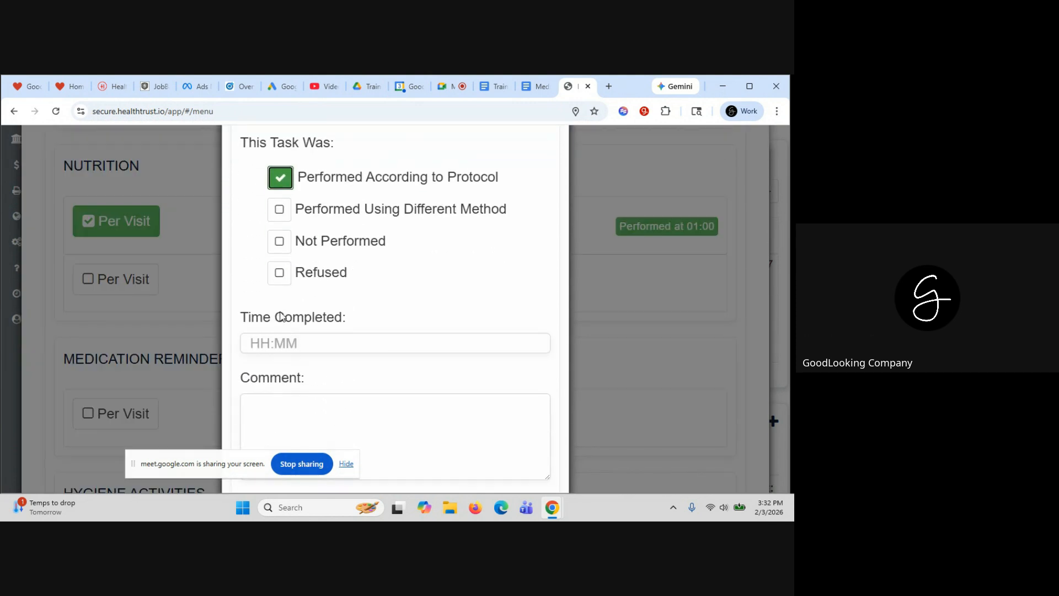
{"action": "left_click", "coordinate": [257, 341]}
{"action": "type", "text": "01:00"}
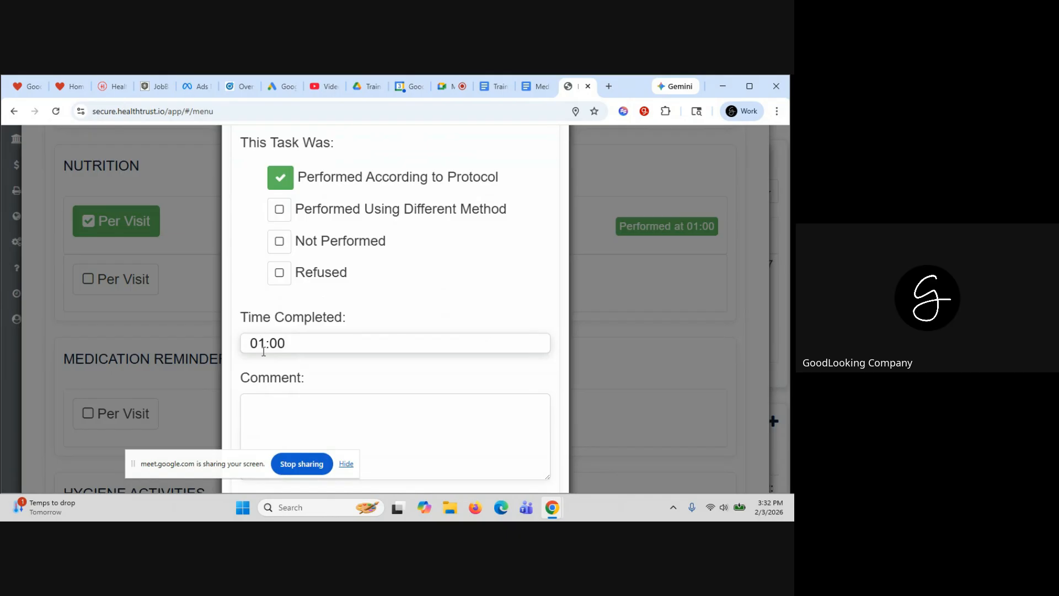
{"action": "left_click", "coordinate": [278, 419]}
{"action": "type", "text": "THIS IS A"}
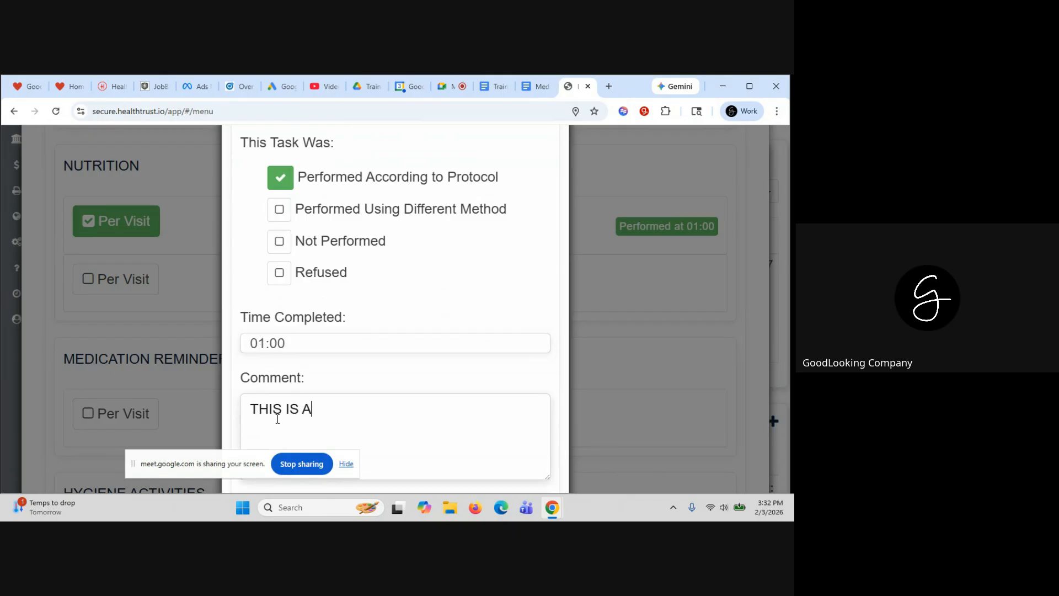
{"action": "type", "text": " COMMEBT"}
{"action": "key", "text": "BackSpace"}
{"action": "key", "text": "BackSpace"}
{"action": "type", "text": "N"}
{"action": "scroll", "coordinate": [278, 419], "scroll_direction": "down", "scroll_amount": 3}
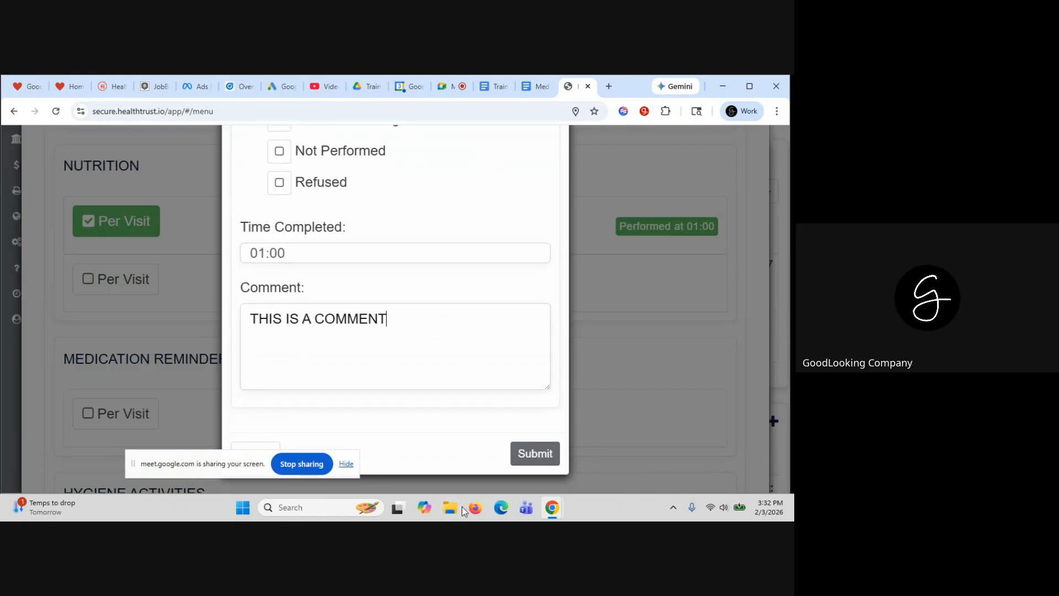
{"action": "left_click", "coordinate": [534, 461]}
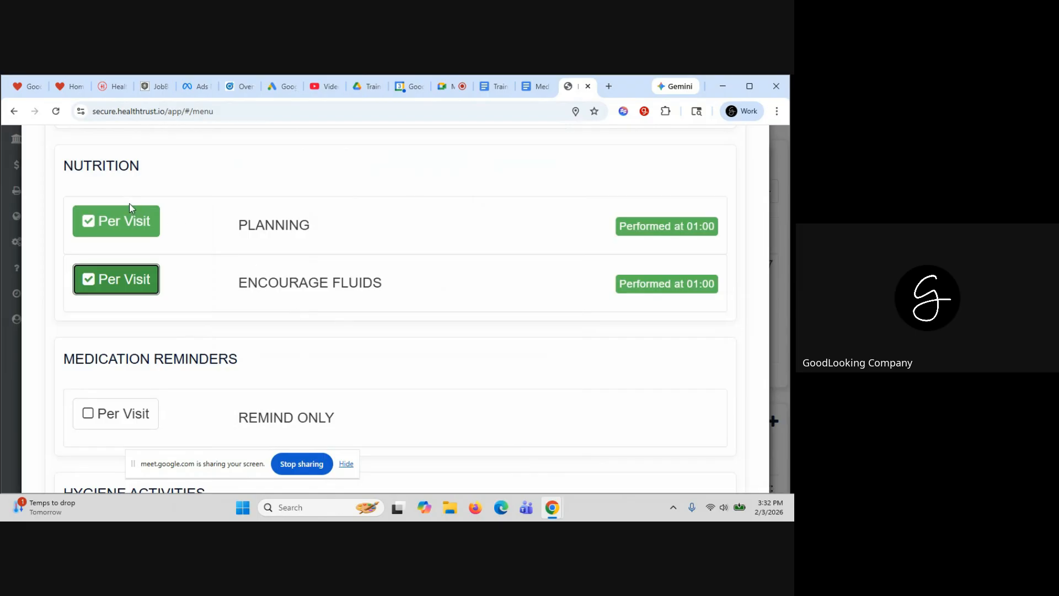
Save the Aide Tasks section
{"action": "scroll", "coordinate": [166, 349], "scroll_direction": "down", "scroll_amount": 1}
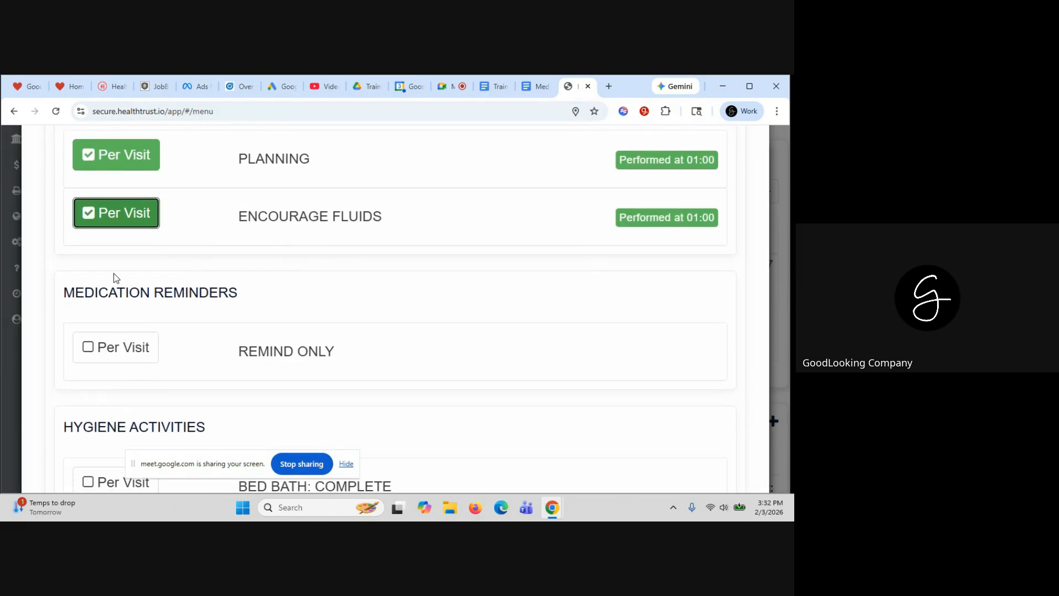
{"action": "scroll", "coordinate": [277, 356], "scroll_direction": "down", "scroll_amount": 2}
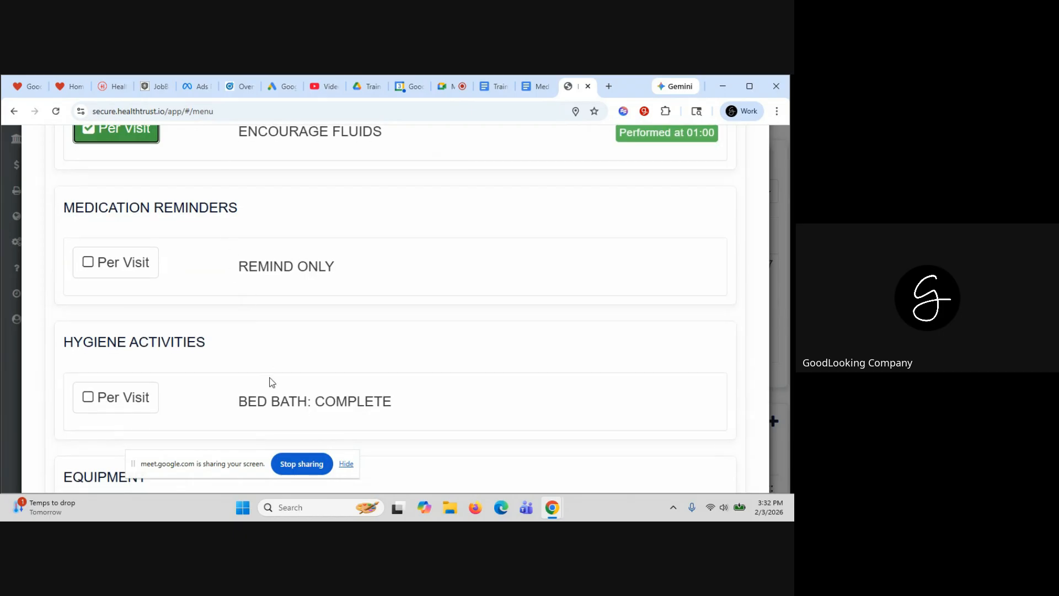
{"action": "scroll", "coordinate": [272, 382], "scroll_direction": "down", "scroll_amount": 5}
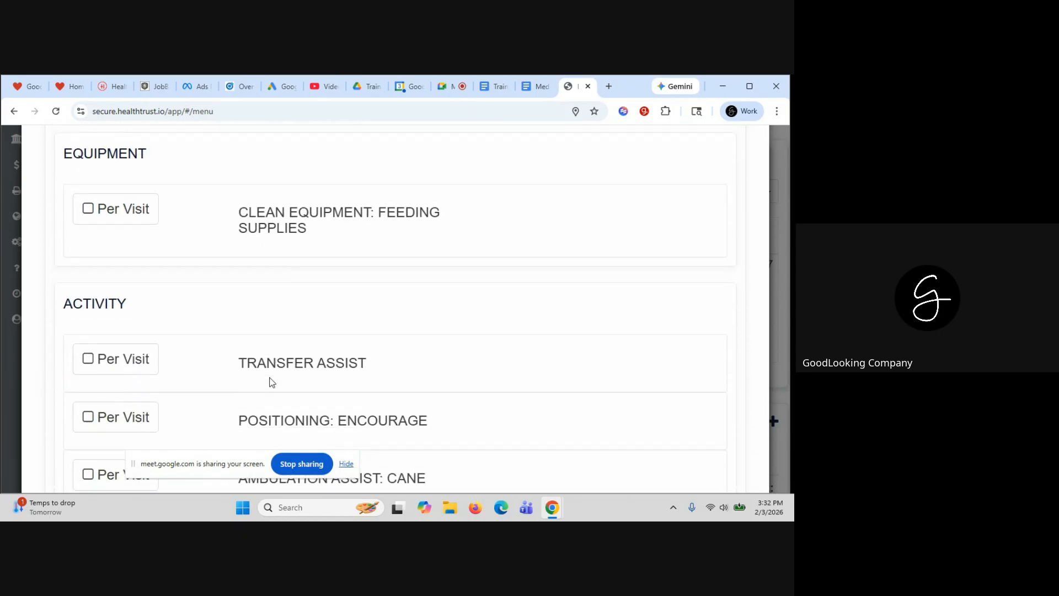
{"action": "scroll", "coordinate": [270, 381], "scroll_direction": "down", "scroll_amount": 4}
{"action": "left_click", "coordinate": [363, 326]}
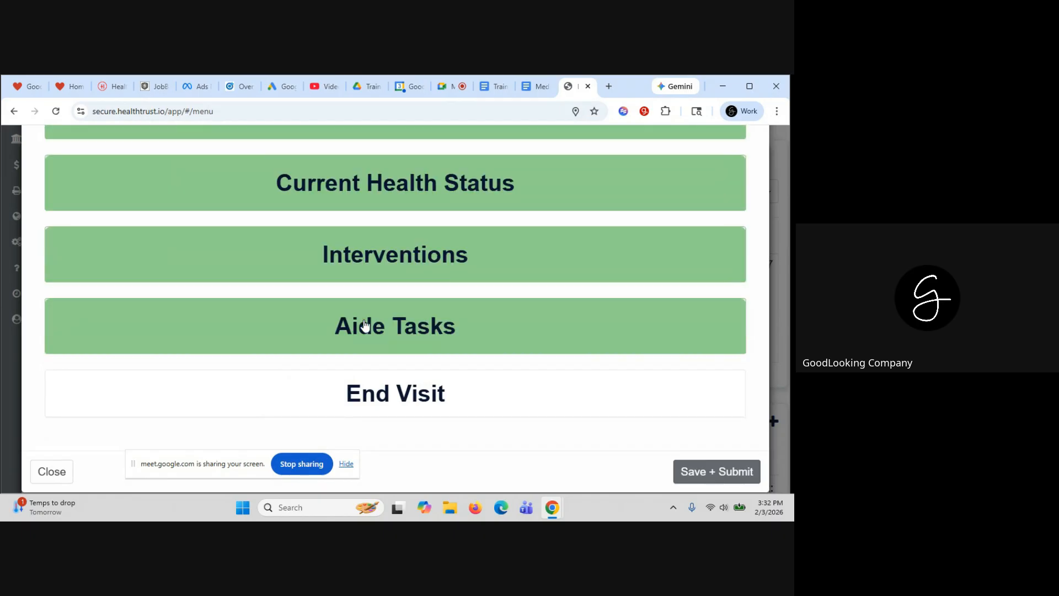
In End Visit, draw the patient's signature and submit it to the form
{"action": "left_click", "coordinate": [385, 393]}
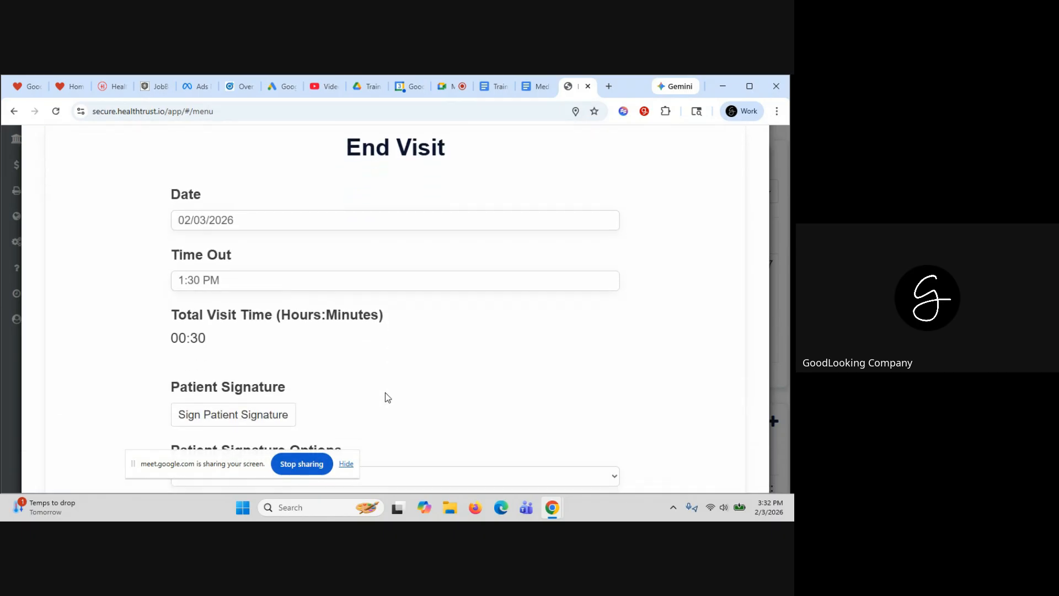
{"action": "scroll", "coordinate": [385, 392], "scroll_direction": "down", "scroll_amount": 3}
{"action": "left_click", "coordinate": [235, 255]}
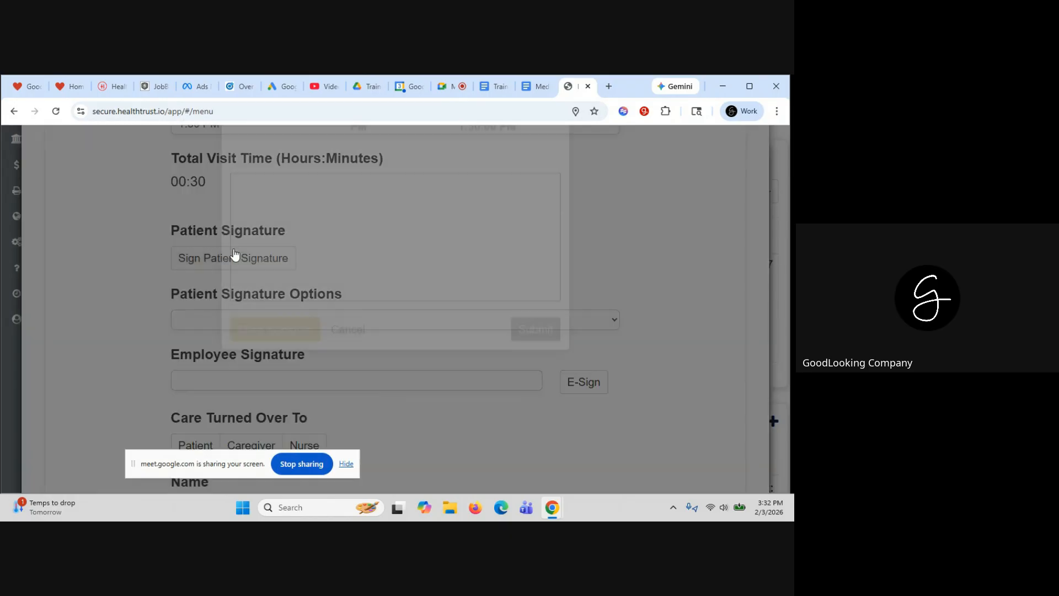
{"action": "left_click_drag", "start_coordinate": [264, 260], "coordinate": [320, 295]}
{"action": "mouse_move", "coordinate": [262, 326]}
{"action": "left_mouse_down"}
{"action": "mouse_move", "coordinate": [432, 289]}
{"action": "mouse_move", "coordinate": [343, 278]}
{"action": "left_mouse_up"}
{"action": "left_click", "coordinate": [470, 319]}
{"action": "left_click", "coordinate": [536, 391]}
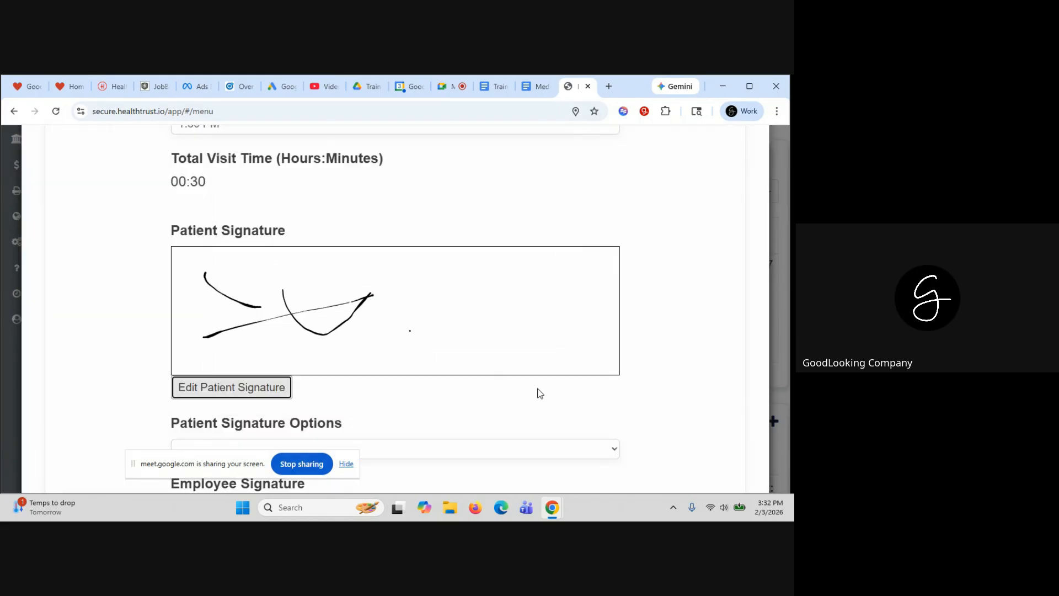
E-sign the visit as the employee and confirm the signature
{"action": "scroll", "coordinate": [493, 353], "scroll_direction": "down", "scroll_amount": 5}
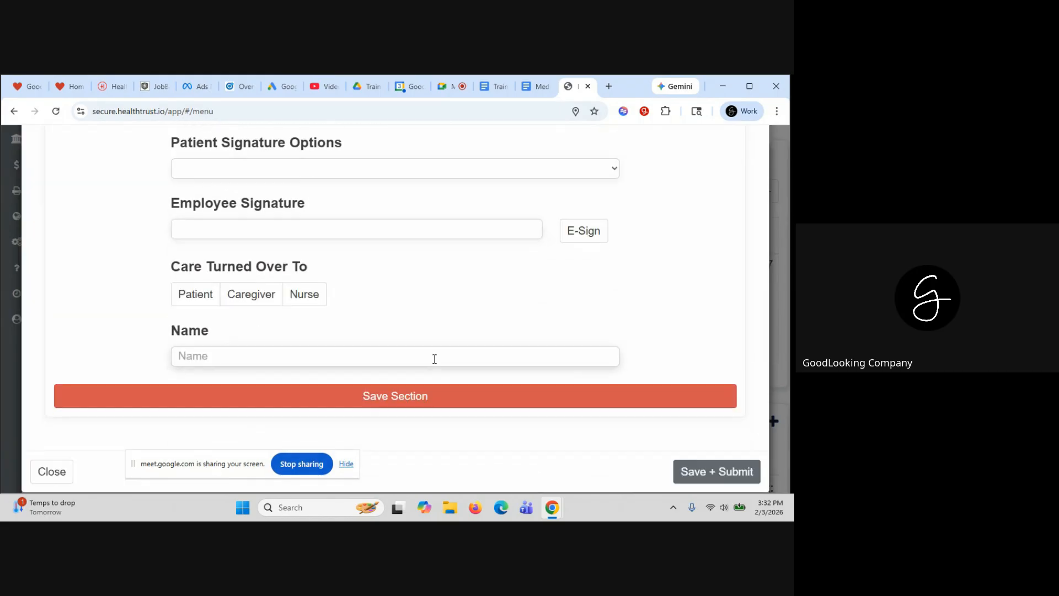
{"action": "left_click", "coordinate": [564, 231]}
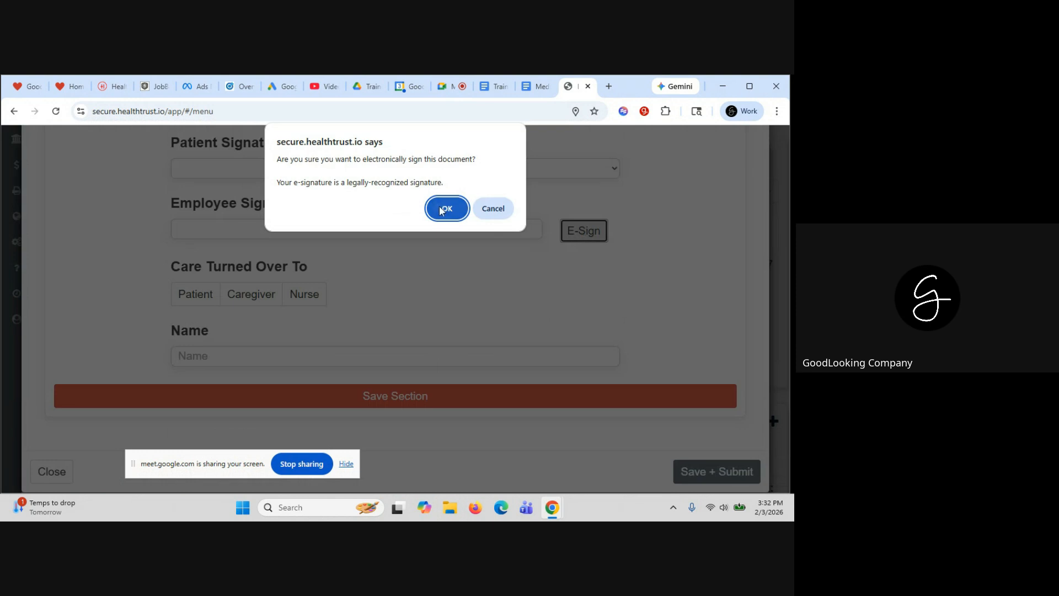
{"action": "left_click", "coordinate": [443, 208]}
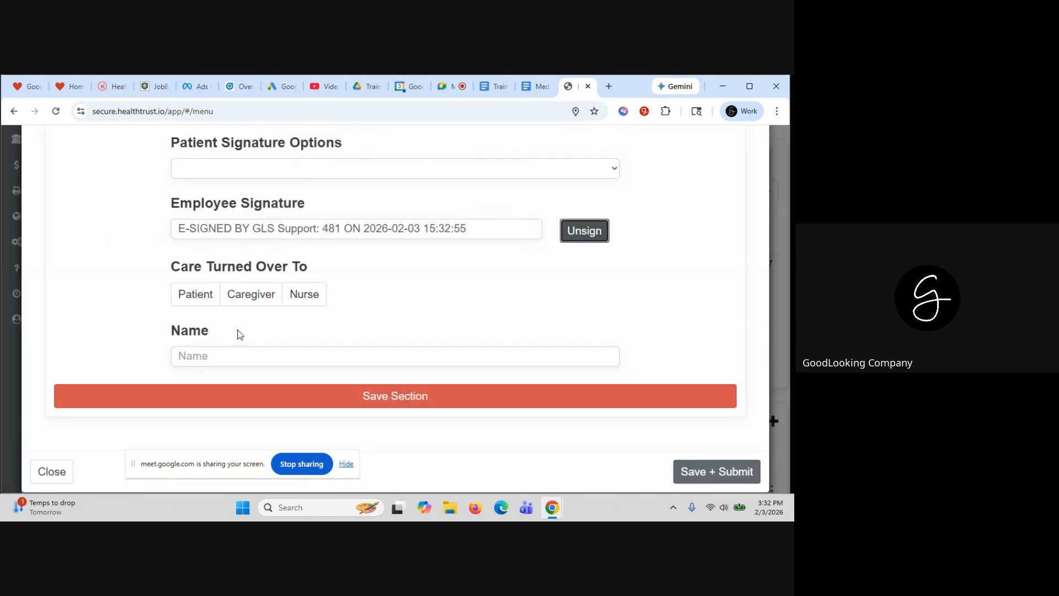
Record care turned over to the Caregiver, enter the caregiver's name, and save the section
{"action": "left_click", "coordinate": [308, 300]}
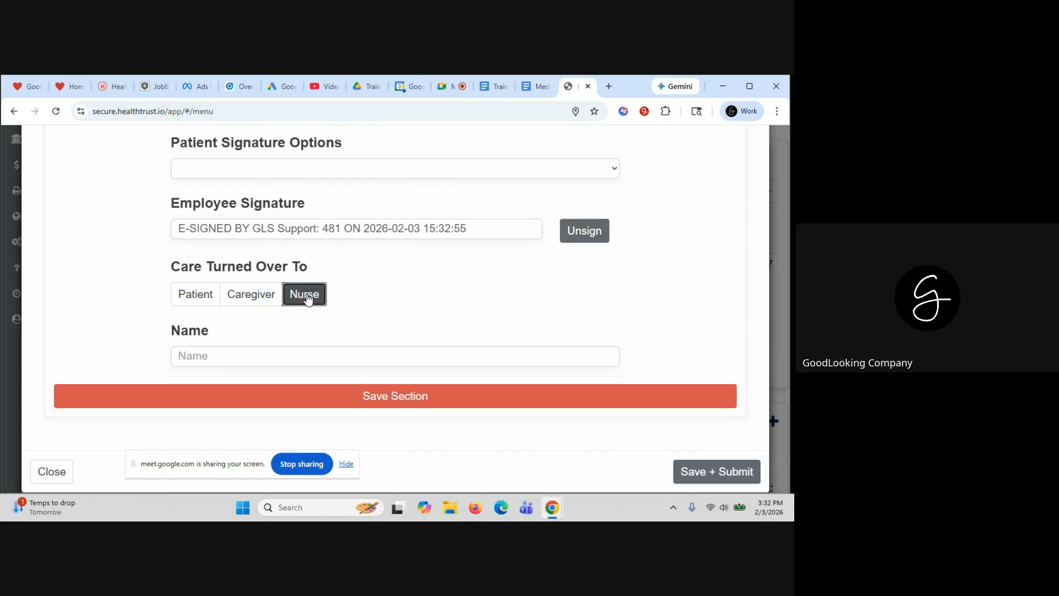
{"action": "left_click", "coordinate": [197, 295]}
{"action": "left_click", "coordinate": [247, 298]}
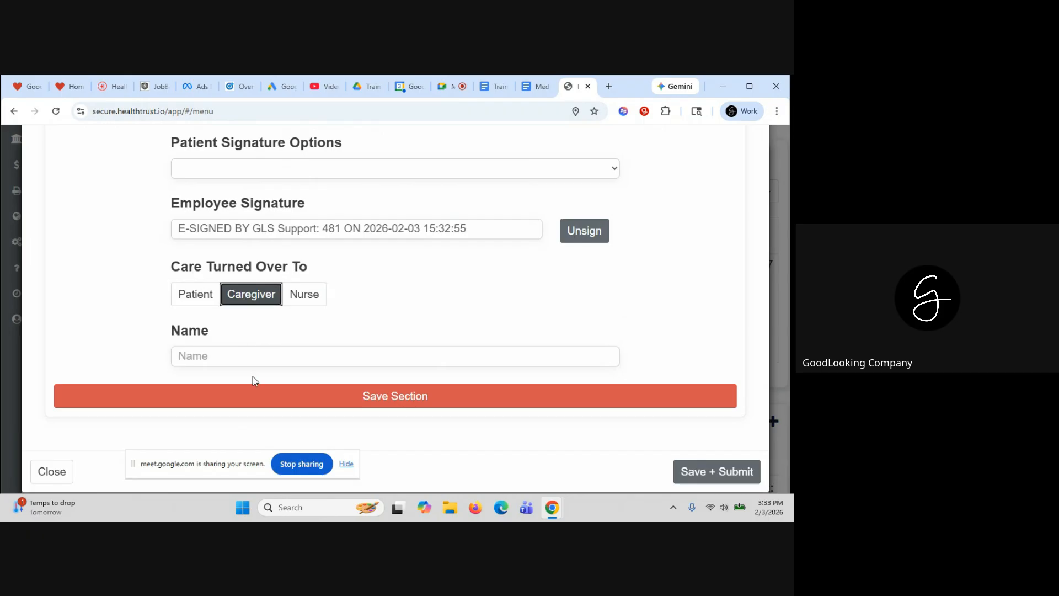
{"action": "left_click", "coordinate": [252, 354]}
{"action": "type", "text": "MOM"}
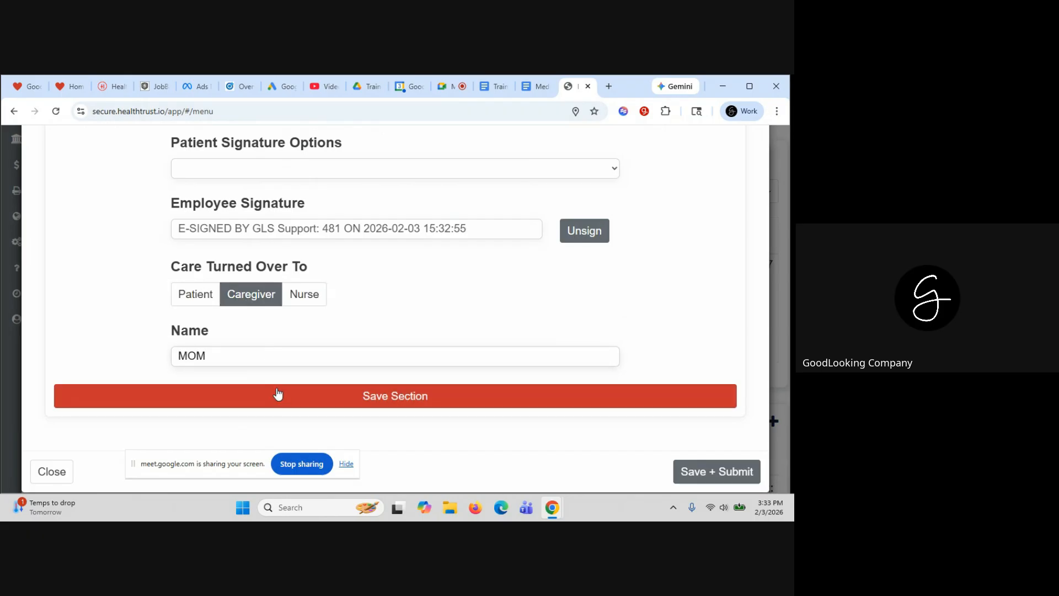
{"action": "left_click", "coordinate": [277, 396]}
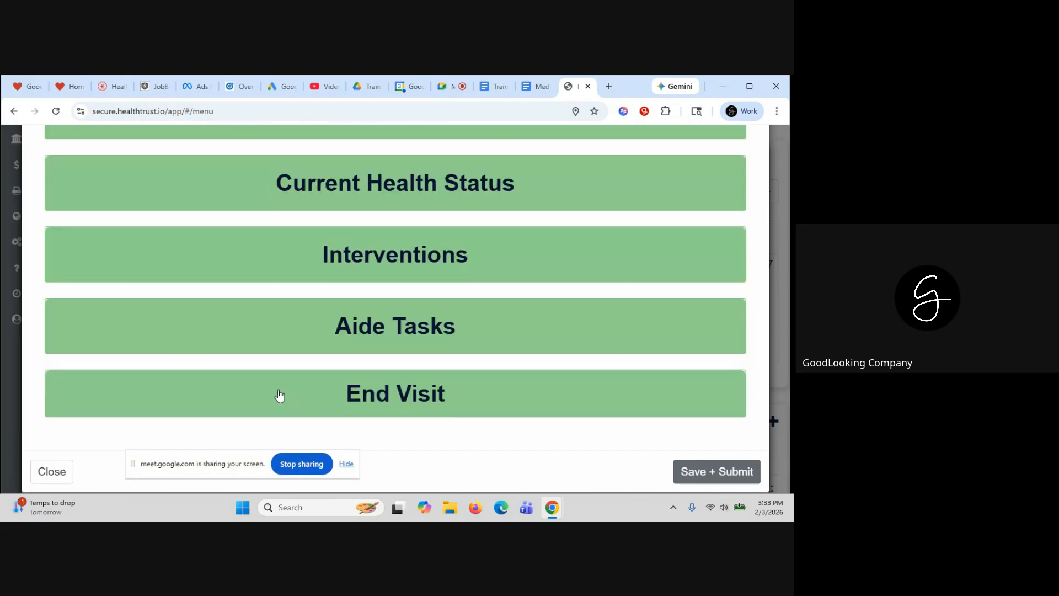
Save and submit the visit, submit the validated encounter, and return from the success message
{"action": "left_click", "coordinate": [726, 477]}
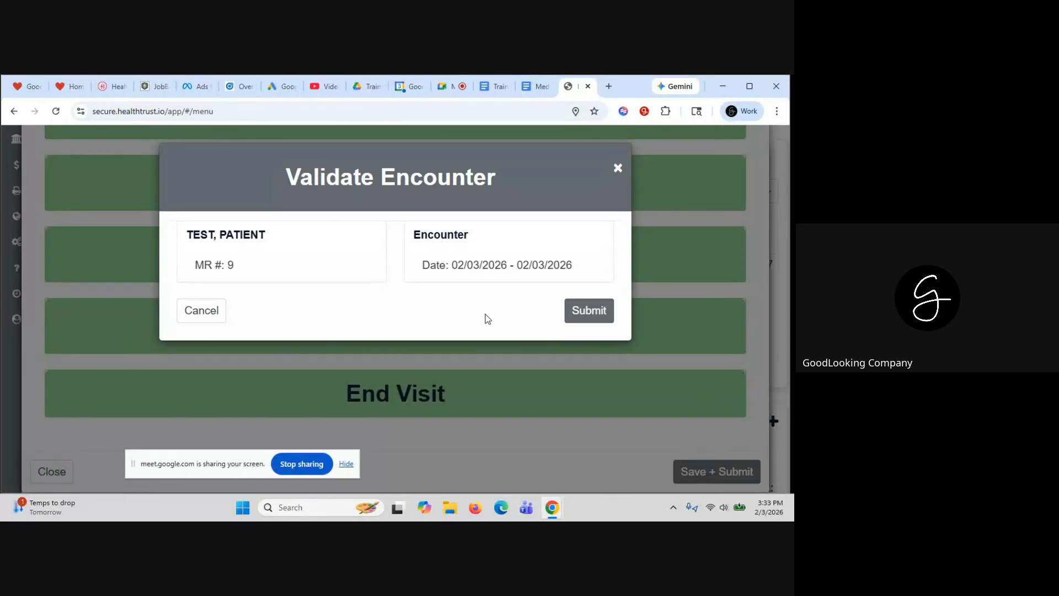
{"action": "left_click", "coordinate": [593, 313]}
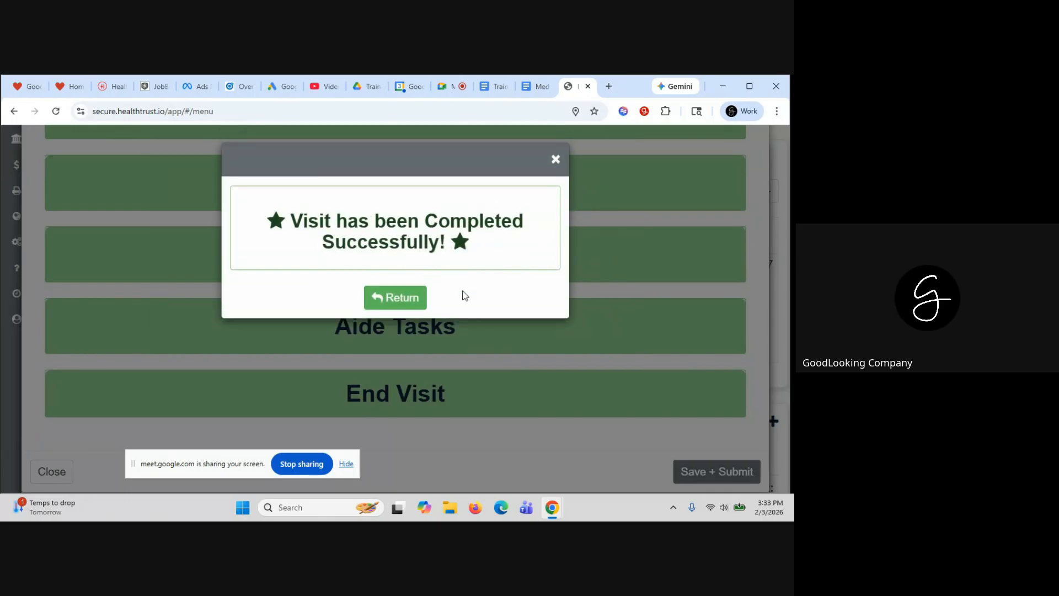
{"action": "left_click", "coordinate": [402, 299]}
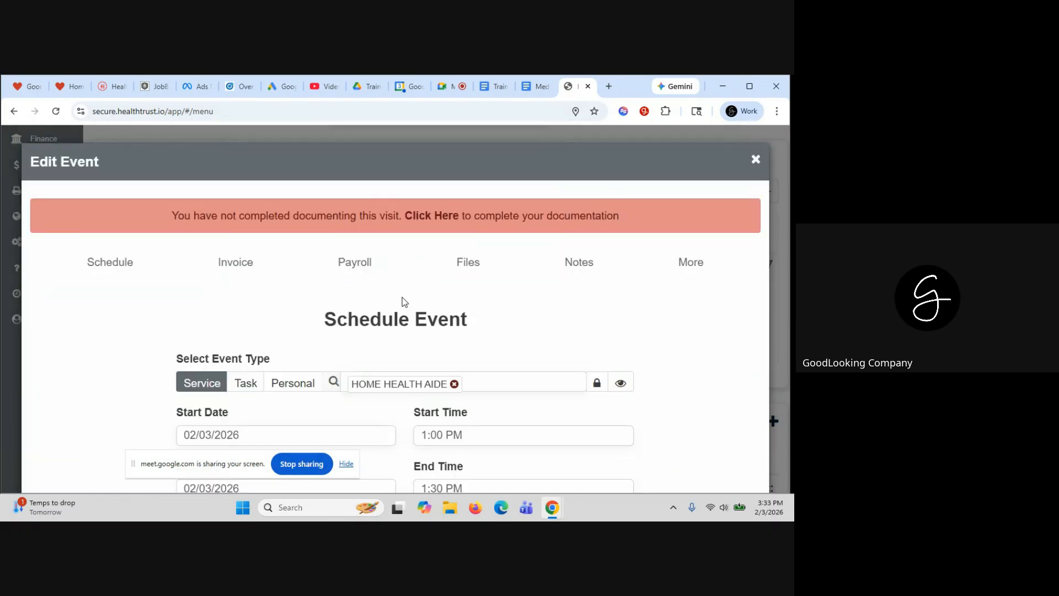
Close the event editor and reopen the Home Health Aide visit for editing
{"action": "left_click", "coordinate": [755, 160]}
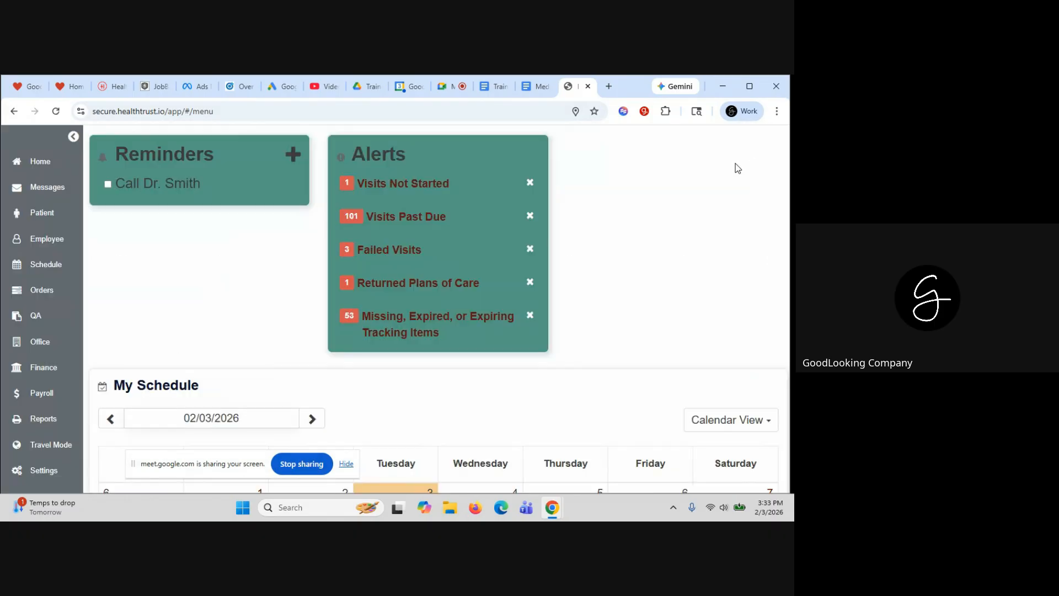
{"action": "scroll", "coordinate": [231, 303], "scroll_direction": "down", "scroll_amount": 4}
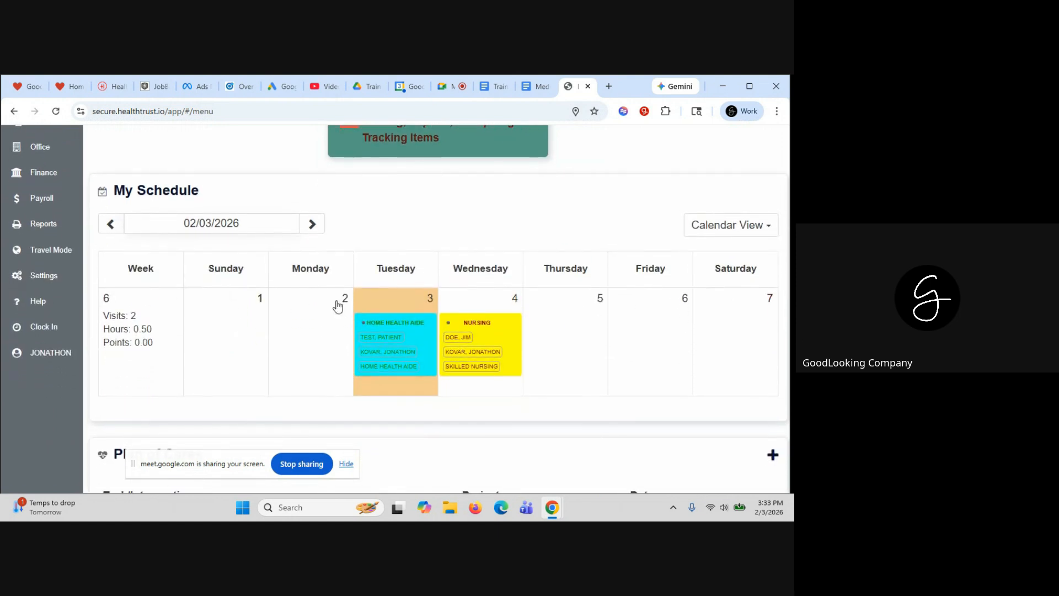
{"action": "left_click", "coordinate": [415, 328]}
{"action": "scroll", "coordinate": [416, 326], "scroll_direction": "down", "scroll_amount": 5}
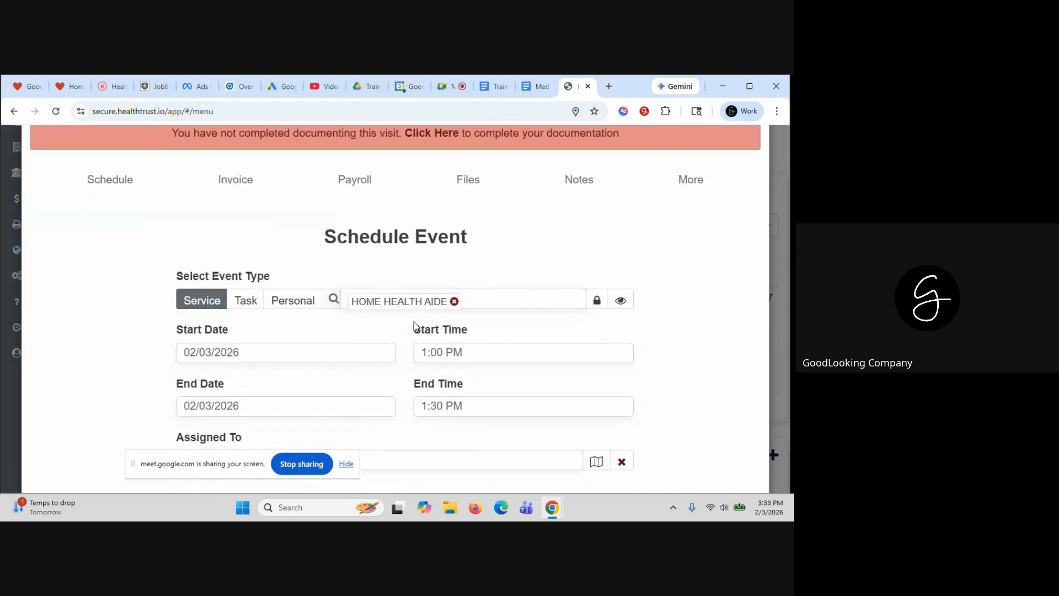
{"action": "scroll", "coordinate": [416, 327], "scroll_direction": "down", "scroll_amount": 2}
{"action": "scroll", "coordinate": [415, 322], "scroll_direction": "down", "scroll_amount": 3}
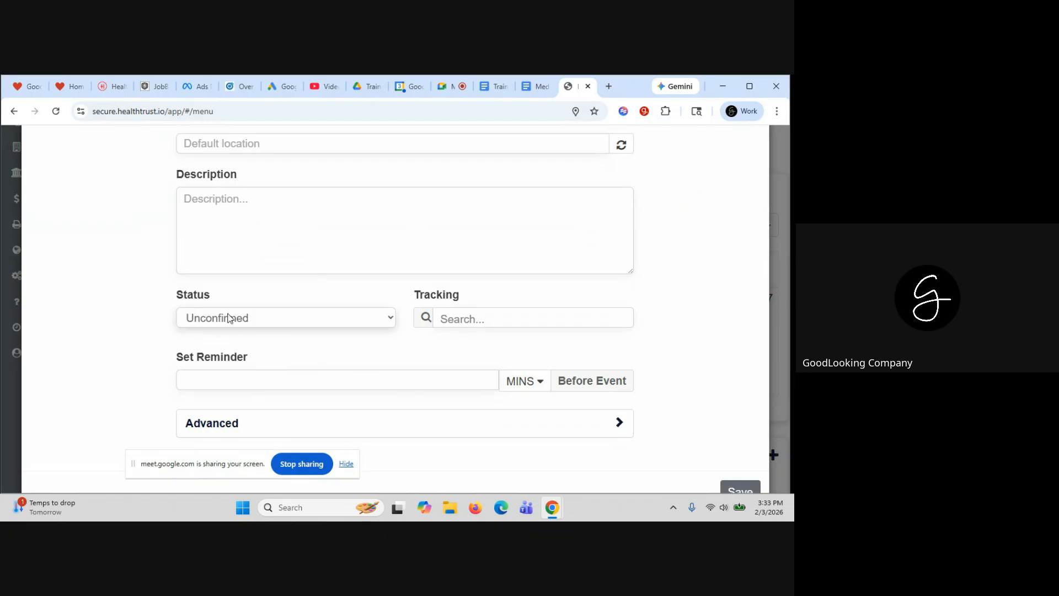
Leave the visit status Unconfirmed, close the Edit Event dialog, and return to the dashboard alerts
{"action": "left_click", "coordinate": [348, 321]}
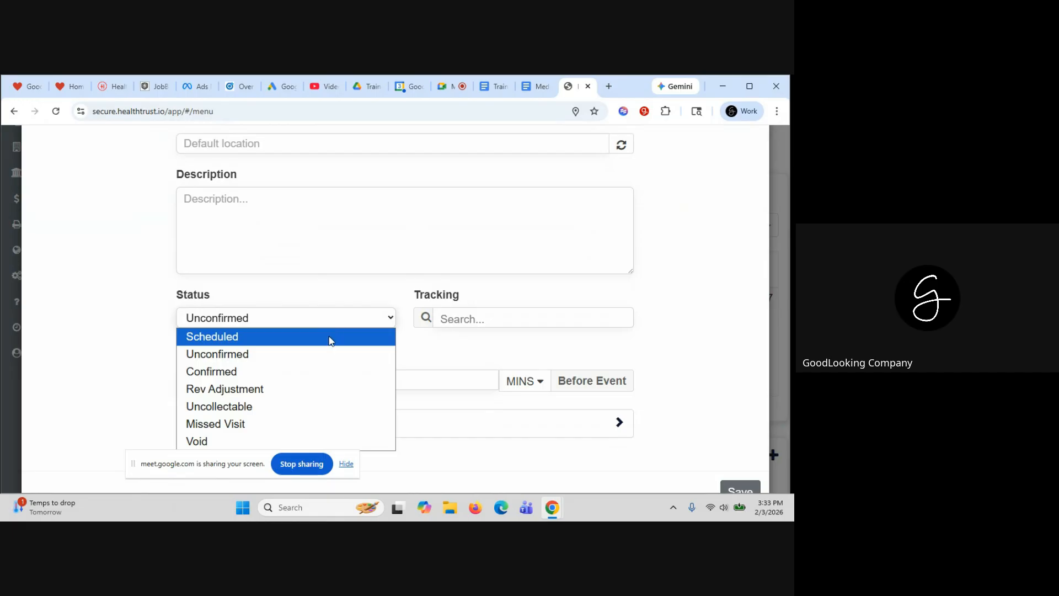
{"action": "left_click", "coordinate": [303, 356]}
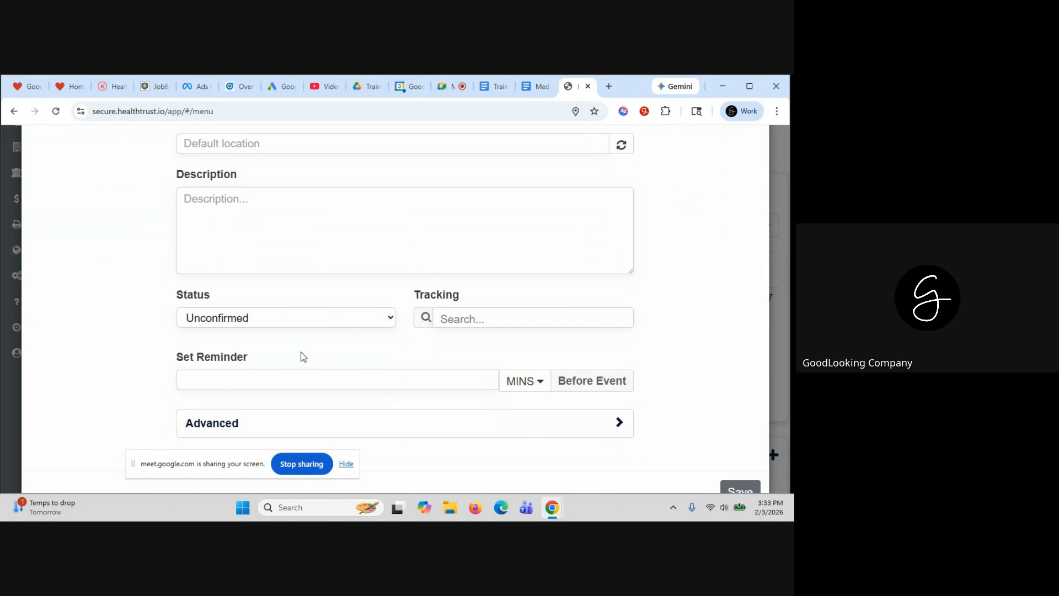
{"action": "left_click", "coordinate": [297, 318]}
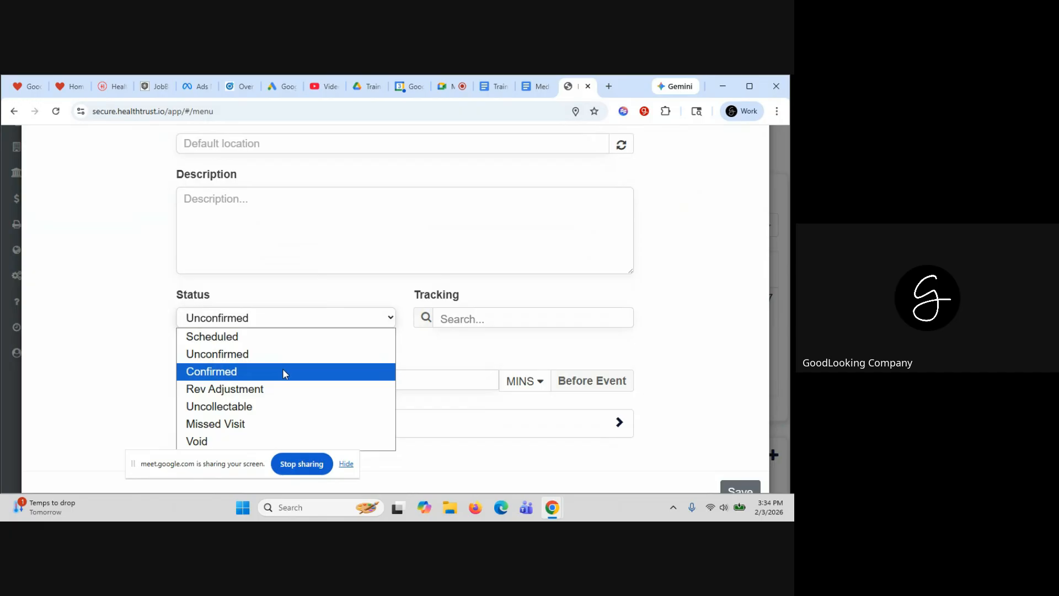
{"action": "left_click", "coordinate": [680, 253]}
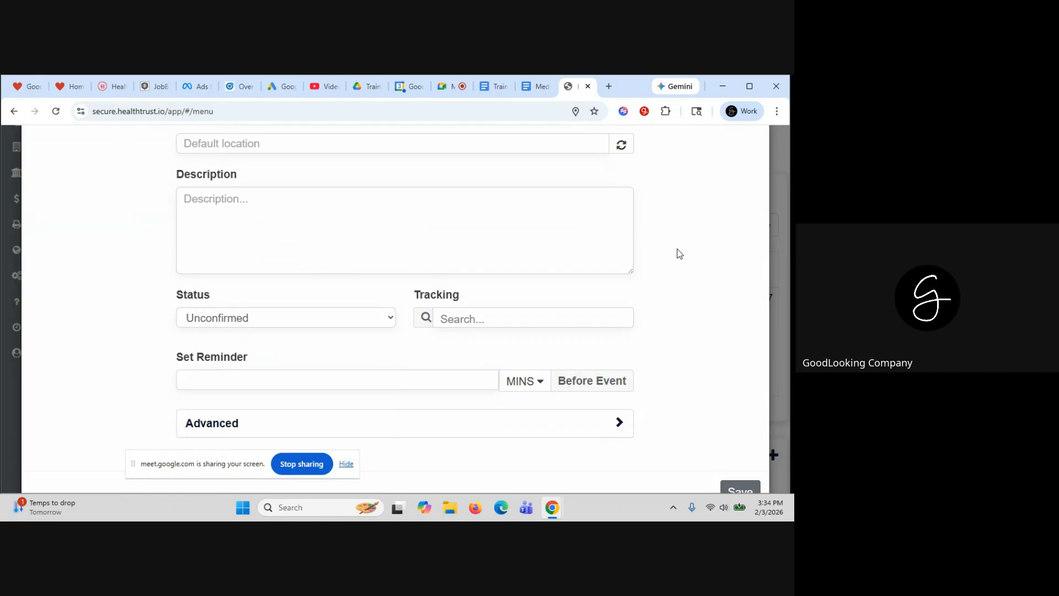
{"action": "scroll", "coordinate": [680, 254], "scroll_direction": "up", "scroll_amount": 10}
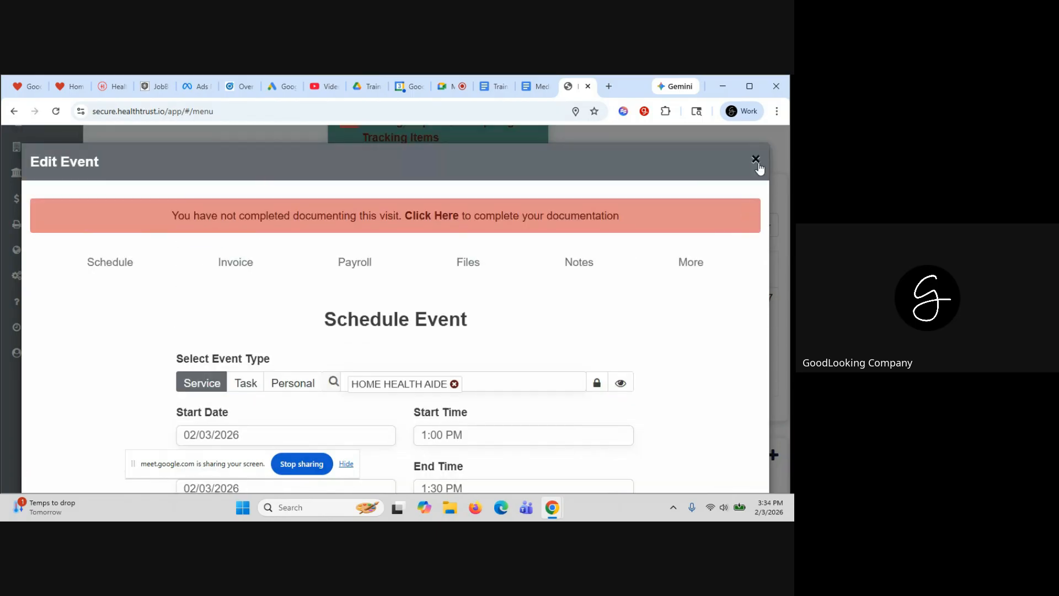
{"action": "left_click", "coordinate": [756, 160]}
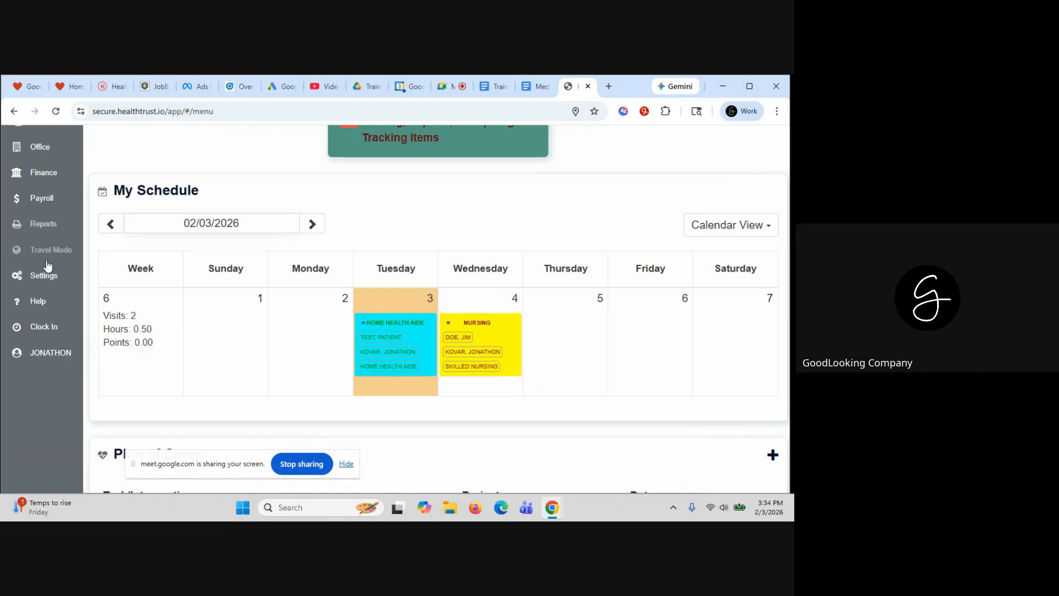
{"action": "scroll", "coordinate": [46, 256], "scroll_direction": "up", "scroll_amount": 1}
{"action": "scroll", "coordinate": [47, 257], "scroll_direction": "up", "scroll_amount": 2}
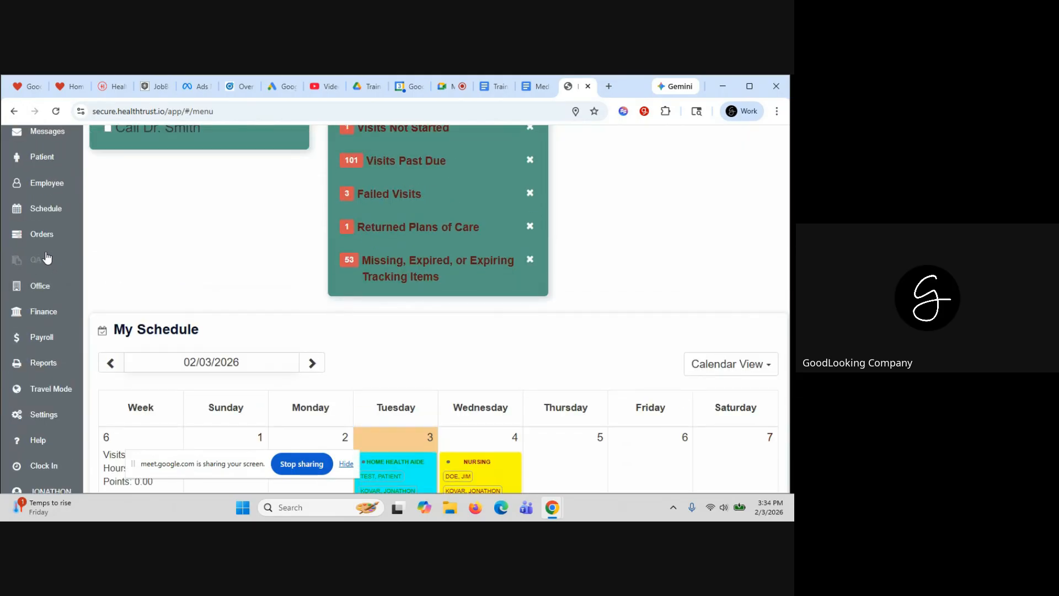
Open the Home Health Aide visit from the QA care validation queue
{"action": "left_click", "coordinate": [47, 258]}
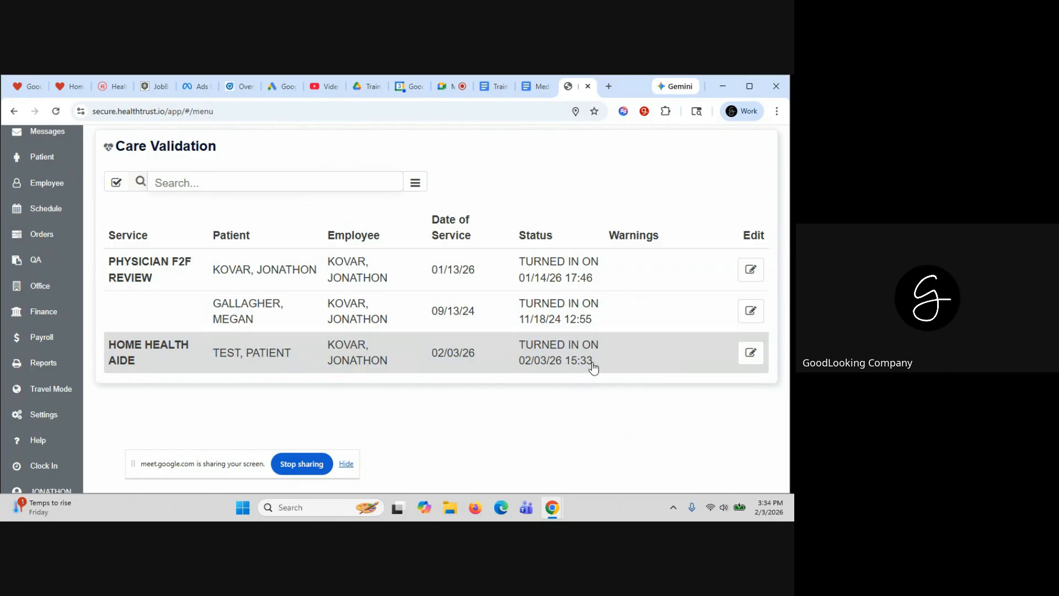
{"action": "left_click", "coordinate": [464, 359]}
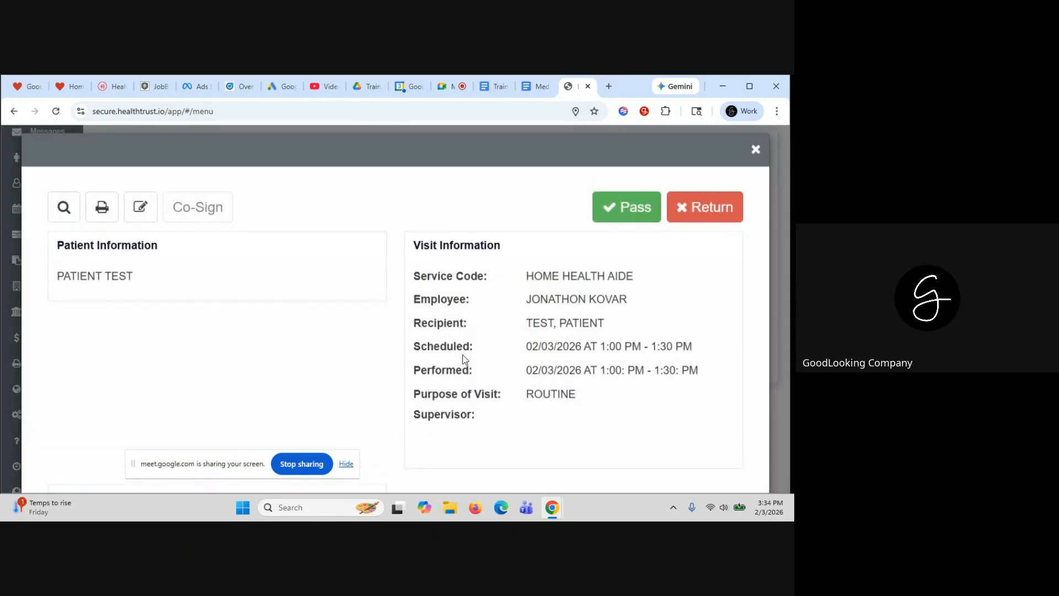
{"action": "scroll", "coordinate": [295, 284], "scroll_direction": "down", "scroll_amount": 3}
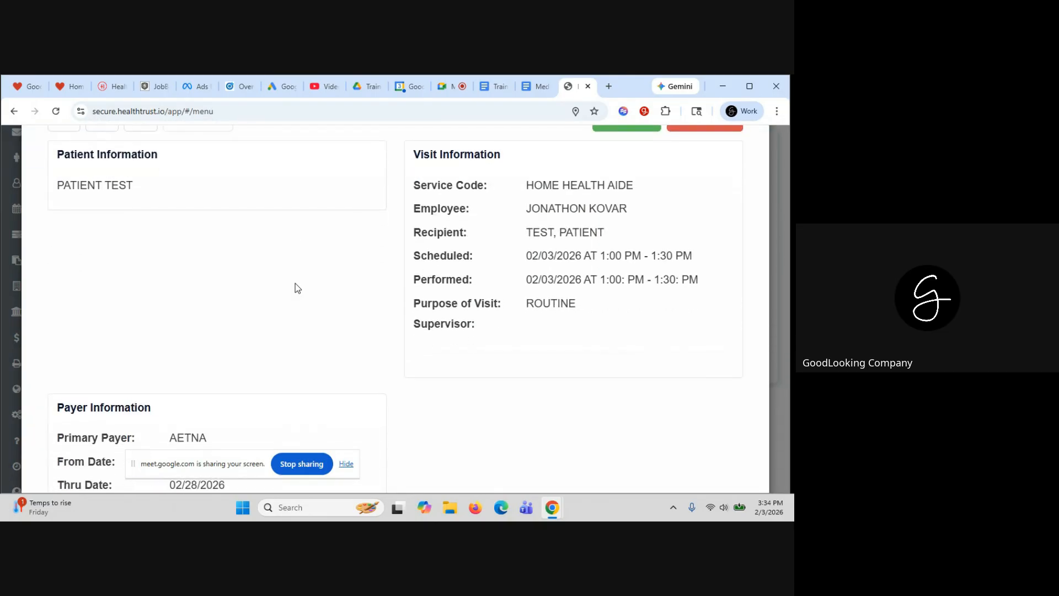
{"action": "scroll", "coordinate": [295, 283], "scroll_direction": "down", "scroll_amount": 1}
{"action": "scroll", "coordinate": [295, 283], "scroll_direction": "up", "scroll_amount": 5}
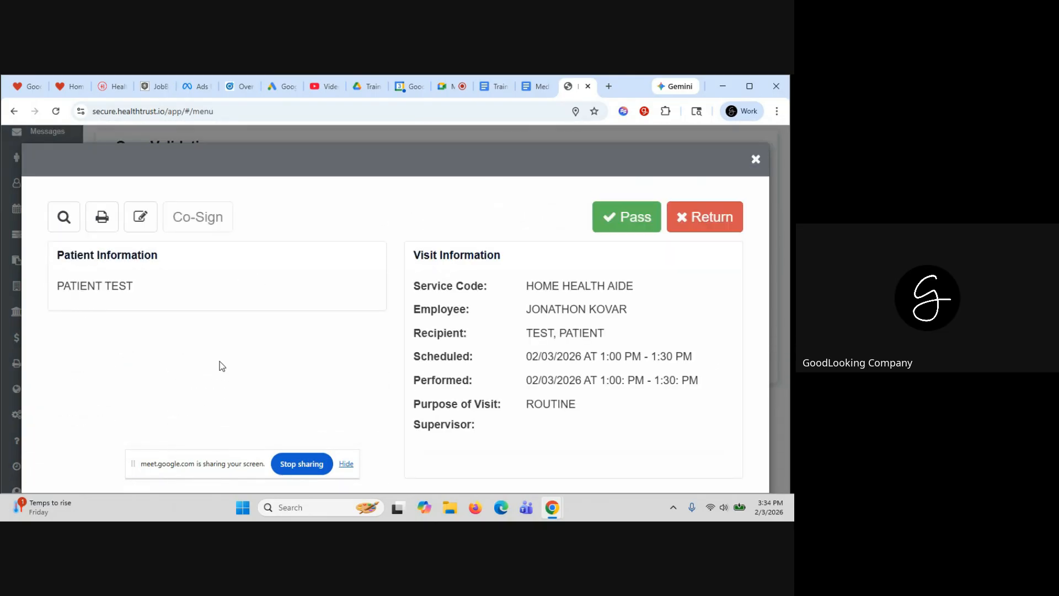
Review the visit's point-of-care documentation and its Aide Tasks, then close it
{"action": "left_click", "coordinate": [62, 212]}
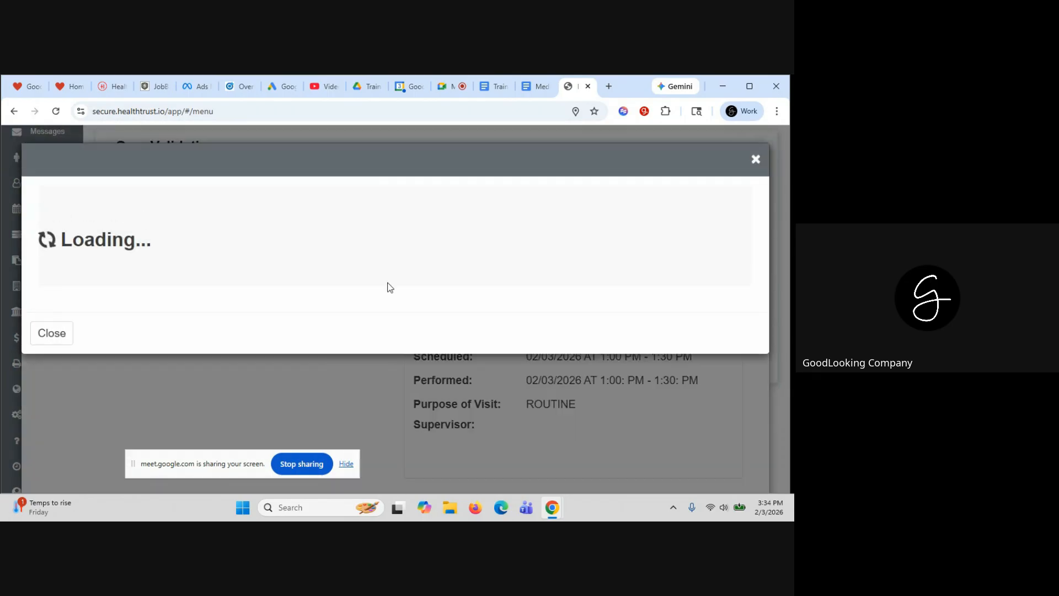
{"action": "scroll", "coordinate": [419, 368], "scroll_direction": "down", "scroll_amount": 4}
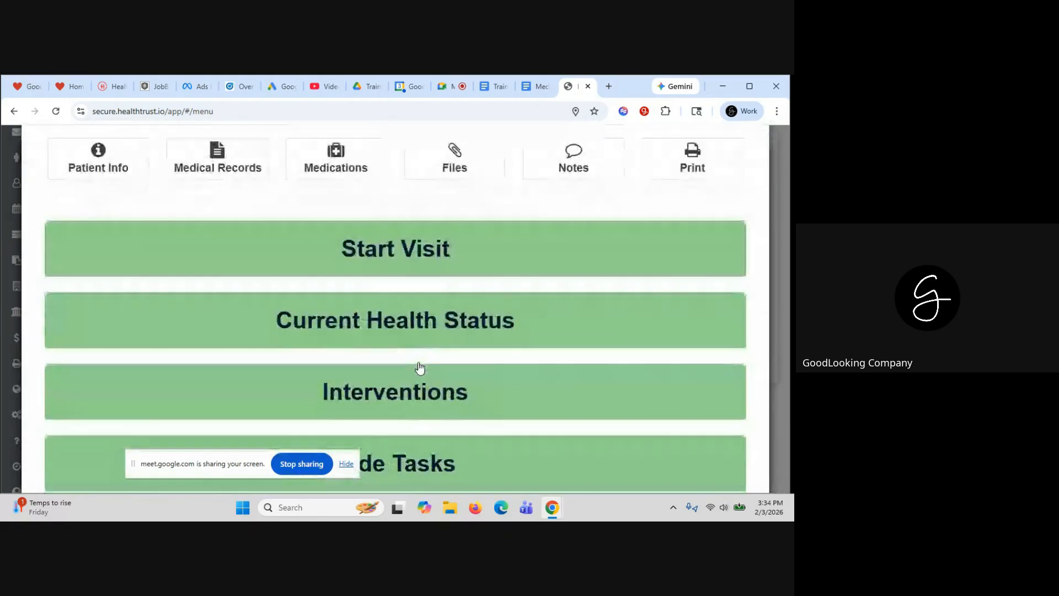
{"action": "left_click", "coordinate": [394, 369]}
{"action": "scroll", "coordinate": [394, 369], "scroll_direction": "down", "scroll_amount": 8}
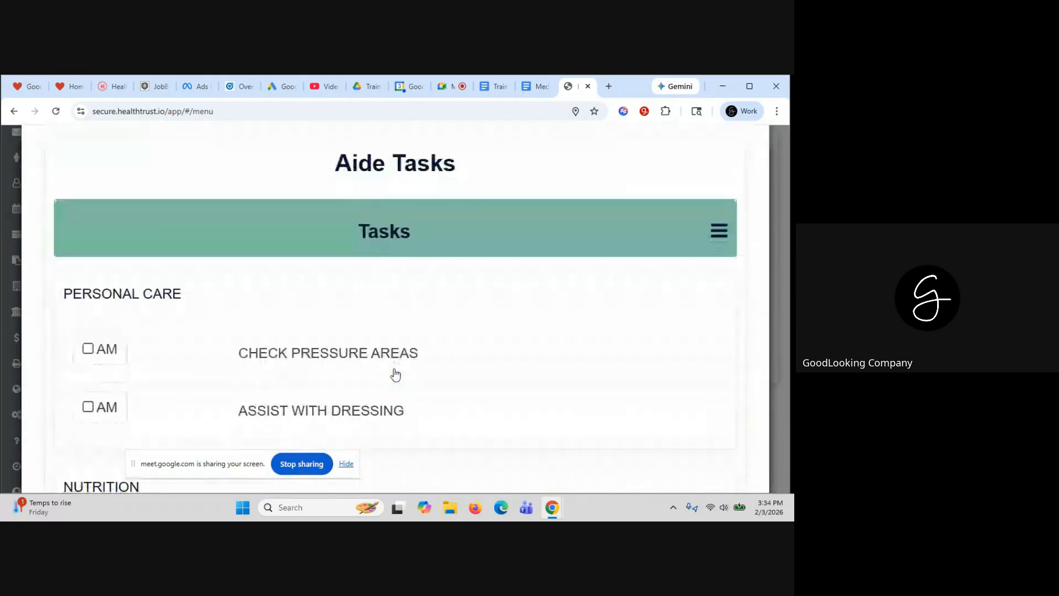
{"action": "scroll", "coordinate": [394, 369], "scroll_direction": "down", "scroll_amount": 8}
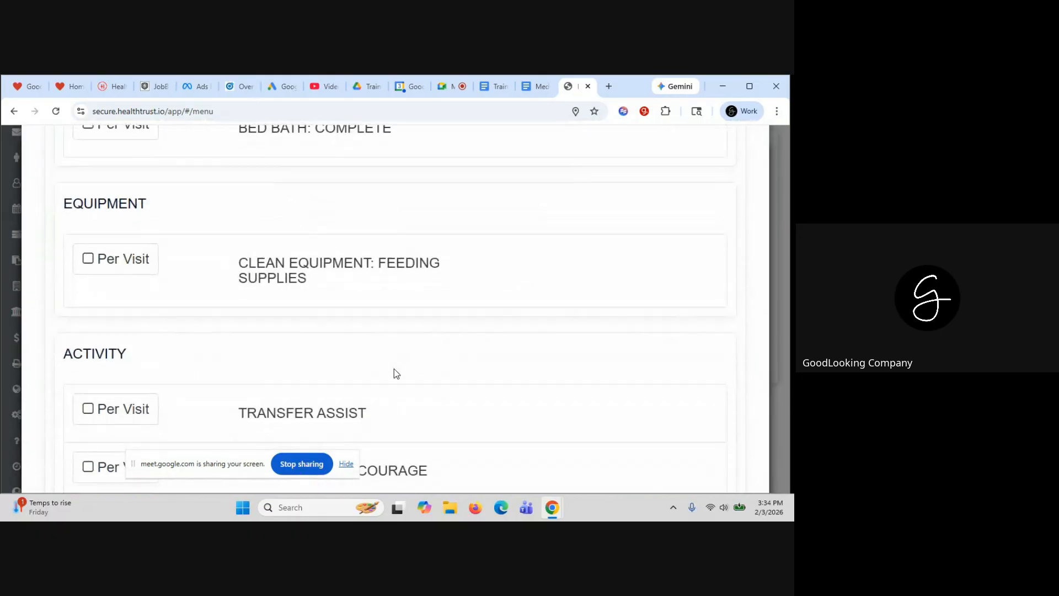
{"action": "scroll", "coordinate": [394, 368], "scroll_direction": "up", "scroll_amount": 12}
{"action": "scroll", "coordinate": [394, 369], "scroll_direction": "up", "scroll_amount": 8}
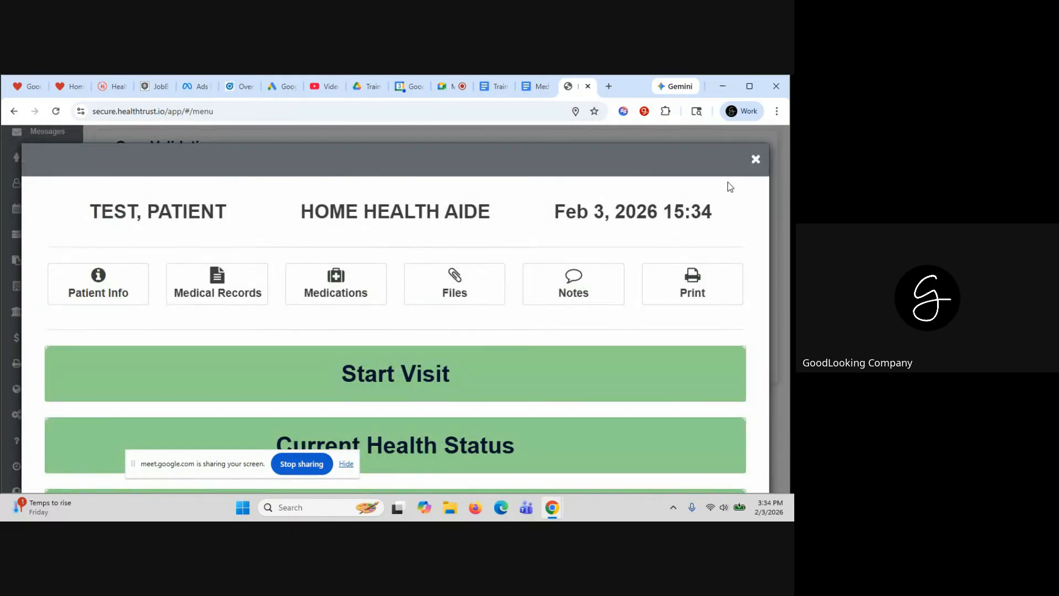
{"action": "left_click", "coordinate": [756, 161]}
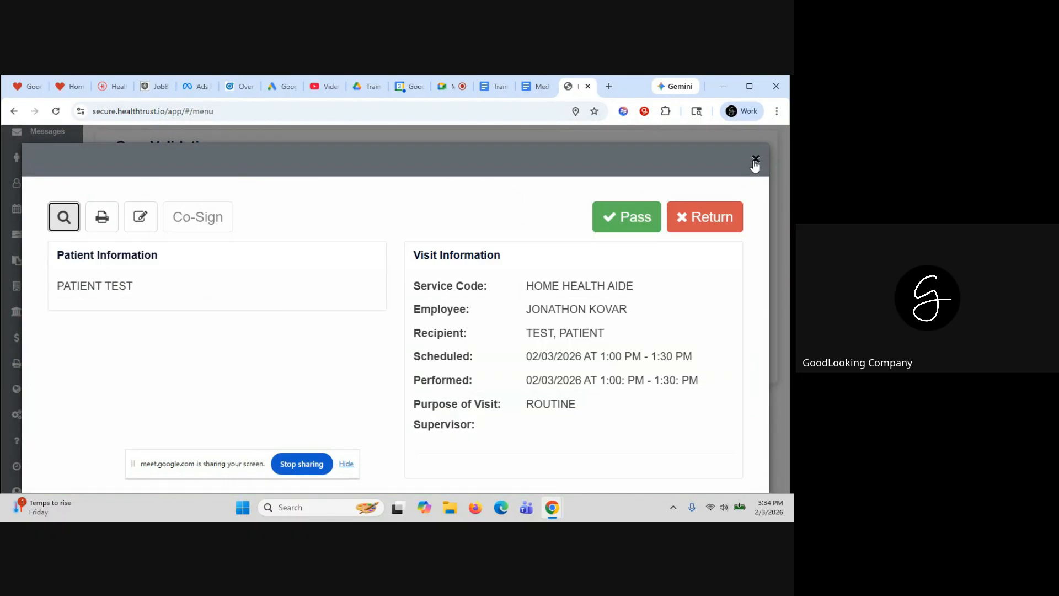
Look through the visit's printable report and close it
{"action": "left_click", "coordinate": [109, 222]}
{"action": "scroll", "coordinate": [472, 323], "scroll_direction": "down", "scroll_amount": 3}
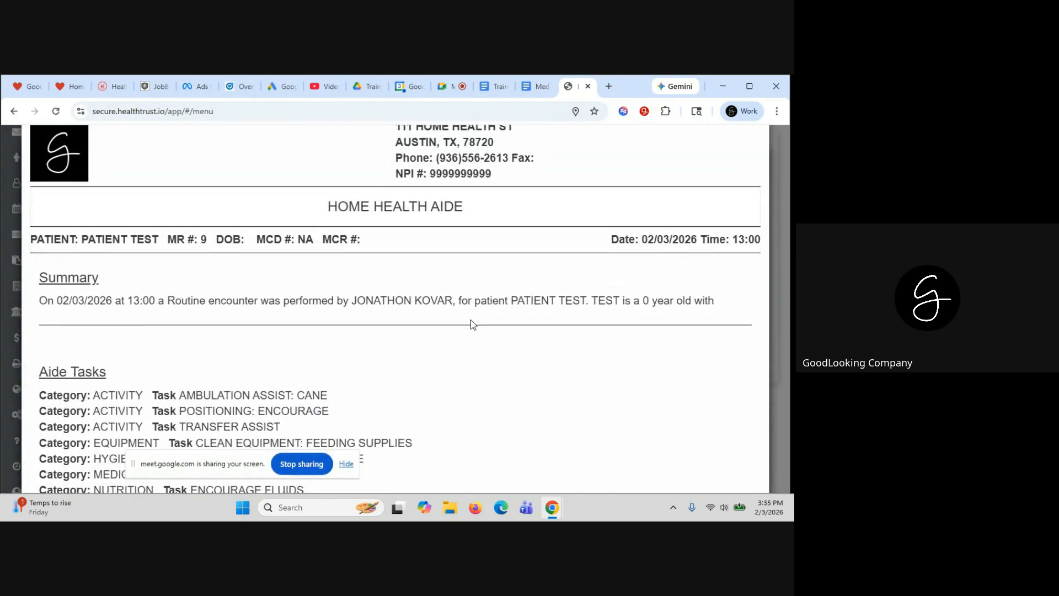
{"action": "scroll", "coordinate": [472, 320], "scroll_direction": "down", "scroll_amount": 10}
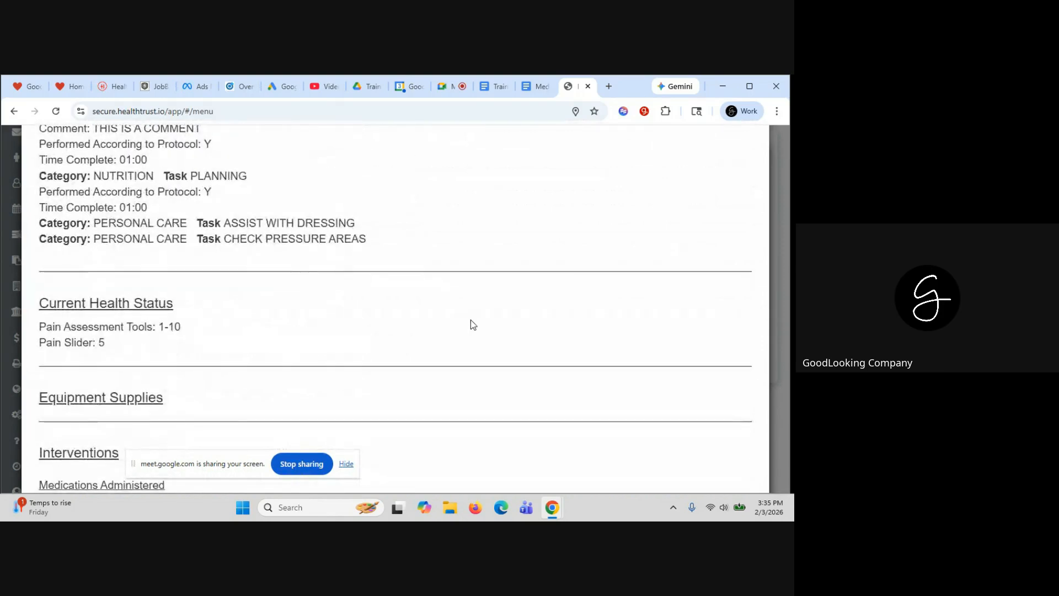
{"action": "scroll", "coordinate": [472, 320], "scroll_direction": "down", "scroll_amount": 3}
{"action": "scroll", "coordinate": [472, 320], "scroll_direction": "up", "scroll_amount": 15}
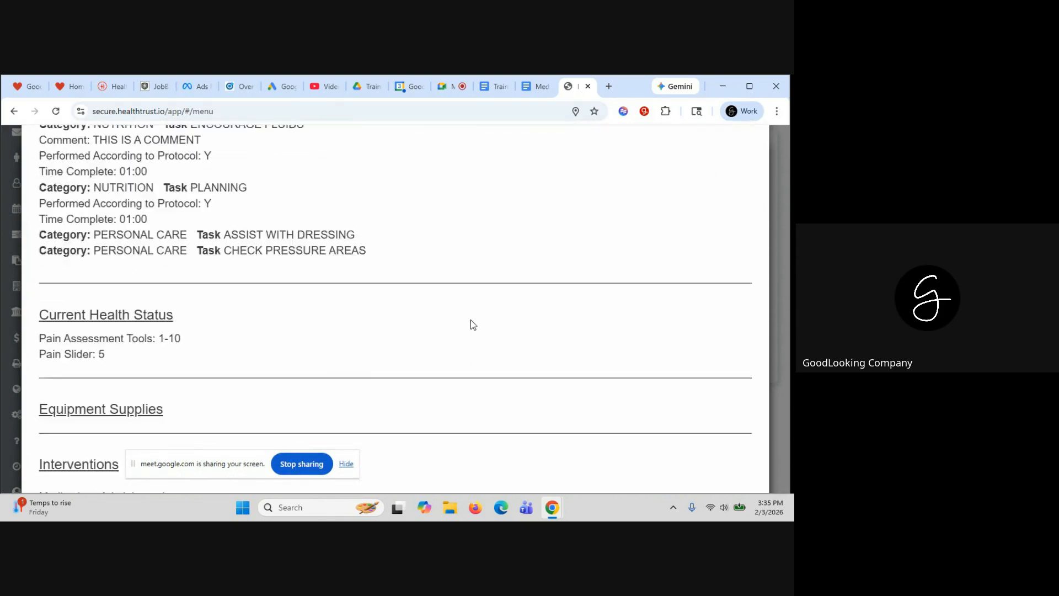
{"action": "scroll", "coordinate": [472, 320], "scroll_direction": "up", "scroll_amount": 3}
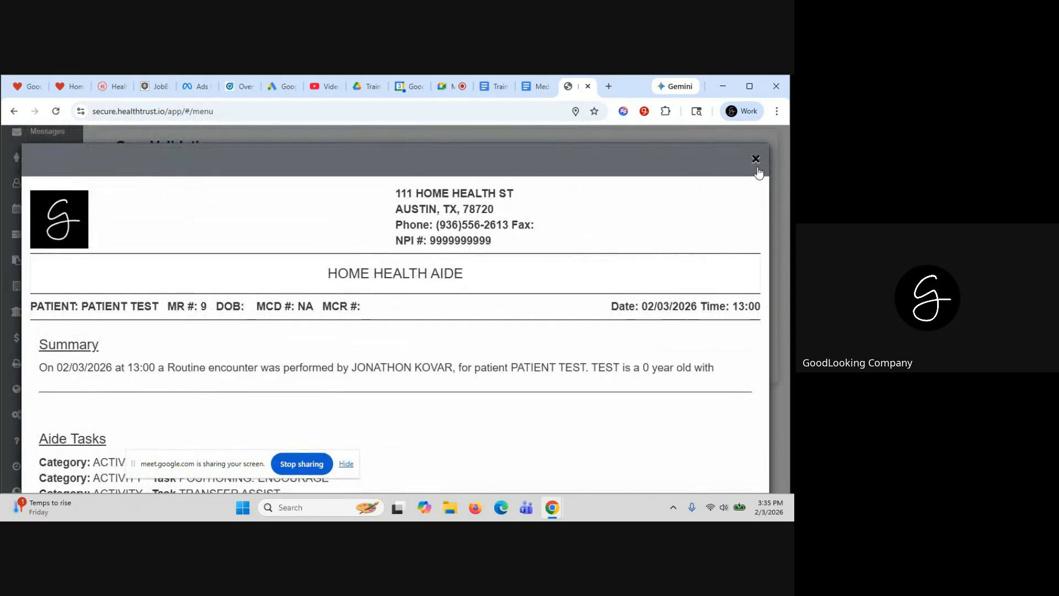
{"action": "left_click", "coordinate": [756, 159]}
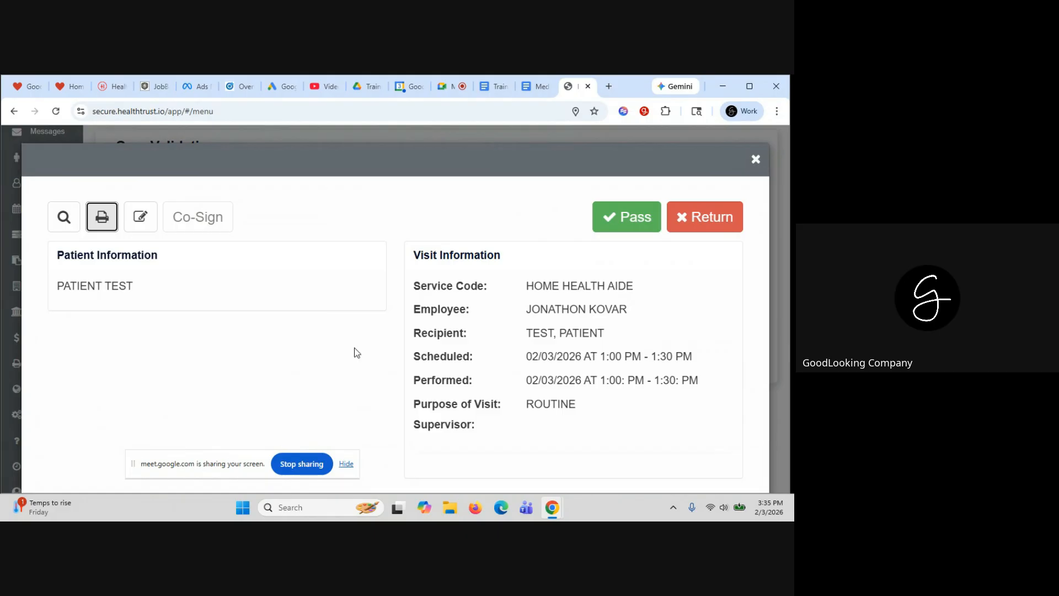
Return the visit with the comment 'YOU DID NOT COMPLETE THME OF THE TASKS'
{"action": "left_click", "coordinate": [706, 219]}
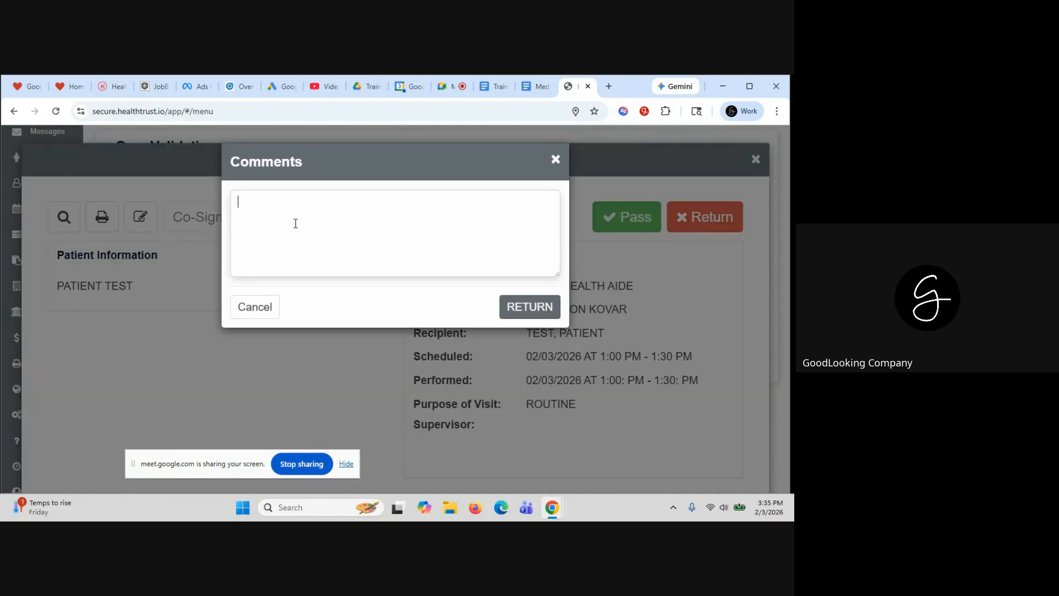
{"action": "type", "text": "YOU DID NOT COMPLETE TH"}
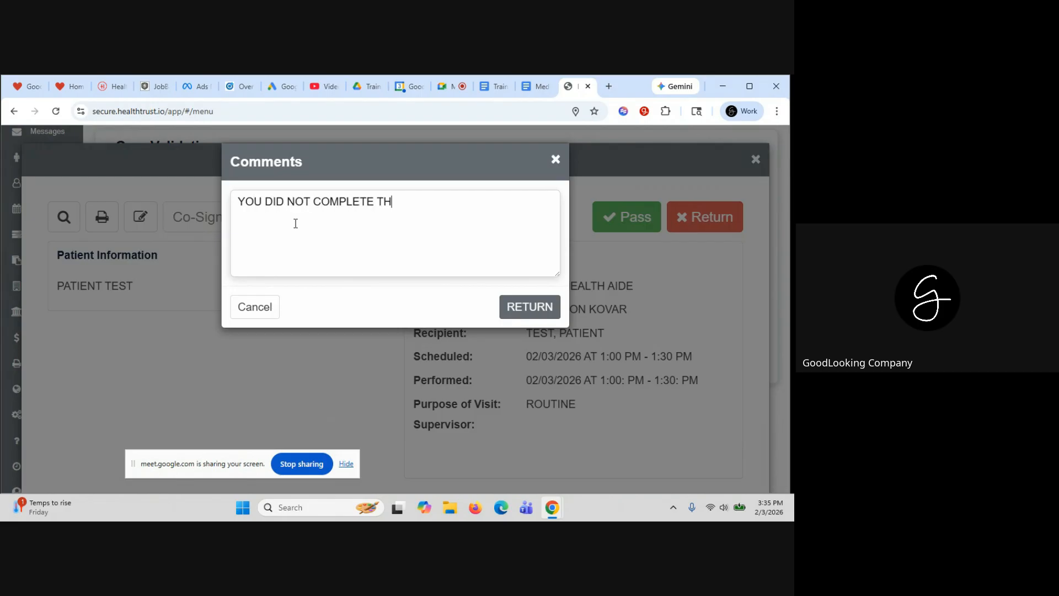
{"action": "key", "text": "BackSpace"}
{"action": "key", "text": "BackSpace"}
{"action": "type", "text": "SOME OF THE TASKS"}
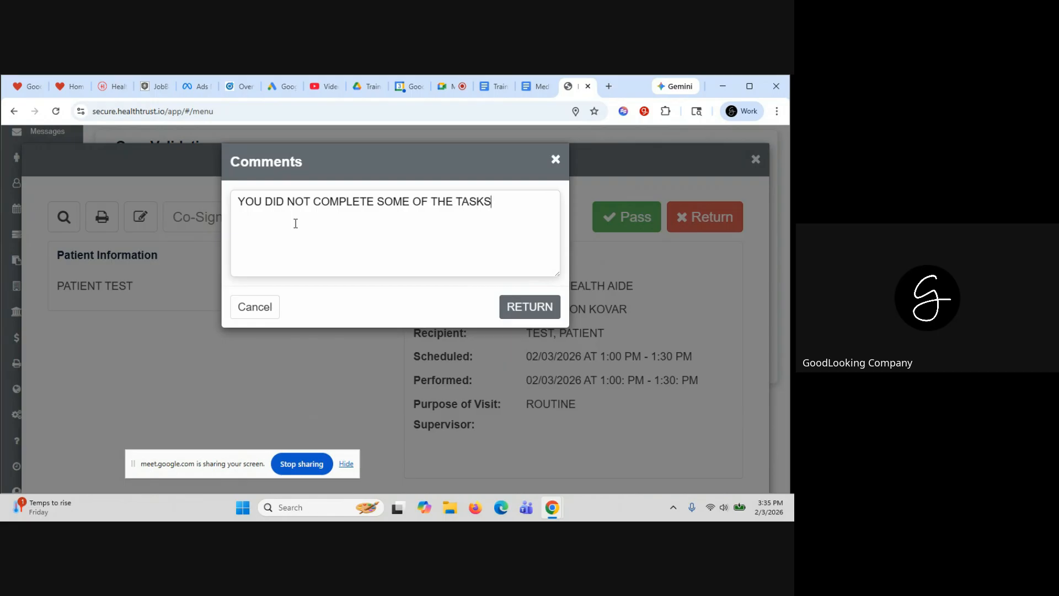
{"action": "left_click", "coordinate": [511, 307]}
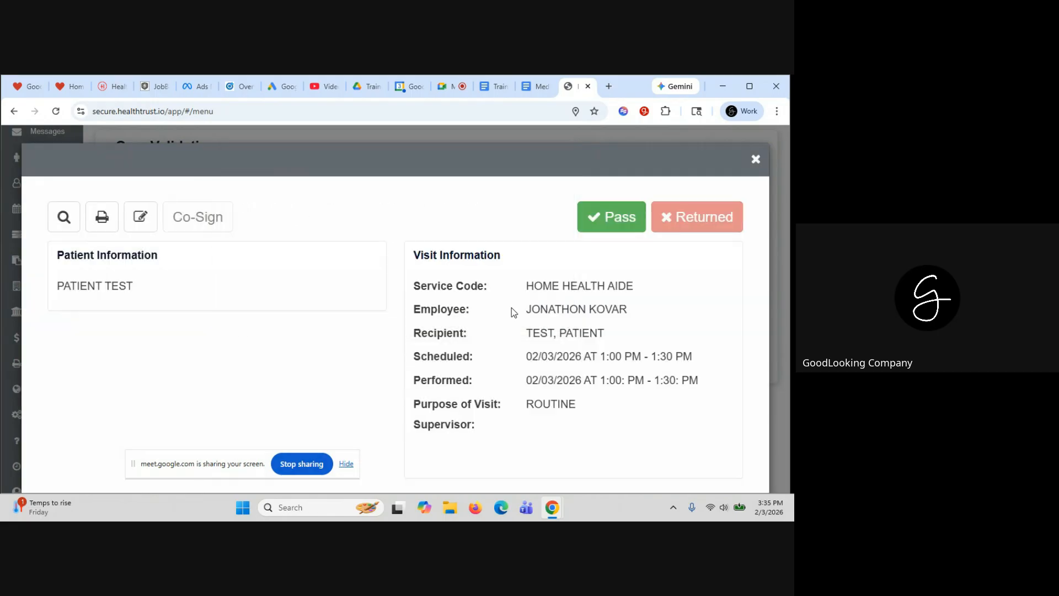
Close the review, go Home, and open Tuesday's Home Health Aide event
{"action": "left_click", "coordinate": [756, 160]}
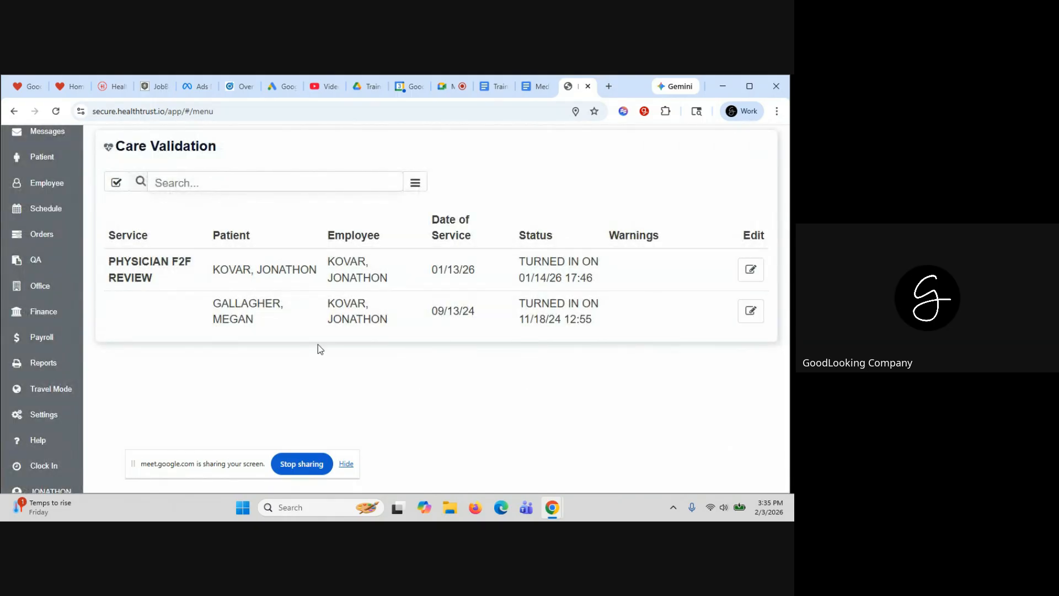
{"action": "scroll", "coordinate": [318, 346], "scroll_direction": "up", "scroll_amount": 1}
{"action": "scroll", "coordinate": [118, 184], "scroll_direction": "up", "scroll_amount": 3}
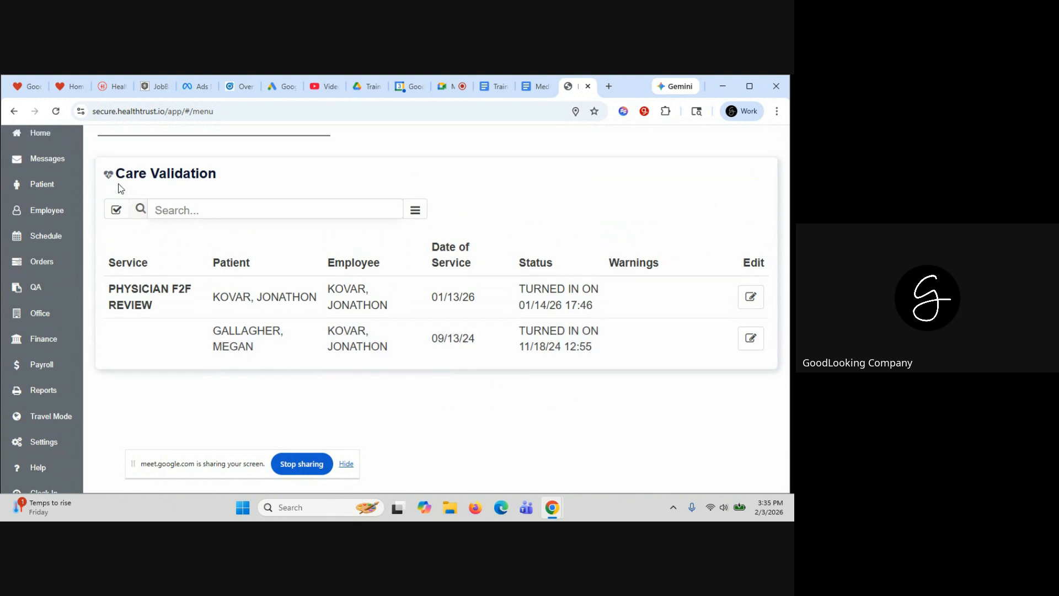
{"action": "left_click", "coordinate": [40, 163]}
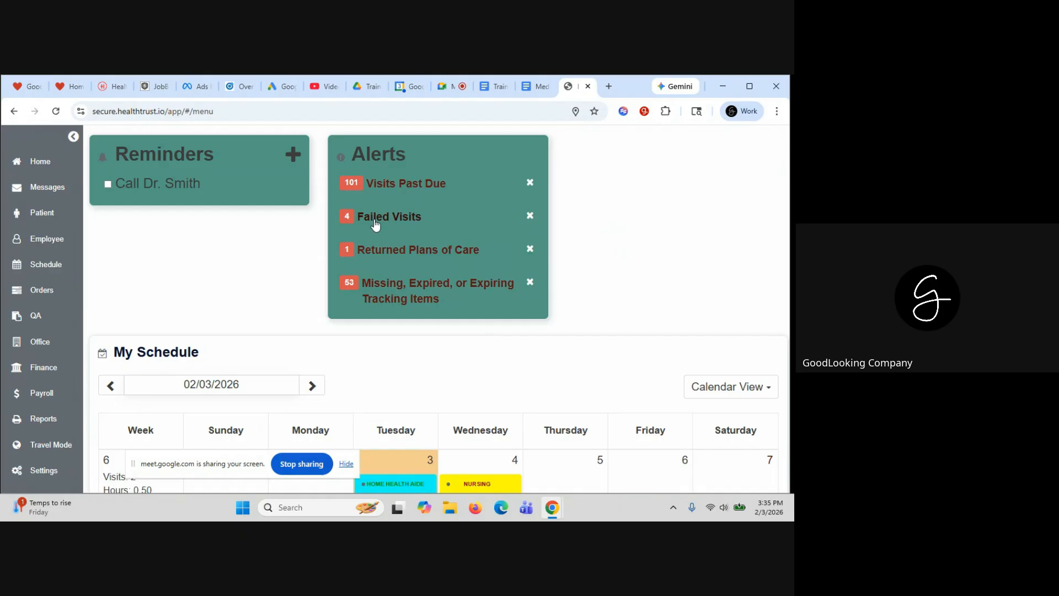
{"action": "scroll", "coordinate": [398, 319], "scroll_direction": "down", "scroll_amount": 3}
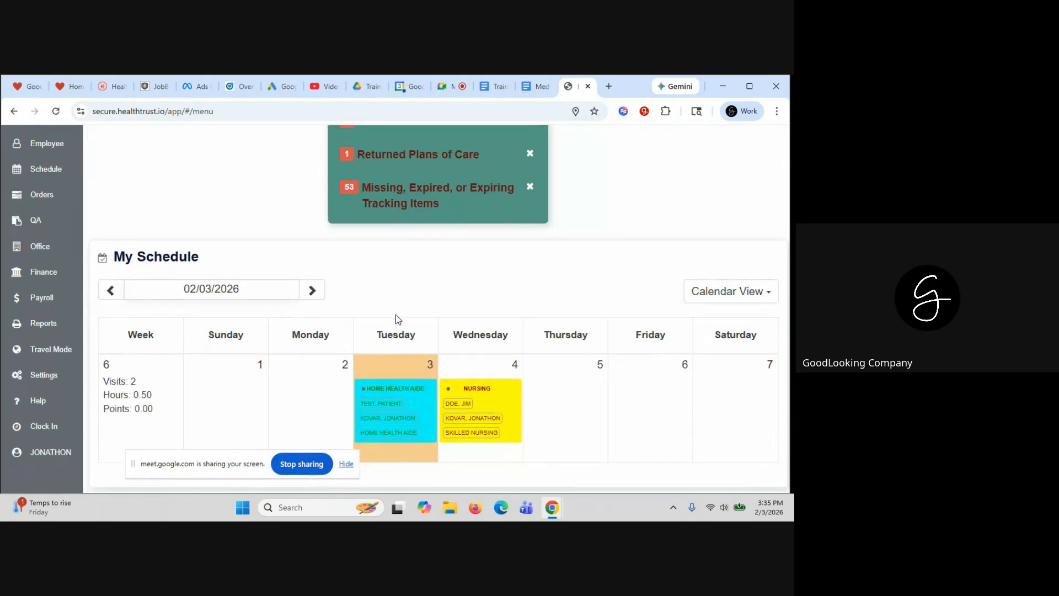
{"action": "left_click", "coordinate": [398, 388]}
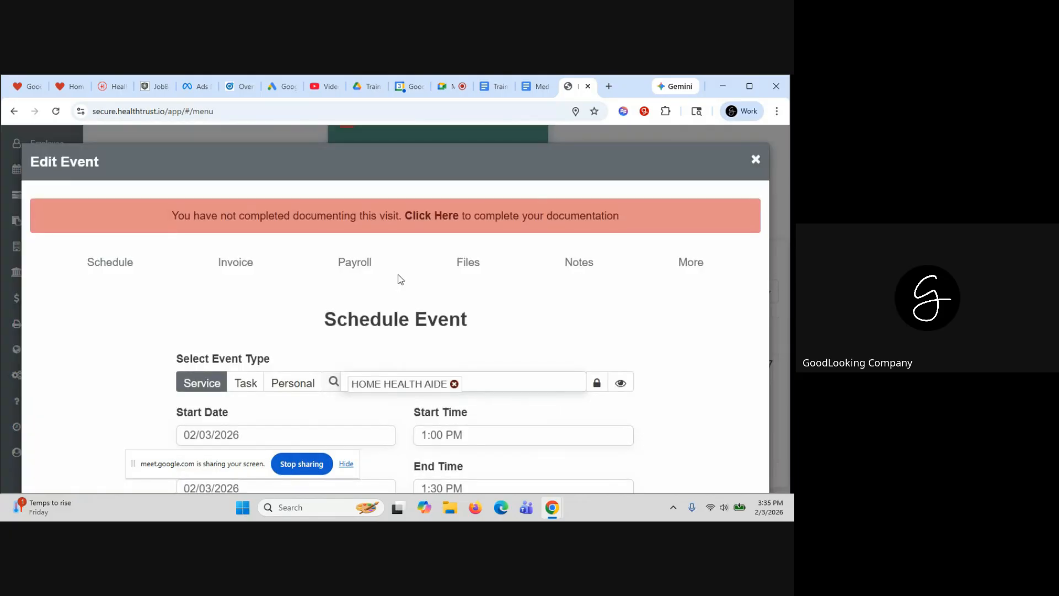
Open the visit's documentation, check the Visit Failed message, and expand Aide Tasks
{"action": "left_click", "coordinate": [433, 215]}
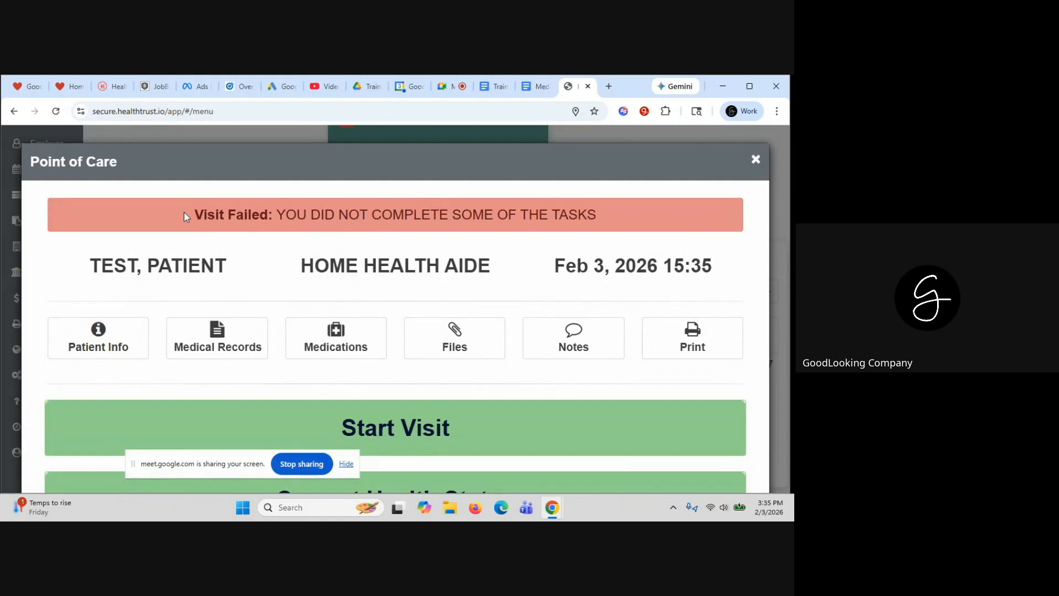
{"action": "left_click_drag", "start_coordinate": [184, 211], "coordinate": [581, 178]}
{"action": "left_click_drag", "start_coordinate": [607, 214], "coordinate": [189, 217]}
{"action": "scroll", "coordinate": [327, 274], "scroll_direction": "down", "scroll_amount": 2}
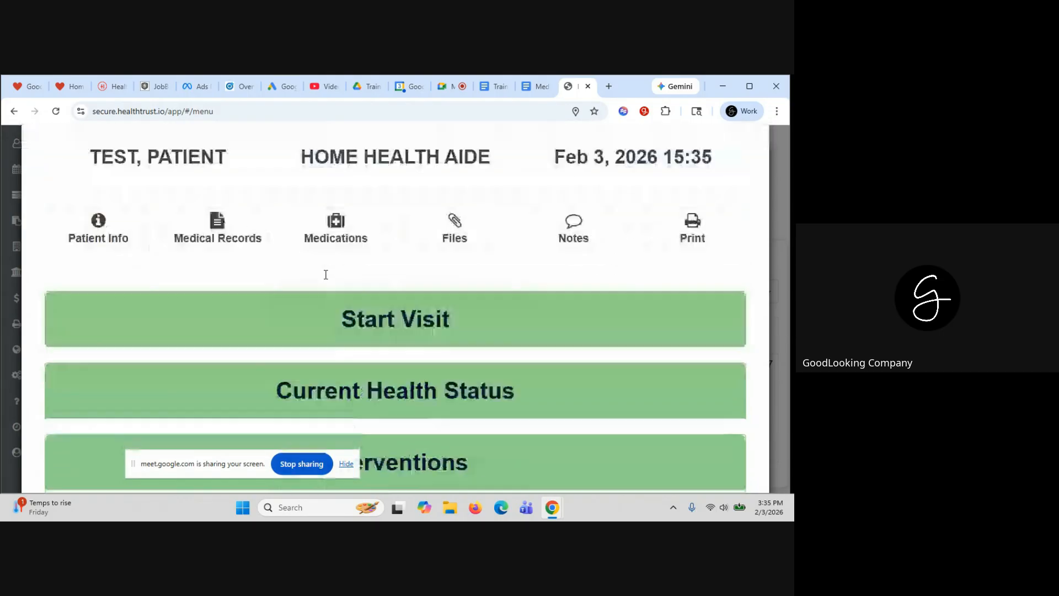
{"action": "scroll", "coordinate": [326, 276], "scroll_direction": "down", "scroll_amount": 4}
{"action": "left_click", "coordinate": [366, 333]}
{"action": "scroll", "coordinate": [367, 334], "scroll_direction": "down", "scroll_amount": 3}
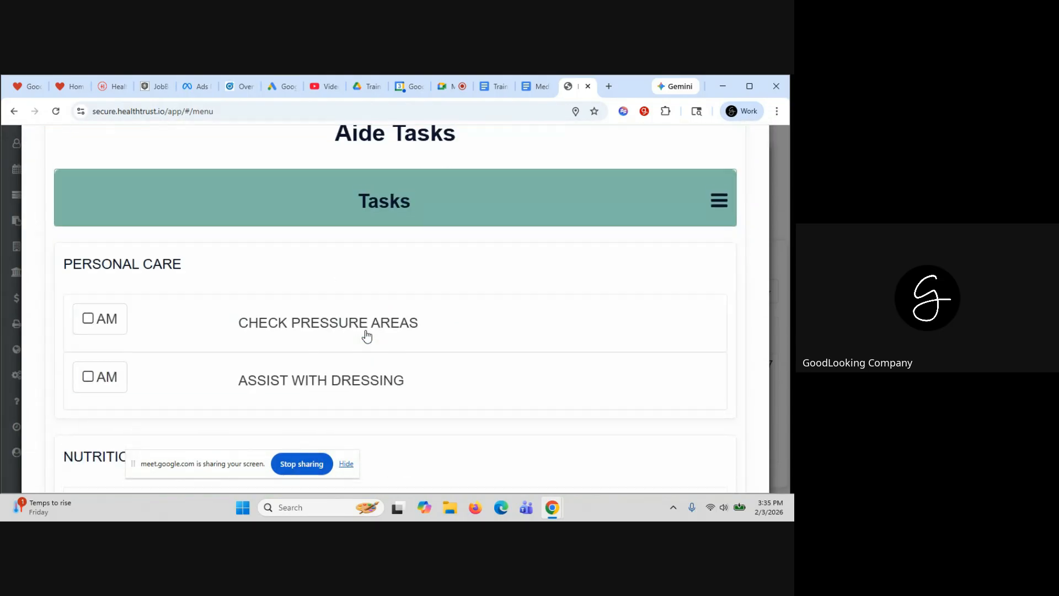
{"action": "scroll", "coordinate": [366, 334], "scroll_direction": "down", "scroll_amount": 9}
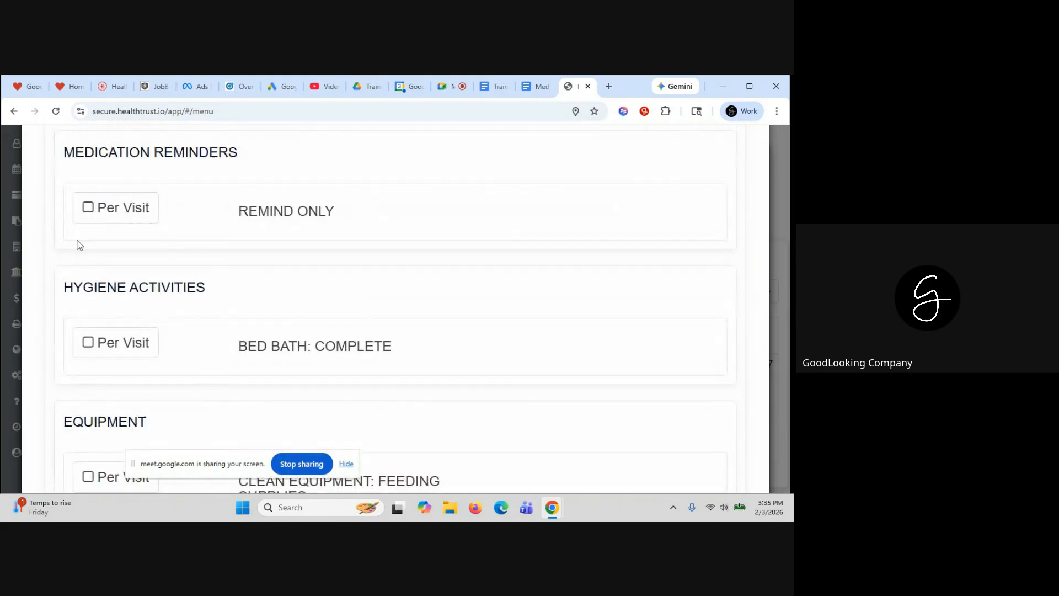
Document the aide task as performed according to protocol, completed at 01:20, and submit
{"action": "left_click", "coordinate": [108, 207]}
{"action": "left_click", "coordinate": [280, 377]}
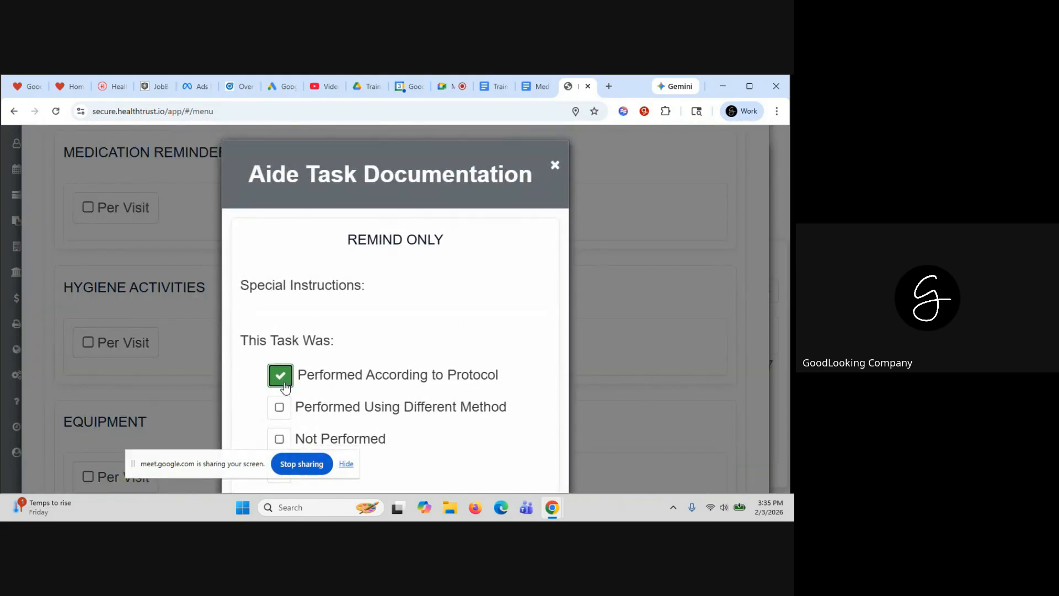
{"action": "scroll", "coordinate": [286, 388], "scroll_direction": "down", "scroll_amount": 4}
{"action": "left_click", "coordinate": [247, 319]}
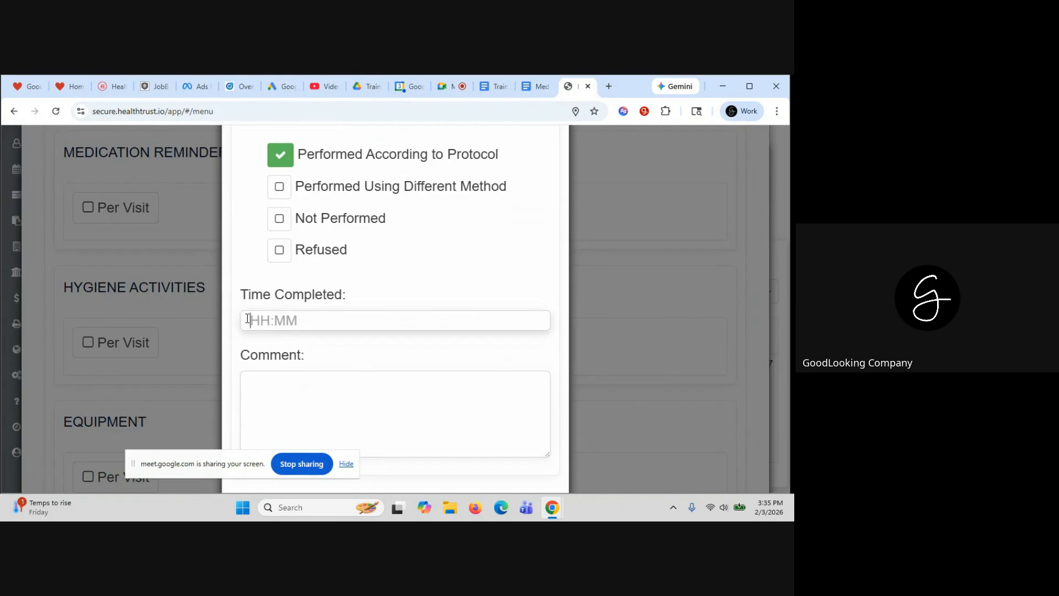
{"action": "type", "text": "01:20"}
{"action": "scroll", "coordinate": [319, 340], "scroll_direction": "down", "scroll_amount": 1}
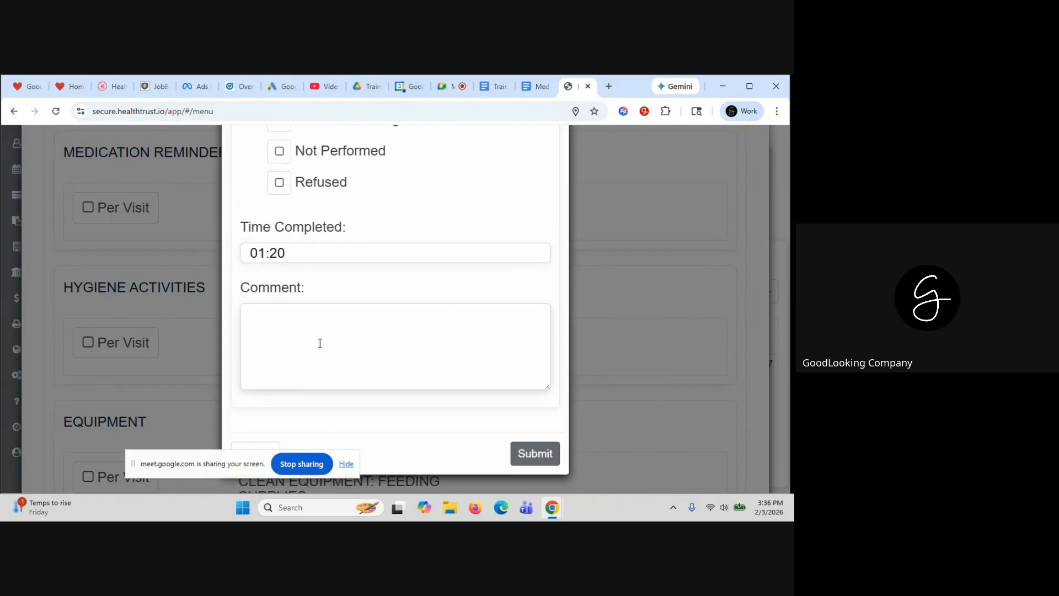
{"action": "left_click", "coordinate": [531, 458]}
Unlock the visit, save and submit it, confirm validation, and return to the event
{"action": "scroll", "coordinate": [530, 459], "scroll_direction": "down", "scroll_amount": 4}
{"action": "scroll", "coordinate": [531, 460], "scroll_direction": "down", "scroll_amount": 4}
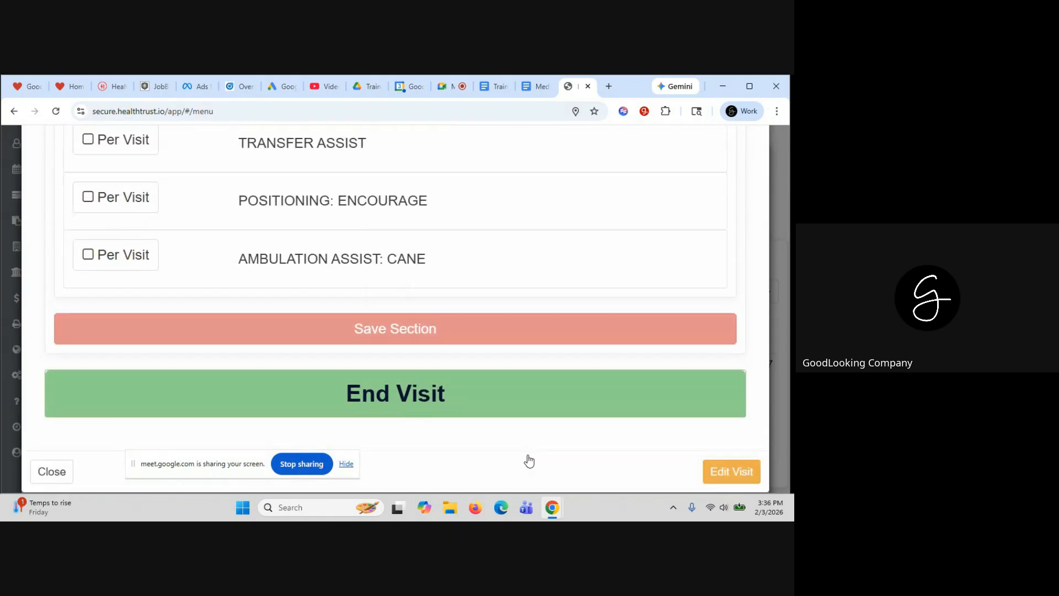
{"action": "left_click", "coordinate": [741, 478]}
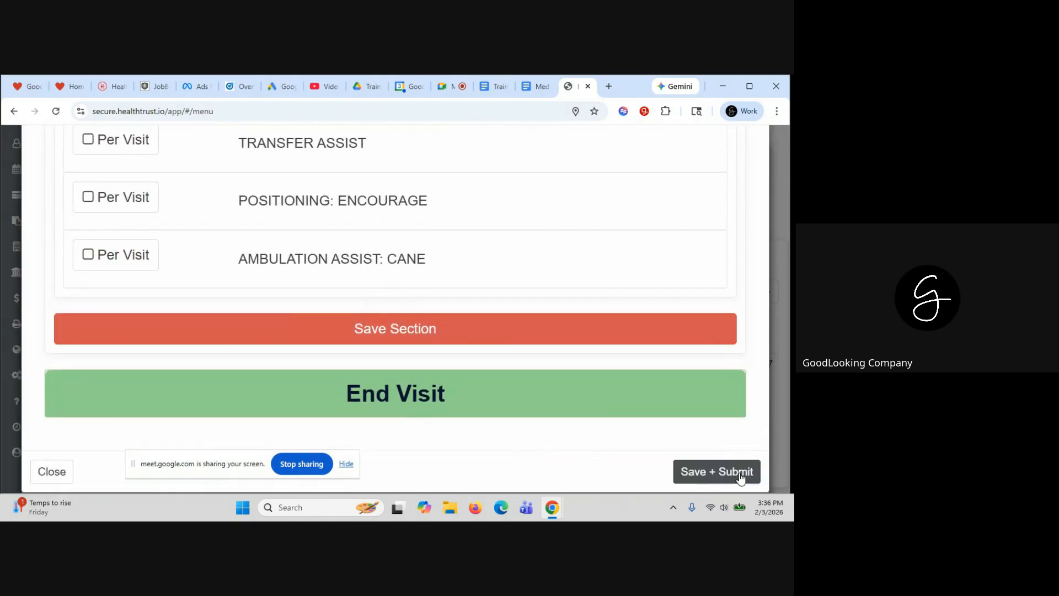
{"action": "left_click", "coordinate": [740, 476]}
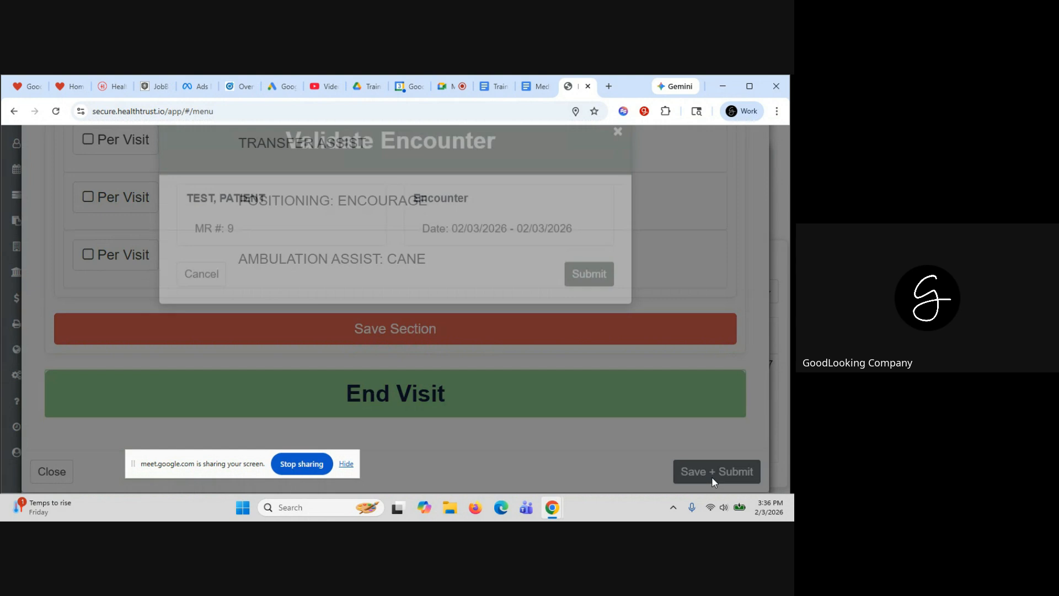
{"action": "left_click", "coordinate": [590, 273]}
{"action": "left_click", "coordinate": [398, 296]}
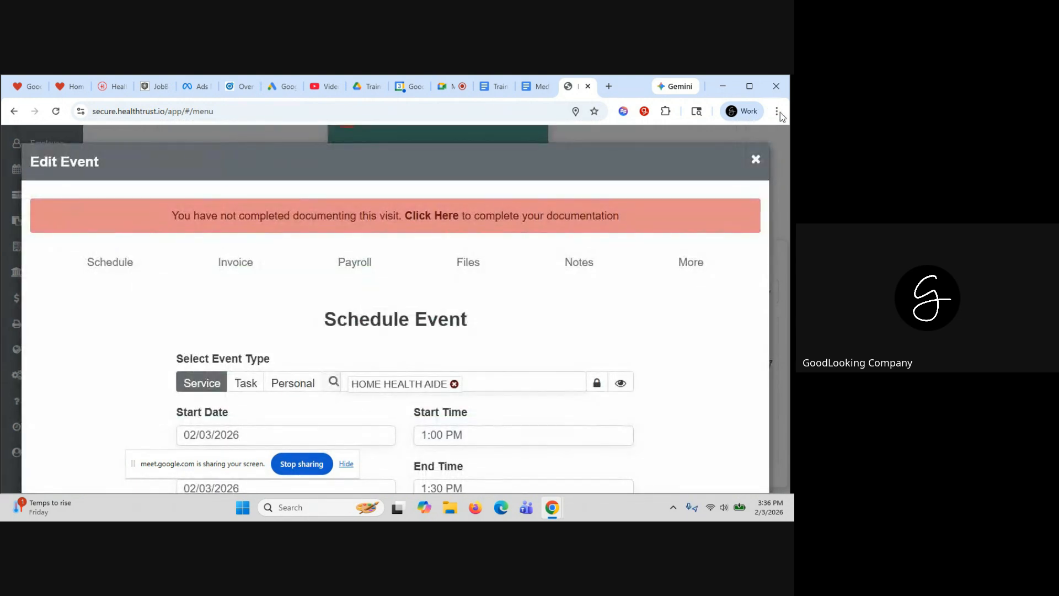
Close the event and search the QA list with Show All Visits enabled
{"action": "left_click", "coordinate": [756, 160]}
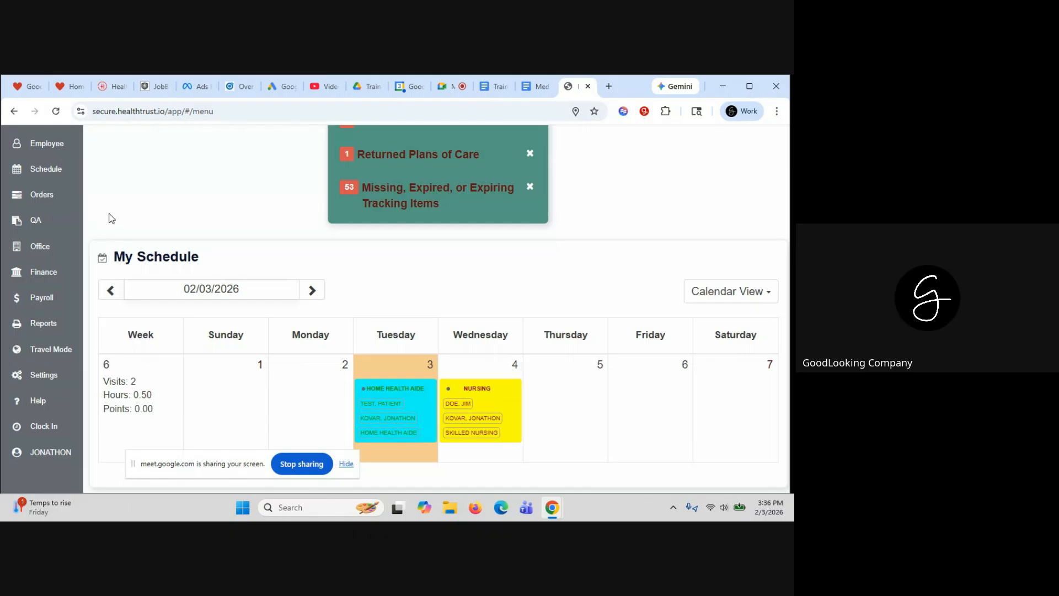
{"action": "left_click", "coordinate": [36, 223]}
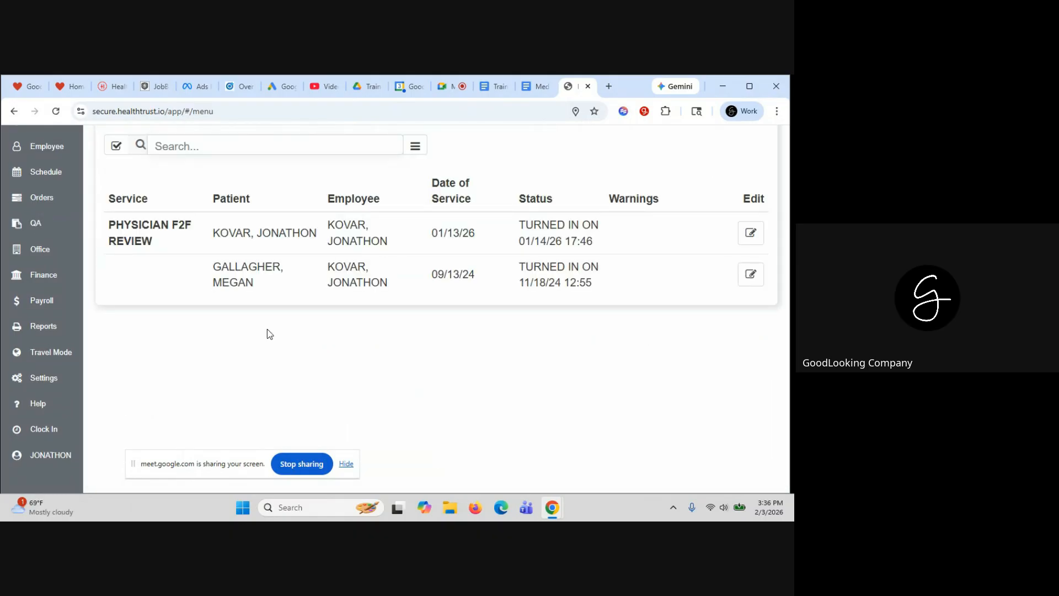
{"action": "left_click", "coordinate": [416, 147]}
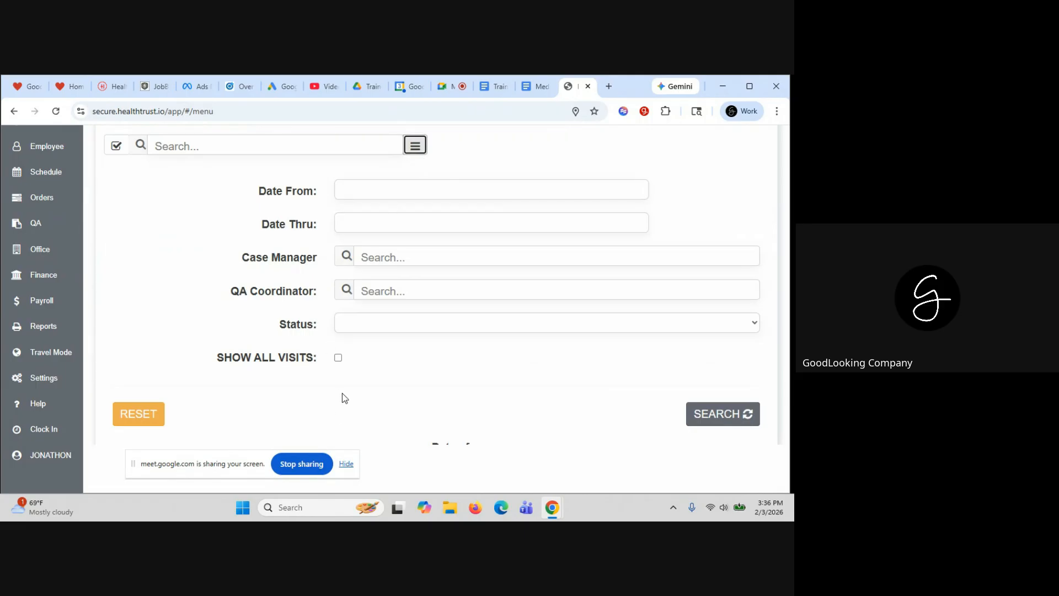
{"action": "left_click", "coordinate": [337, 358]}
{"action": "left_click", "coordinate": [710, 415]}
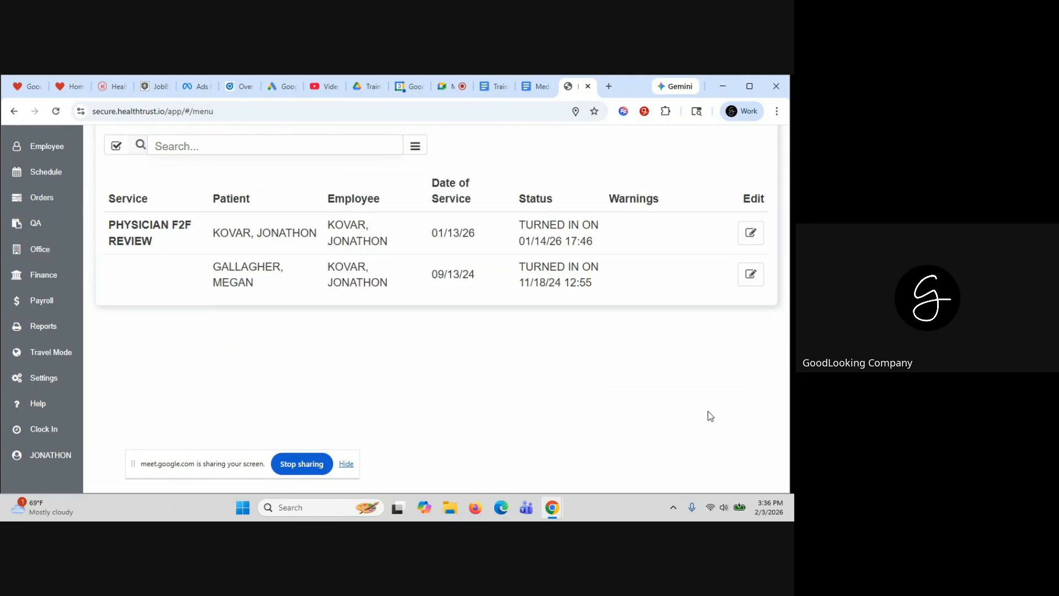
{"action": "scroll", "coordinate": [436, 360], "scroll_direction": "up", "scroll_amount": 2}
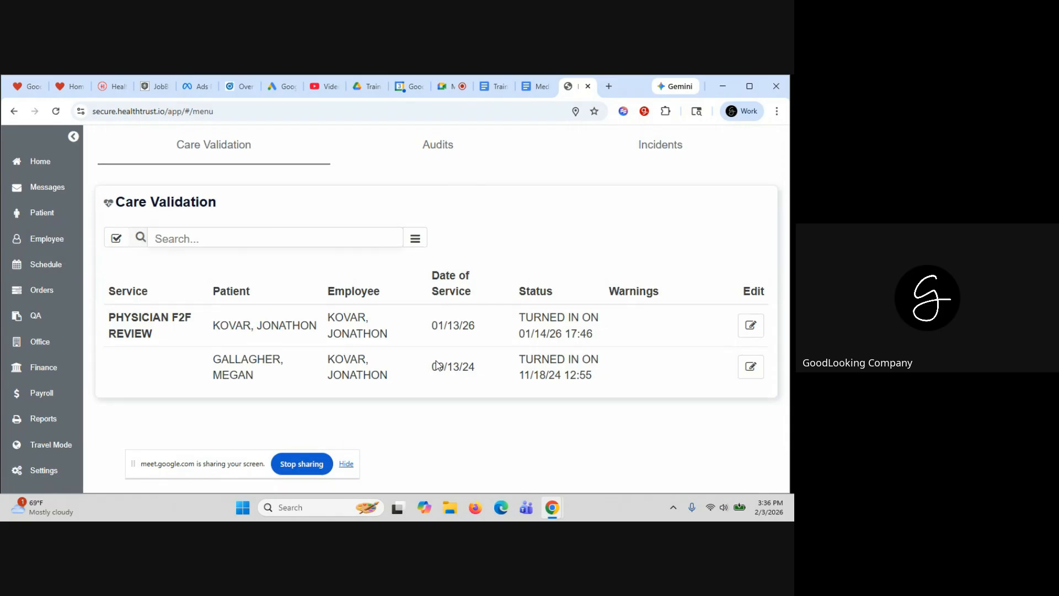
{"action": "scroll", "coordinate": [537, 241], "scroll_direction": "down", "scroll_amount": 1}
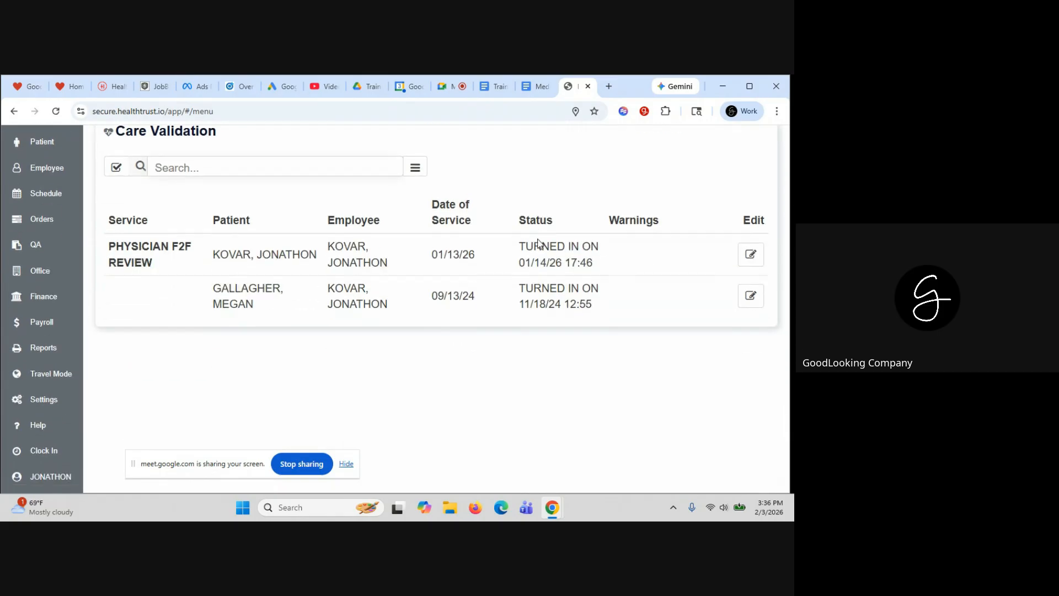
{"action": "scroll", "coordinate": [539, 243], "scroll_direction": "up", "scroll_amount": 1}
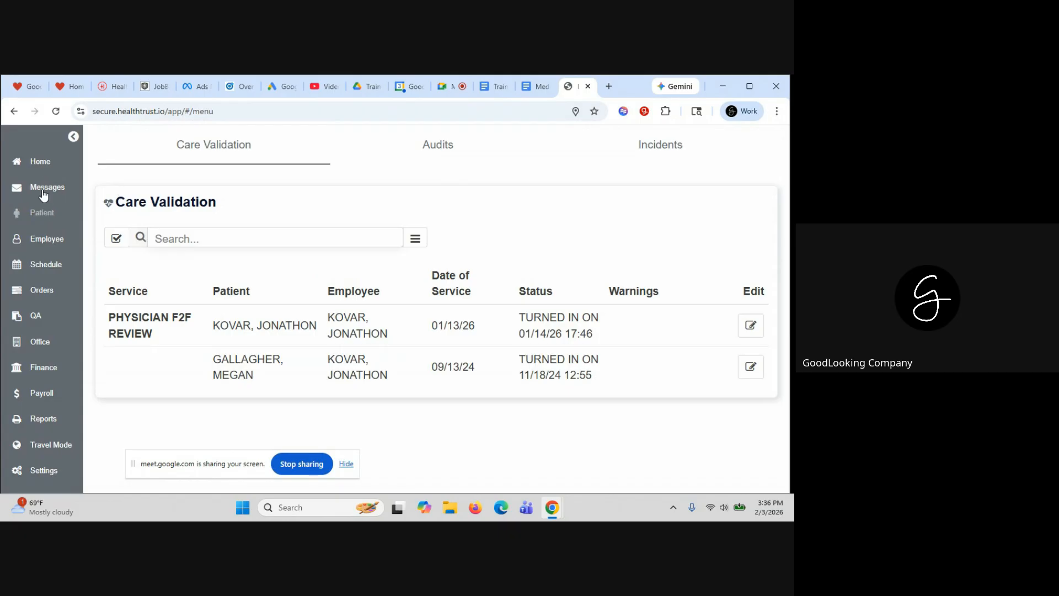
Go Home, open Tuesday's Home Health Aide visit, and launch its point-of-care documentation
{"action": "left_click", "coordinate": [43, 163]}
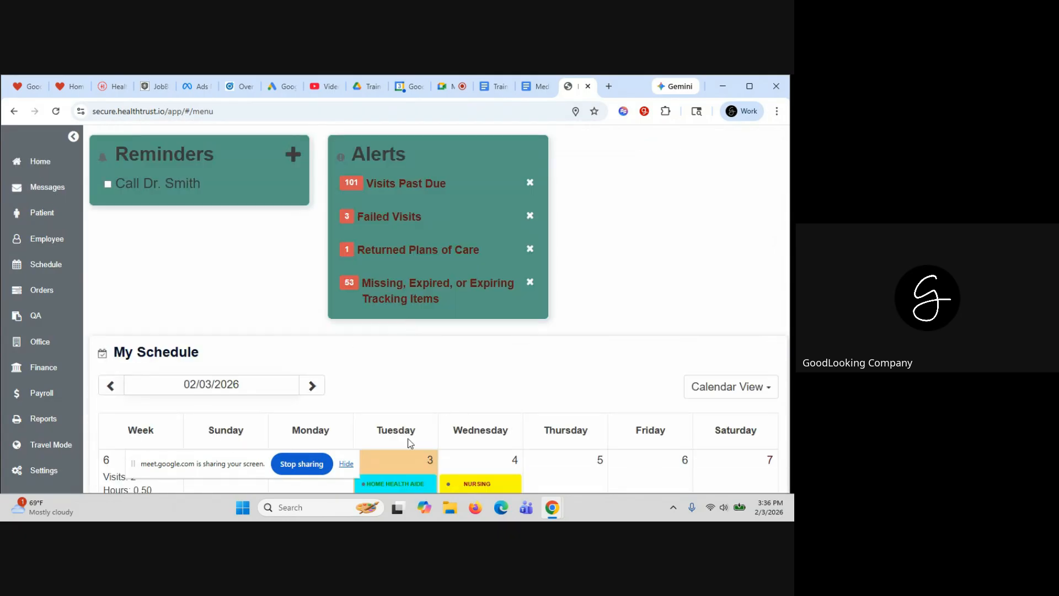
{"action": "scroll", "coordinate": [409, 443], "scroll_direction": "down", "scroll_amount": 1}
{"action": "left_click", "coordinate": [403, 390]}
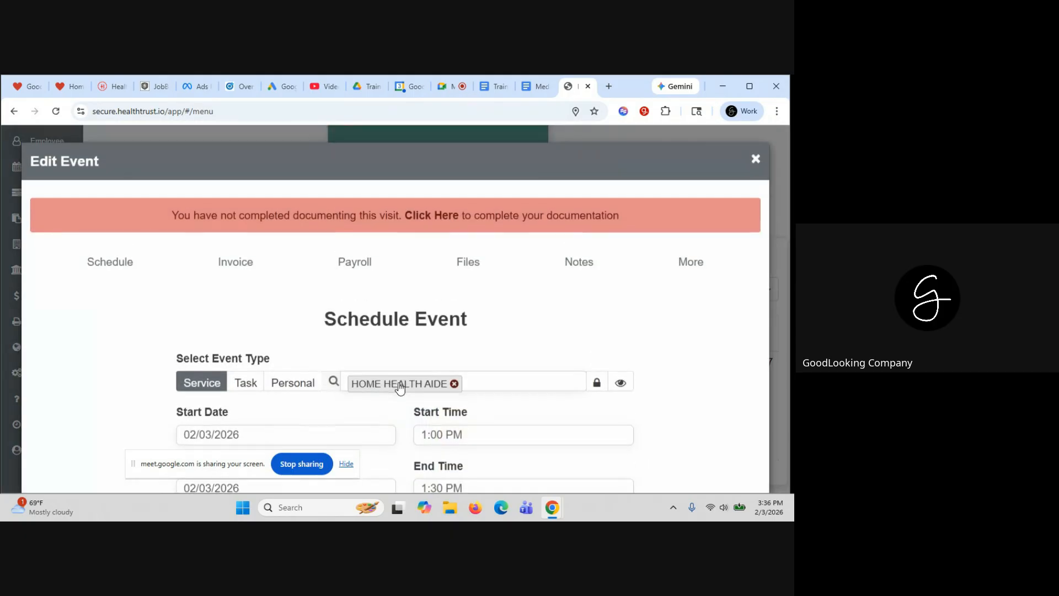
{"action": "left_click", "coordinate": [437, 212]}
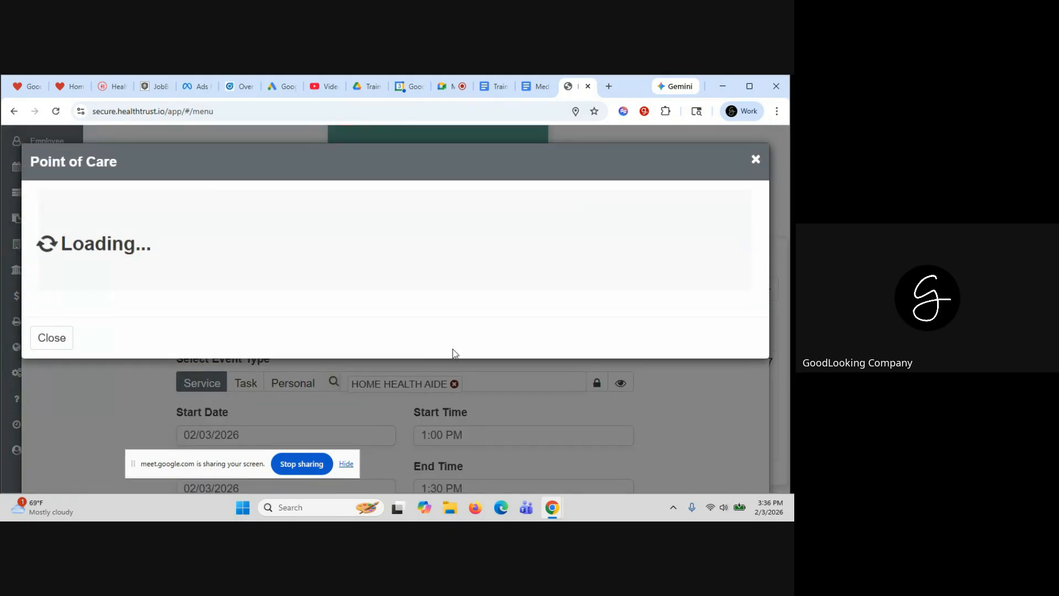
Unlock the visit and re-save the Aide Tasks and End Visit sections
{"action": "scroll", "coordinate": [415, 358], "scroll_direction": "down", "scroll_amount": 5}
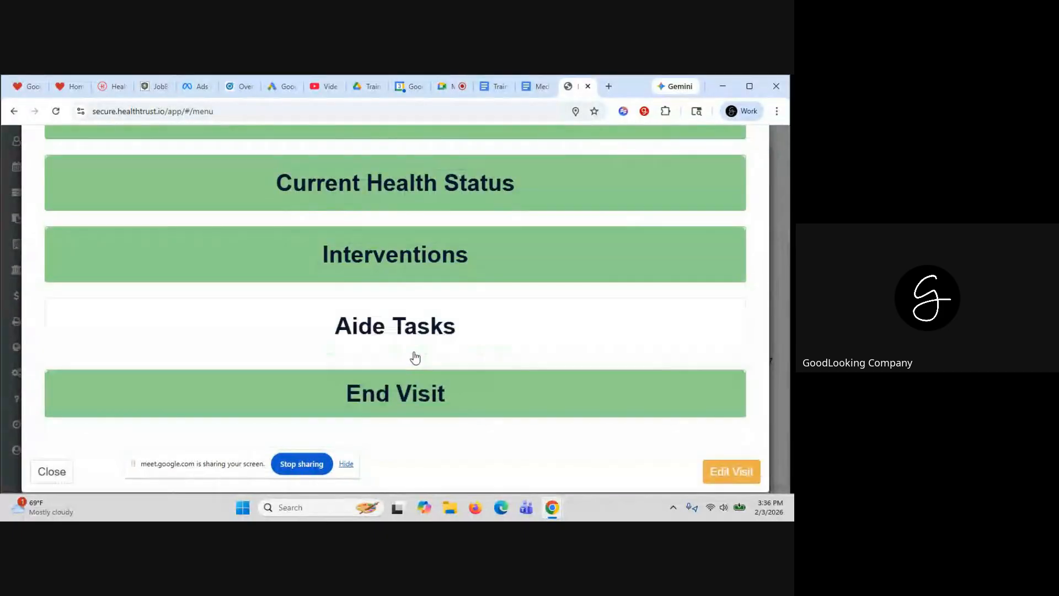
{"action": "left_click", "coordinate": [387, 320]}
{"action": "scroll", "coordinate": [385, 319], "scroll_direction": "down", "scroll_amount": 6}
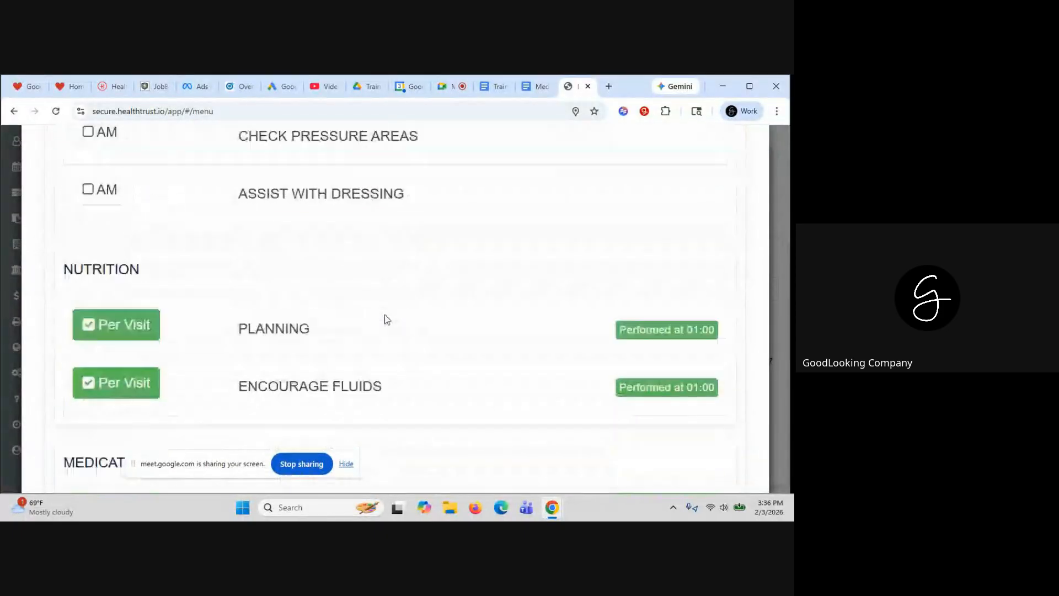
{"action": "scroll", "coordinate": [386, 315], "scroll_direction": "down", "scroll_amount": 10}
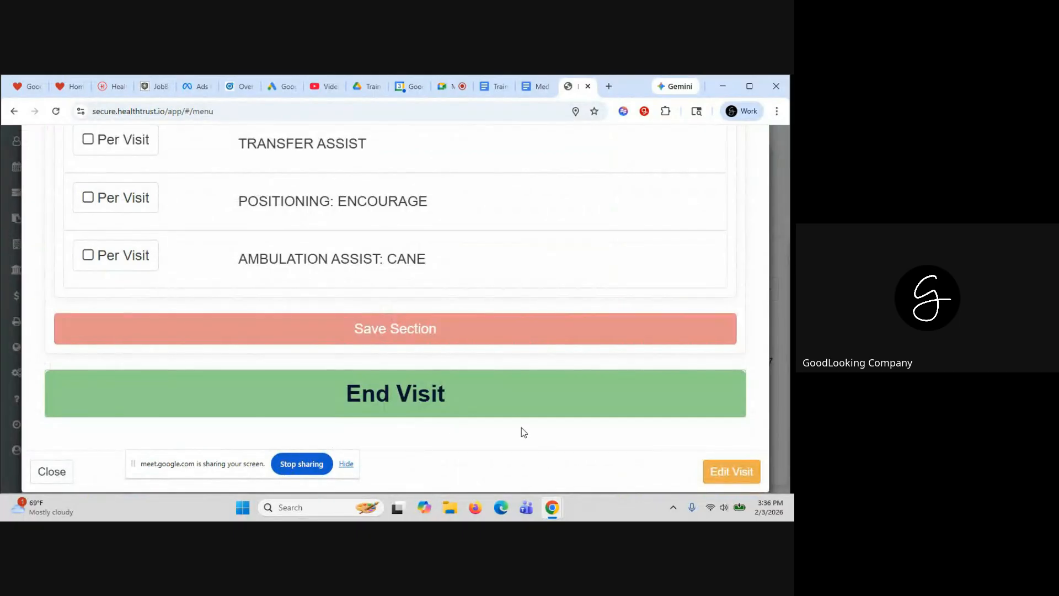
{"action": "left_click", "coordinate": [718, 471]}
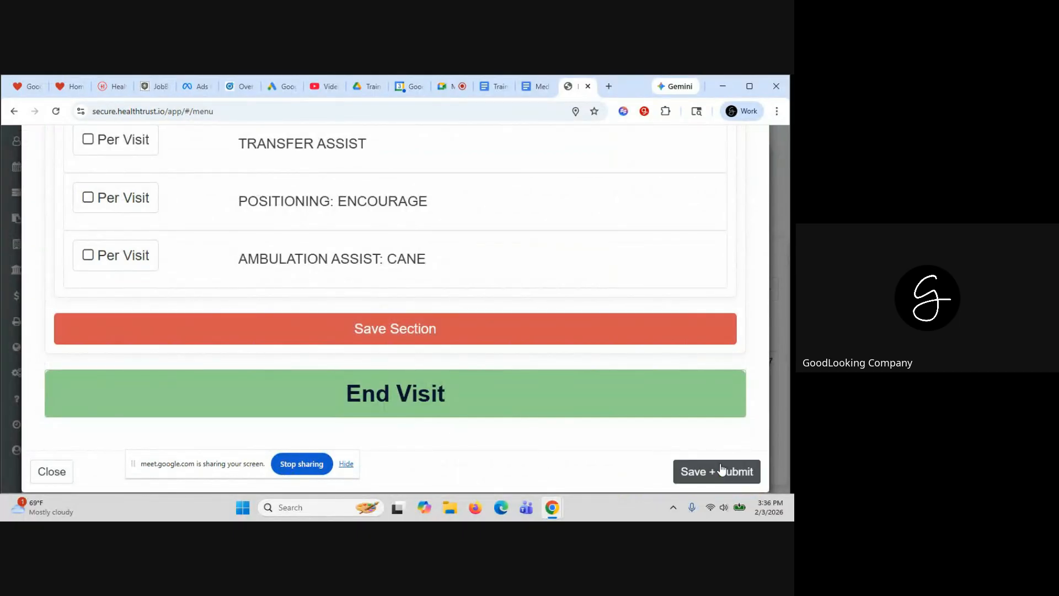
{"action": "left_click", "coordinate": [319, 331]}
{"action": "left_click", "coordinate": [357, 412]}
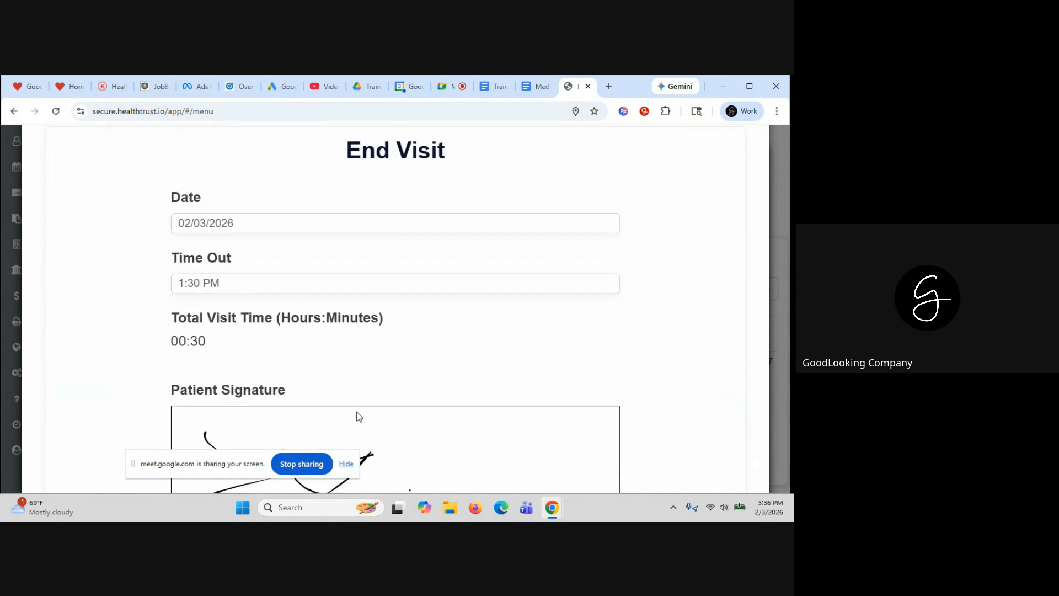
{"action": "scroll", "coordinate": [359, 417], "scroll_direction": "down", "scroll_amount": 6}
{"action": "left_click", "coordinate": [375, 401]}
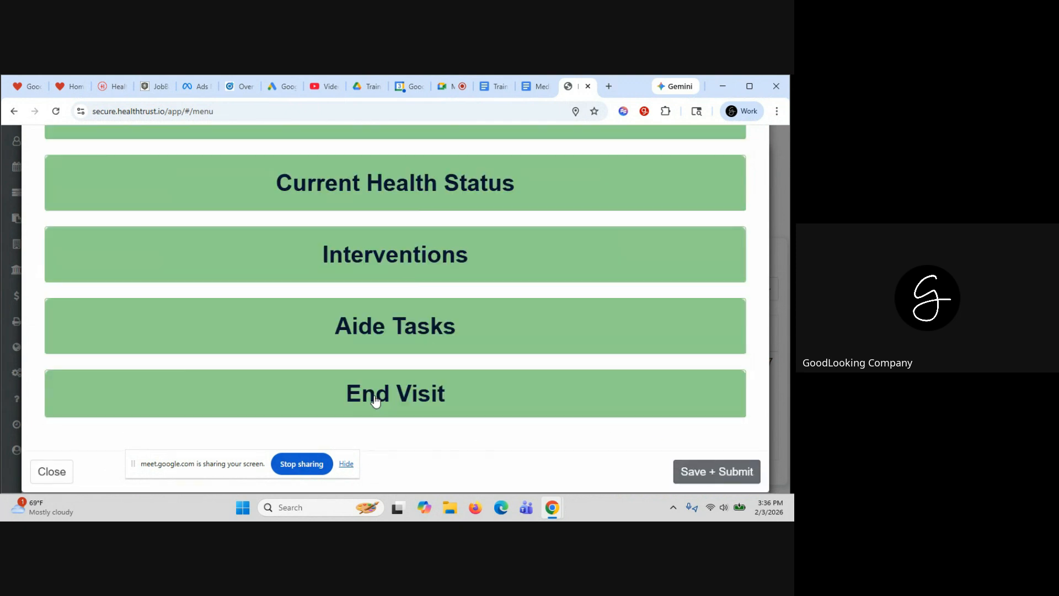
Save and submit the visit, confirm the encounter validation, and return from the completion message
{"action": "left_click", "coordinate": [705, 472]}
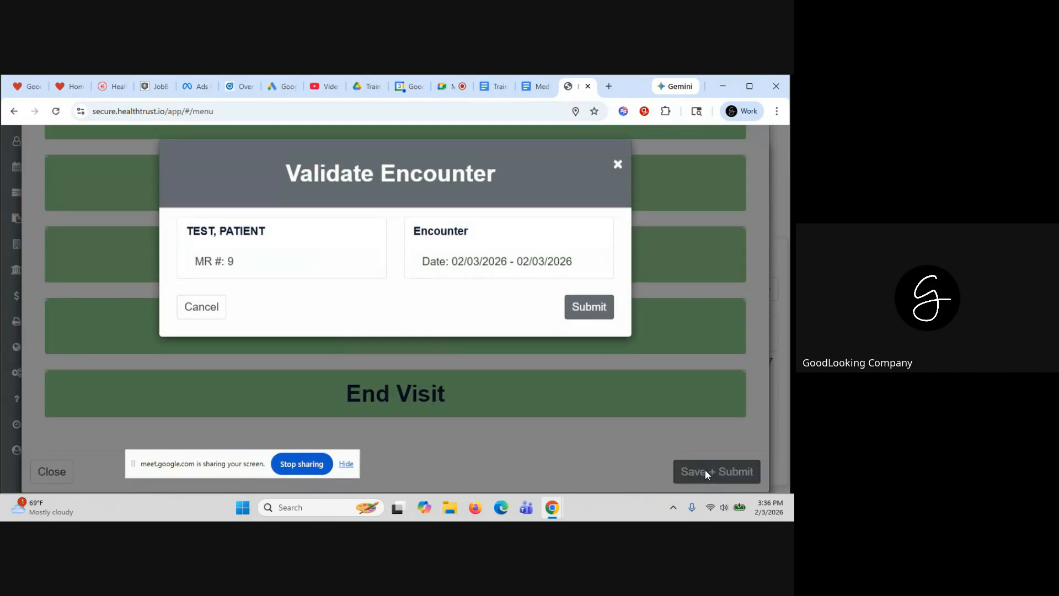
{"action": "left_click", "coordinate": [578, 308]}
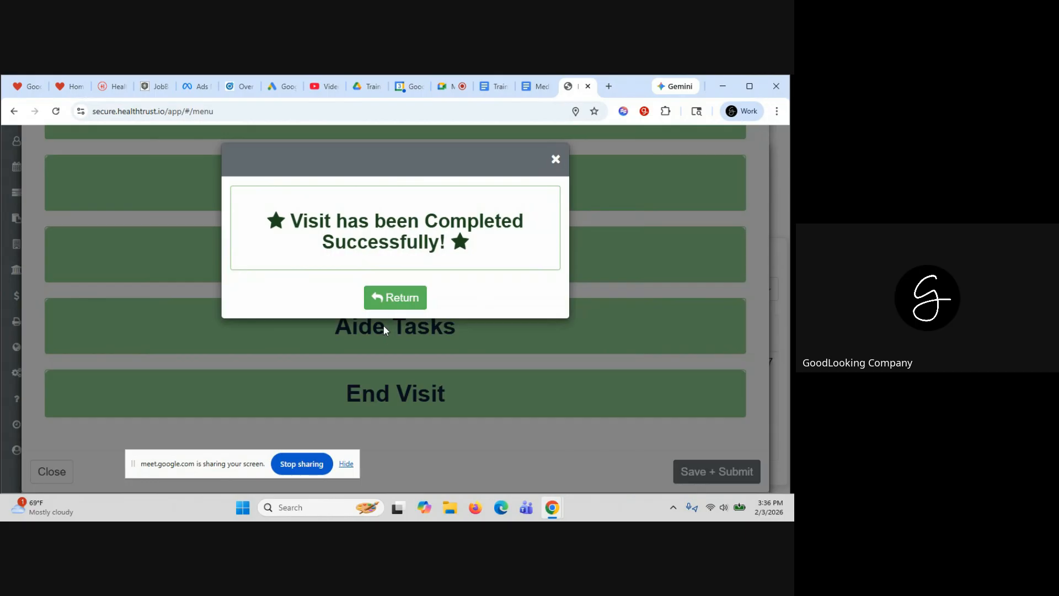
{"action": "left_click", "coordinate": [391, 300]}
{"action": "scroll", "coordinate": [631, 345], "scroll_direction": "down", "scroll_amount": 7}
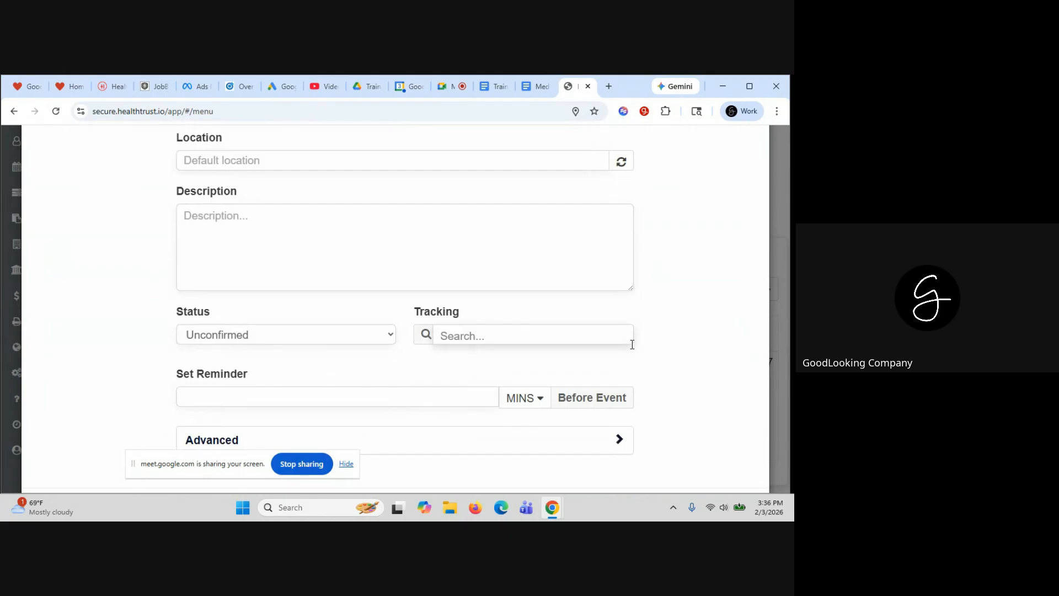
{"action": "scroll", "coordinate": [712, 153], "scroll_direction": "up", "scroll_amount": 10}
{"action": "scroll", "coordinate": [762, 152], "scroll_direction": "up", "scroll_amount": 2}
Close the event, open the QA list, and filter it to the TEST patient
{"action": "left_click", "coordinate": [760, 159]}
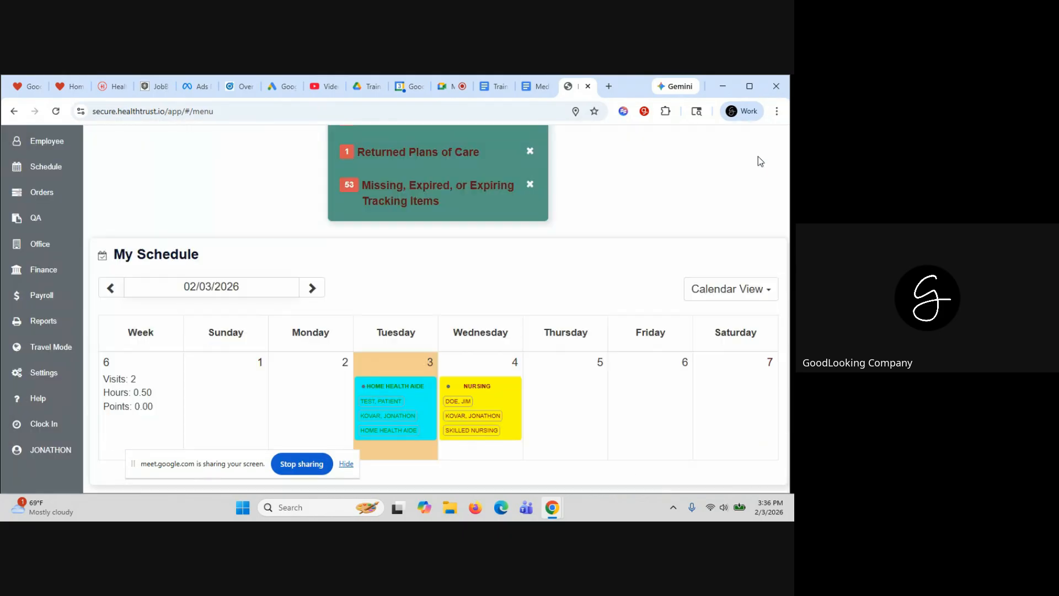
{"action": "left_click", "coordinate": [36, 219]}
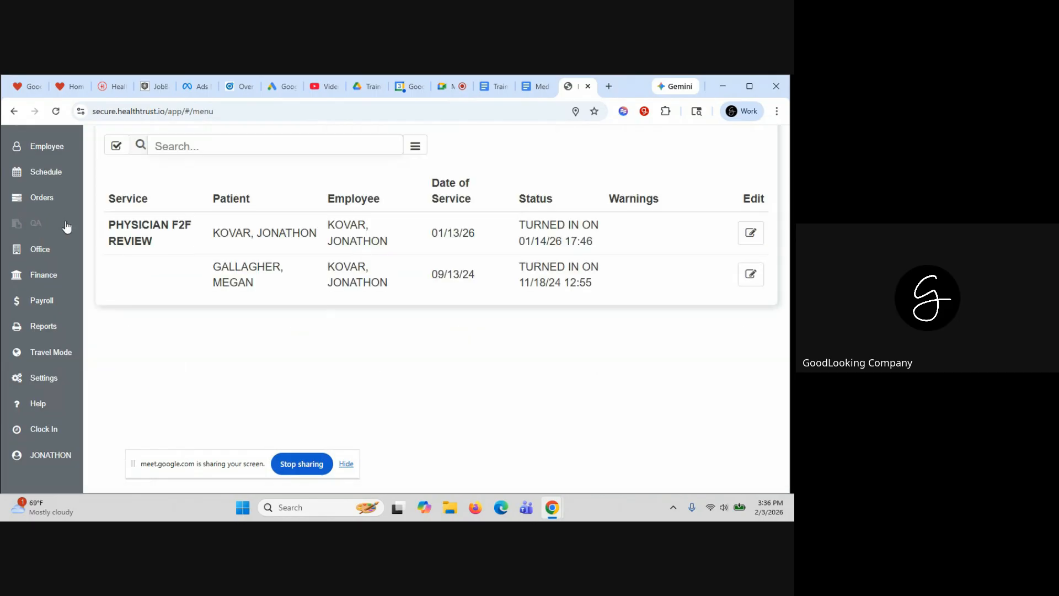
{"action": "scroll", "coordinate": [434, 275], "scroll_direction": "up", "scroll_amount": 2}
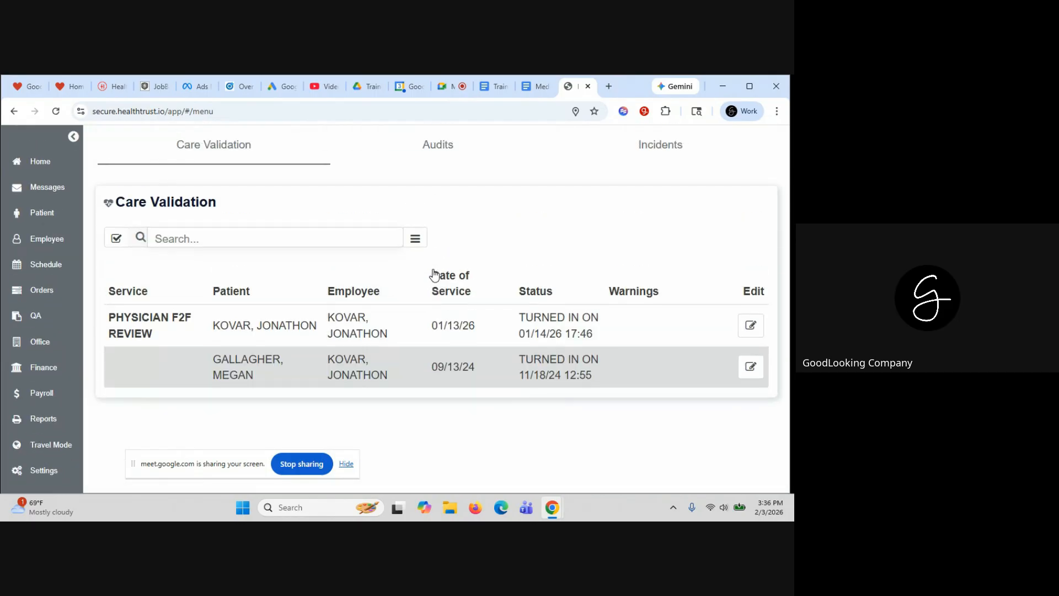
{"action": "left_click", "coordinate": [308, 239]}
{"action": "type", "text": "TEST"}
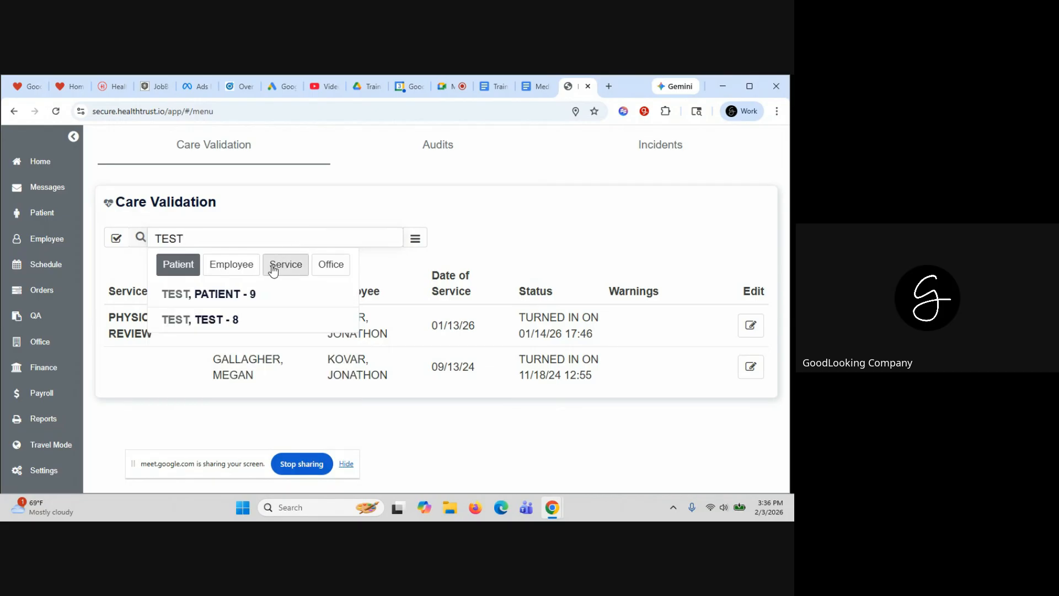
{"action": "left_click", "coordinate": [251, 294]}
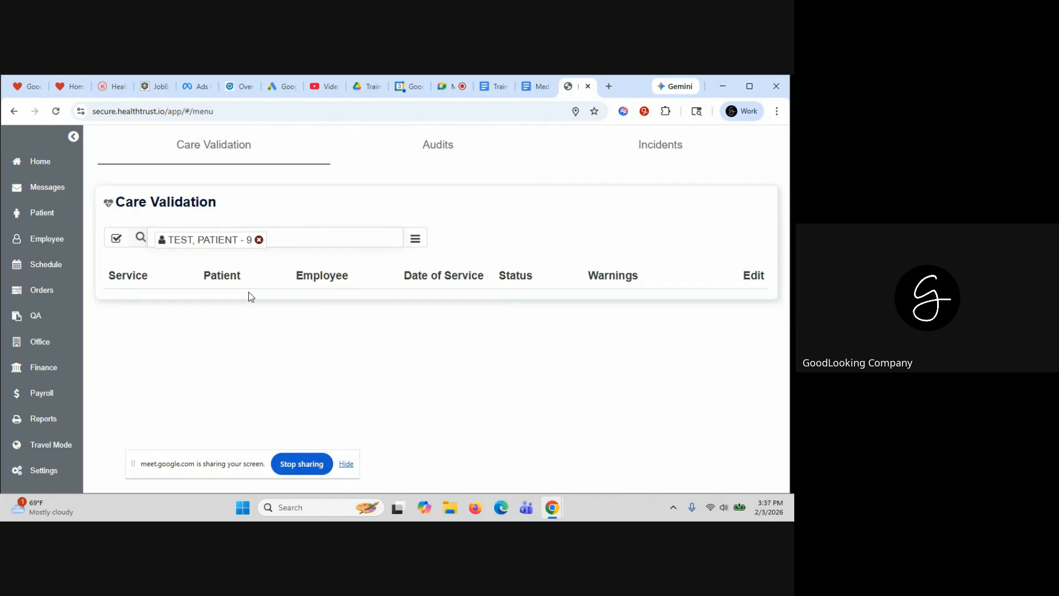
Search for FAILED visits with Show All Visits checked
{"action": "left_click", "coordinate": [415, 237]}
{"action": "scroll", "coordinate": [411, 268], "scroll_direction": "down", "scroll_amount": 1}
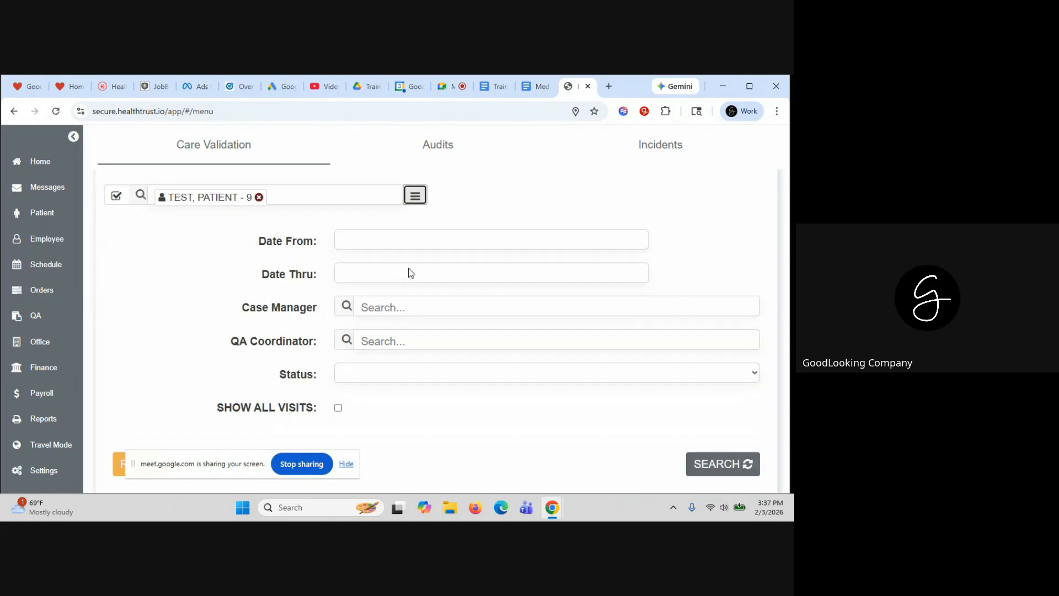
{"action": "left_click", "coordinate": [368, 379]}
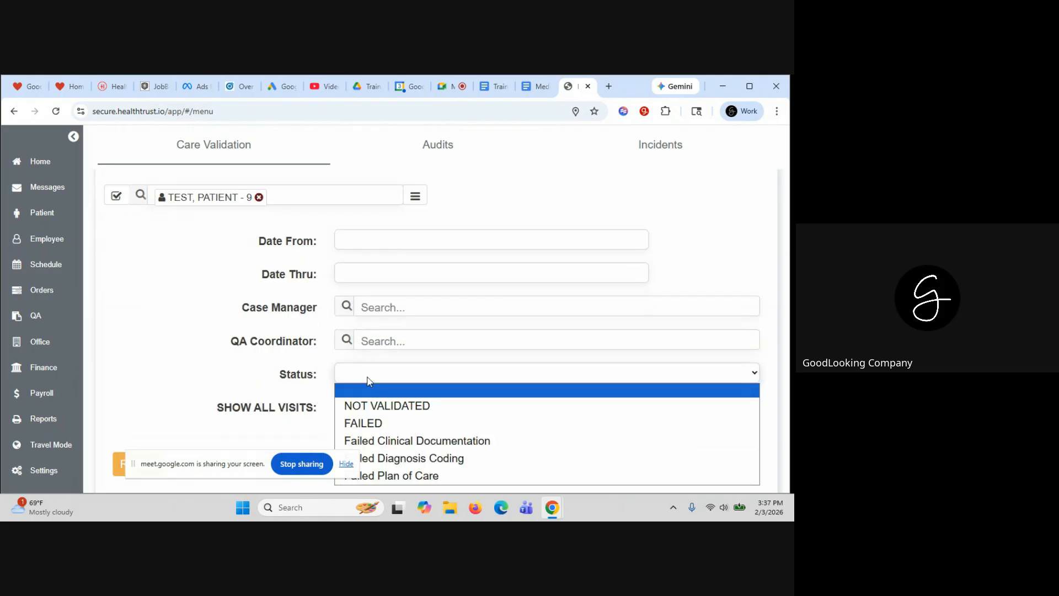
{"action": "scroll", "coordinate": [368, 380], "scroll_direction": "down", "scroll_amount": 2}
{"action": "left_click", "coordinate": [360, 284]}
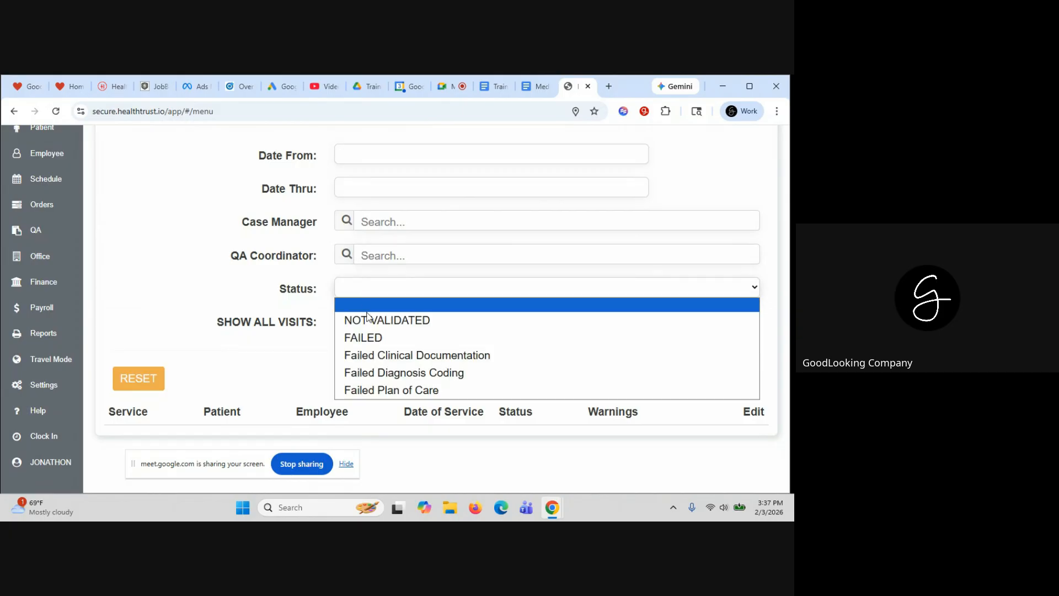
{"action": "left_click", "coordinate": [374, 338]}
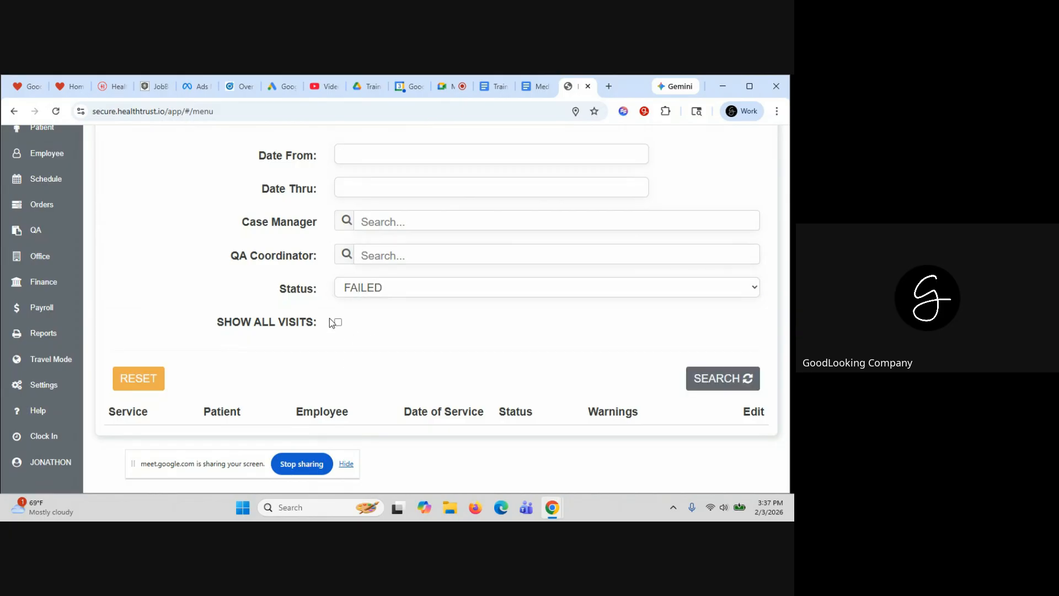
{"action": "left_click", "coordinate": [342, 324]}
{"action": "left_click", "coordinate": [718, 378]}
{"action": "scroll", "coordinate": [426, 243], "scroll_direction": "up", "scroll_amount": 2}
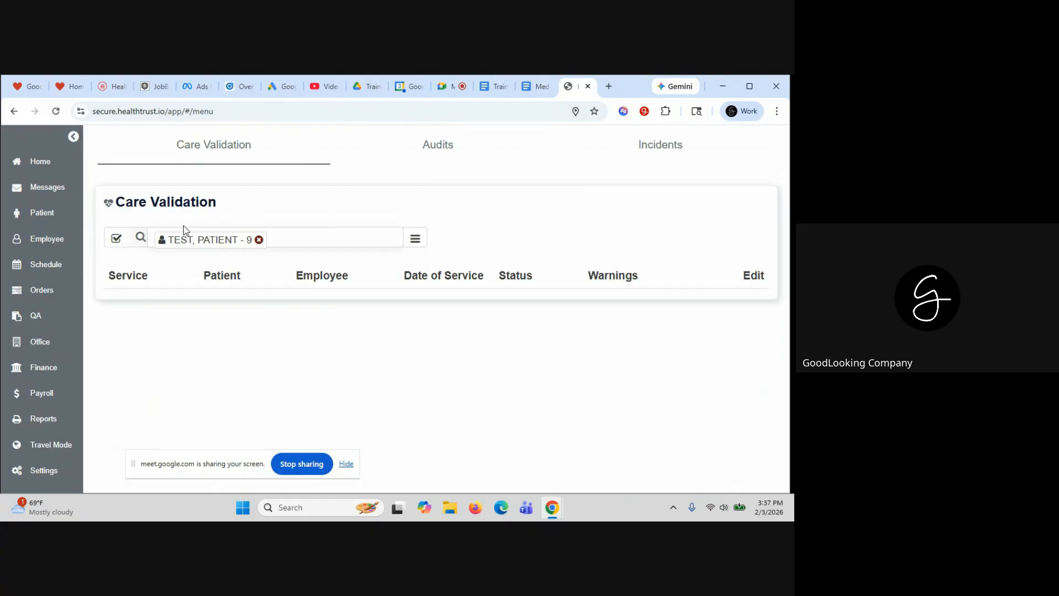
Remove the test patient filter and search for NOT VALIDATED visits
{"action": "left_click", "coordinate": [259, 240]}
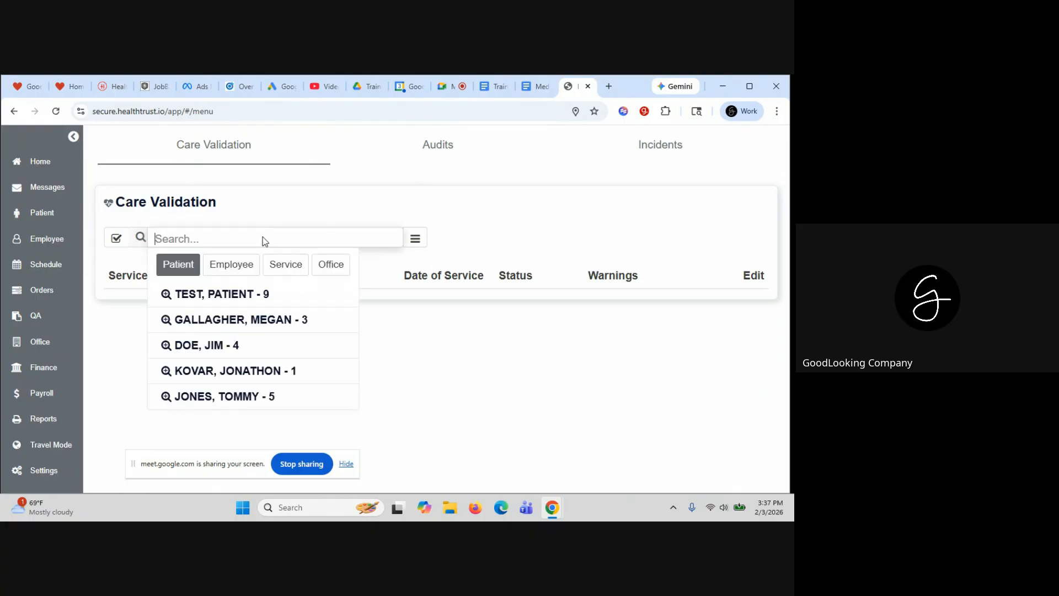
{"action": "left_click", "coordinate": [500, 215]}
{"action": "left_click", "coordinate": [415, 242]}
{"action": "scroll", "coordinate": [420, 265], "scroll_direction": "down", "scroll_amount": 1}
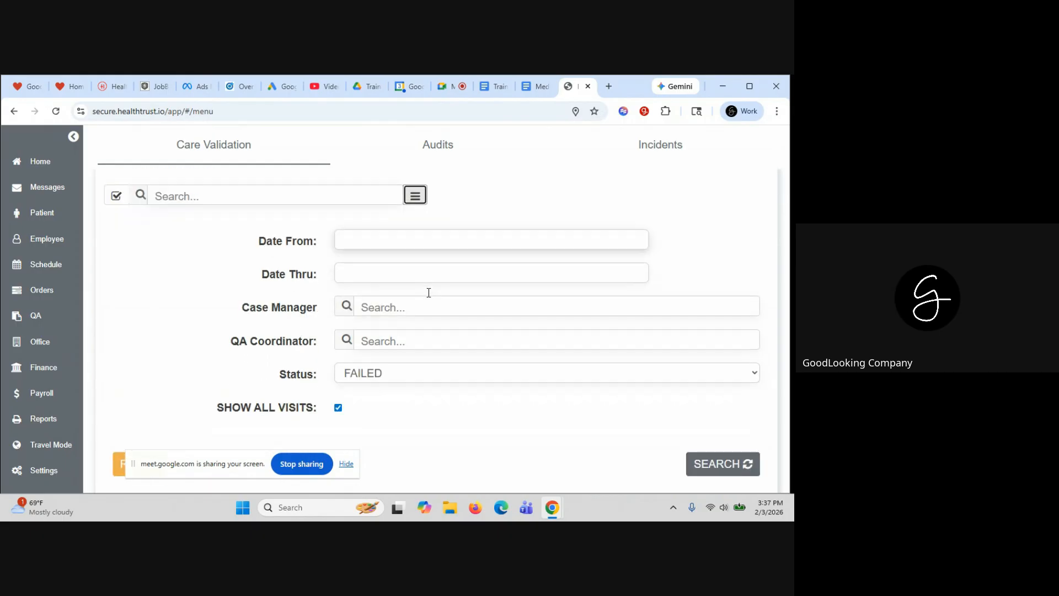
{"action": "left_click", "coordinate": [406, 371]}
{"action": "left_click", "coordinate": [413, 391]}
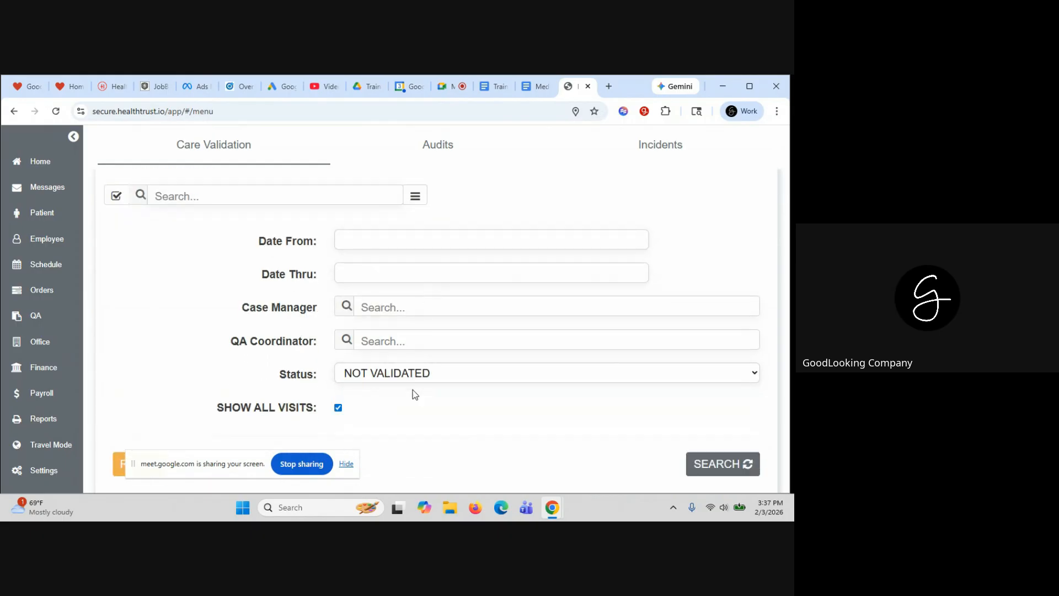
{"action": "scroll", "coordinate": [496, 403], "scroll_direction": "down", "scroll_amount": 2}
{"action": "left_click", "coordinate": [722, 371]}
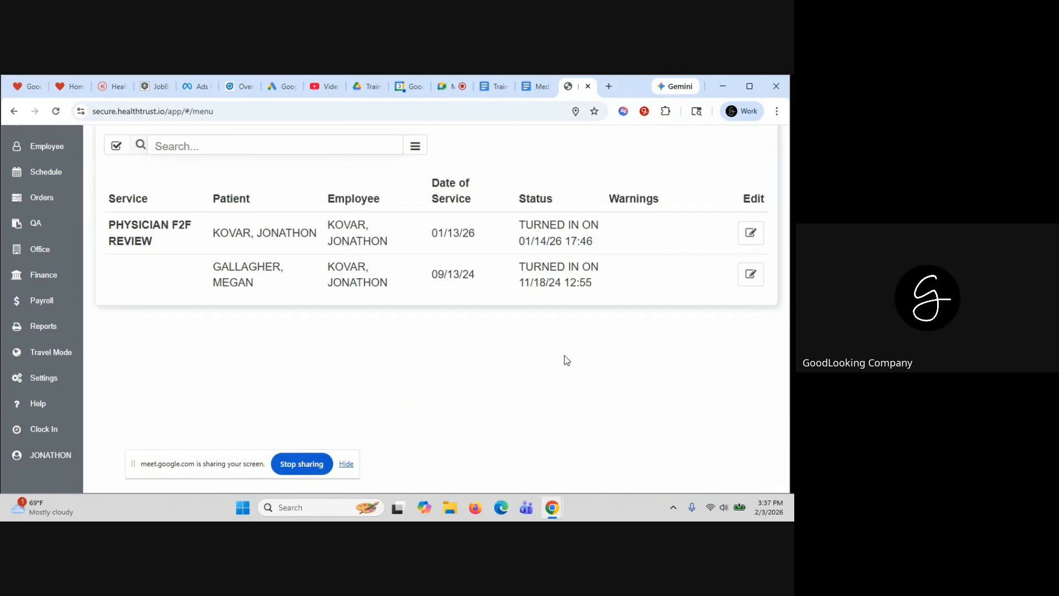
{"action": "left_click", "coordinate": [422, 288]}
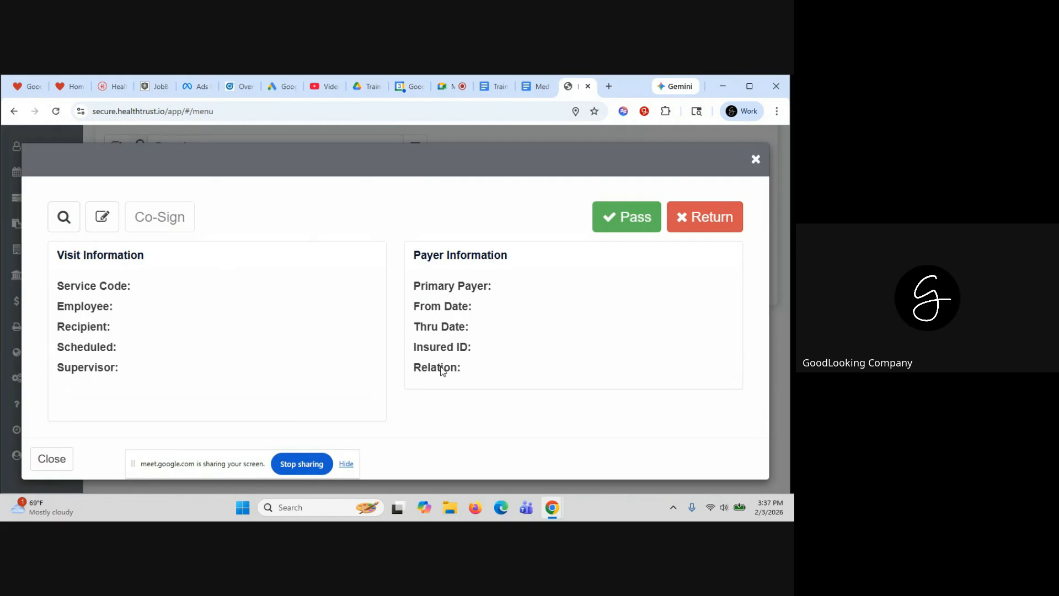
{"action": "left_click", "coordinate": [624, 220]}
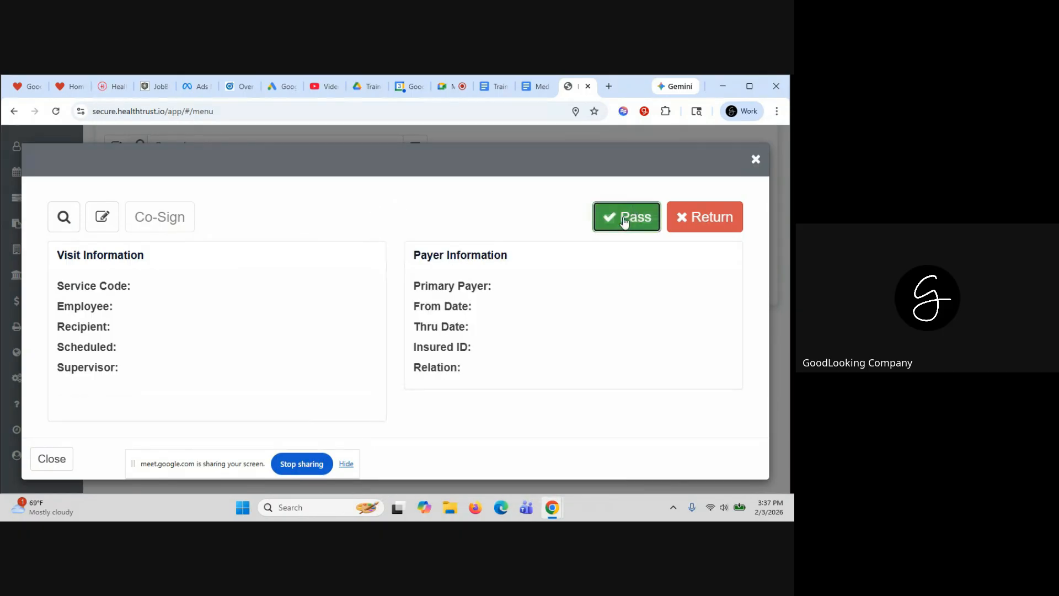
{"action": "left_click", "coordinate": [756, 160]}
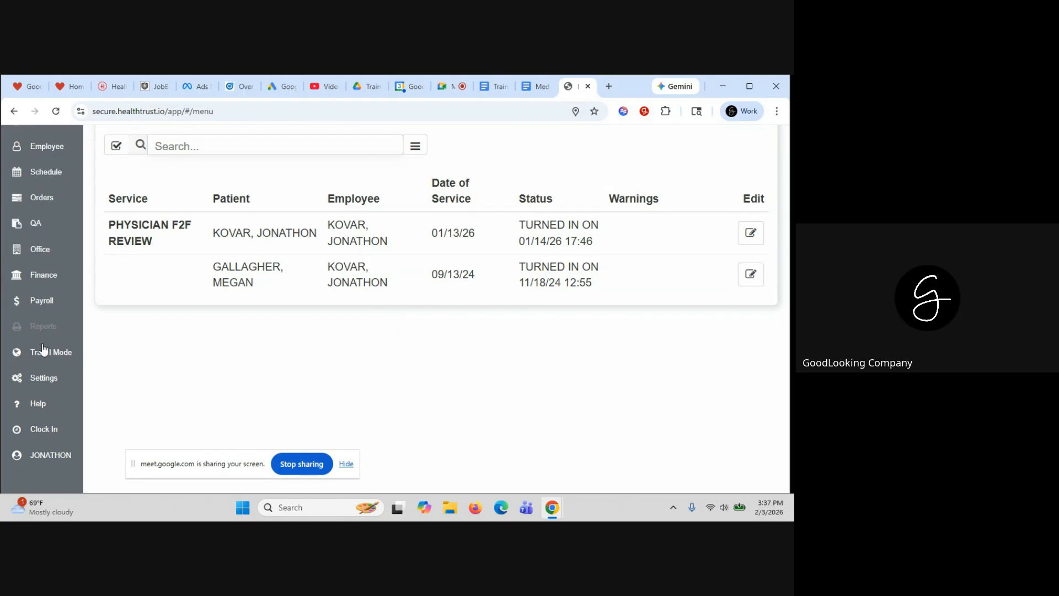
Generate the pending invoices from Finance's Create Invoices tab
{"action": "left_click", "coordinate": [44, 280]}
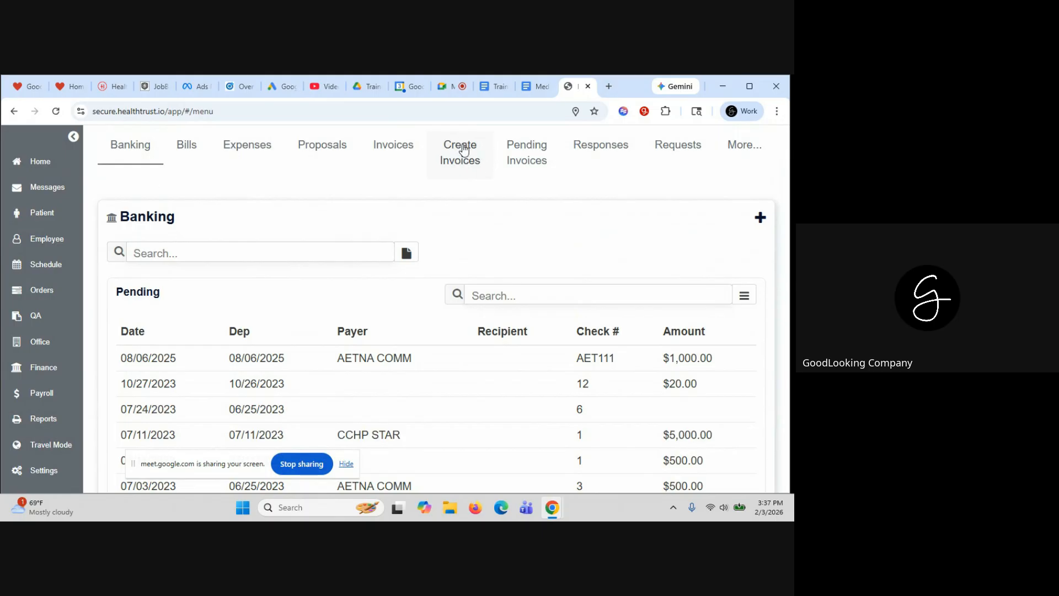
{"action": "right_click", "coordinate": [464, 149]}
{"action": "left_click", "coordinate": [462, 146]}
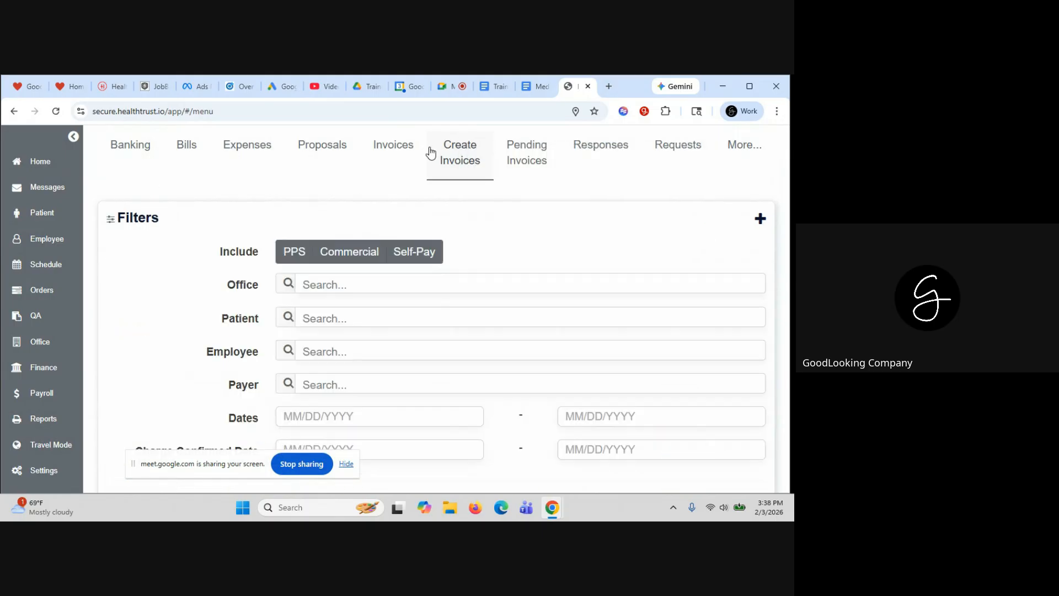
{"action": "scroll", "coordinate": [498, 246], "scroll_direction": "down", "scroll_amount": 2}
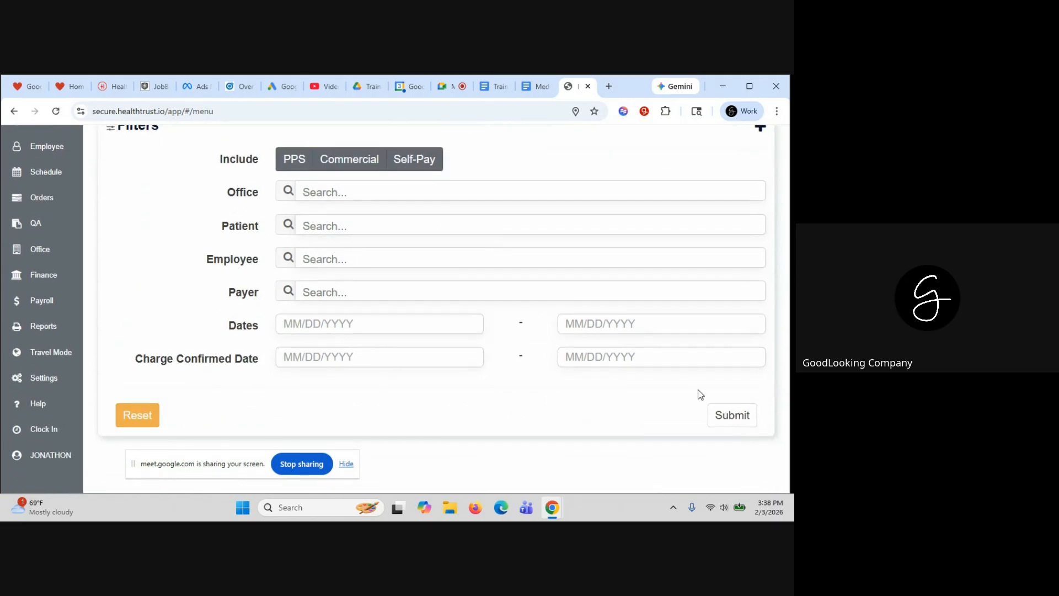
{"action": "left_click", "coordinate": [726, 418]}
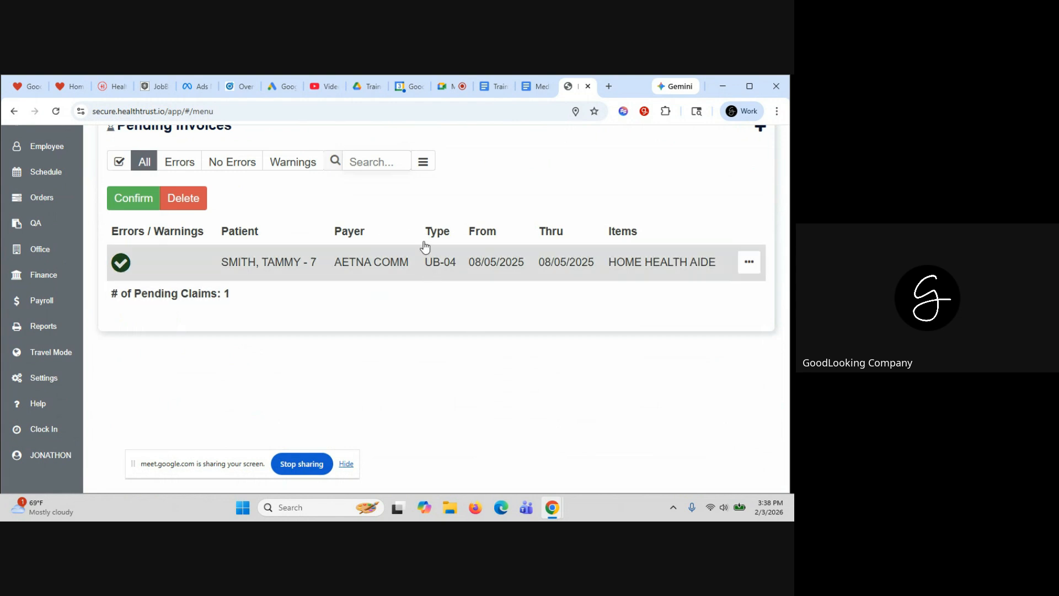
Select the 08/05/2025 AETNA COMM Home Health Aide claim and show its actions
{"action": "scroll", "coordinate": [452, 332], "scroll_direction": "up", "scroll_amount": 1}
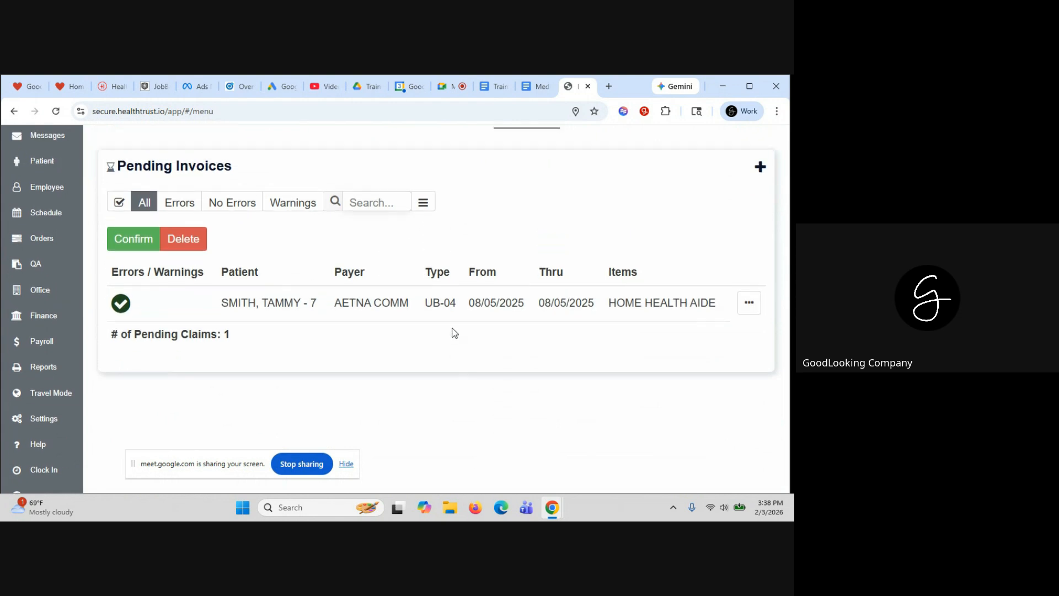
{"action": "scroll", "coordinate": [489, 255], "scroll_direction": "up", "scroll_amount": 1}
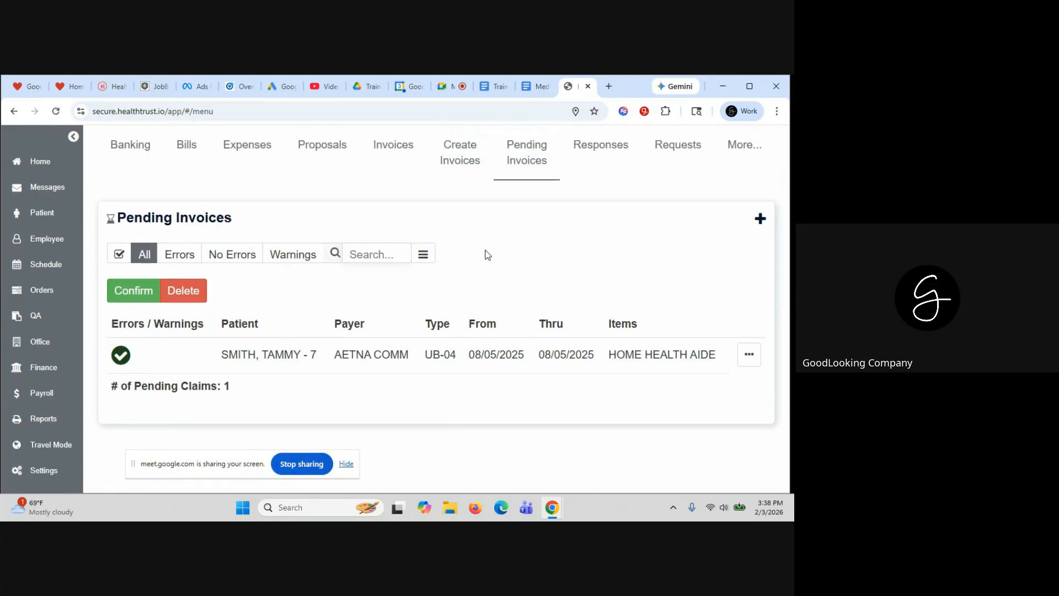
{"action": "scroll", "coordinate": [489, 355], "scroll_direction": "down", "scroll_amount": 2}
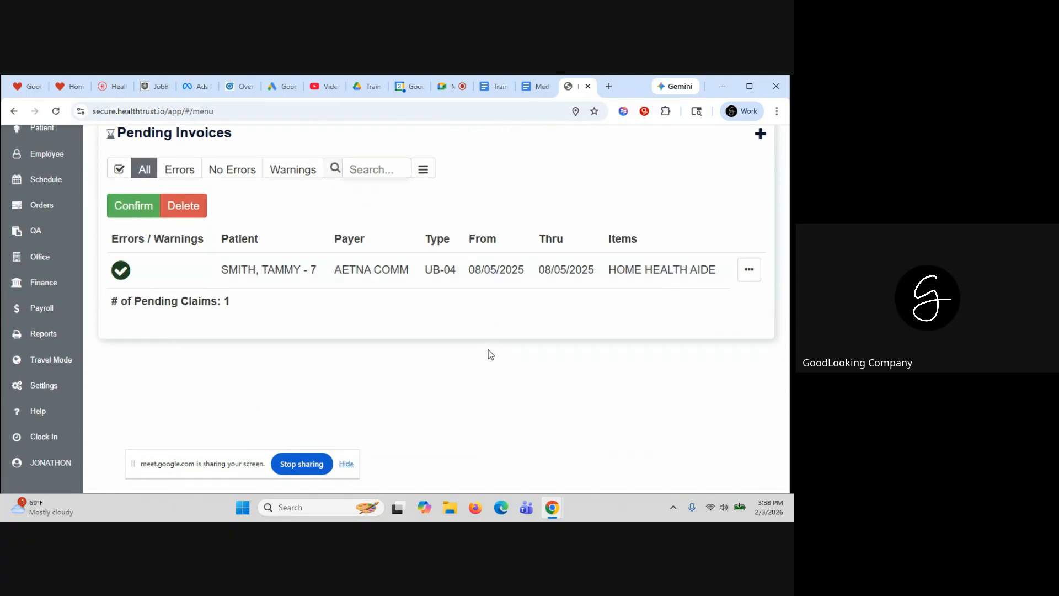
{"action": "left_click", "coordinate": [407, 275]}
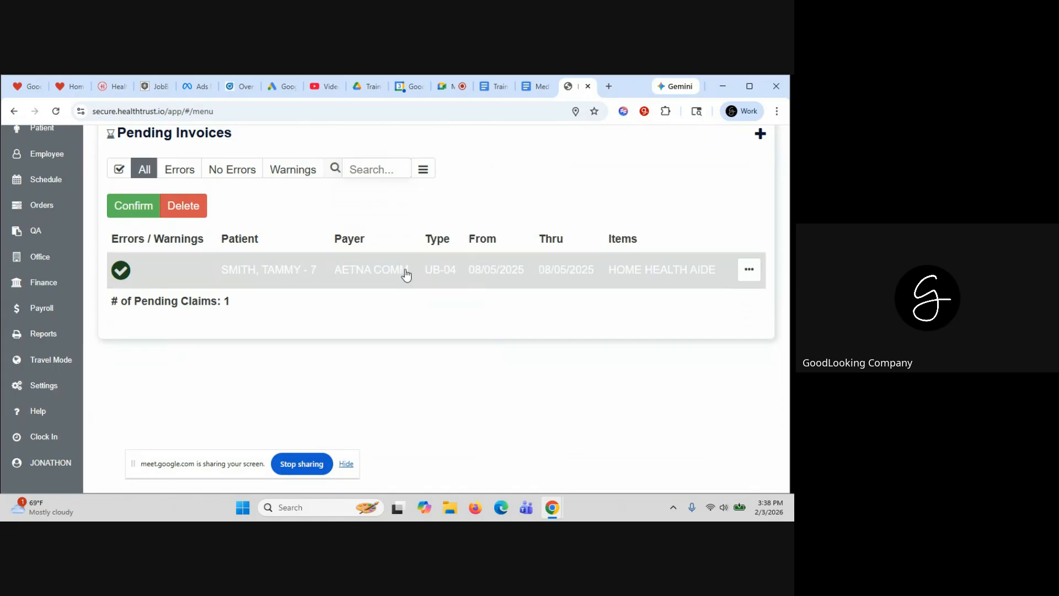
{"action": "left_click", "coordinate": [749, 270]}
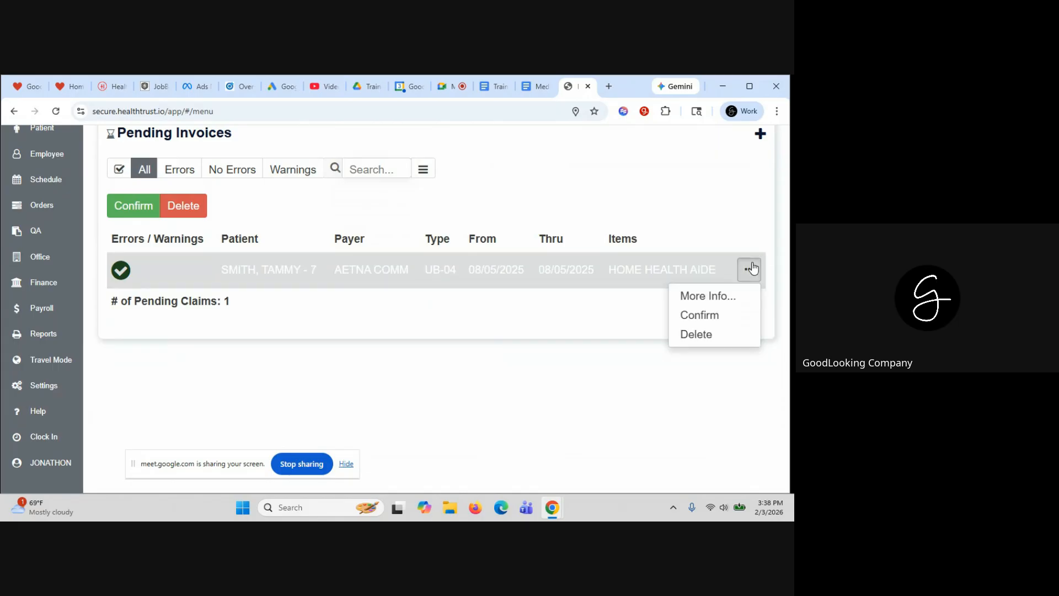
Open the Home Health Aide claim's full invoice and its patient details
{"action": "left_click", "coordinate": [717, 294]}
{"action": "scroll", "coordinate": [616, 279], "scroll_direction": "down", "scroll_amount": 1}
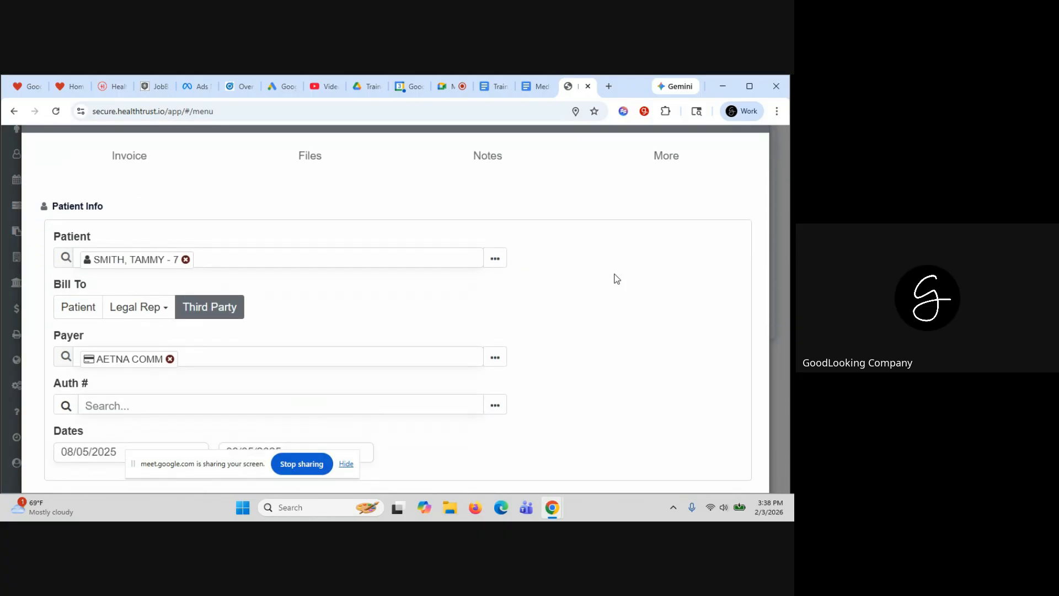
{"action": "scroll", "coordinate": [616, 279], "scroll_direction": "down", "scroll_amount": 1}
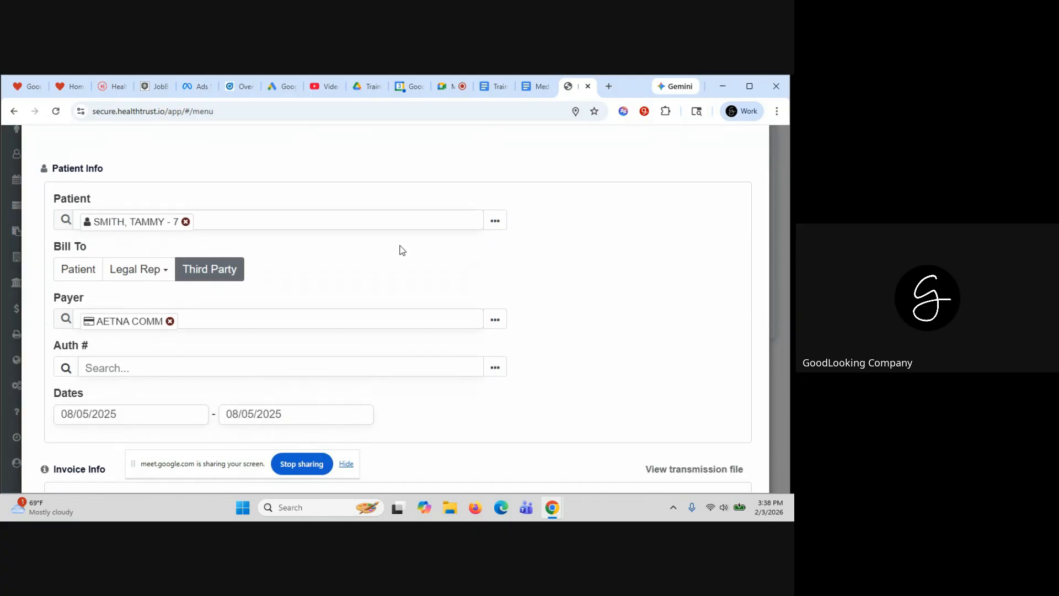
{"action": "left_click", "coordinate": [494, 220]}
{"action": "scroll", "coordinate": [468, 250], "scroll_direction": "down", "scroll_amount": 4}
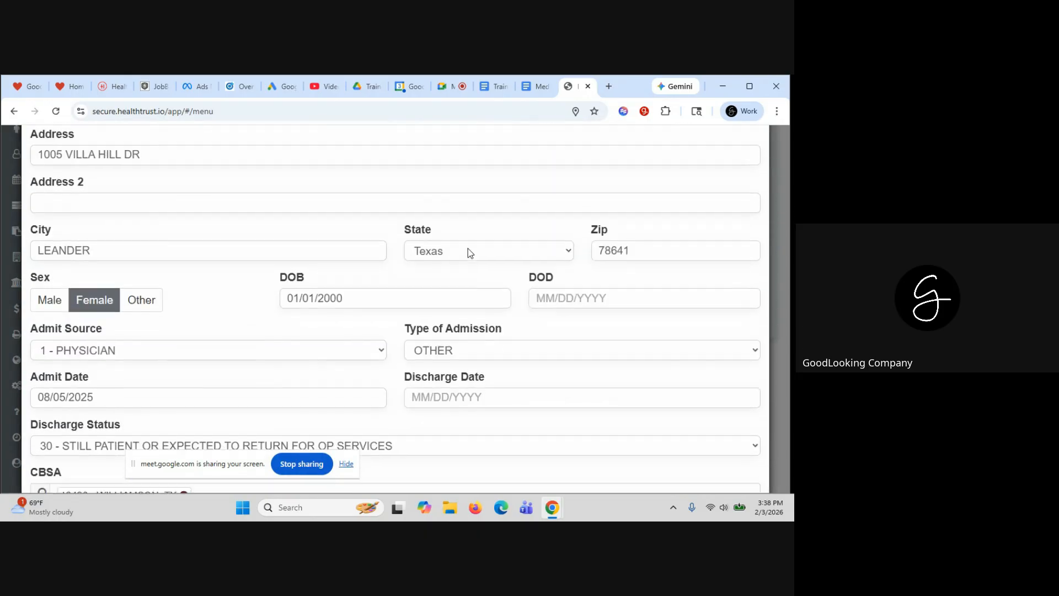
{"action": "scroll", "coordinate": [468, 250], "scroll_direction": "down", "scroll_amount": 2}
{"action": "scroll", "coordinate": [468, 249], "scroll_direction": "up", "scroll_amount": 6}
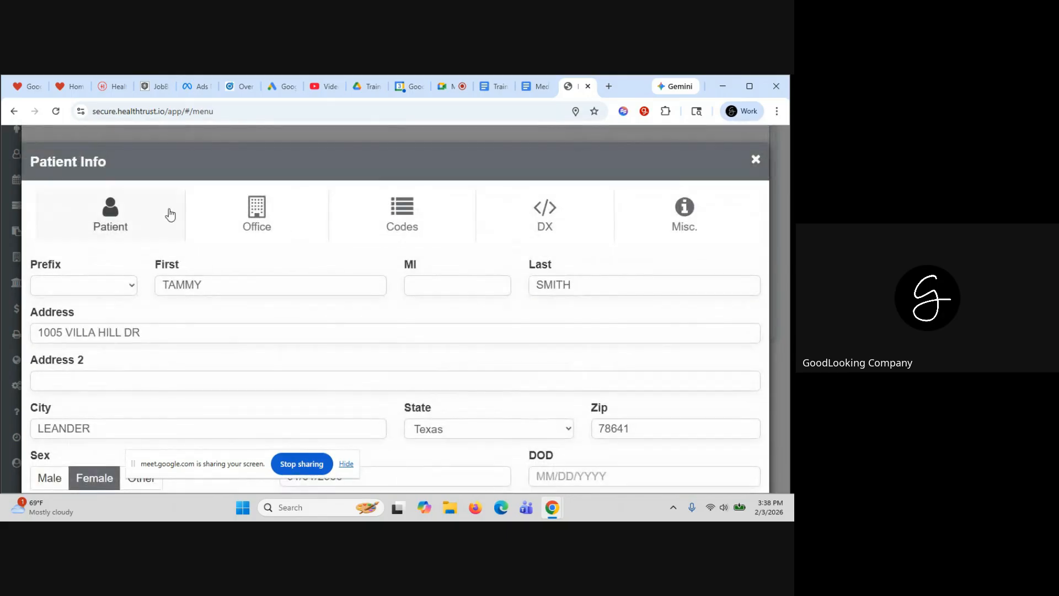
Review the billing office, billing codes, diagnosis codes and miscellaneous claim conditions
{"action": "left_click", "coordinate": [241, 214]}
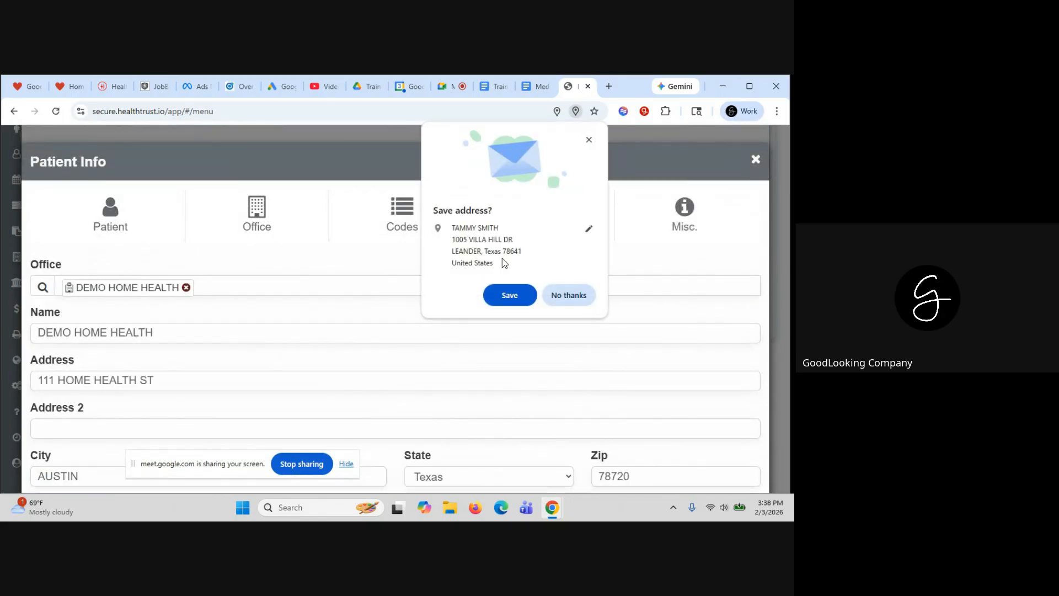
{"action": "left_click", "coordinate": [566, 295]}
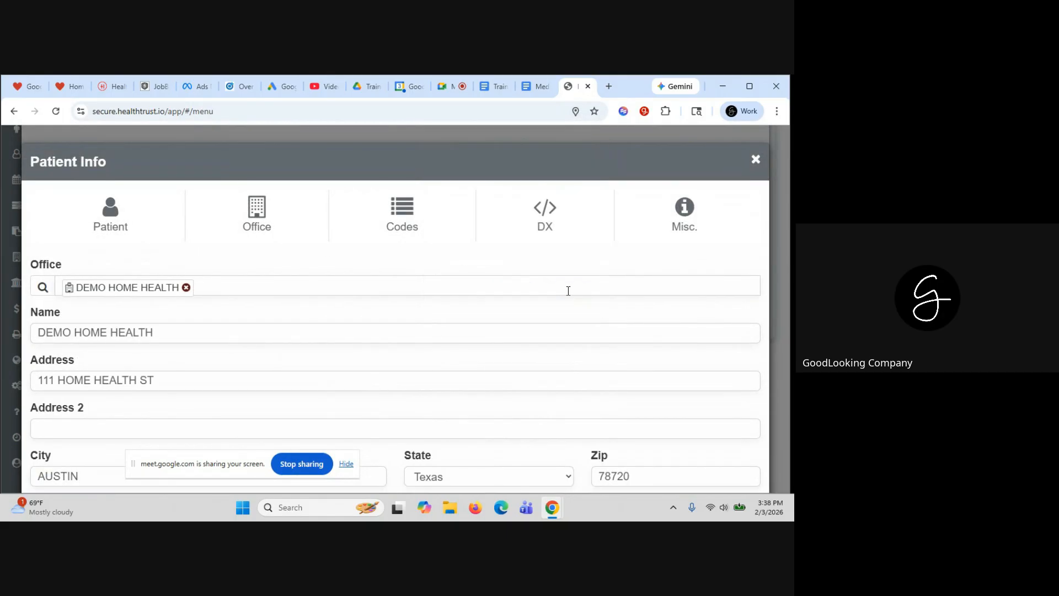
{"action": "left_click", "coordinate": [409, 224]}
{"action": "left_click", "coordinate": [521, 208]}
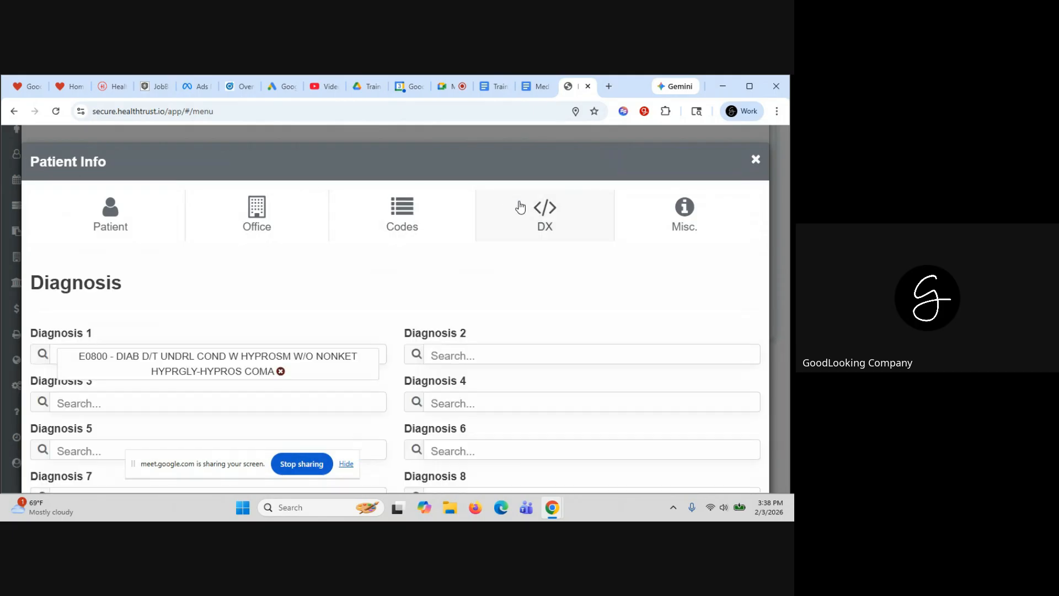
{"action": "left_click", "coordinate": [684, 223]}
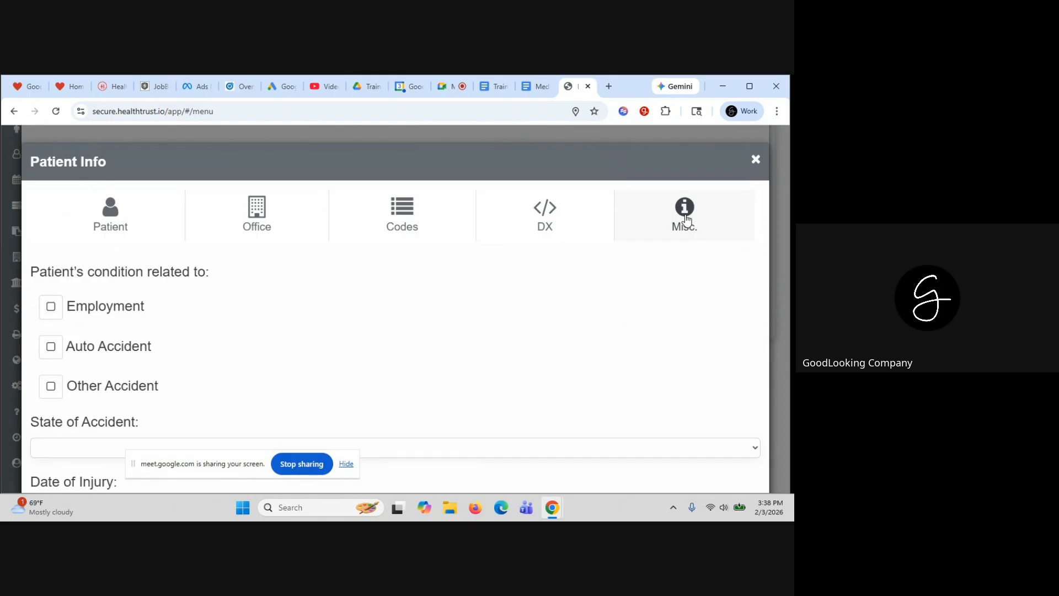
{"action": "left_click", "coordinate": [756, 161]}
Check the invoice's third-party payer details
{"action": "scroll", "coordinate": [394, 279], "scroll_direction": "down", "scroll_amount": 2}
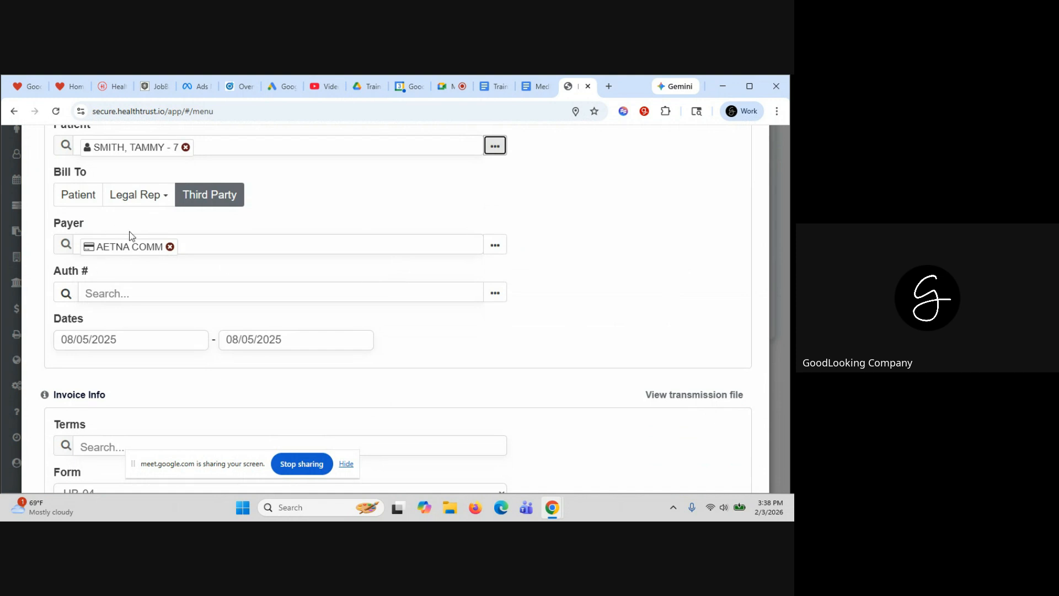
{"action": "left_click", "coordinate": [494, 245]}
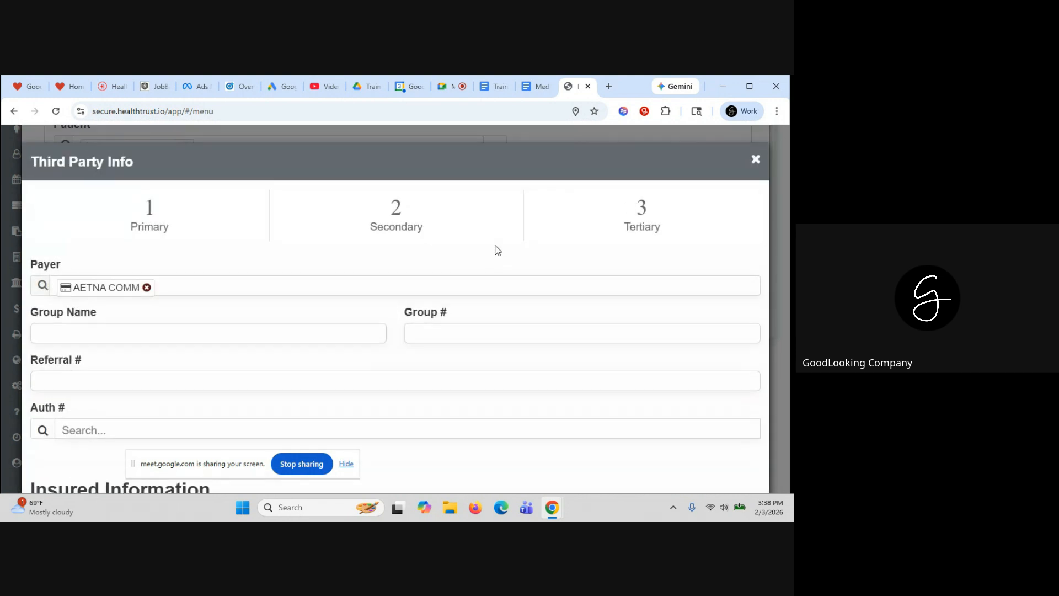
{"action": "left_click", "coordinate": [753, 162]}
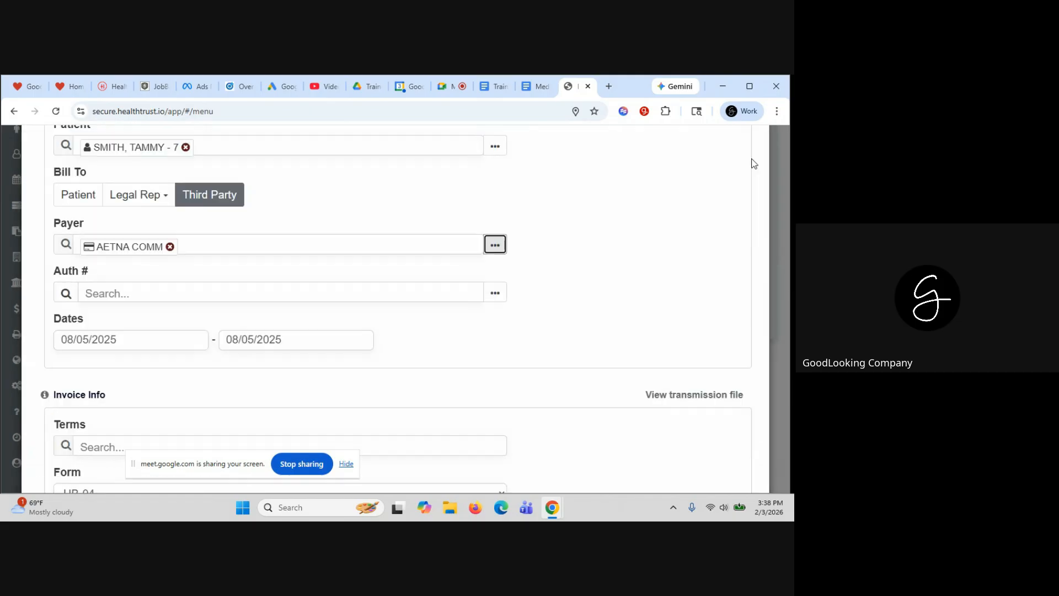
Open the Home Health Aide line item for editing and close it unchanged
{"action": "scroll", "coordinate": [509, 260], "scroll_direction": "down", "scroll_amount": 1}
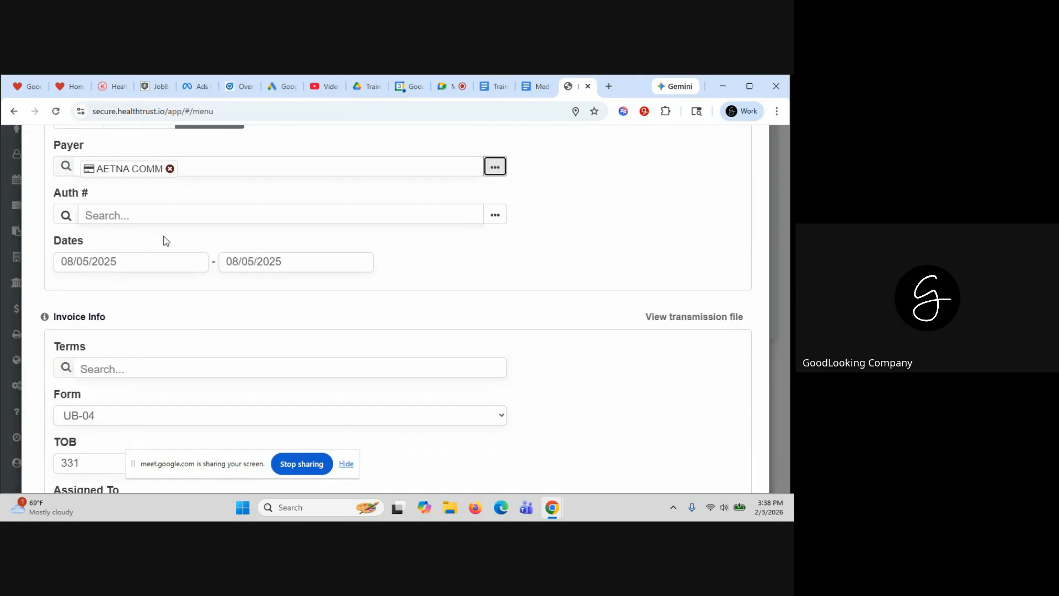
{"action": "scroll", "coordinate": [355, 308], "scroll_direction": "down", "scroll_amount": 3}
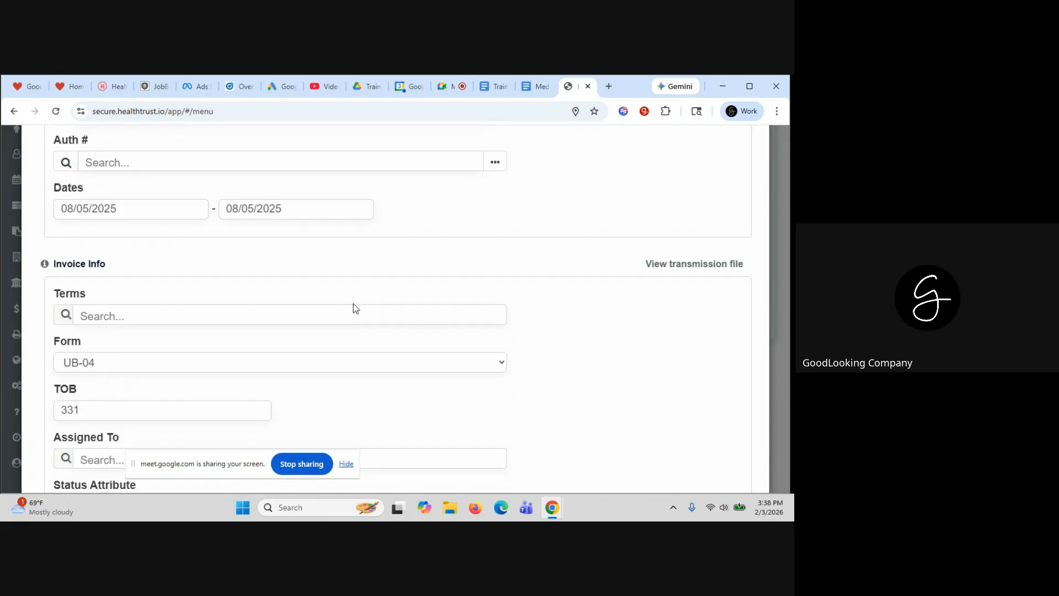
{"action": "scroll", "coordinate": [355, 308], "scroll_direction": "down", "scroll_amount": 6}
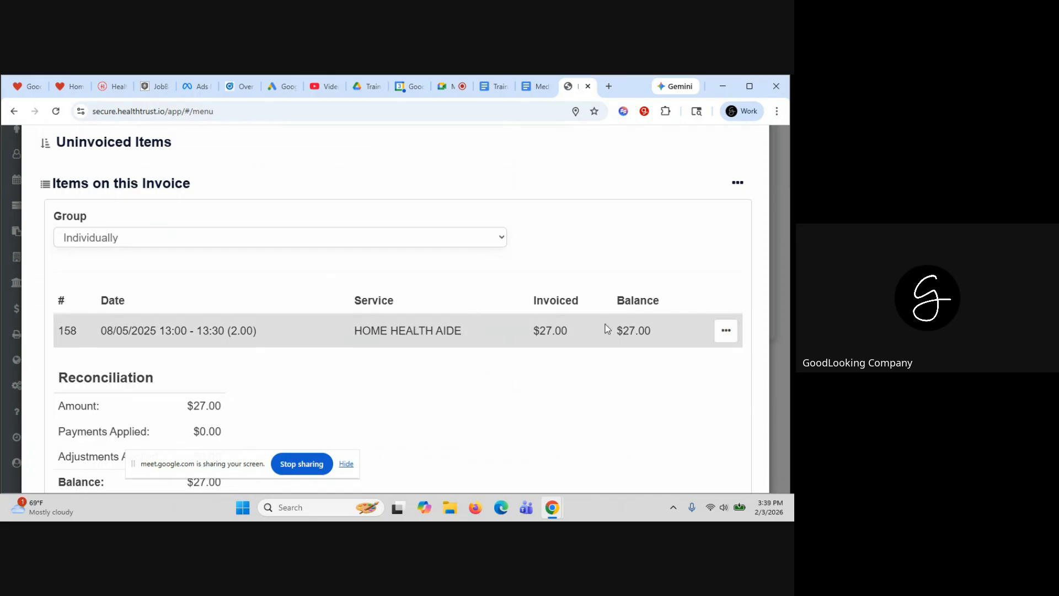
{"action": "left_click", "coordinate": [725, 332]}
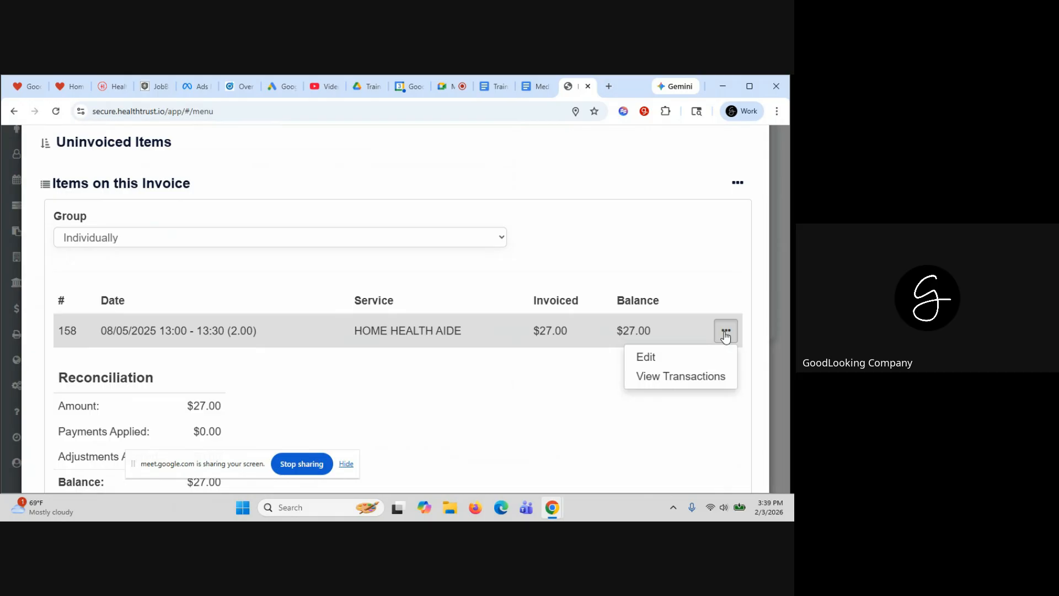
{"action": "left_click", "coordinate": [670, 360]}
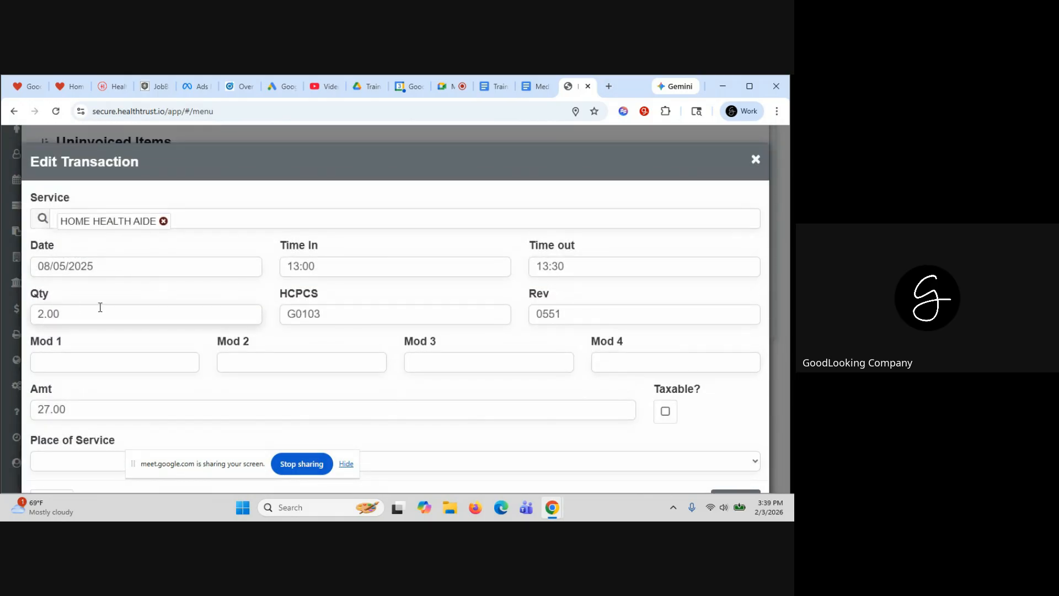
{"action": "scroll", "coordinate": [501, 352], "scroll_direction": "down", "scroll_amount": 1}
{"action": "scroll", "coordinate": [501, 352], "scroll_direction": "down", "scroll_amount": 1}
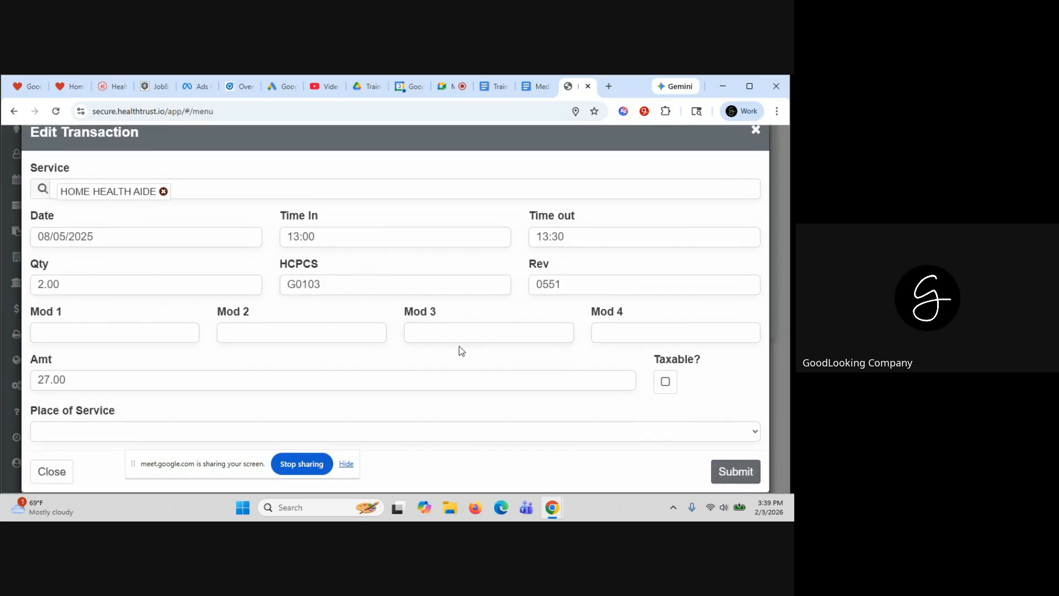
{"action": "left_click", "coordinate": [754, 131]}
Confirm and bill the $27.00 invoice despite the warning and transmission error
{"action": "scroll", "coordinate": [509, 393], "scroll_direction": "down", "scroll_amount": 2}
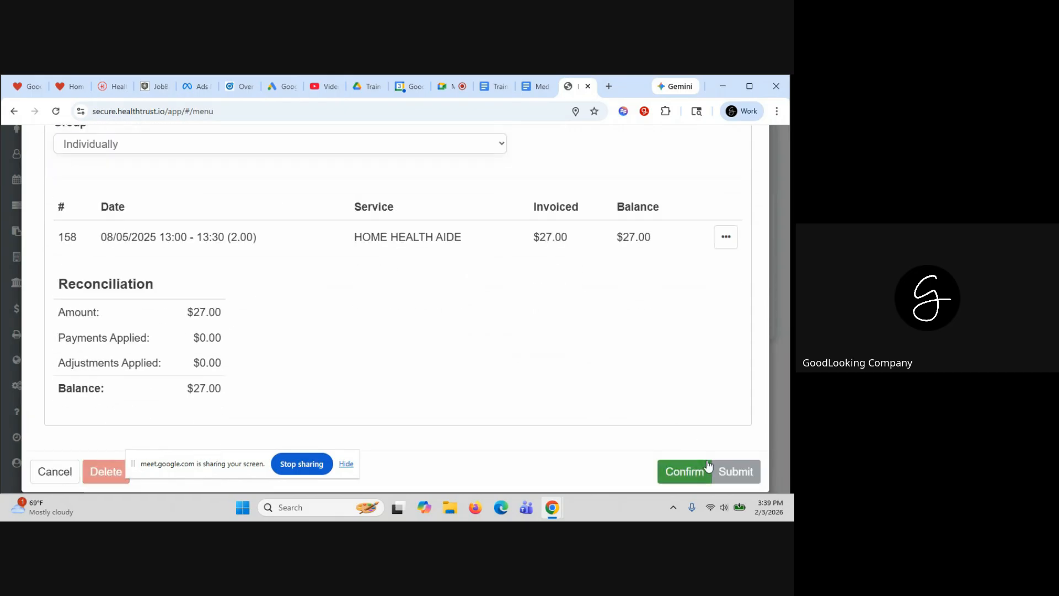
{"action": "left_click", "coordinate": [687, 472]}
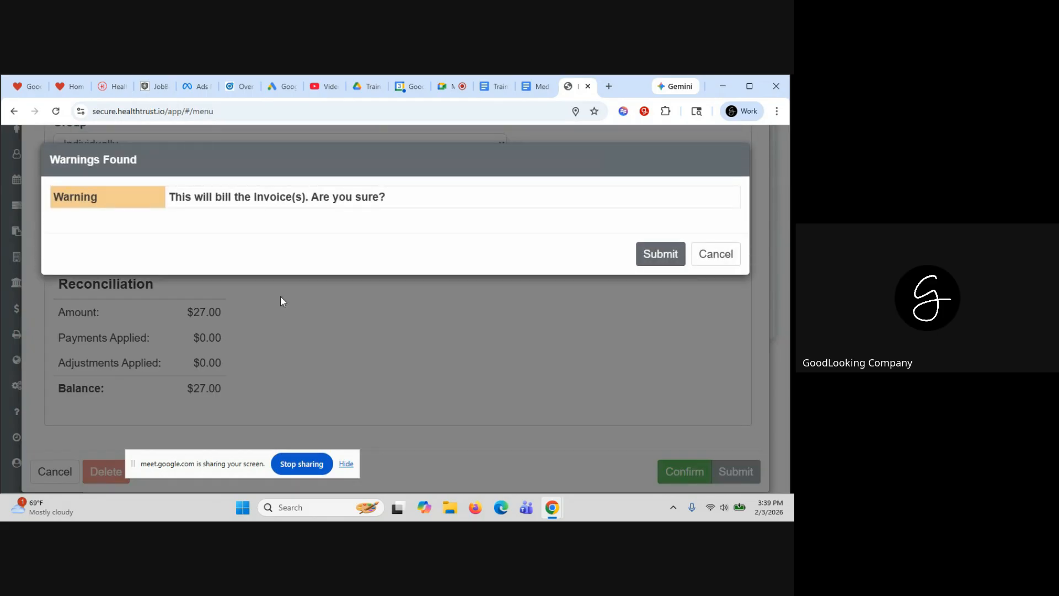
{"action": "left_click", "coordinate": [655, 254]}
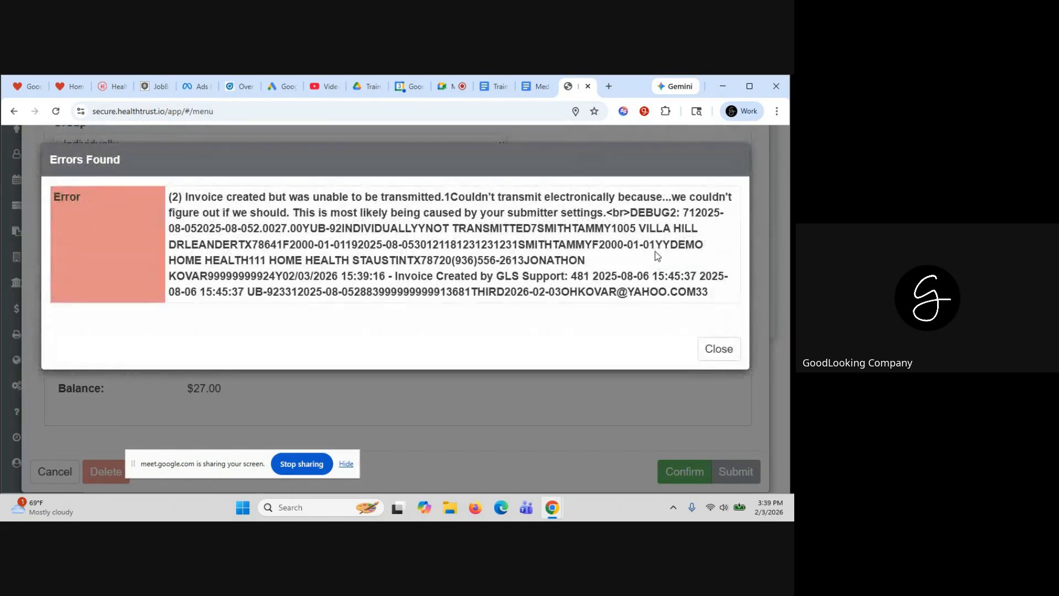
{"action": "left_click", "coordinate": [720, 348]}
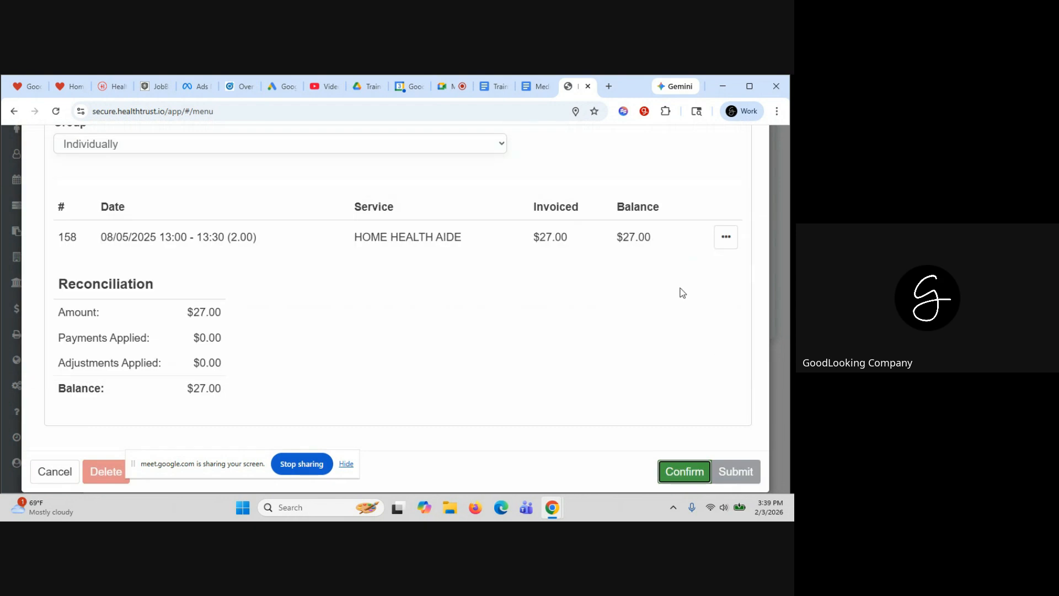
{"action": "scroll", "coordinate": [626, 193], "scroll_direction": "up", "scroll_amount": 15}
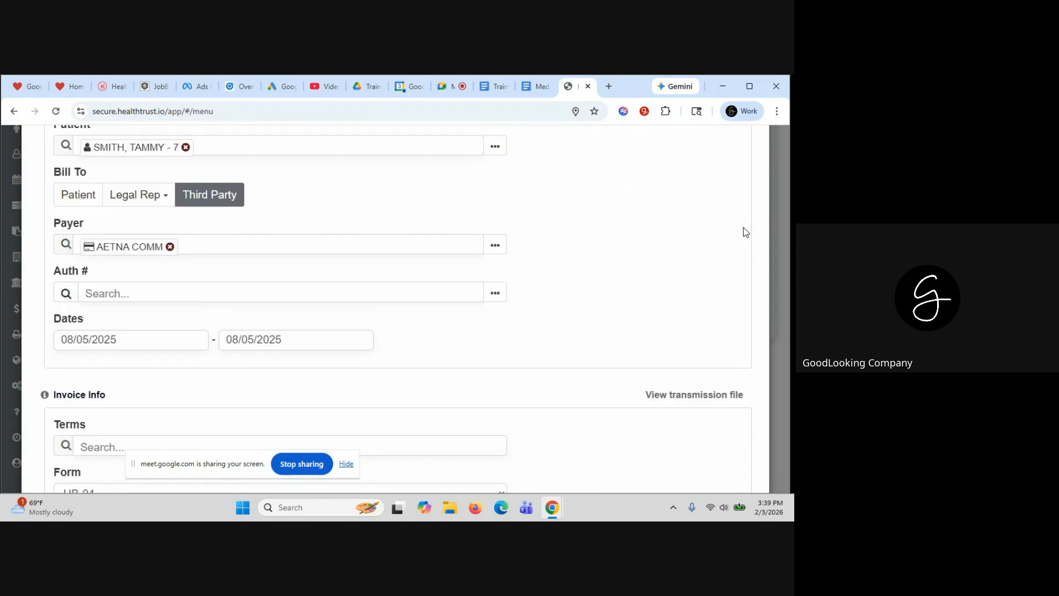
{"action": "scroll", "coordinate": [750, 166], "scroll_direction": "up", "scroll_amount": 1}
Open invoice 3, the $27.00 AETNA COMM Home Health Aide invoice, from the Invoices list
{"action": "left_click", "coordinate": [753, 161]}
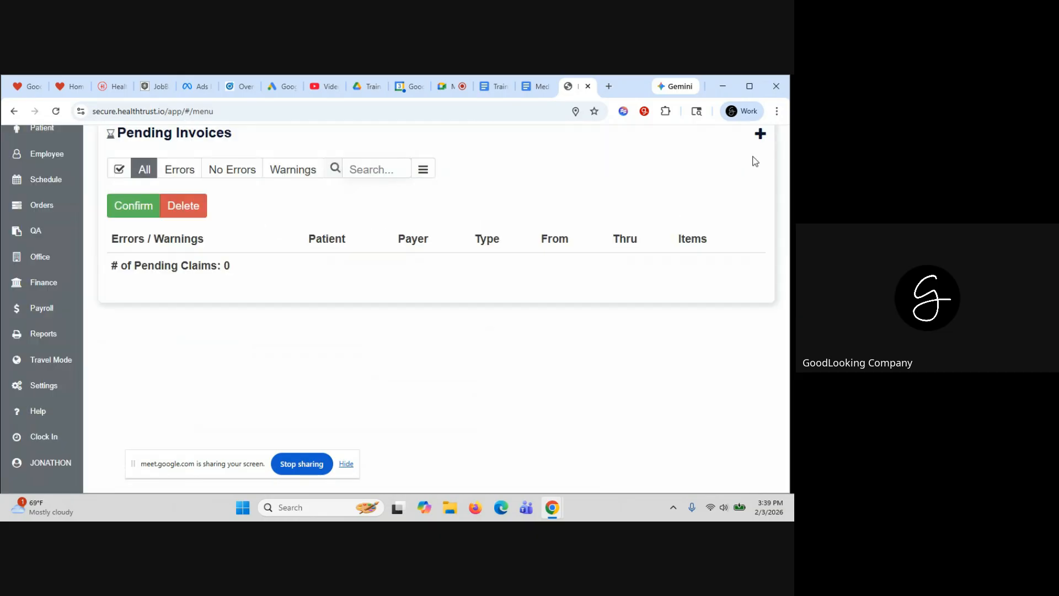
{"action": "scroll", "coordinate": [490, 164], "scroll_direction": "up", "scroll_amount": 2}
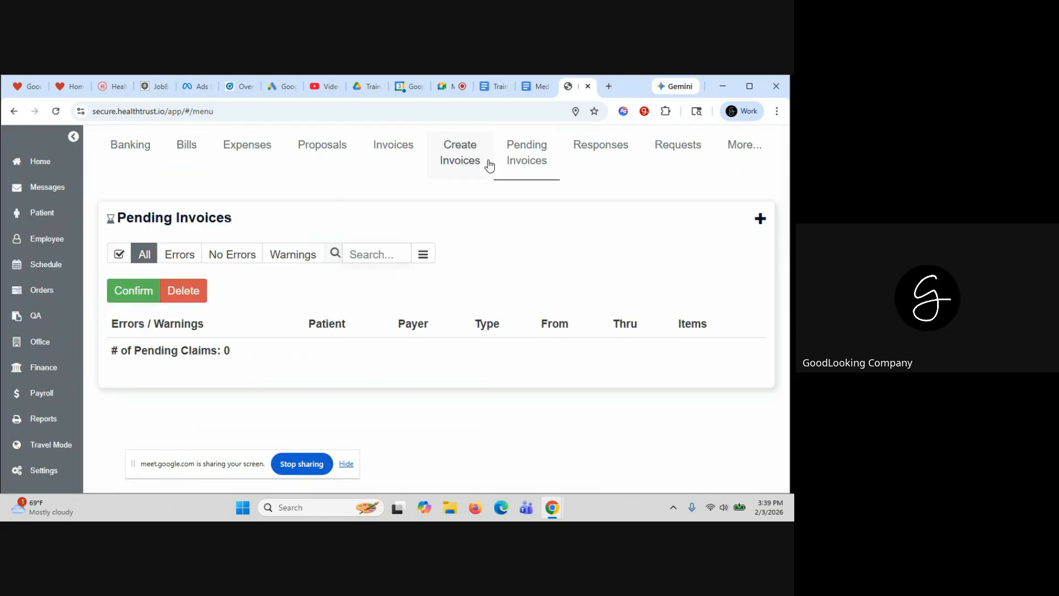
{"action": "left_click", "coordinate": [385, 146]}
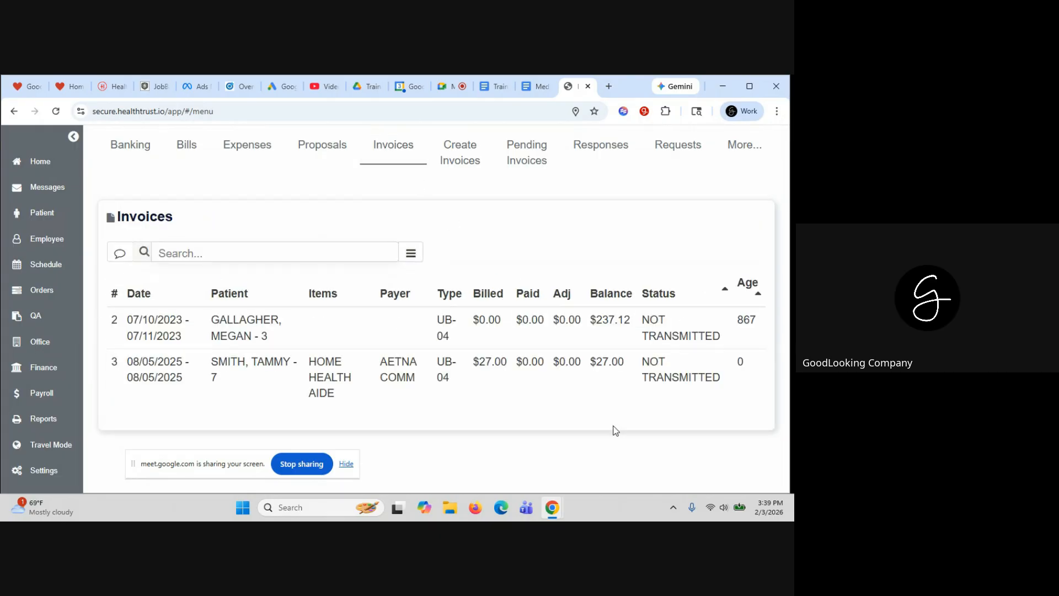
{"action": "left_click", "coordinate": [445, 379]}
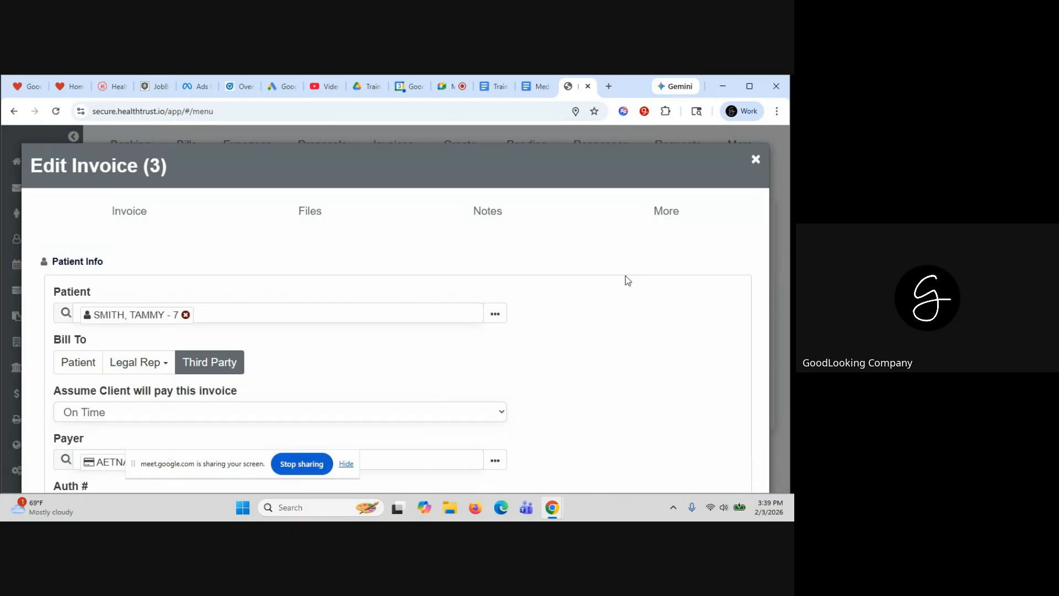
{"action": "left_click", "coordinate": [663, 218]}
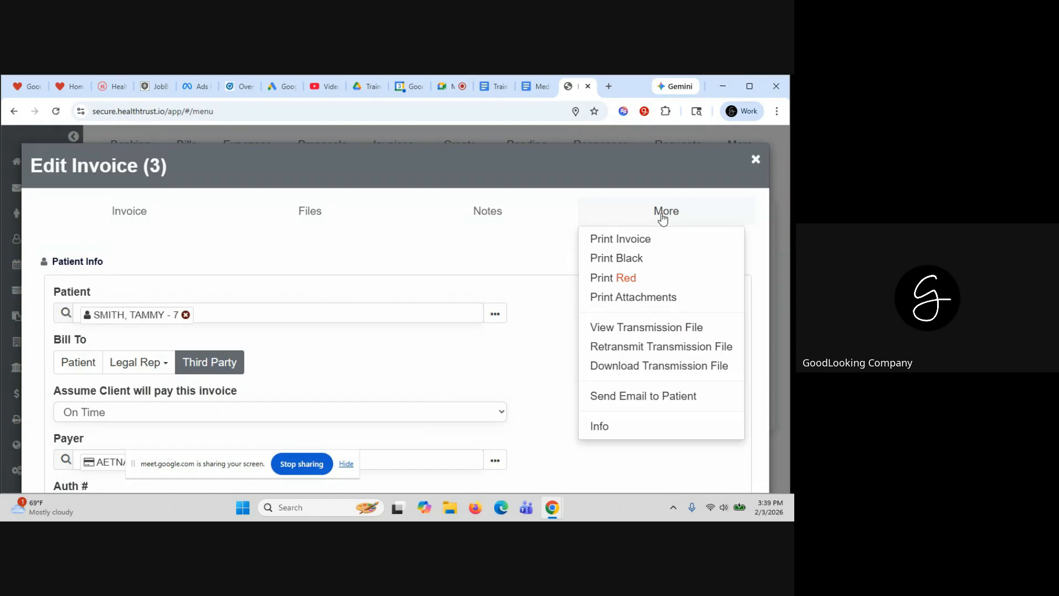
{"action": "left_click", "coordinate": [634, 301]}
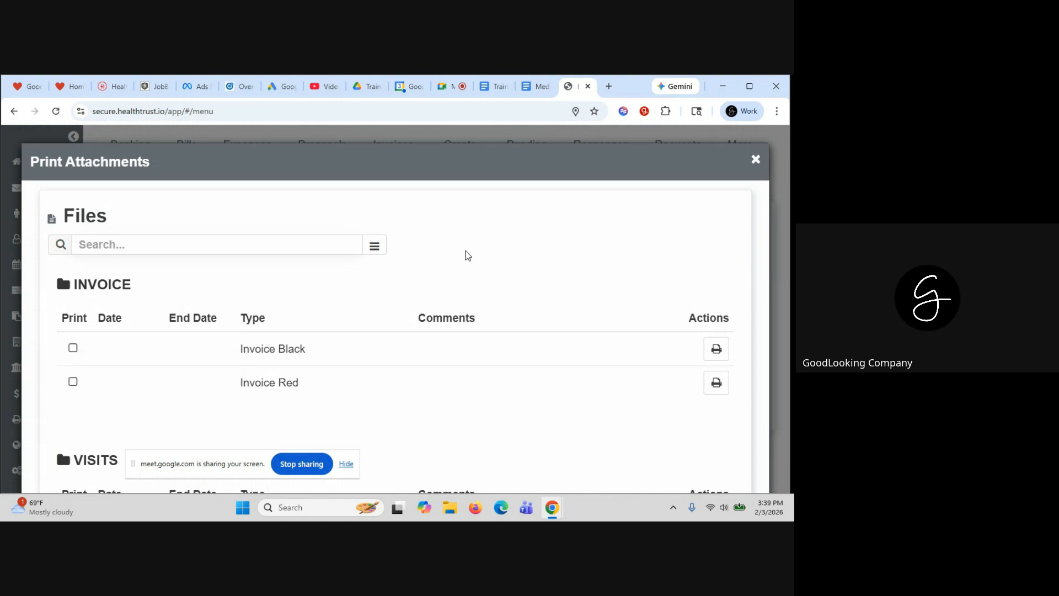
{"action": "scroll", "coordinate": [468, 255], "scroll_direction": "down", "scroll_amount": 3}
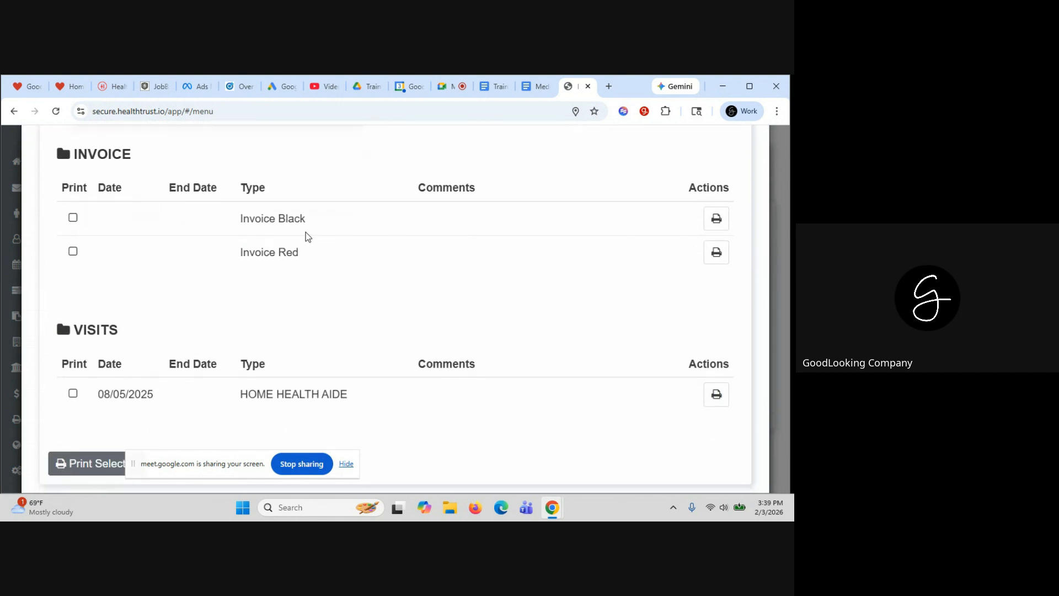
{"action": "left_click", "coordinate": [73, 217]}
{"action": "left_click", "coordinate": [73, 393]}
{"action": "scroll", "coordinate": [442, 310], "scroll_direction": "down", "scroll_amount": 2}
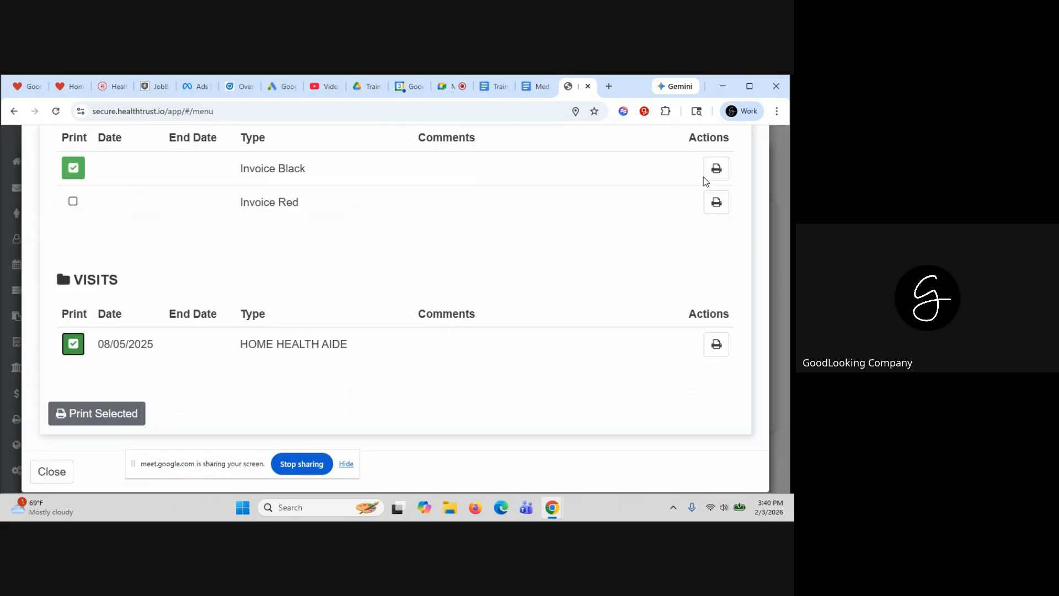
{"action": "left_click", "coordinate": [716, 168]}
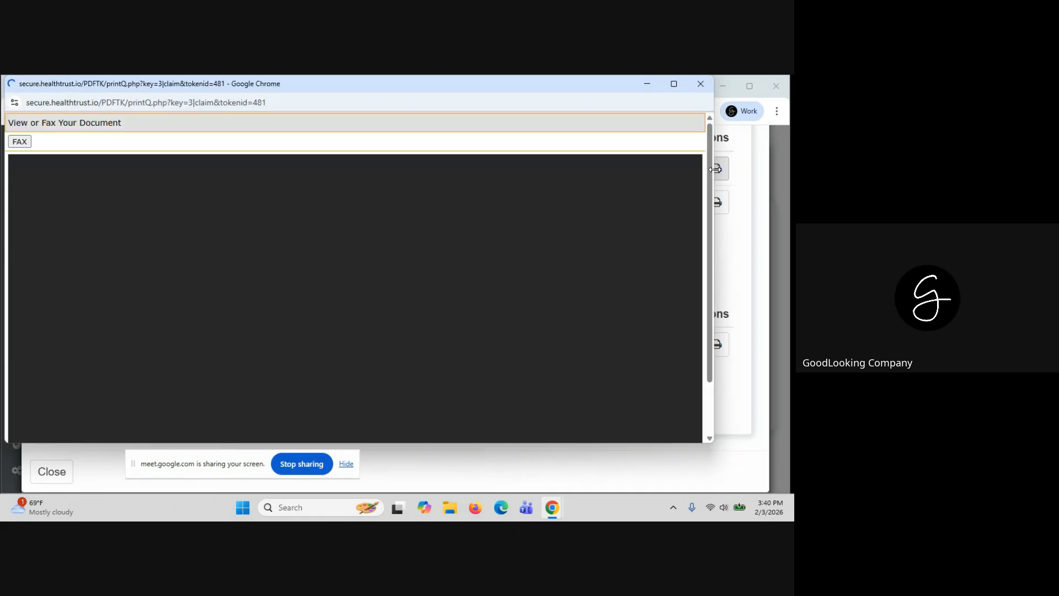
{"action": "scroll", "coordinate": [411, 328], "scroll_direction": "down", "scroll_amount": 5}
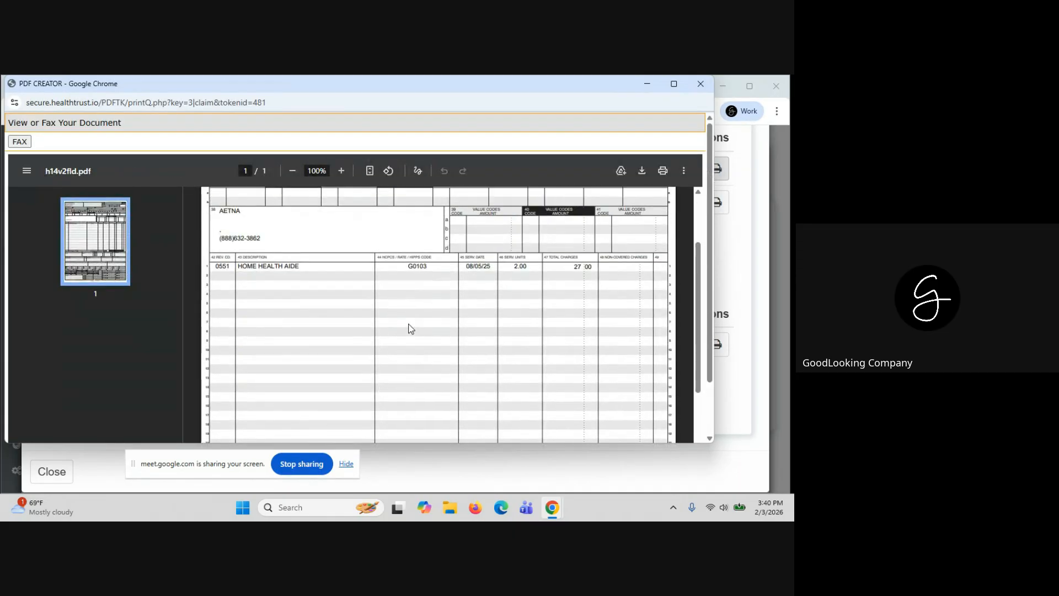
{"action": "scroll", "coordinate": [411, 329], "scroll_direction": "up", "scroll_amount": 5}
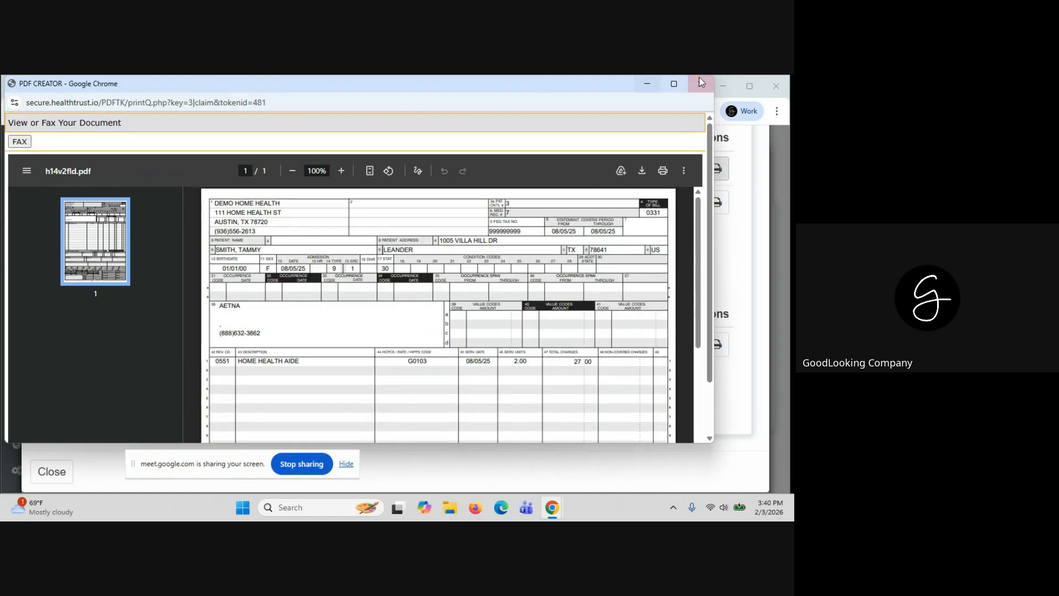
{"action": "left_click", "coordinate": [702, 85]}
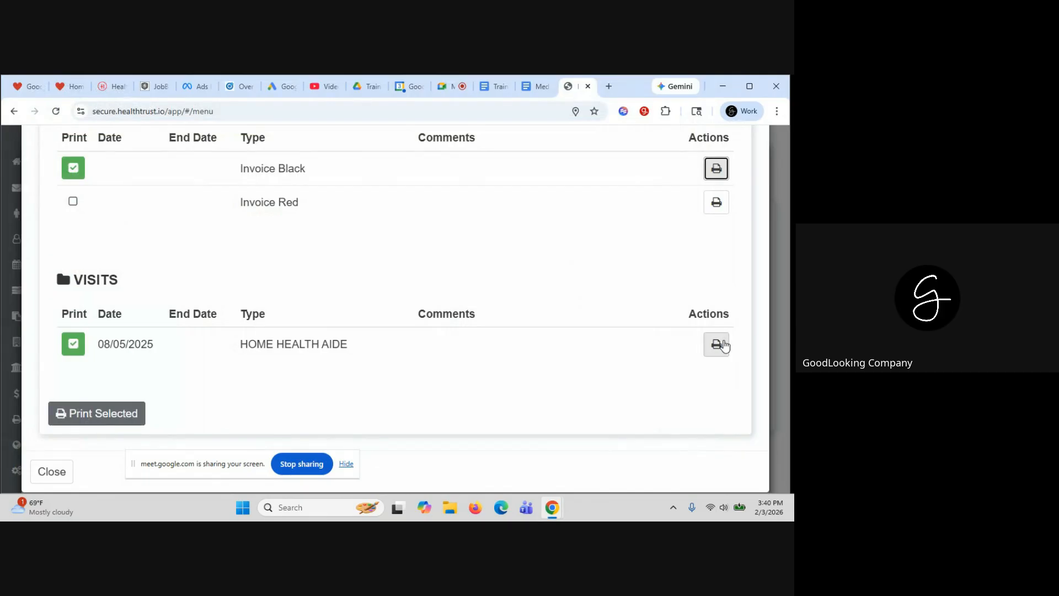
{"action": "left_click", "coordinate": [718, 344]}
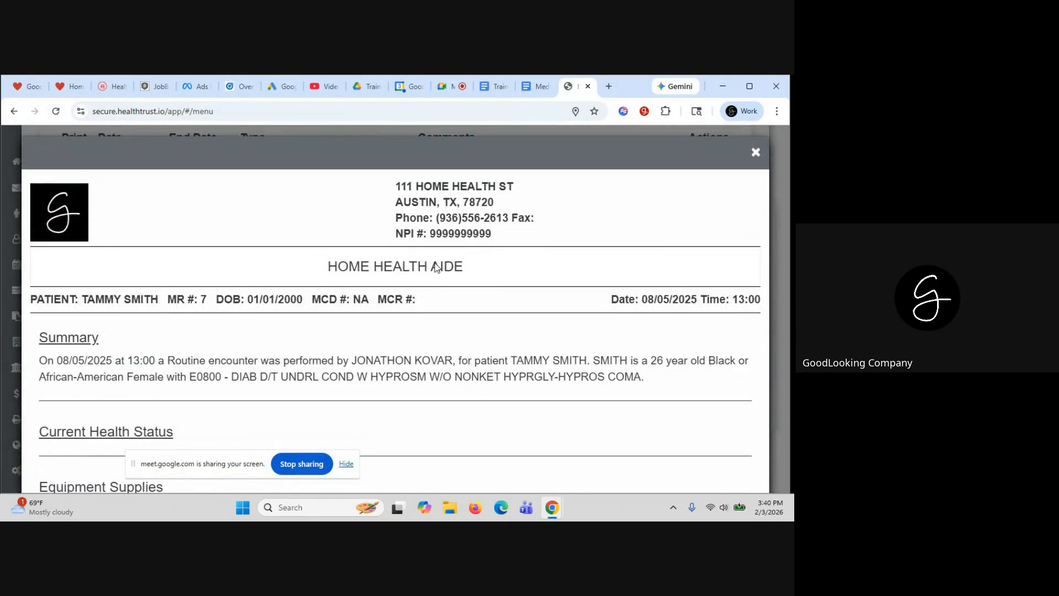
{"action": "scroll", "coordinate": [436, 265], "scroll_direction": "down", "scroll_amount": 3}
{"action": "scroll", "coordinate": [436, 267], "scroll_direction": "down", "scroll_amount": 5}
{"action": "scroll", "coordinate": [436, 268], "scroll_direction": "up", "scroll_amount": 8}
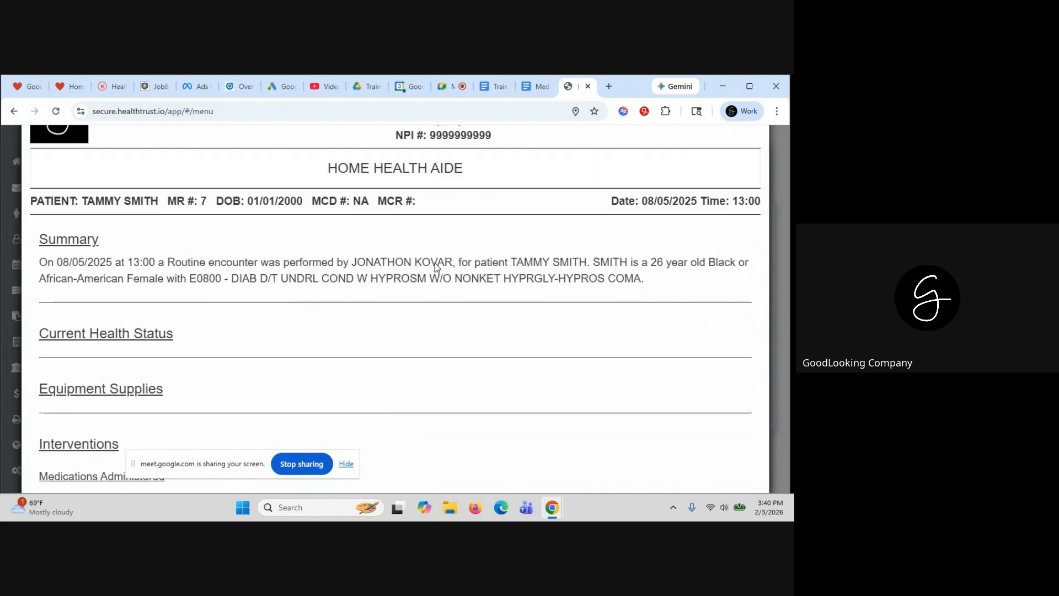
{"action": "left_click", "coordinate": [756, 159]}
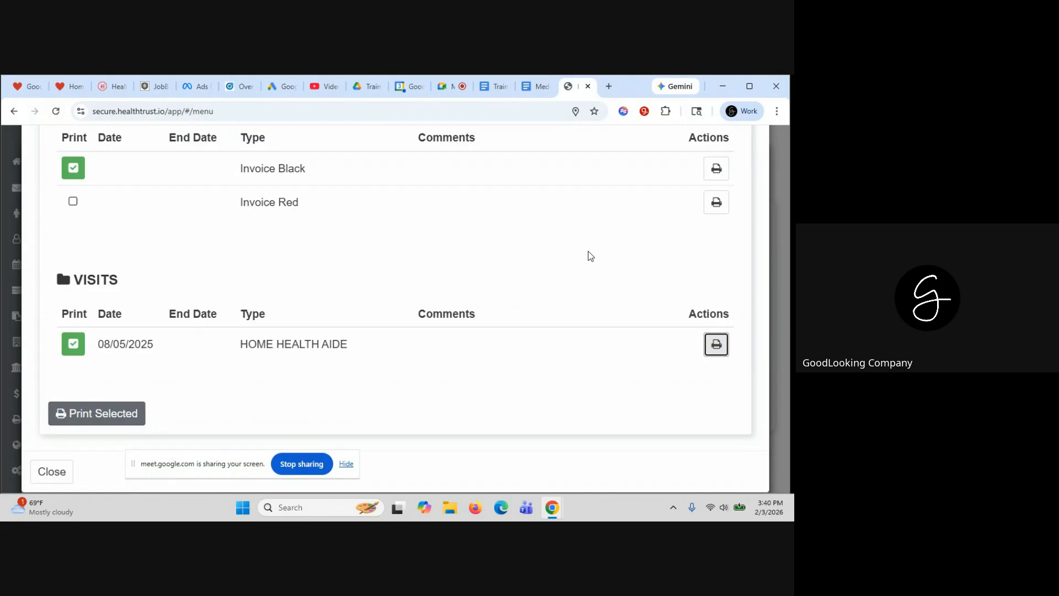
{"action": "scroll", "coordinate": [588, 256], "scroll_direction": "up", "scroll_amount": 3}
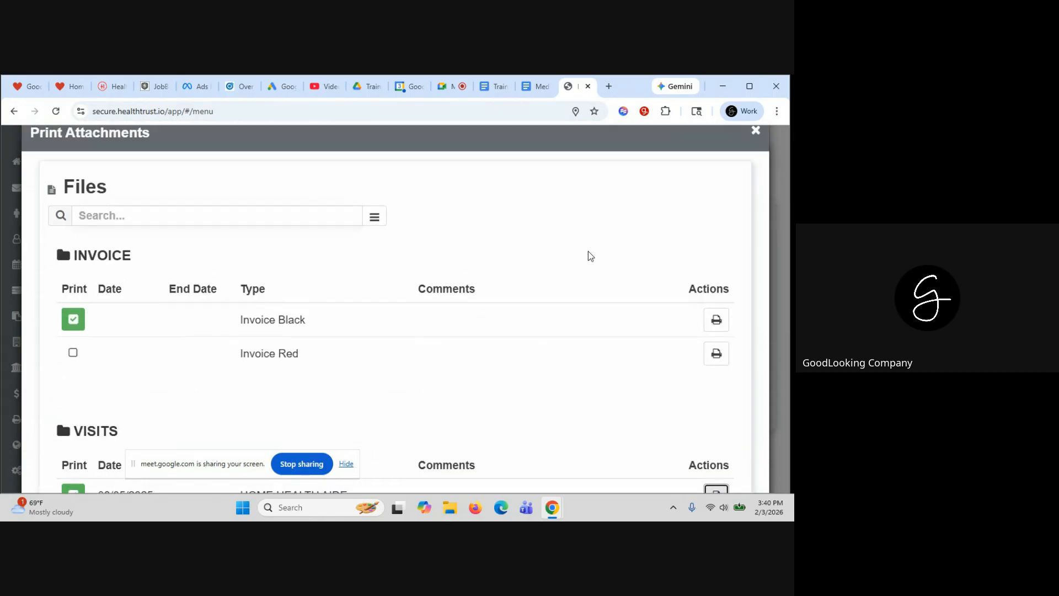
{"action": "left_click", "coordinate": [756, 160]}
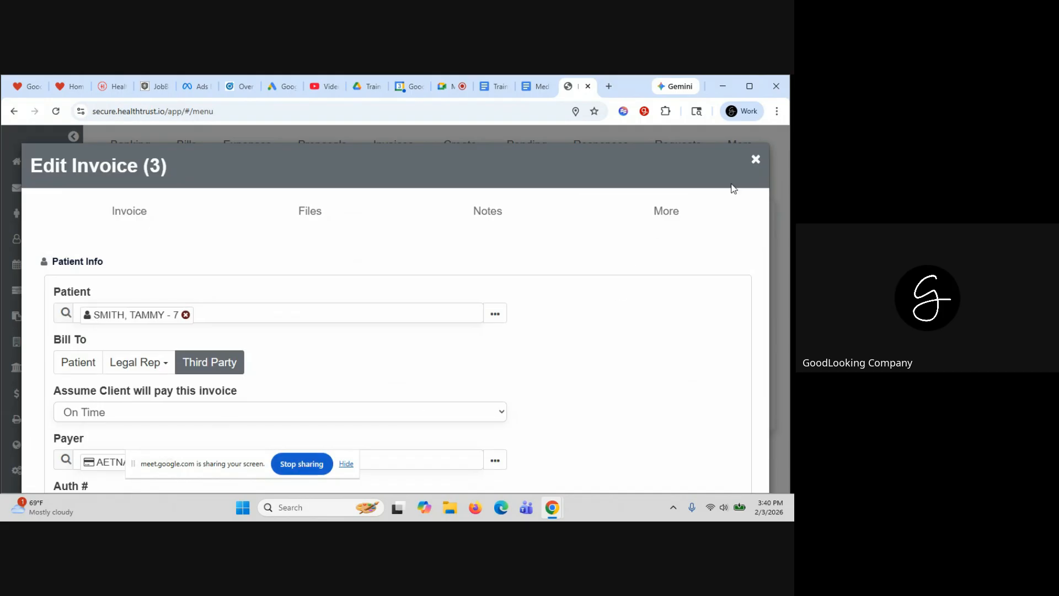
Close invoice 3's editor and turn up the computer's volume
{"action": "left_click", "coordinate": [756, 159]}
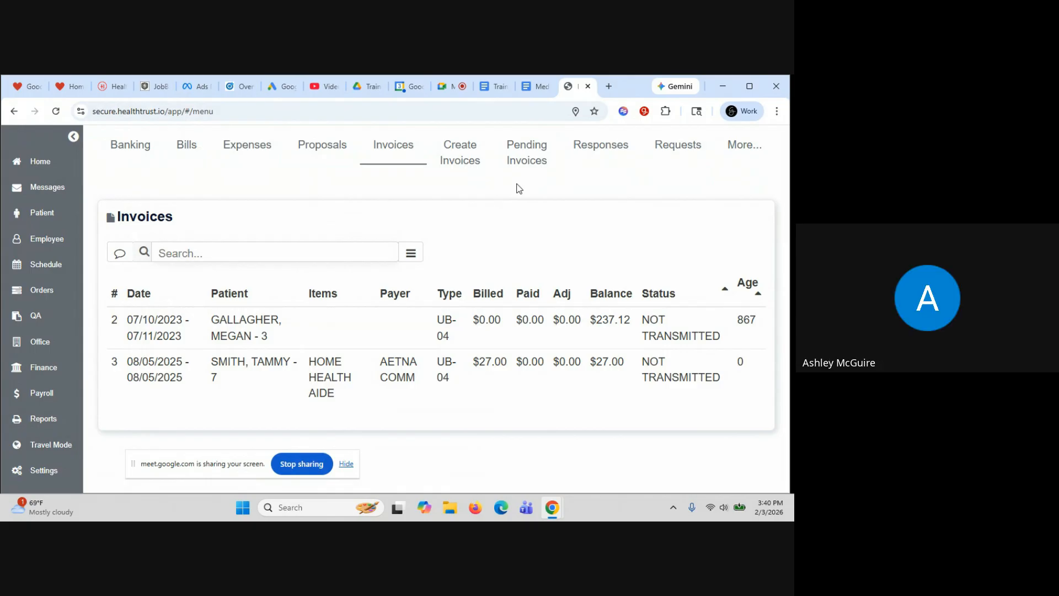
{"action": "key", "text": "XF86AudioRaiseVolume"}
{"action": "key", "text": "XF86AudioRaiseVolume"}
{"action": "key", "text": "XF86AudioRaiseVolume"}
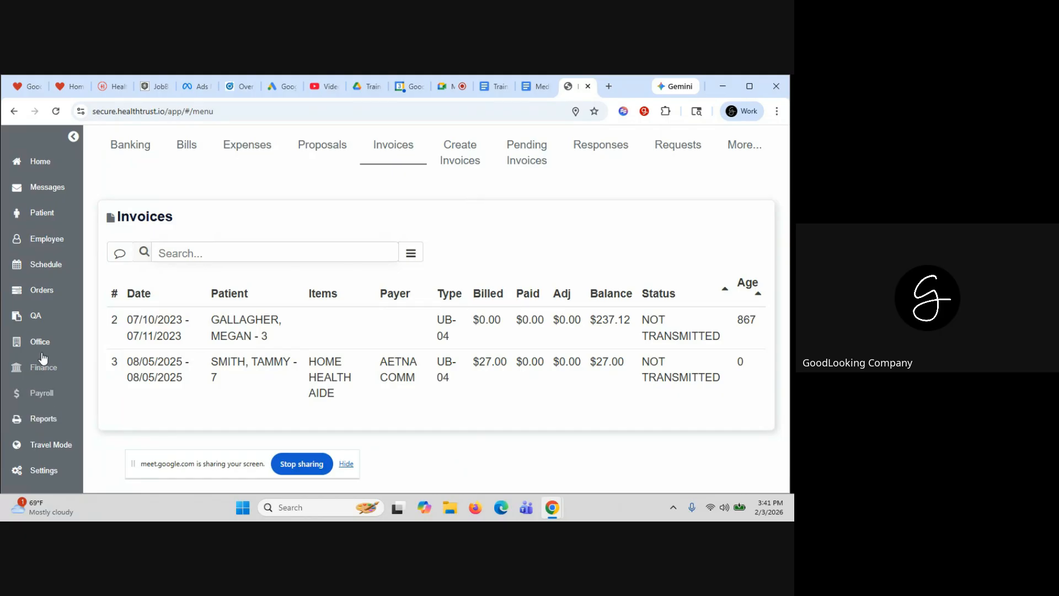
Open the HOME HEALTH AIDE service from Settings > Lists > Products / Services
{"action": "left_click", "coordinate": [41, 471]}
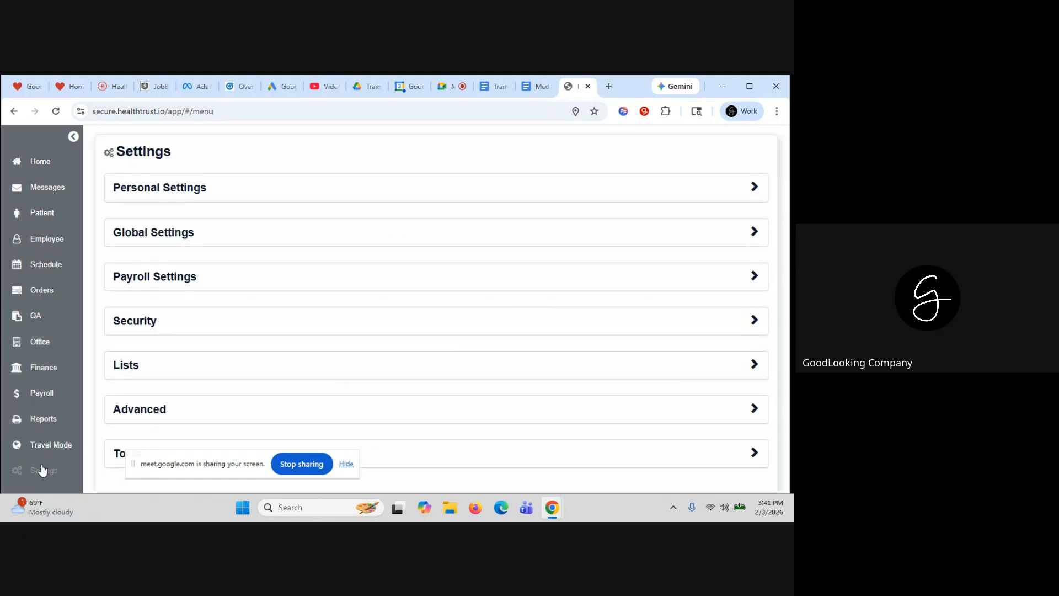
{"action": "left_click", "coordinate": [151, 364]}
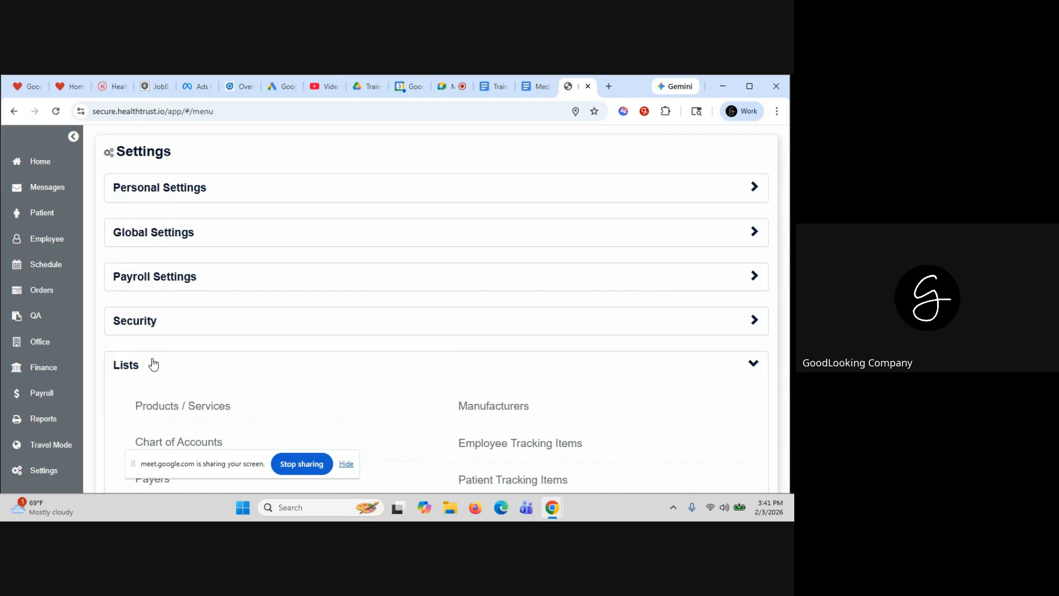
{"action": "left_click", "coordinate": [168, 410]}
{"action": "left_click", "coordinate": [255, 256]}
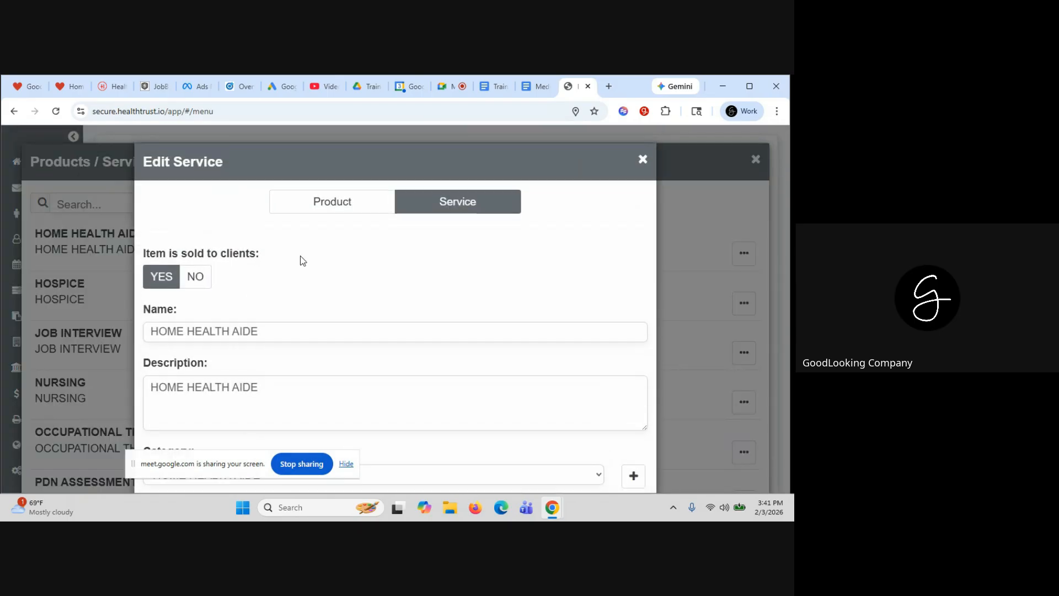
Review the service's Income default invoice options and pricing rows, then start a new pricing entry
{"action": "scroll", "coordinate": [375, 279], "scroll_direction": "down", "scroll_amount": 2}
{"action": "scroll", "coordinate": [375, 273], "scroll_direction": "down", "scroll_amount": 6}
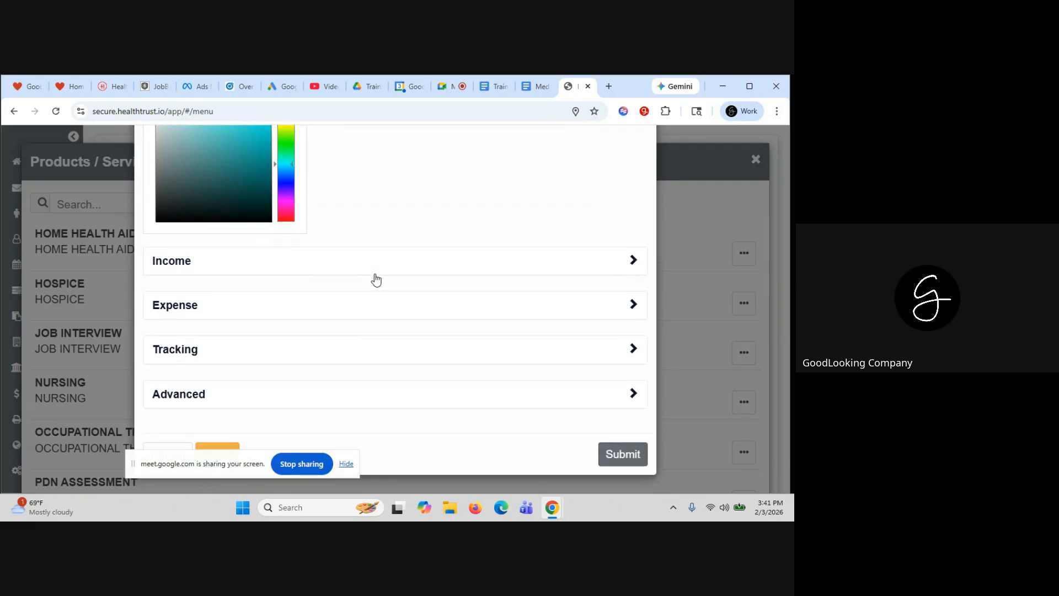
{"action": "left_click", "coordinate": [377, 274]}
{"action": "scroll", "coordinate": [398, 328], "scroll_direction": "down", "scroll_amount": 2}
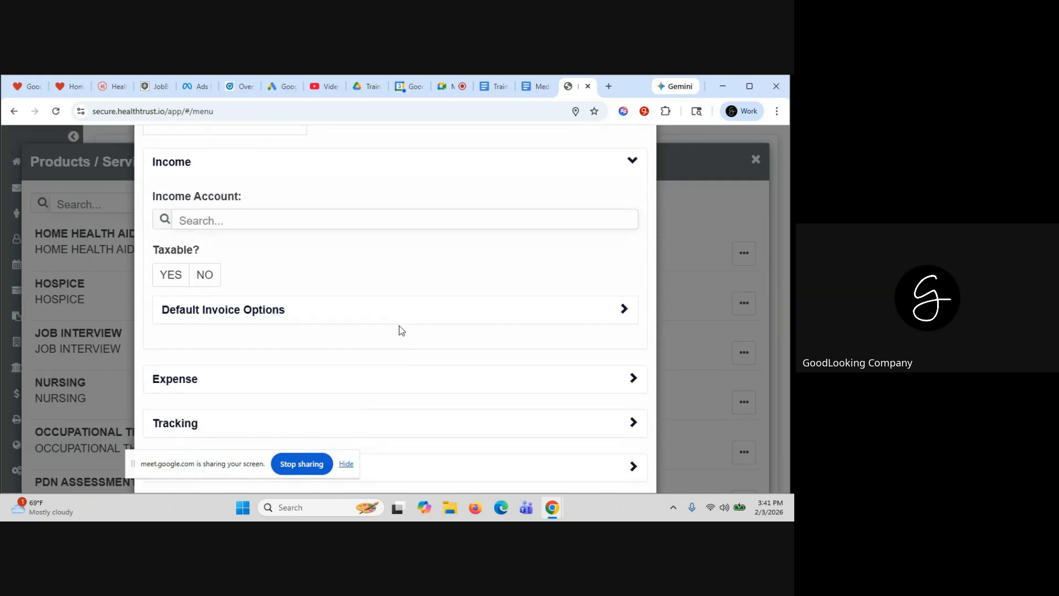
{"action": "left_click", "coordinate": [402, 320]}
{"action": "scroll", "coordinate": [403, 323], "scroll_direction": "down", "scroll_amount": 4}
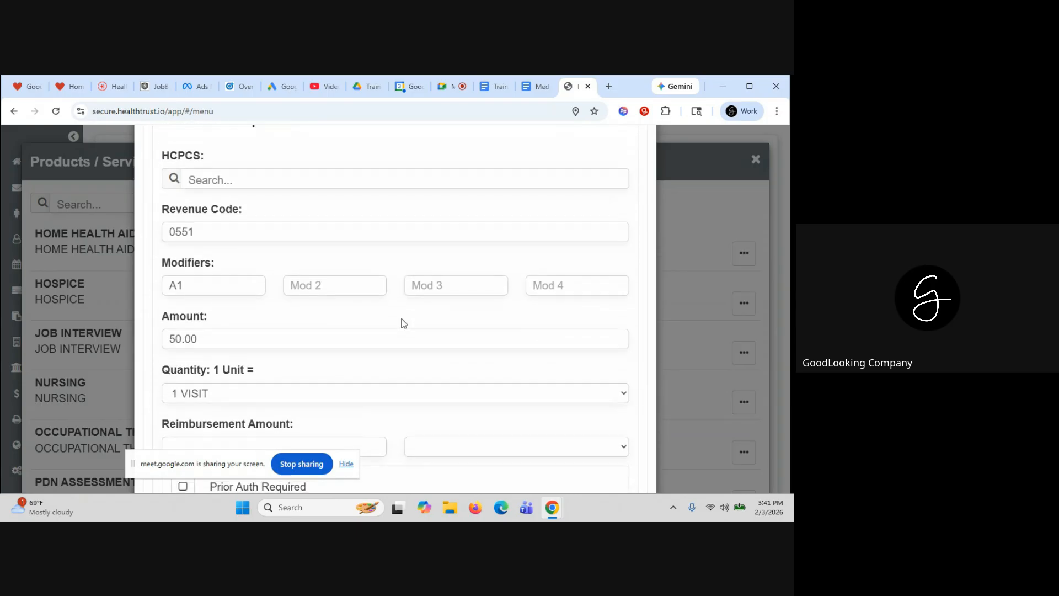
{"action": "scroll", "coordinate": [404, 323], "scroll_direction": "down", "scroll_amount": 4}
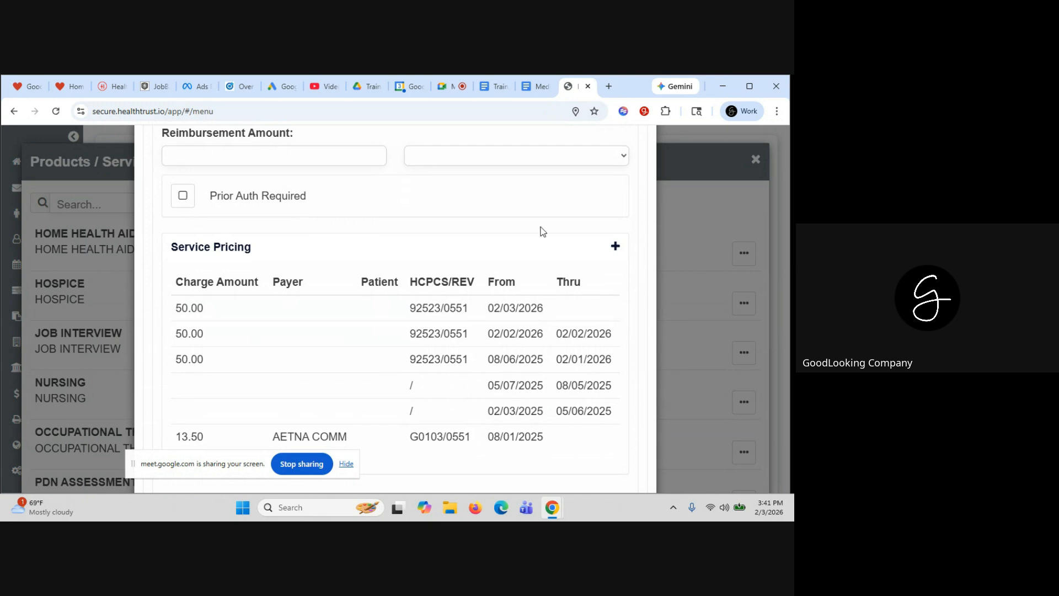
{"action": "scroll", "coordinate": [541, 232], "scroll_direction": "up", "scroll_amount": 3}
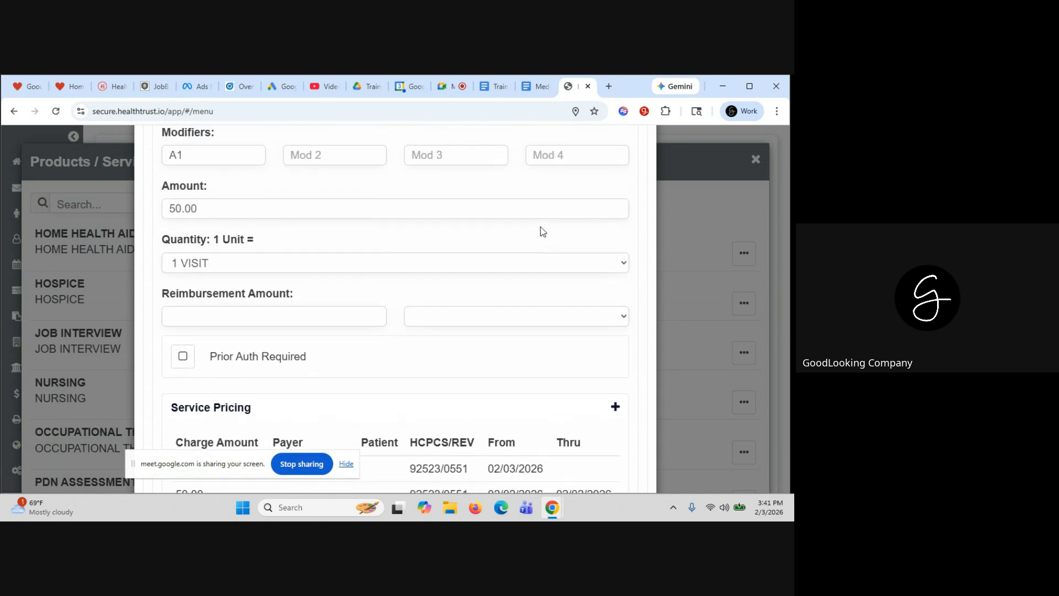
{"action": "scroll", "coordinate": [541, 232], "scroll_direction": "up", "scroll_amount": 3}
{"action": "scroll", "coordinate": [539, 229], "scroll_direction": "down", "scroll_amount": 1}
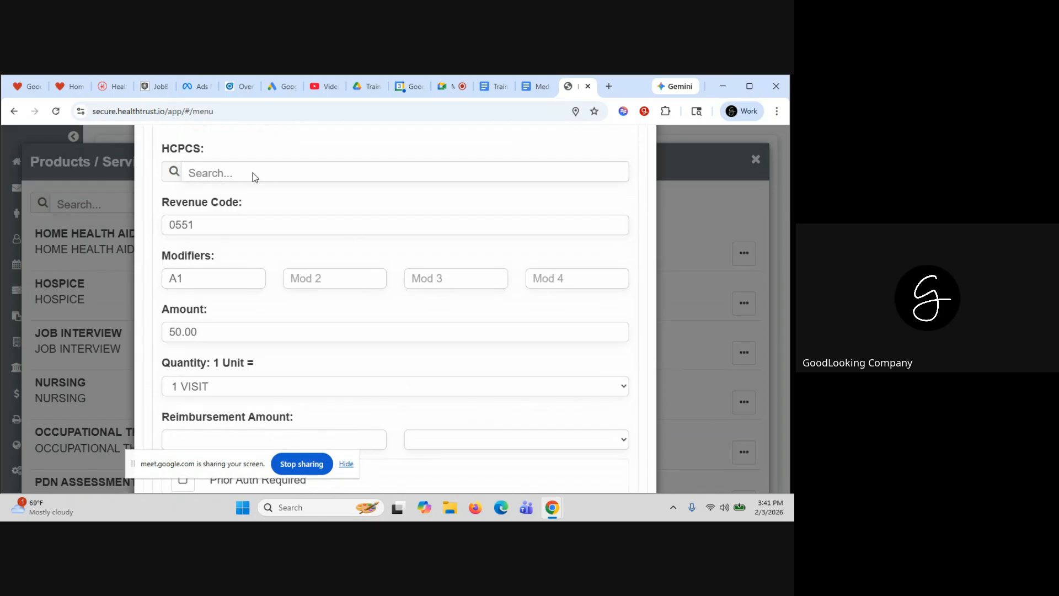
{"action": "scroll", "coordinate": [262, 322], "scroll_direction": "down", "scroll_amount": 4}
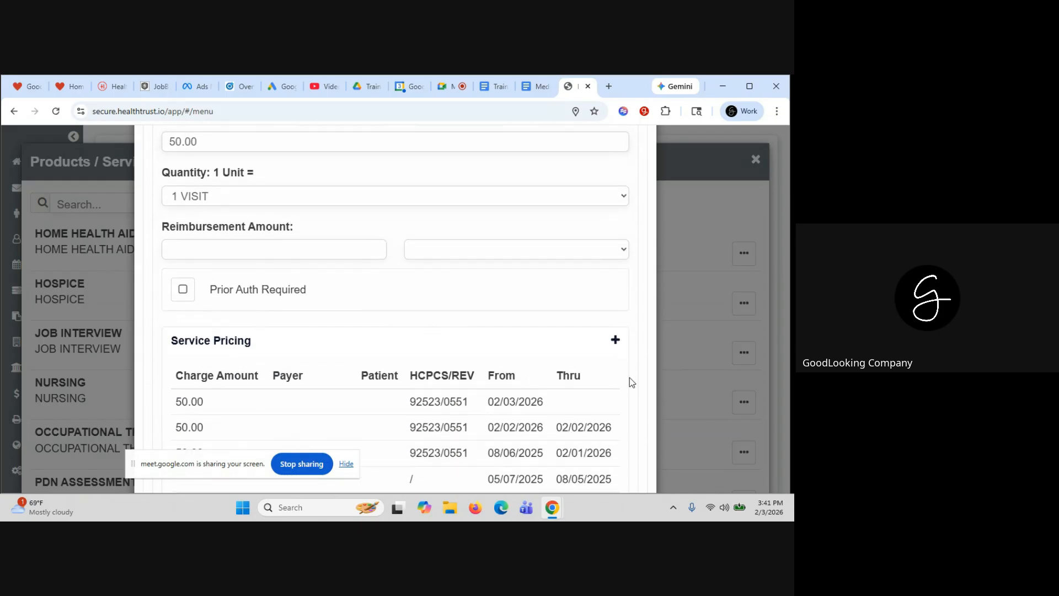
{"action": "left_click", "coordinate": [616, 340]}
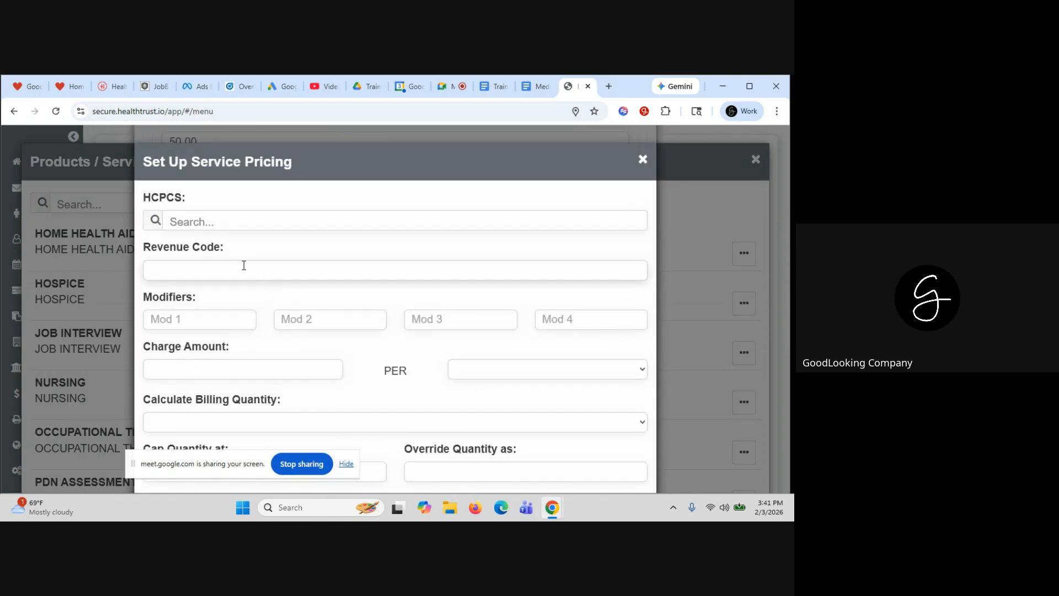
Enter HCPCS code G0103, revenue code 0551 and modifier A1
{"action": "left_click", "coordinate": [201, 226]}
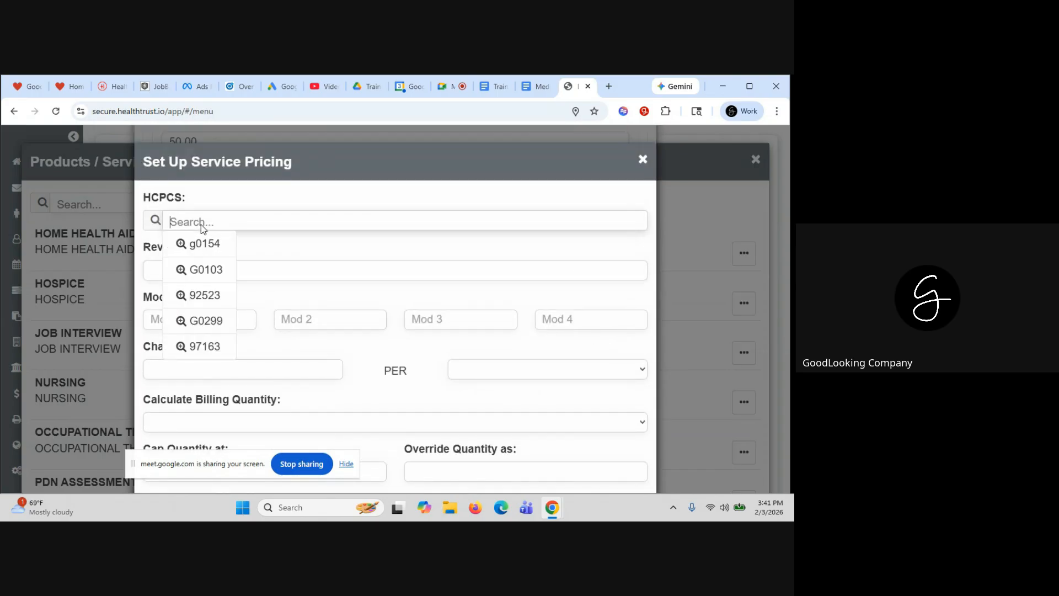
{"action": "left_click", "coordinate": [205, 269]}
{"action": "left_click", "coordinate": [188, 266]}
{"action": "type", "text": "0"}
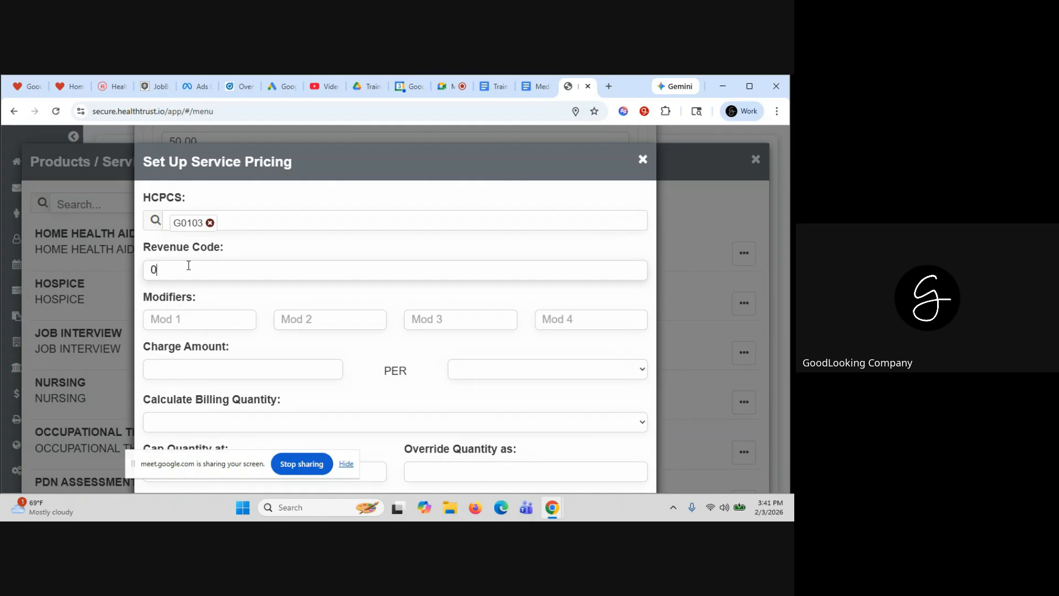
{"action": "type", "text": "551"}
{"action": "scroll", "coordinate": [188, 266], "scroll_direction": "down", "scroll_amount": 1}
{"action": "left_click", "coordinate": [187, 266]}
{"action": "type", "text": "A"}
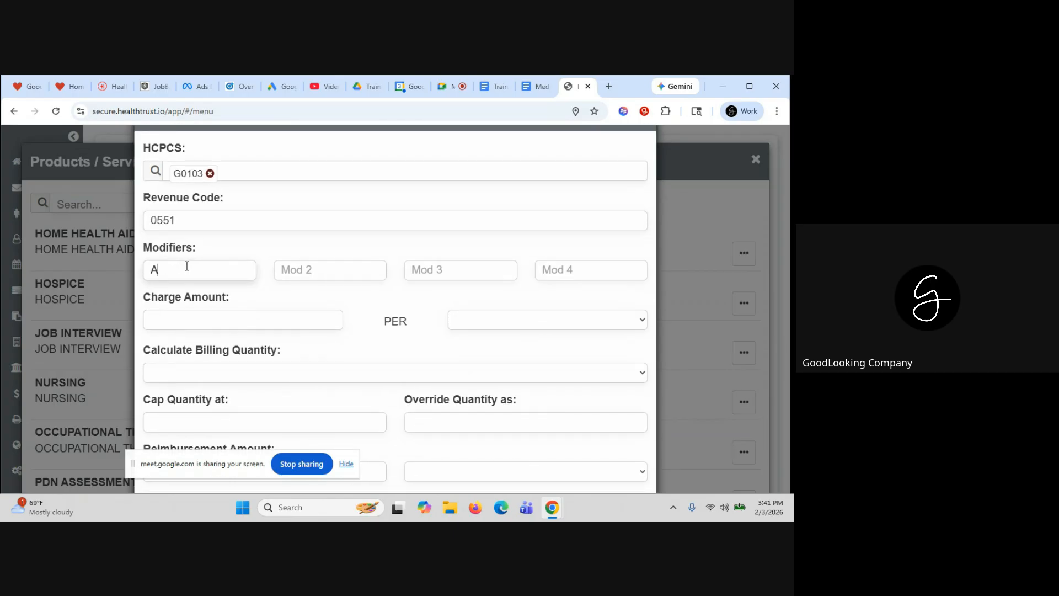
{"action": "type", "text": "1"}
{"action": "scroll", "coordinate": [187, 266], "scroll_direction": "down", "scroll_amount": 1}
Set the charge to 23.80 per UNIT, billed in 15-minute increments
{"action": "left_click", "coordinate": [187, 250]}
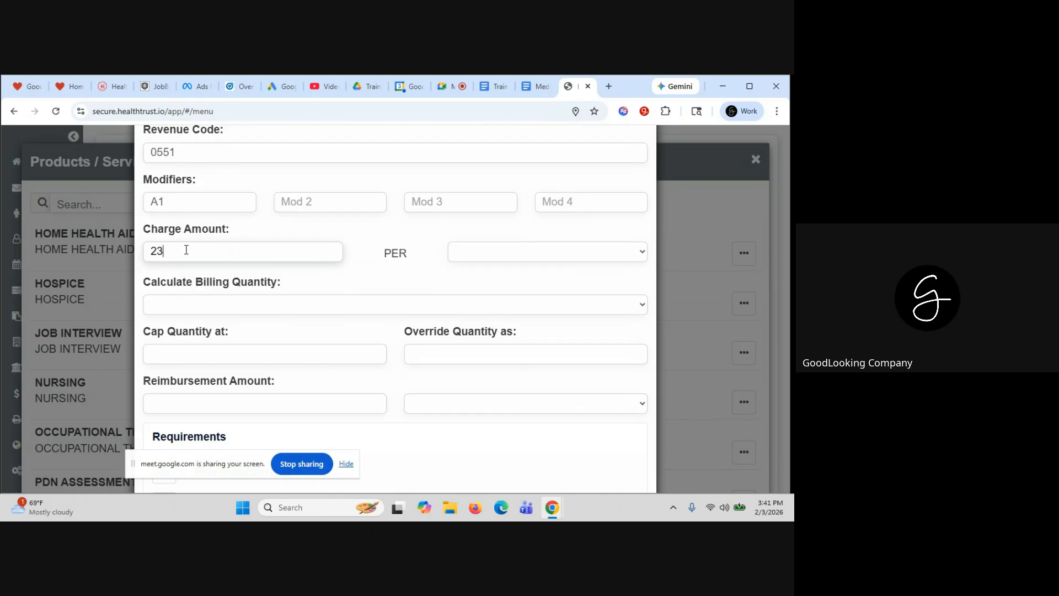
{"action": "left_click", "coordinate": [481, 255]}
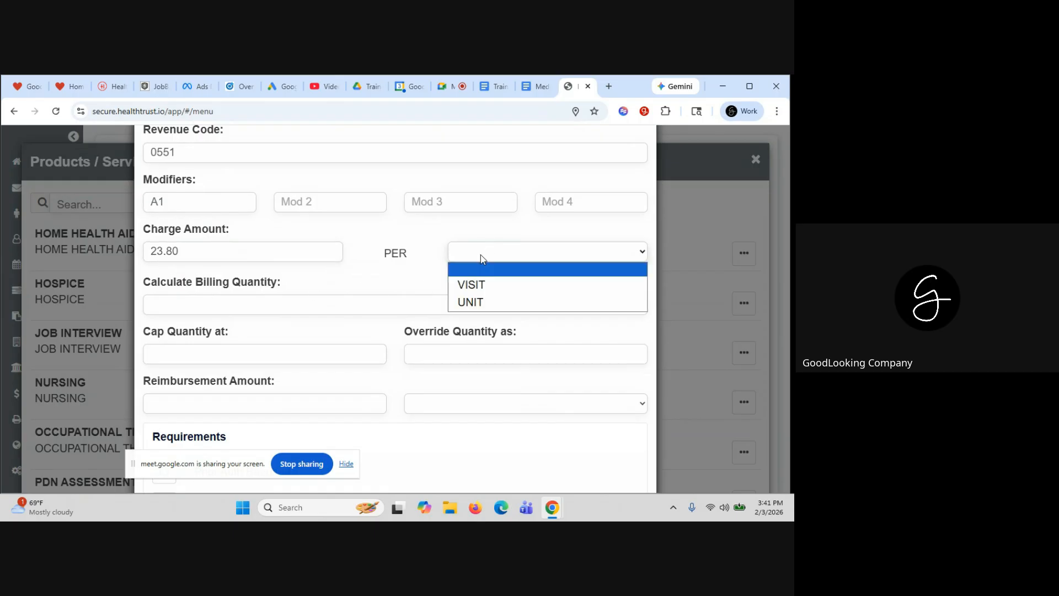
{"action": "left_click", "coordinate": [481, 300]}
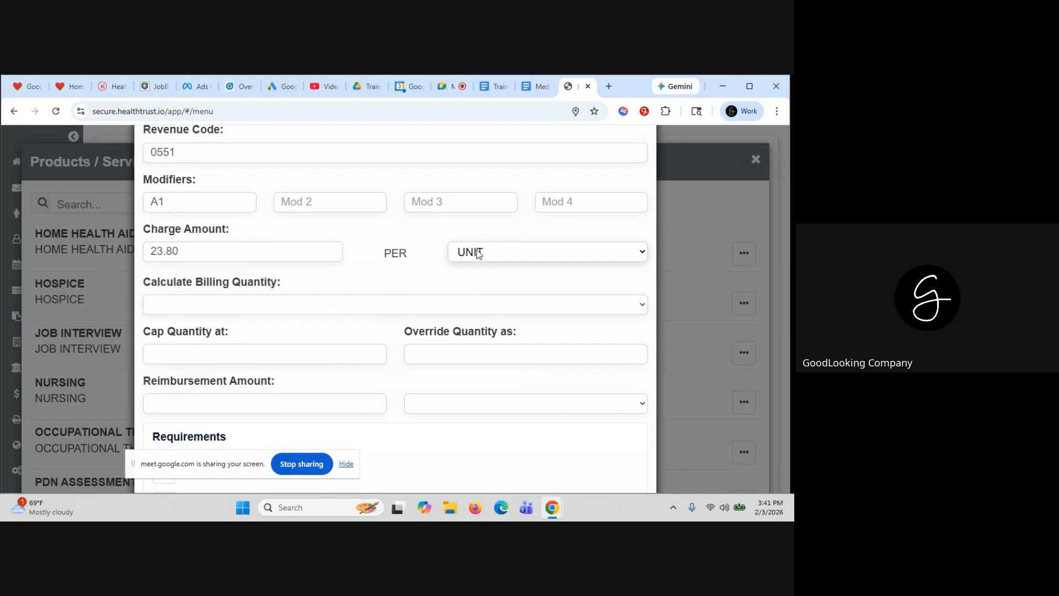
{"action": "left_click", "coordinate": [258, 305]}
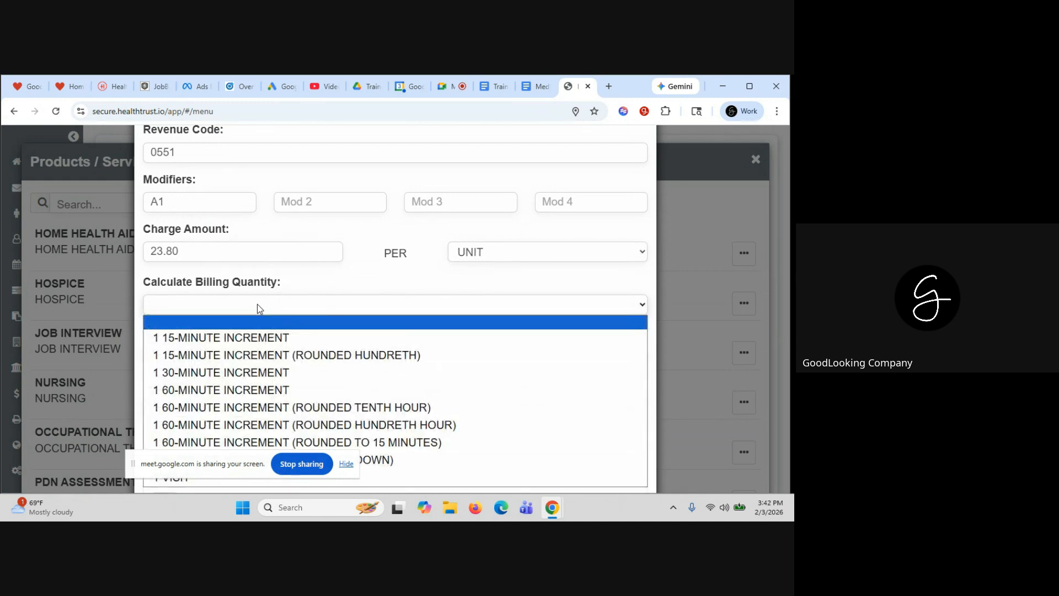
{"action": "left_click", "coordinate": [259, 337]}
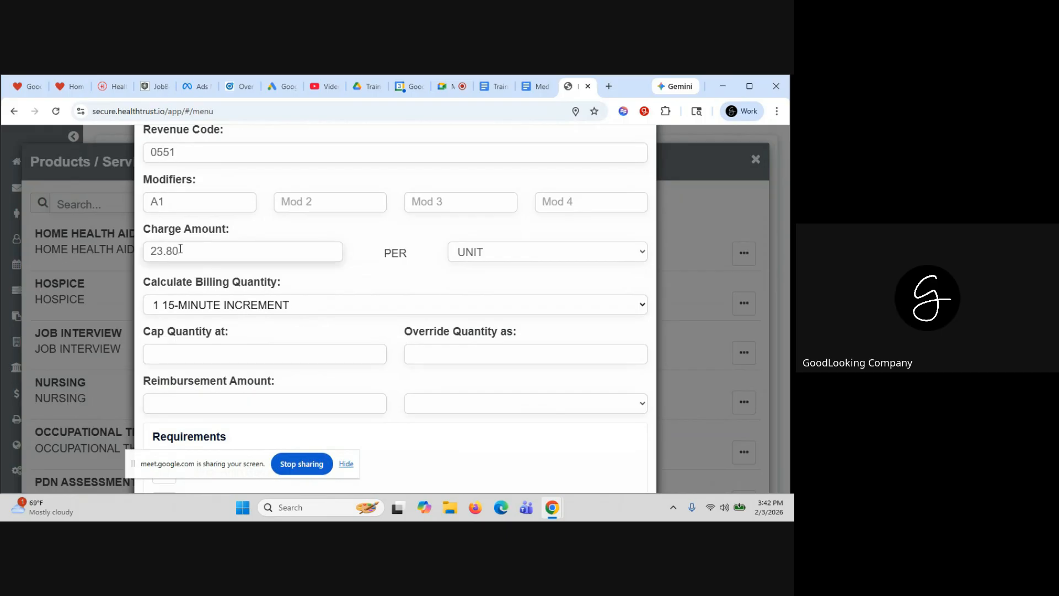
{"action": "left_click_drag", "start_coordinate": [181, 249], "coordinate": [150, 251]}
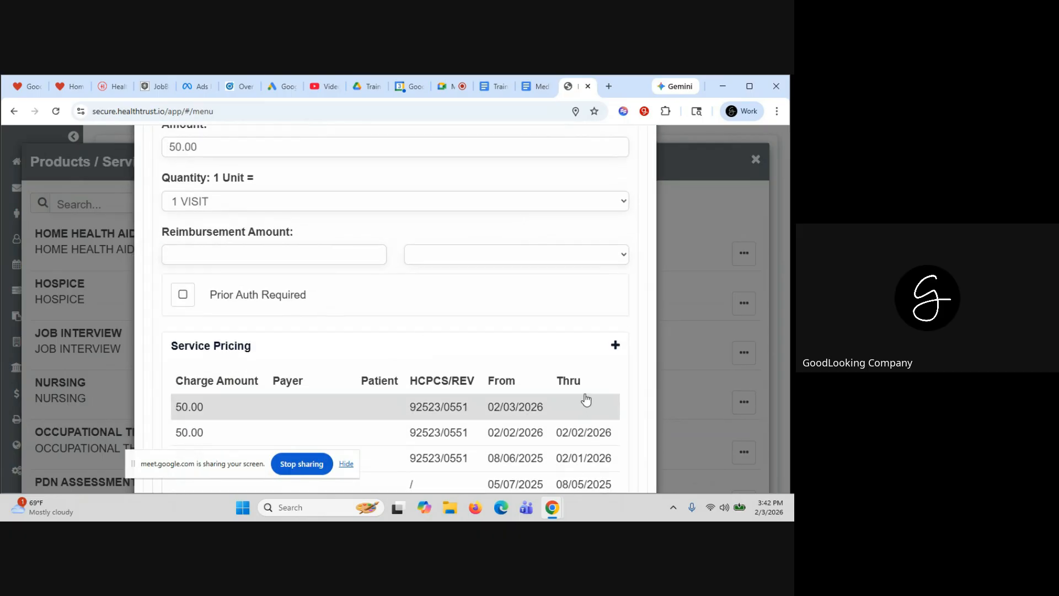
Open and review the AETNA COMM pricing entry
{"action": "scroll", "coordinate": [614, 350], "scroll_direction": "down", "scroll_amount": 3}
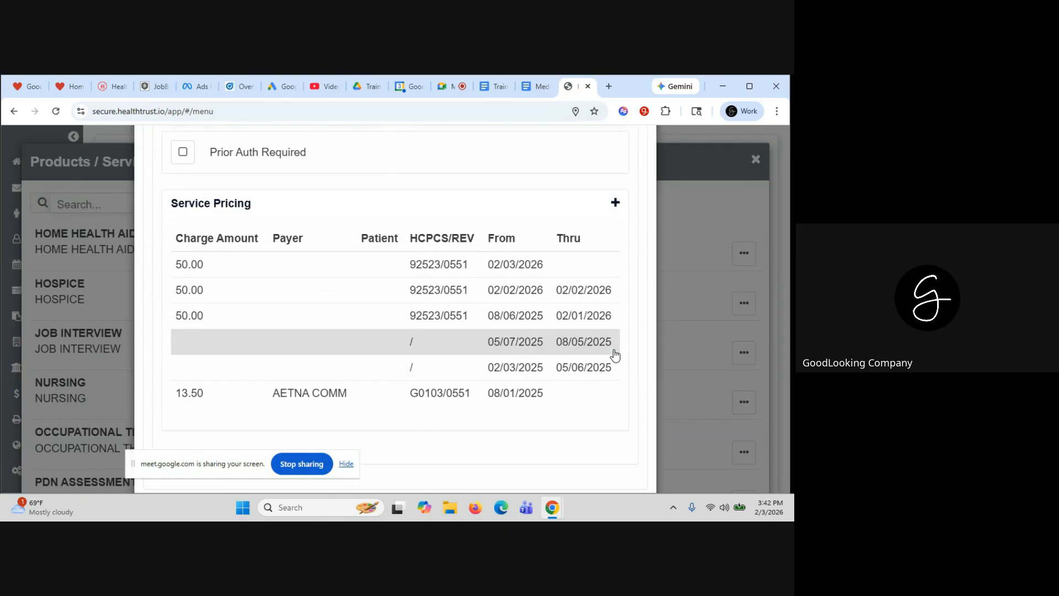
{"action": "left_click", "coordinate": [419, 392]}
{"action": "scroll", "coordinate": [253, 240], "scroll_direction": "down", "scroll_amount": 2}
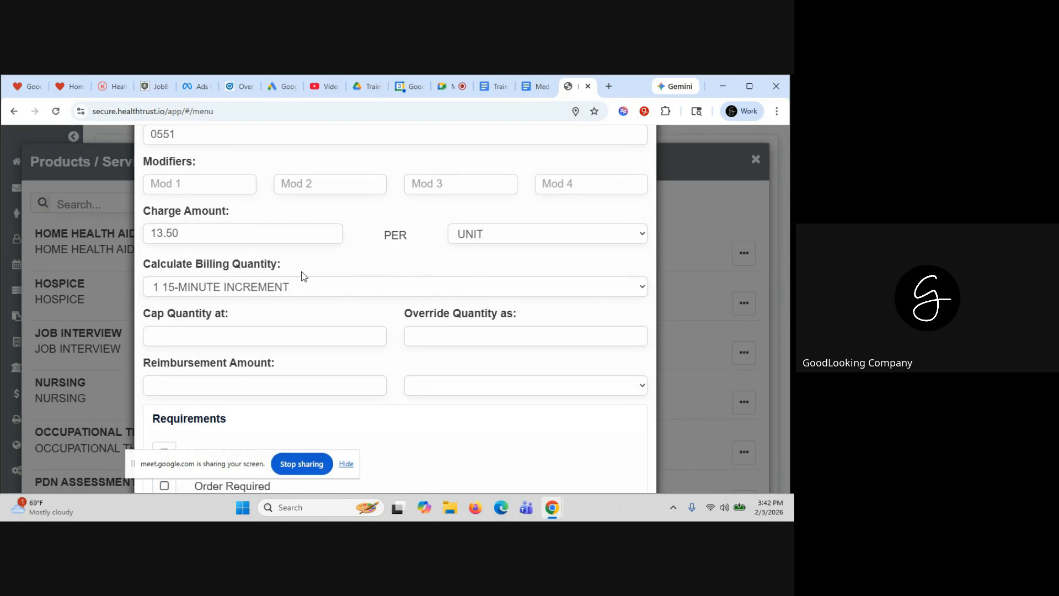
{"action": "scroll", "coordinate": [301, 276], "scroll_direction": "down", "scroll_amount": 1}
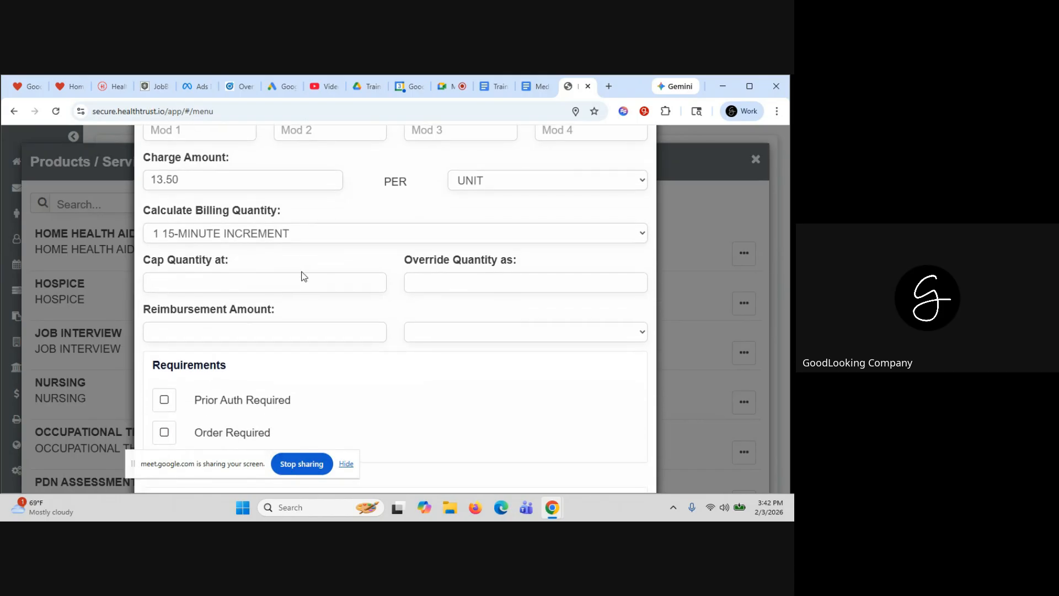
{"action": "scroll", "coordinate": [301, 275], "scroll_direction": "up", "scroll_amount": 1}
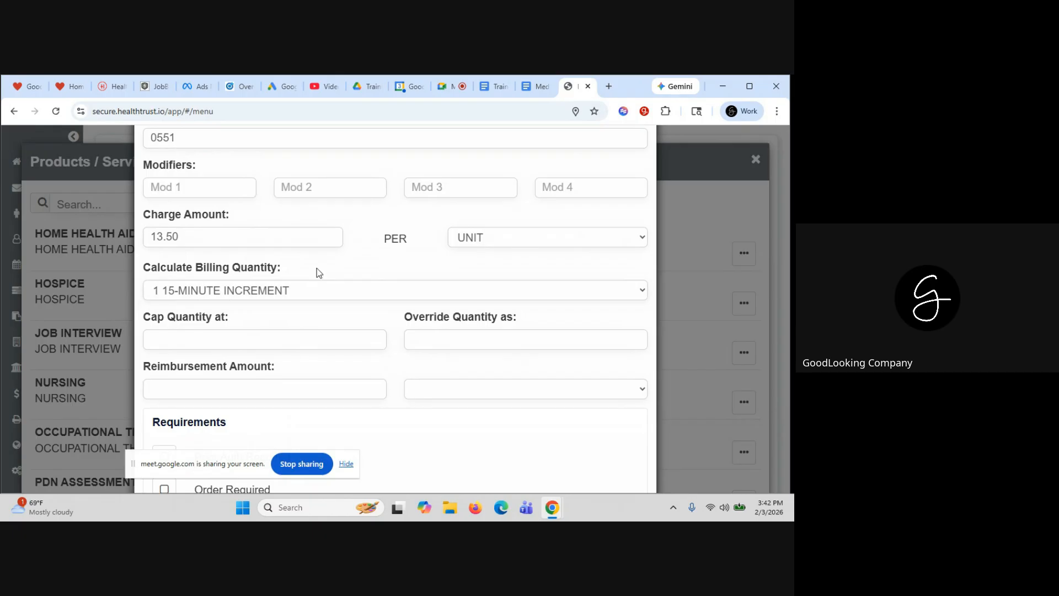
{"action": "scroll", "coordinate": [486, 280], "scroll_direction": "up", "scroll_amount": 3}
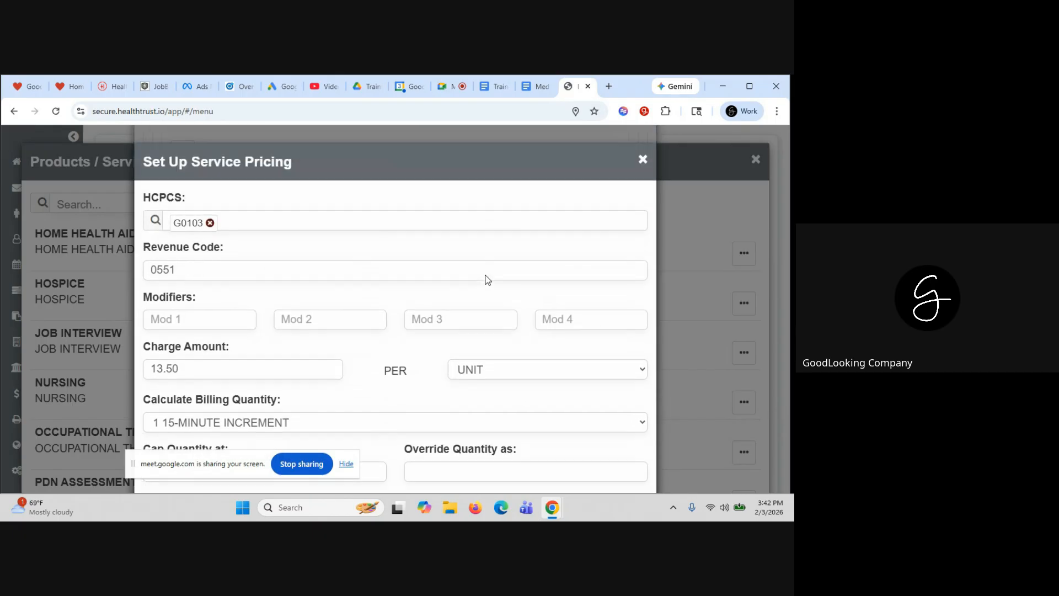
Close the service pricing form, the Home Health Aide service editor and the Products / Services list
{"action": "left_click", "coordinate": [643, 159]}
{"action": "scroll", "coordinate": [615, 143], "scroll_direction": "up", "scroll_amount": 3}
{"action": "scroll", "coordinate": [615, 143], "scroll_direction": "up", "scroll_amount": 10}
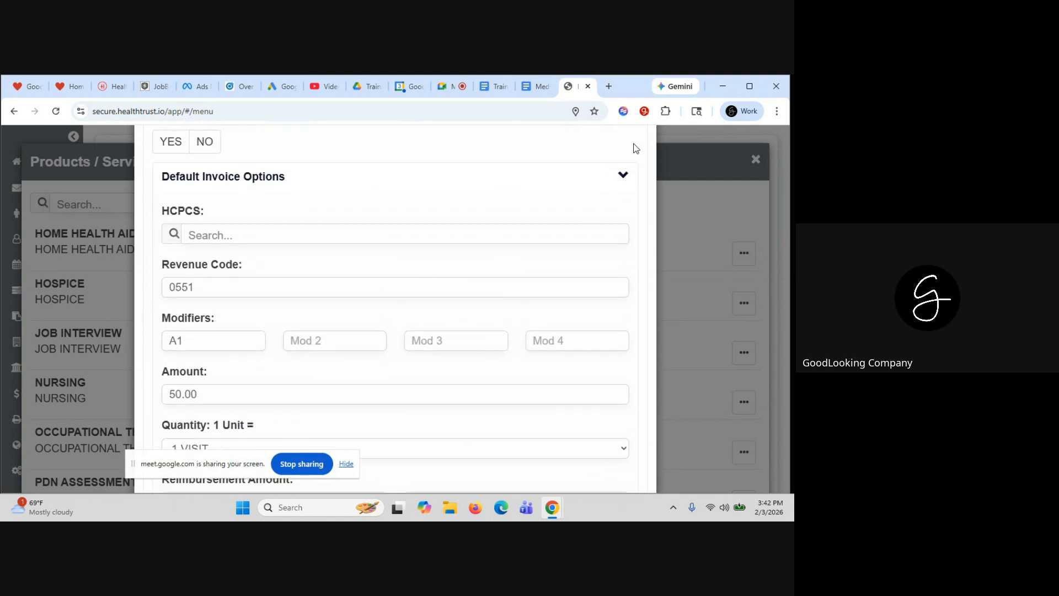
{"action": "scroll", "coordinate": [657, 150], "scroll_direction": "up", "scroll_amount": 5}
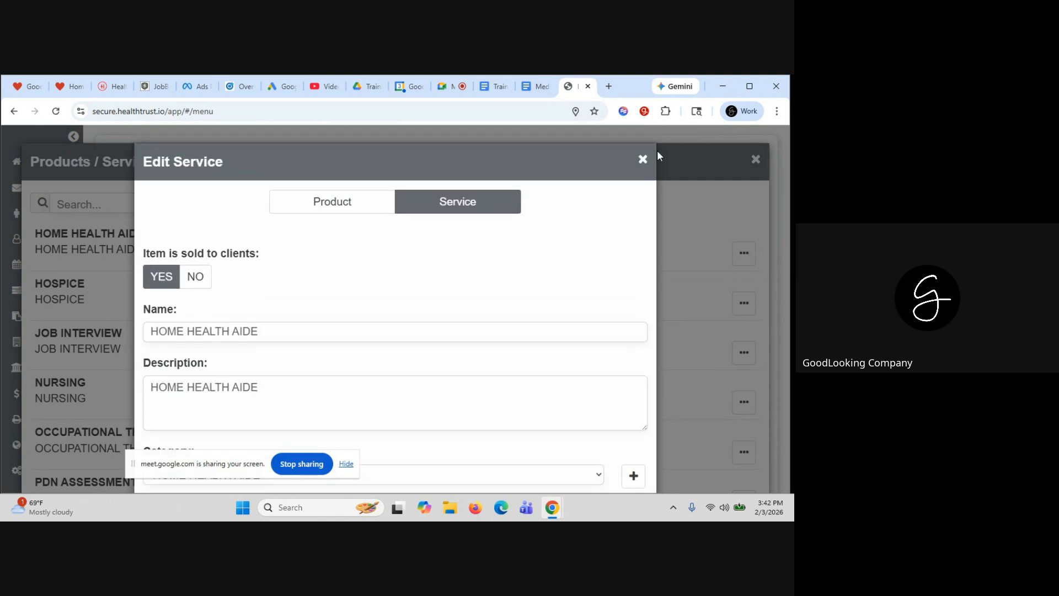
{"action": "left_click", "coordinate": [643, 159]}
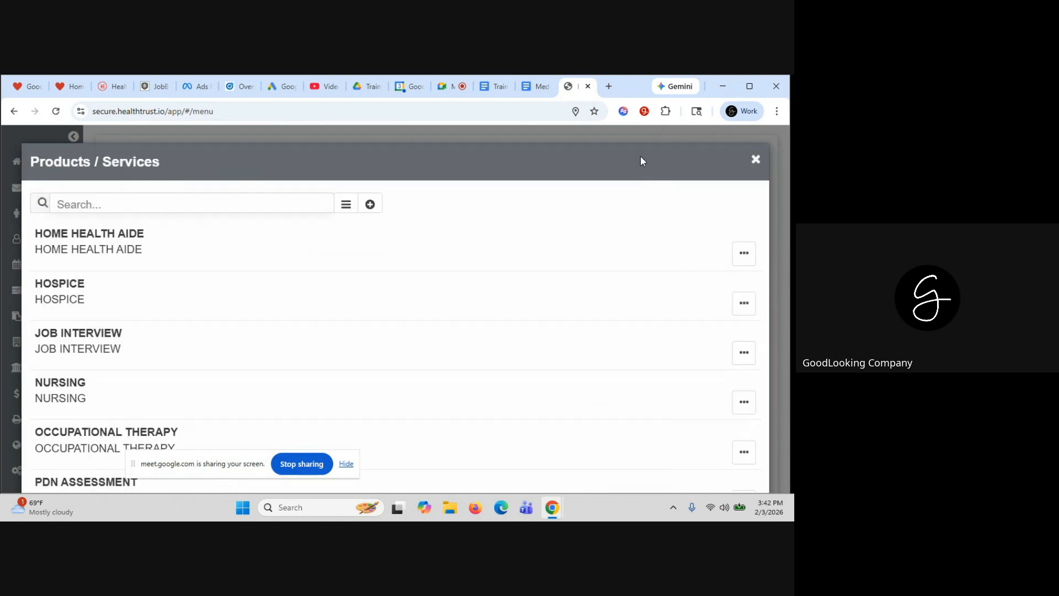
{"action": "left_click", "coordinate": [756, 160]}
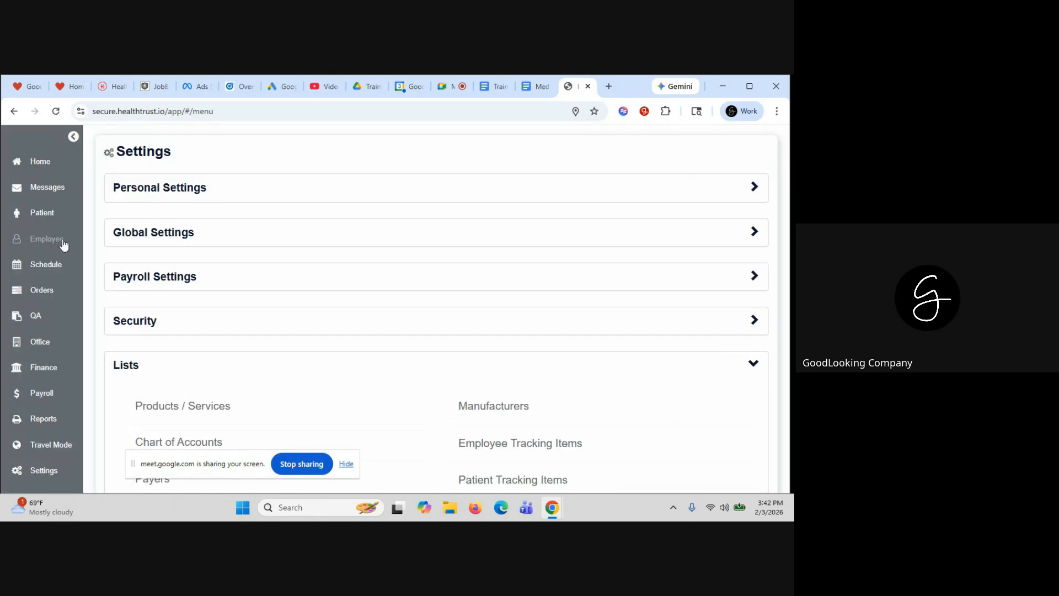
Open Tuesday's Home Health Aide visit, view its payroll, and open its documentation
{"action": "left_click", "coordinate": [40, 166]}
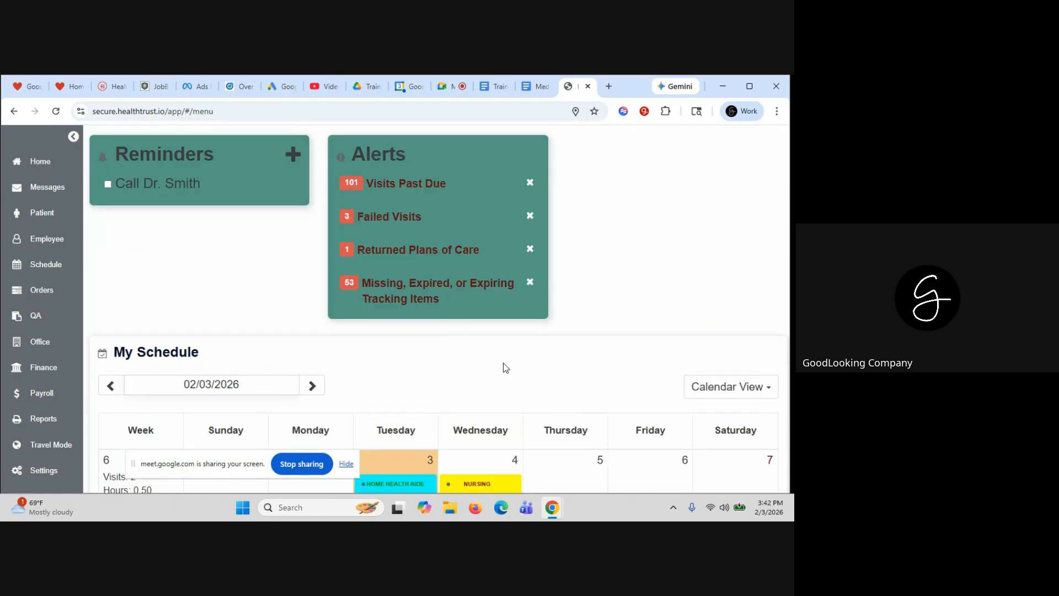
{"action": "scroll", "coordinate": [395, 414], "scroll_direction": "down", "scroll_amount": 3}
{"action": "left_click", "coordinate": [383, 303]}
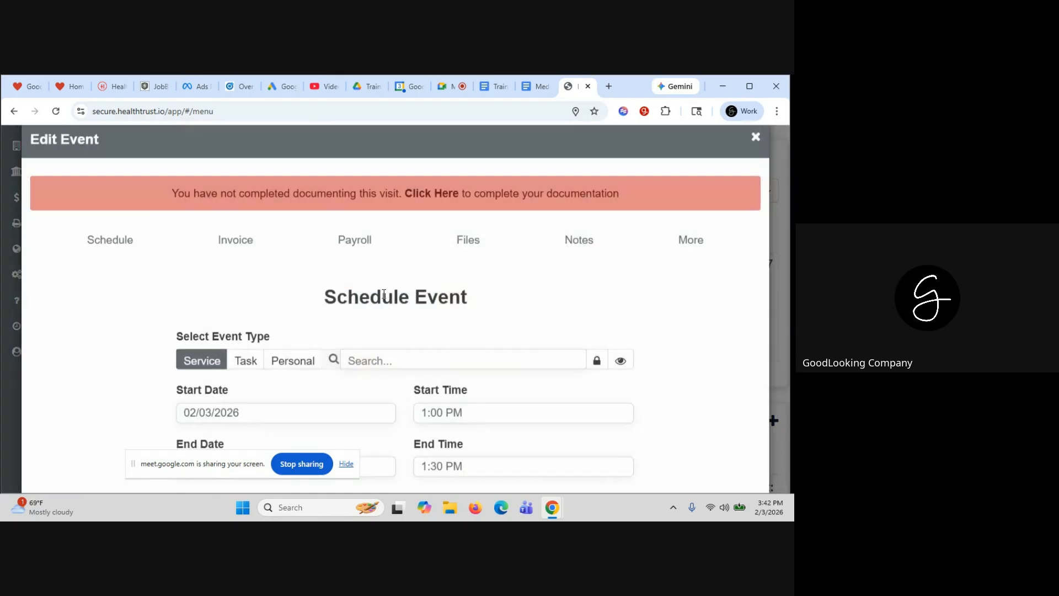
{"action": "left_click", "coordinate": [374, 268]}
{"action": "left_click", "coordinate": [416, 215]}
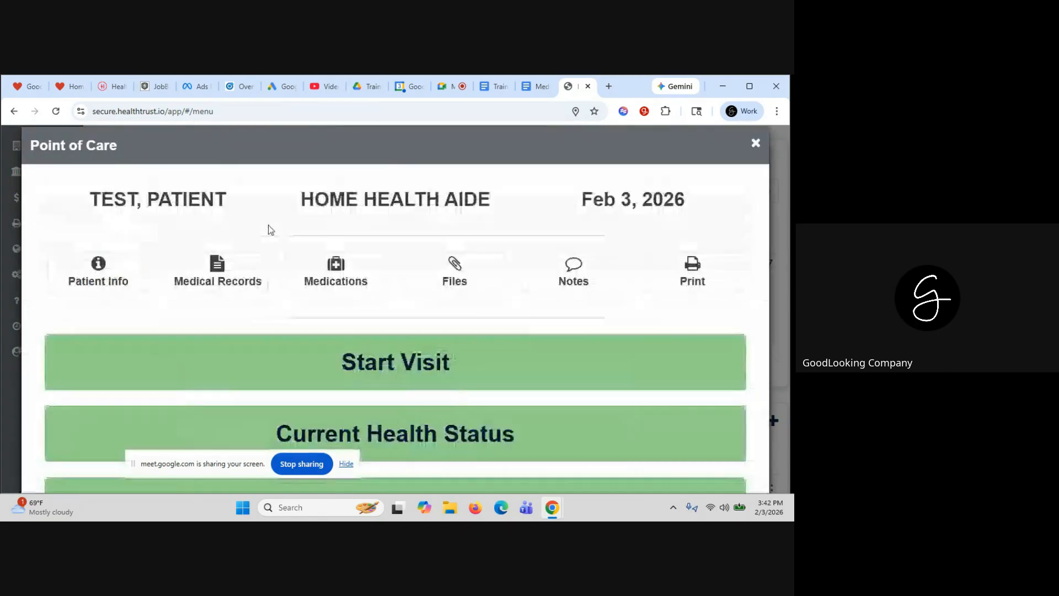
Review the start-of-visit time in and end-of-visit details, then close the documentation
{"action": "scroll", "coordinate": [328, 305], "scroll_direction": "down", "scroll_amount": 1}
{"action": "left_click", "coordinate": [350, 288]}
{"action": "scroll", "coordinate": [353, 289], "scroll_direction": "down", "scroll_amount": 2}
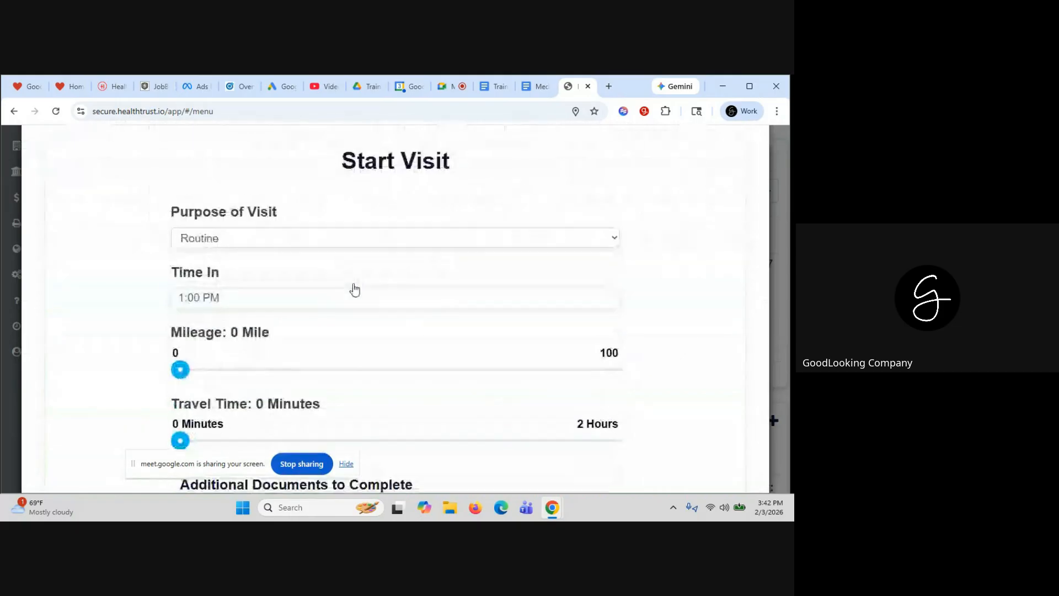
{"action": "left_click", "coordinate": [213, 283]}
{"action": "scroll", "coordinate": [207, 248], "scroll_direction": "down", "scroll_amount": 6}
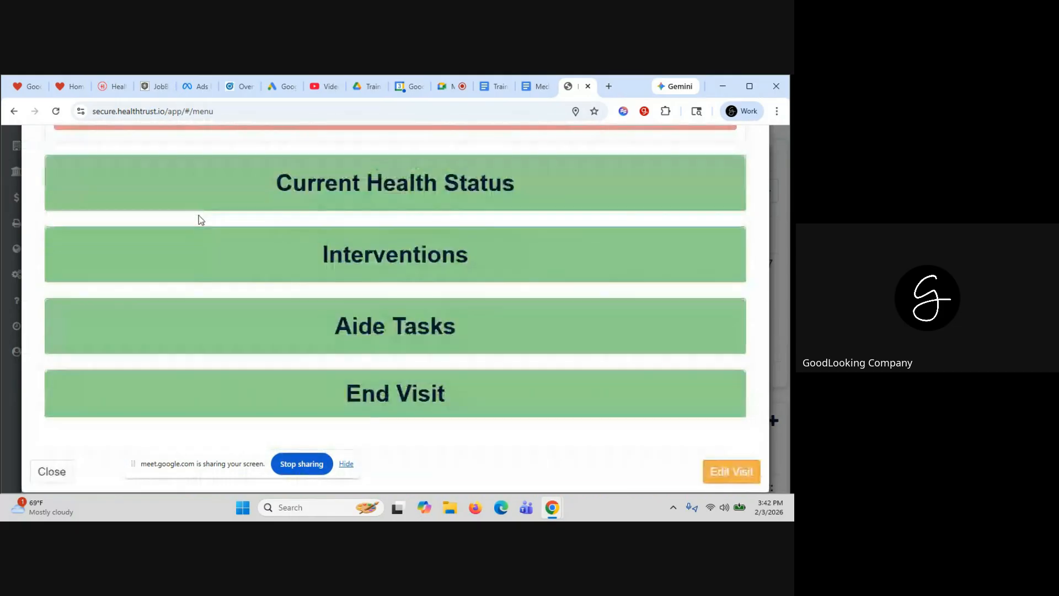
{"action": "left_click", "coordinate": [246, 392]}
{"action": "scroll", "coordinate": [246, 391], "scroll_direction": "down", "scroll_amount": 3}
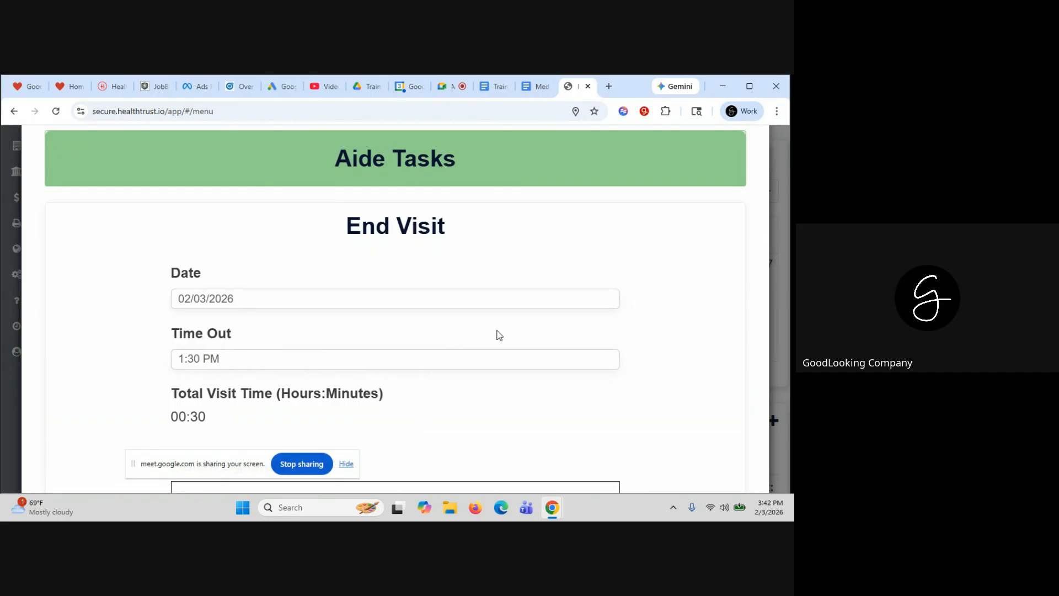
{"action": "scroll", "coordinate": [746, 258], "scroll_direction": "up", "scroll_amount": 2}
{"action": "scroll", "coordinate": [746, 259], "scroll_direction": "up", "scroll_amount": 10}
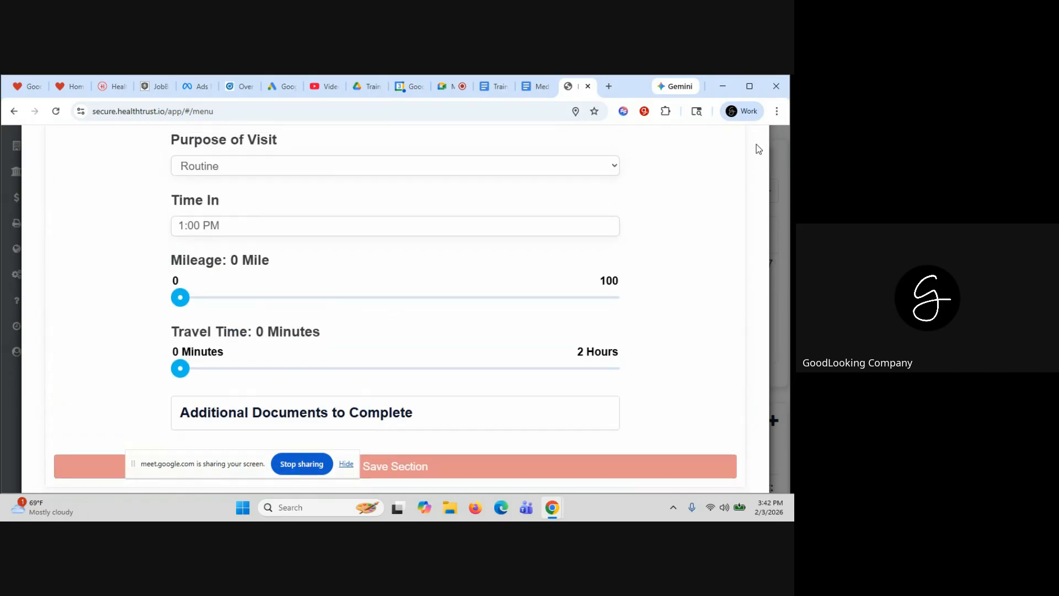
{"action": "left_click", "coordinate": [757, 160]}
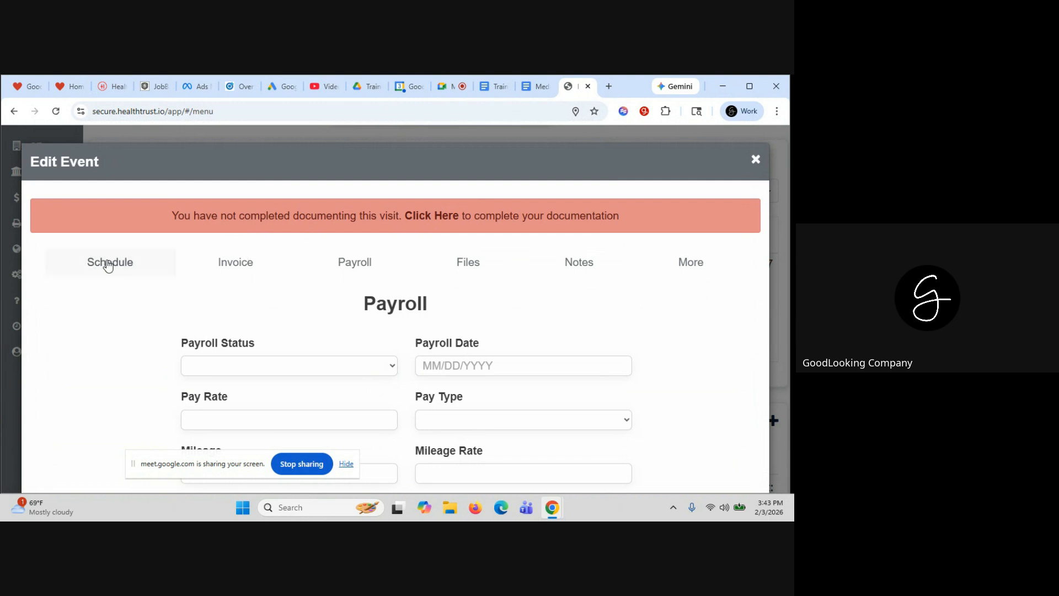
Check the visit's schedule and invoice lines, including advanced options (G0103, quantity 2.00, total 27.00)
{"action": "left_click", "coordinate": [104, 263]}
{"action": "scroll", "coordinate": [125, 276], "scroll_direction": "down", "scroll_amount": 3}
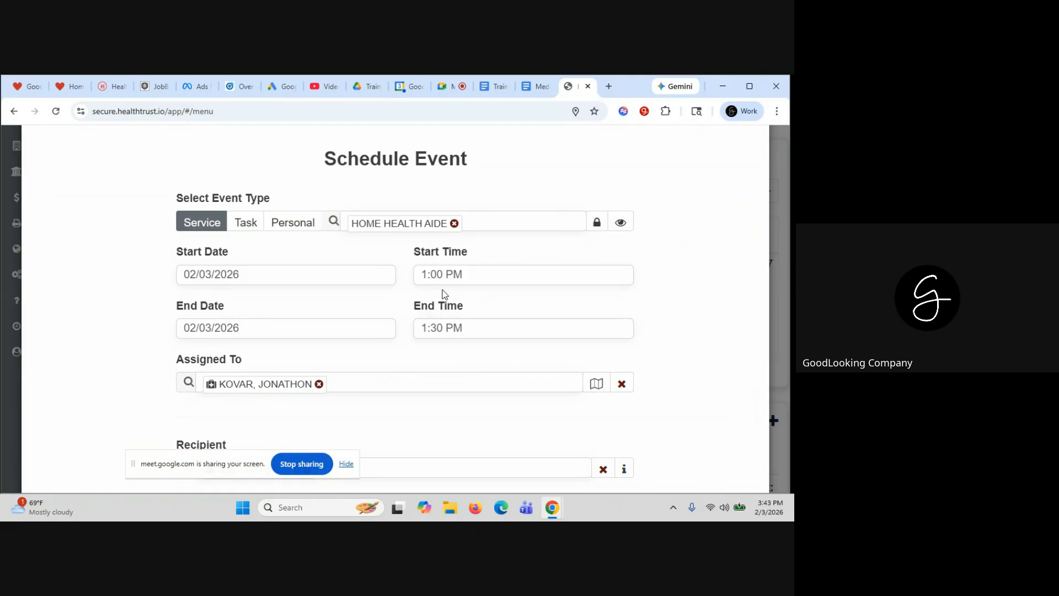
{"action": "scroll", "coordinate": [435, 331], "scroll_direction": "up", "scroll_amount": 3}
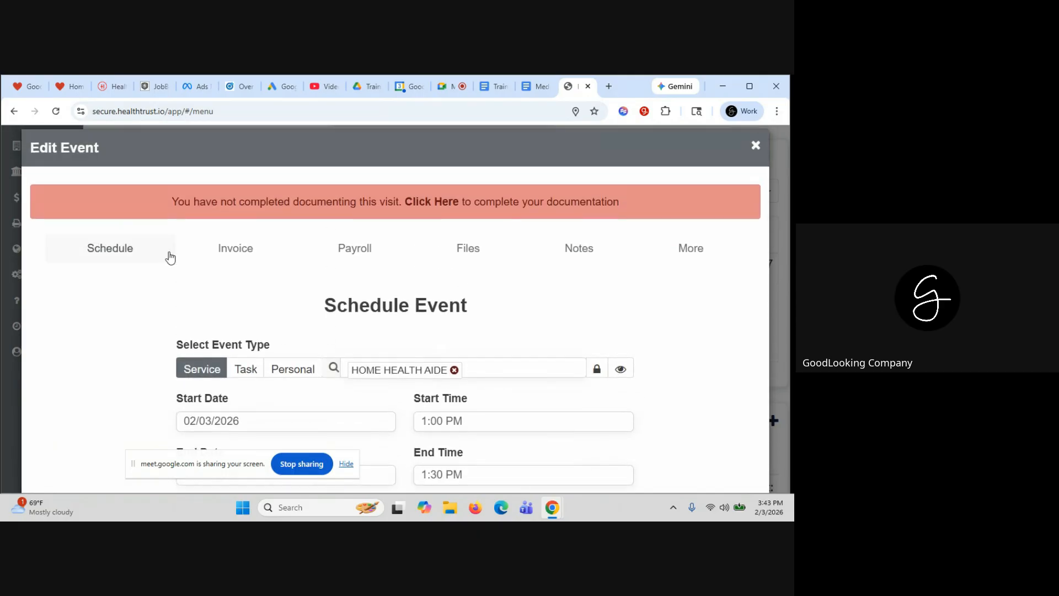
{"action": "left_click", "coordinate": [229, 247]}
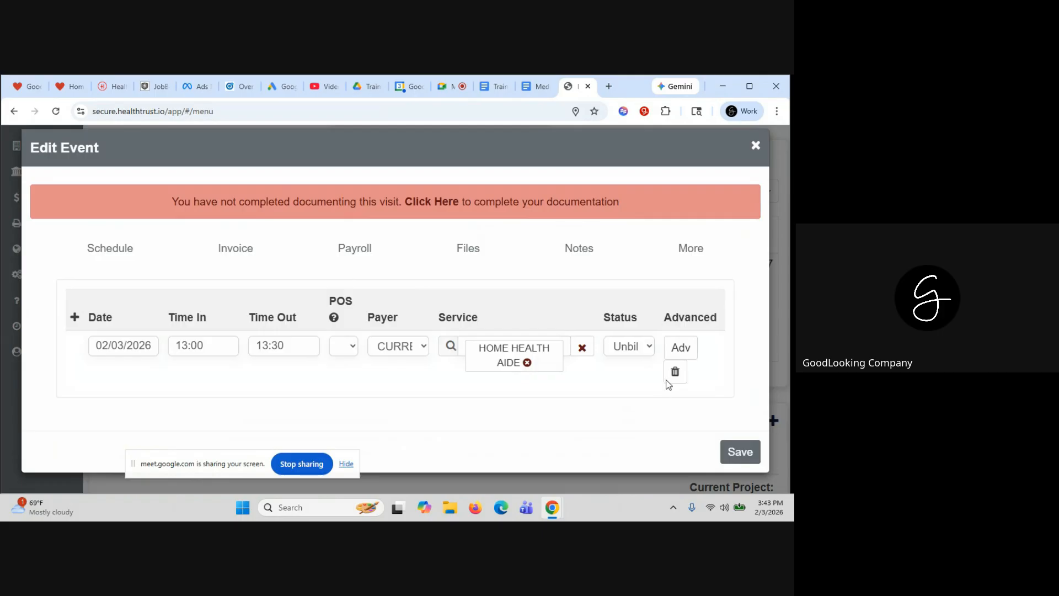
{"action": "left_click", "coordinate": [685, 348]}
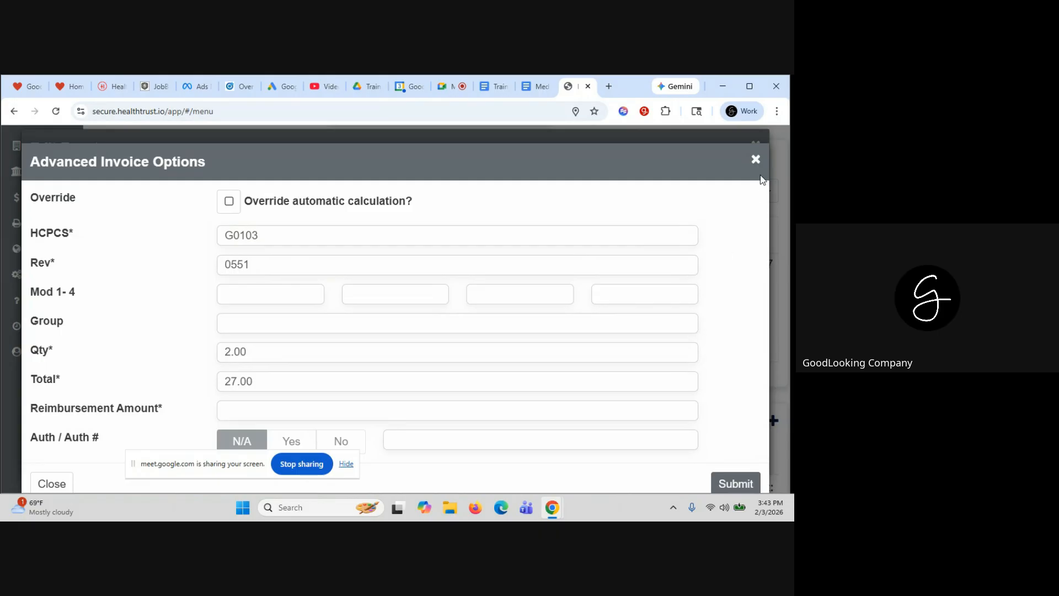
{"action": "left_click", "coordinate": [758, 162]}
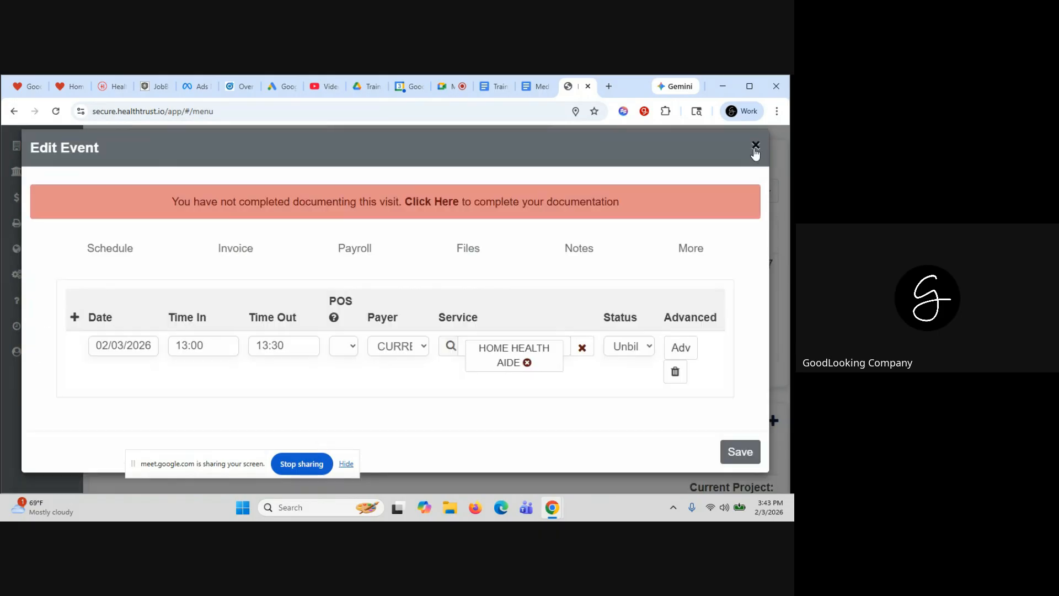
{"action": "left_click", "coordinate": [756, 146]}
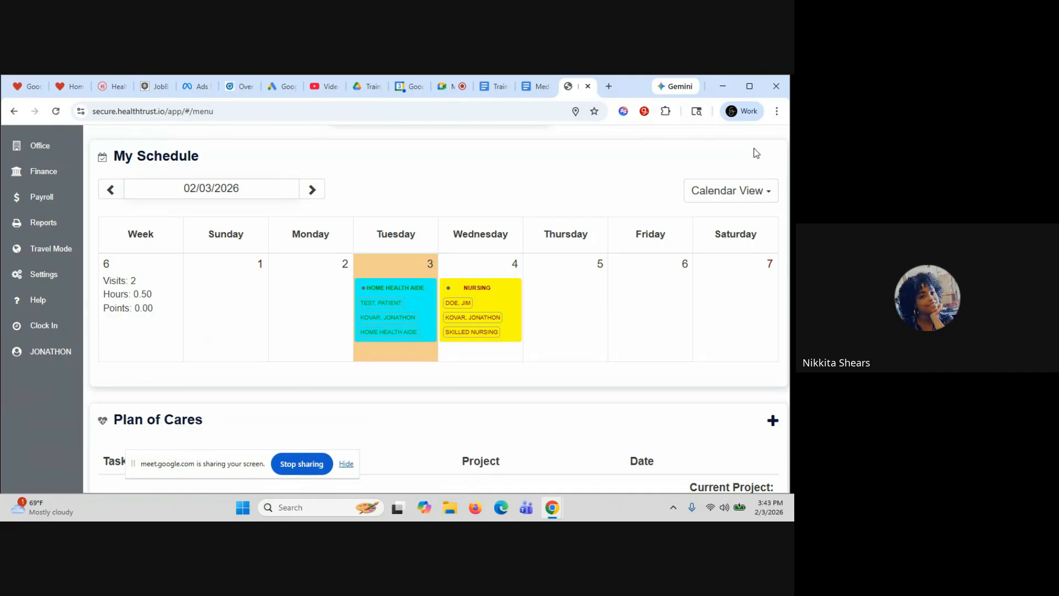
{"action": "key", "text": "XF86AudioRaiseVolume"}
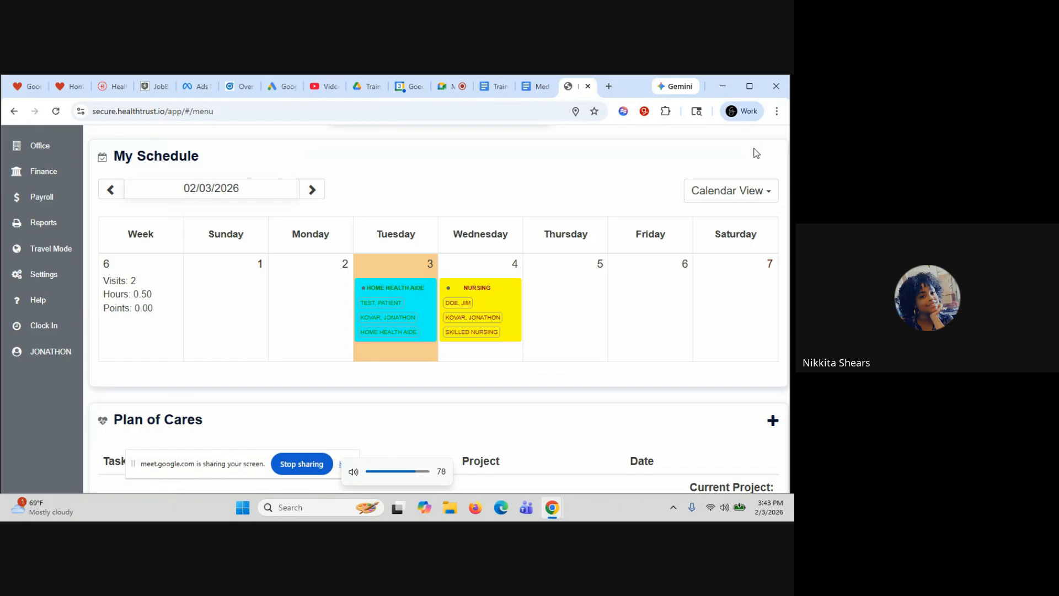
{"action": "key", "text": "XF86AudioRaiseVolume"}
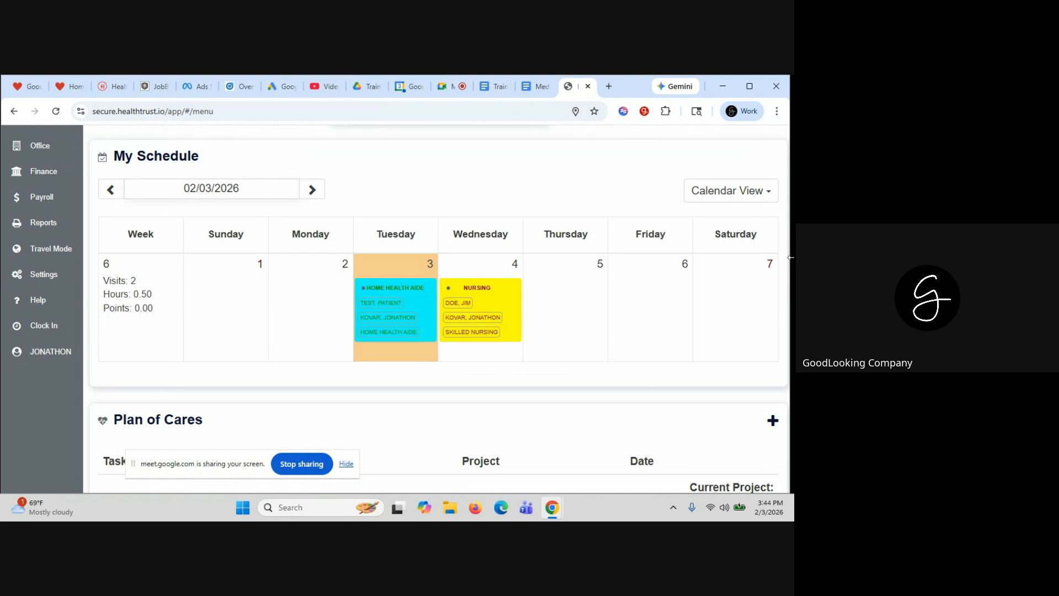
{"action": "left_click", "coordinate": [406, 277]}
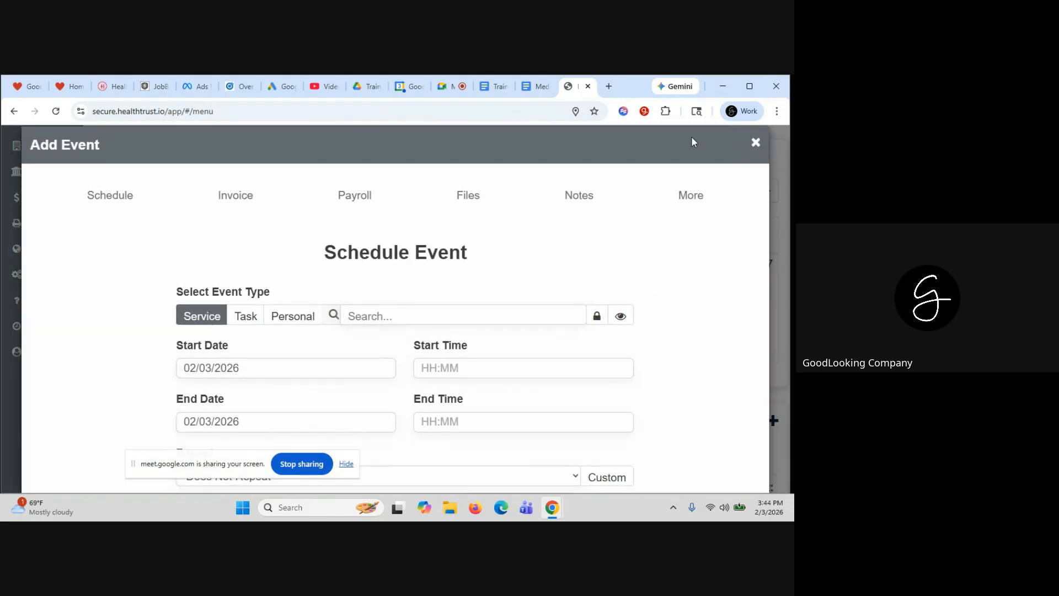
{"action": "left_click", "coordinate": [756, 145]}
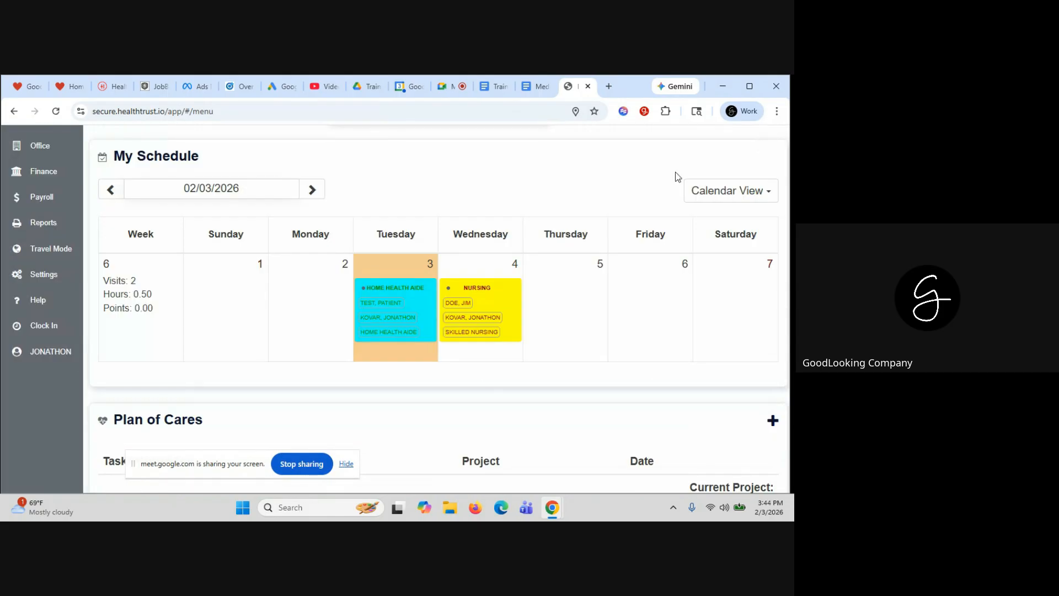
{"action": "left_click", "coordinate": [405, 287]}
{"action": "left_click", "coordinate": [376, 215]}
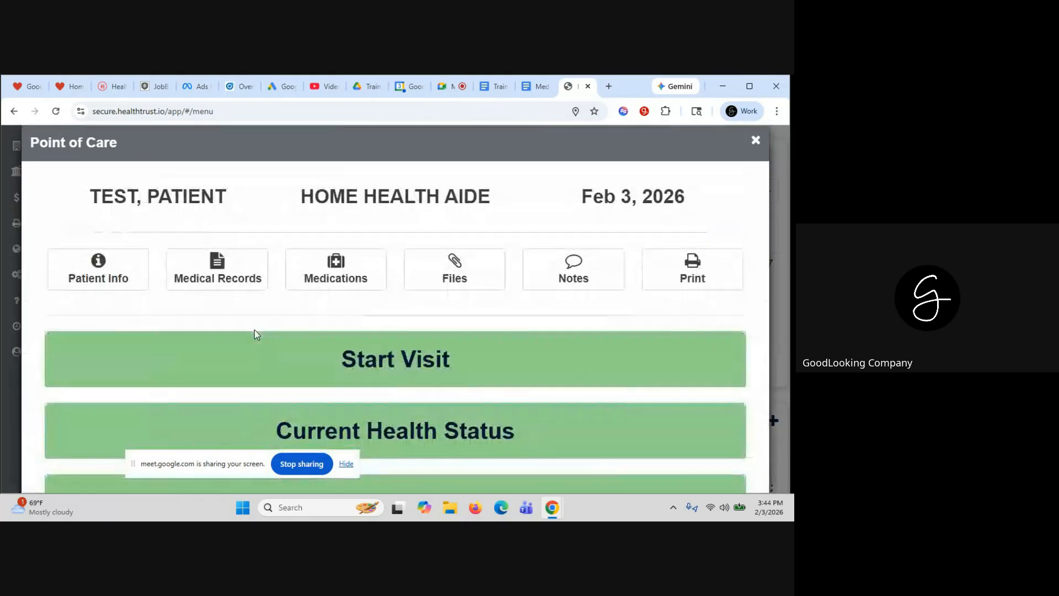
{"action": "scroll", "coordinate": [274, 313], "scroll_direction": "down", "scroll_amount": 1}
{"action": "left_click", "coordinate": [274, 313]}
{"action": "scroll", "coordinate": [279, 326], "scroll_direction": "down", "scroll_amount": 2}
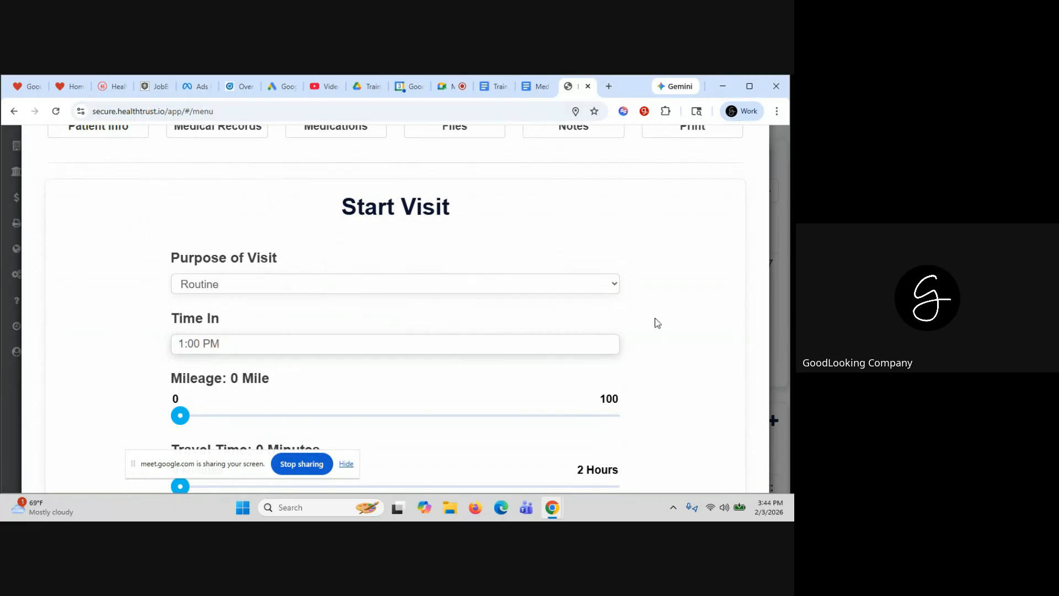
{"action": "scroll", "coordinate": [658, 323], "scroll_direction": "up", "scroll_amount": 3}
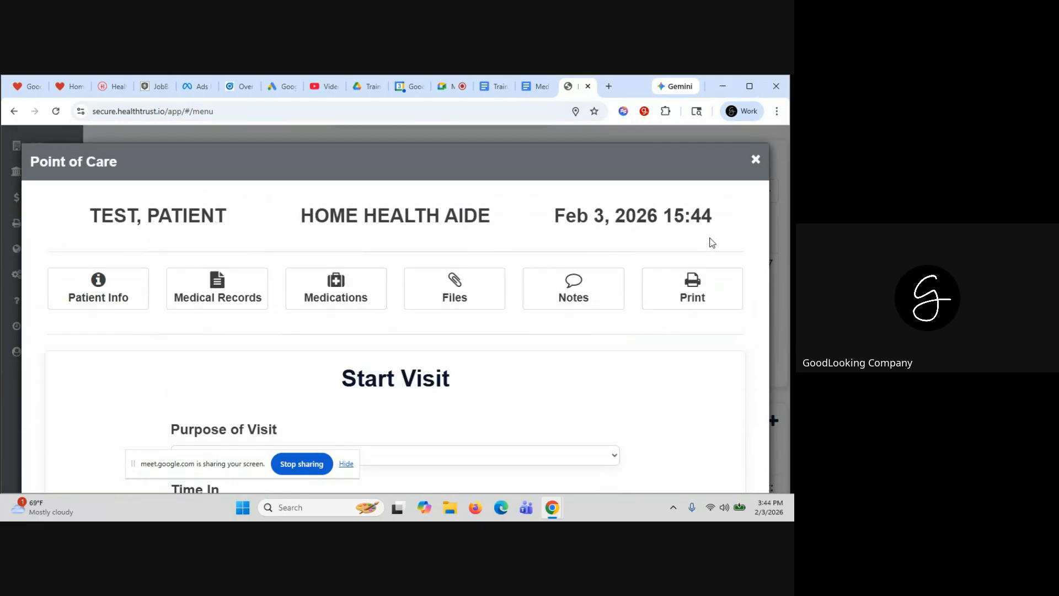
{"action": "left_click", "coordinate": [756, 160]}
{"action": "left_click", "coordinate": [755, 160]}
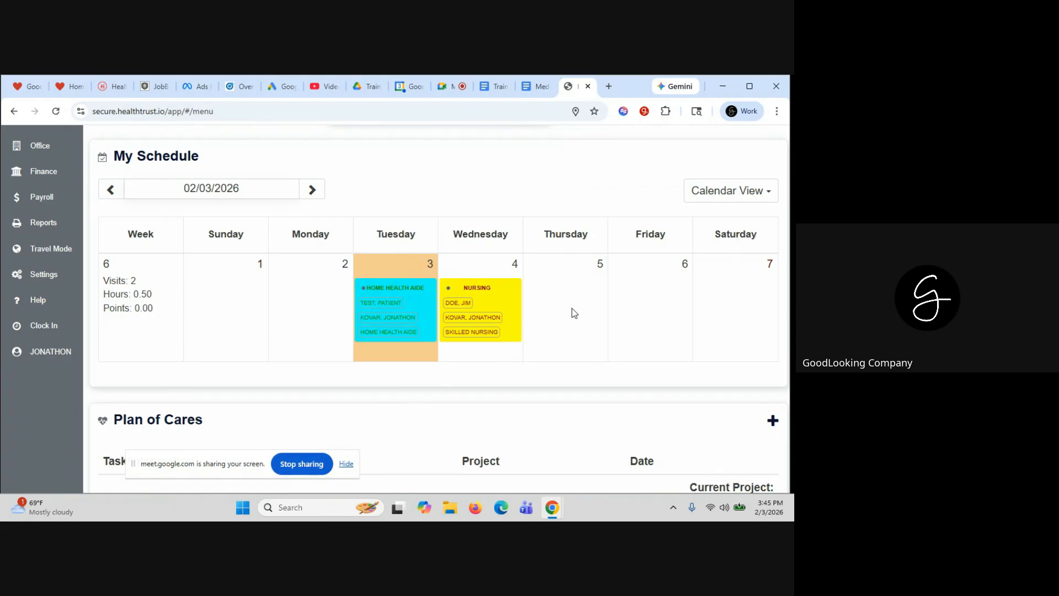
Check event options on Tuesday's Home Health Aide visit and week 01/27/2026's Thursday PDN ASSESSMENT
{"action": "left_click", "coordinate": [385, 289]}
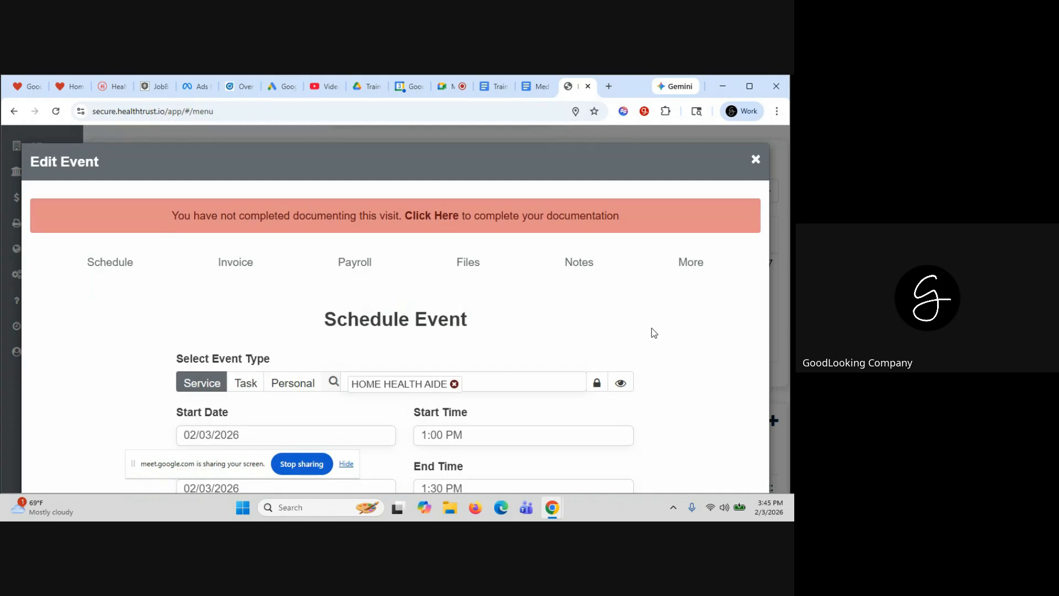
{"action": "left_click", "coordinate": [690, 266]}
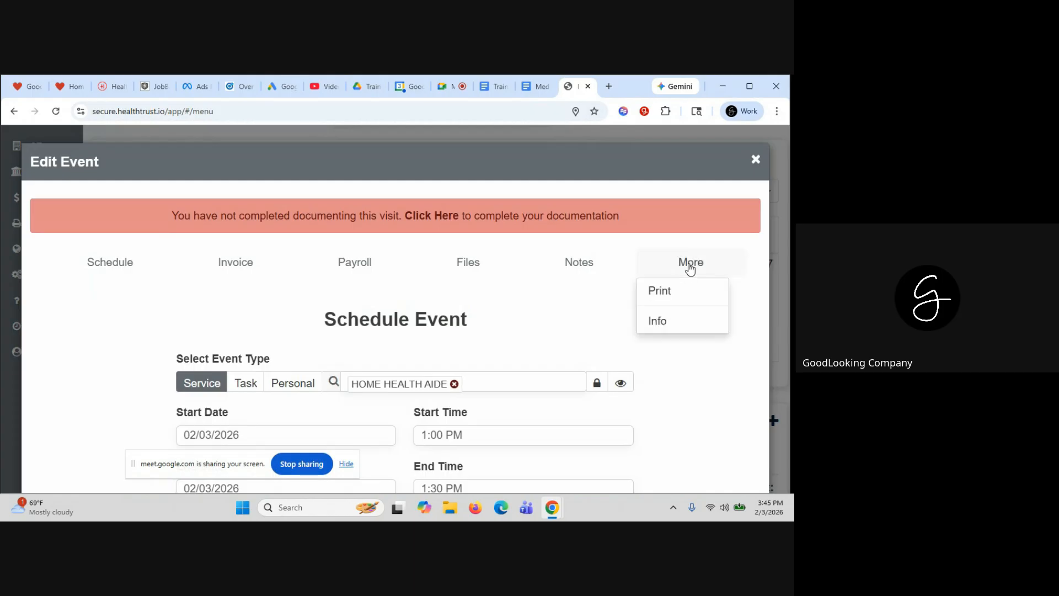
{"action": "left_click", "coordinate": [756, 160]}
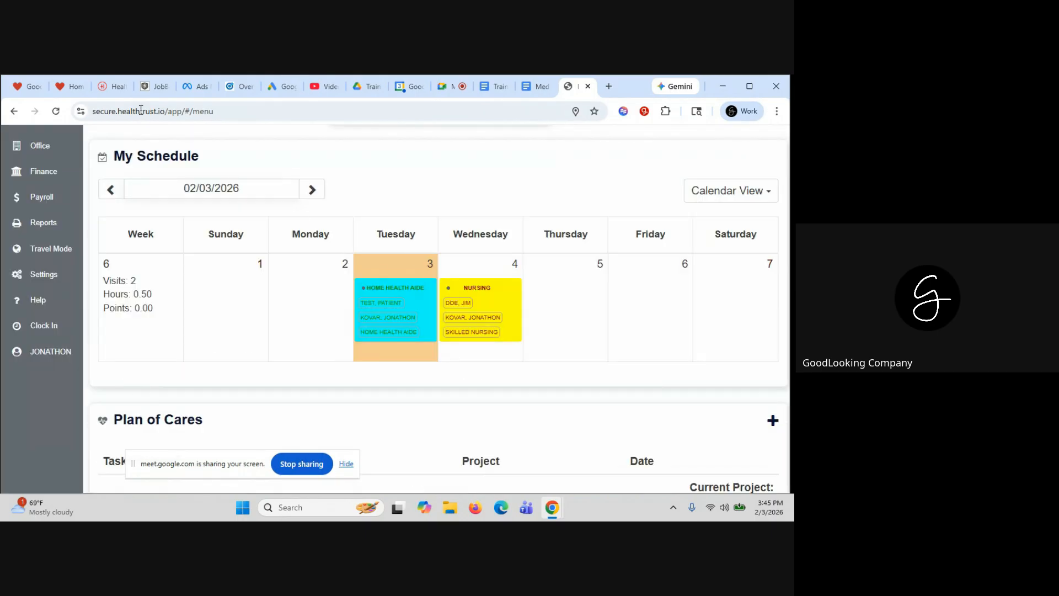
{"action": "left_click", "coordinate": [110, 190]}
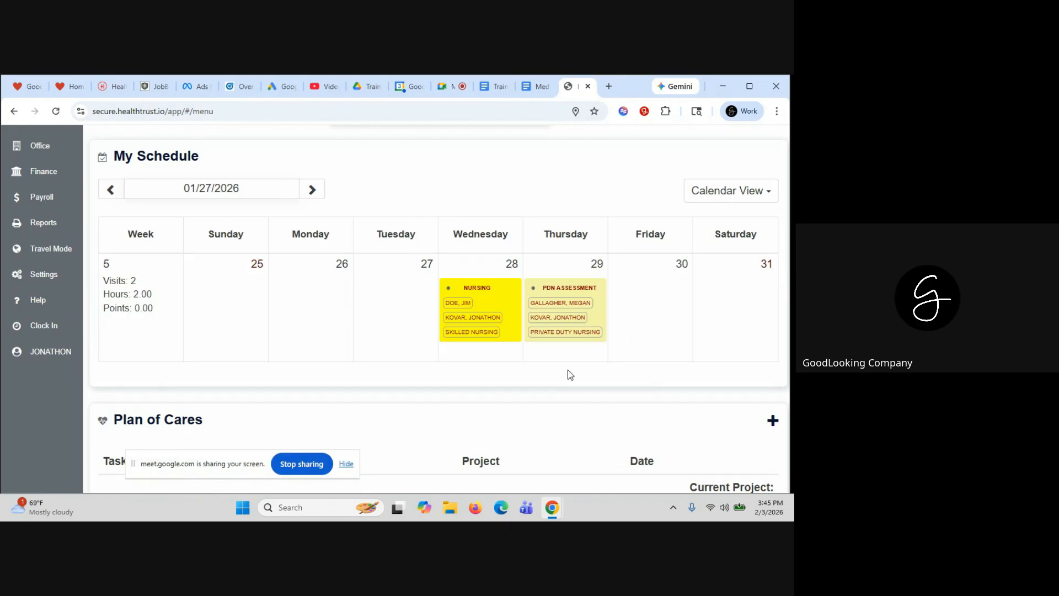
{"action": "left_click", "coordinate": [562, 294]}
{"action": "left_click", "coordinate": [703, 270]}
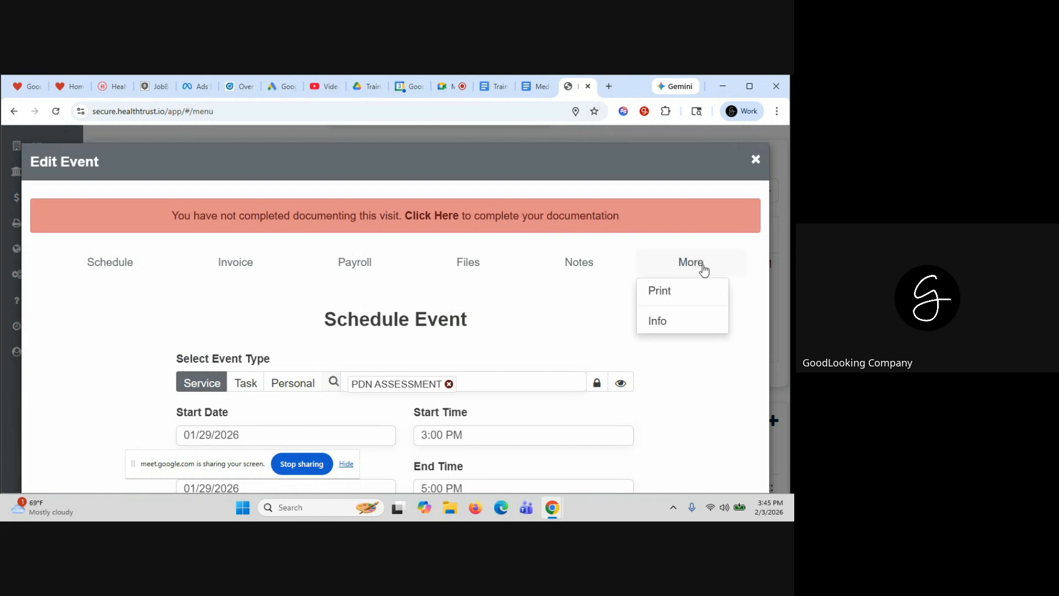
{"action": "left_click", "coordinate": [755, 159]}
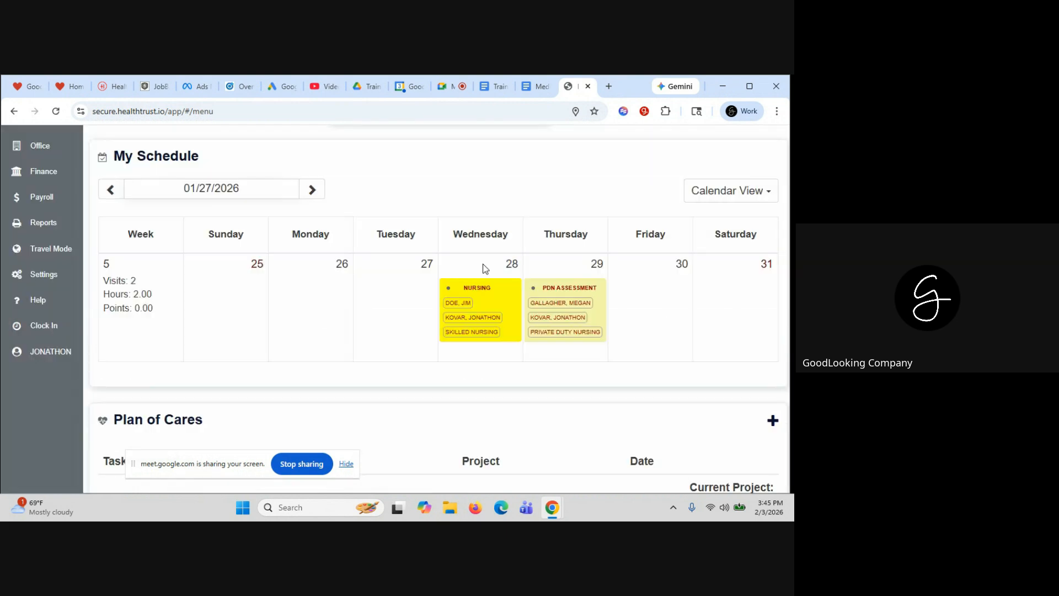
Open the Wednesday NURSING visit's audit history via its extra options
{"action": "left_click", "coordinate": [467, 298]}
{"action": "left_click", "coordinate": [686, 268]}
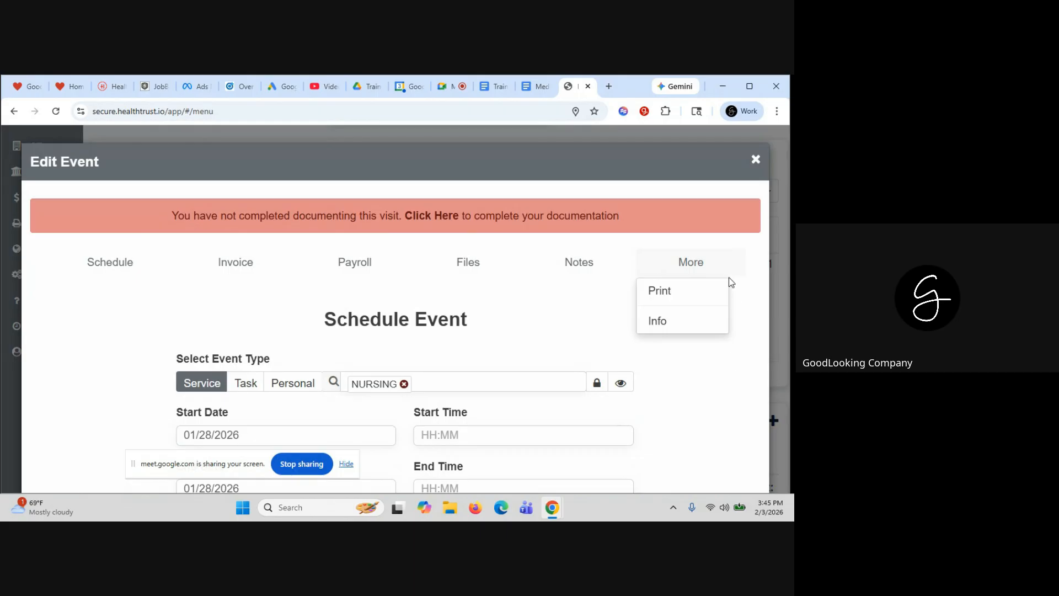
{"action": "left_click", "coordinate": [761, 317]}
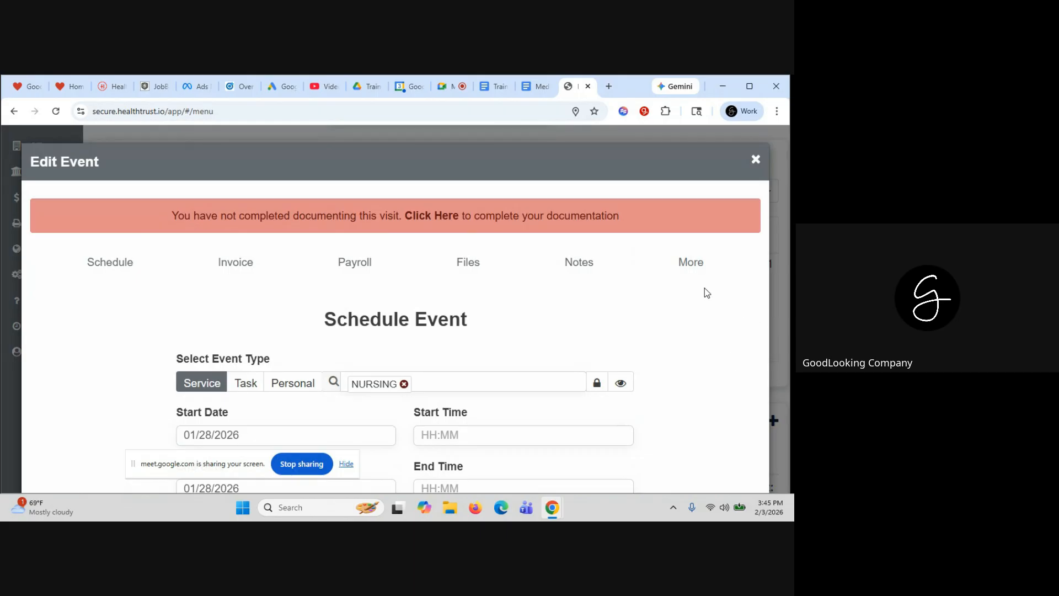
{"action": "left_click", "coordinate": [689, 267]}
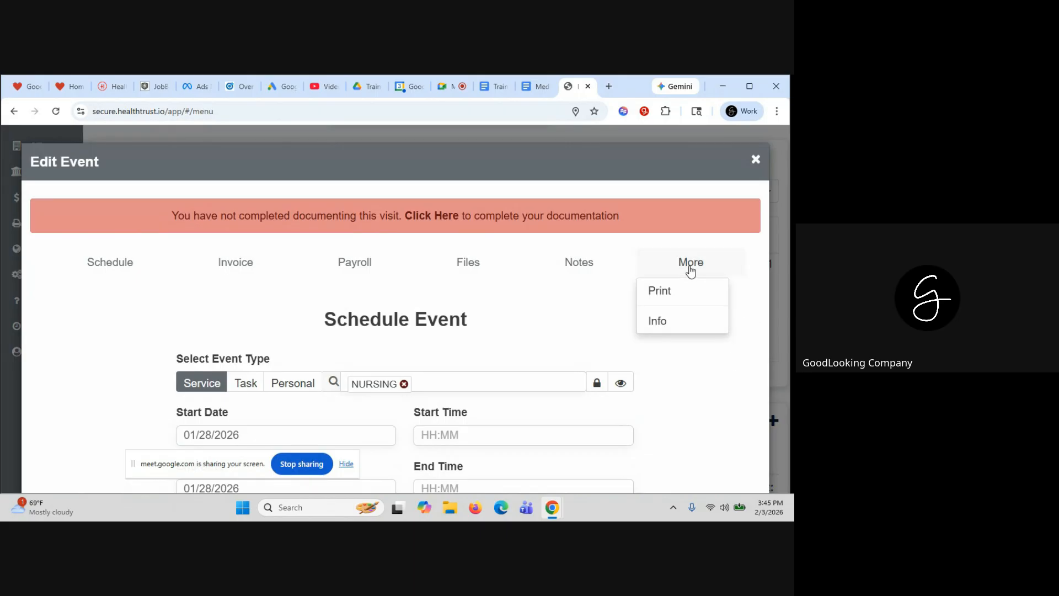
{"action": "left_click", "coordinate": [657, 321]}
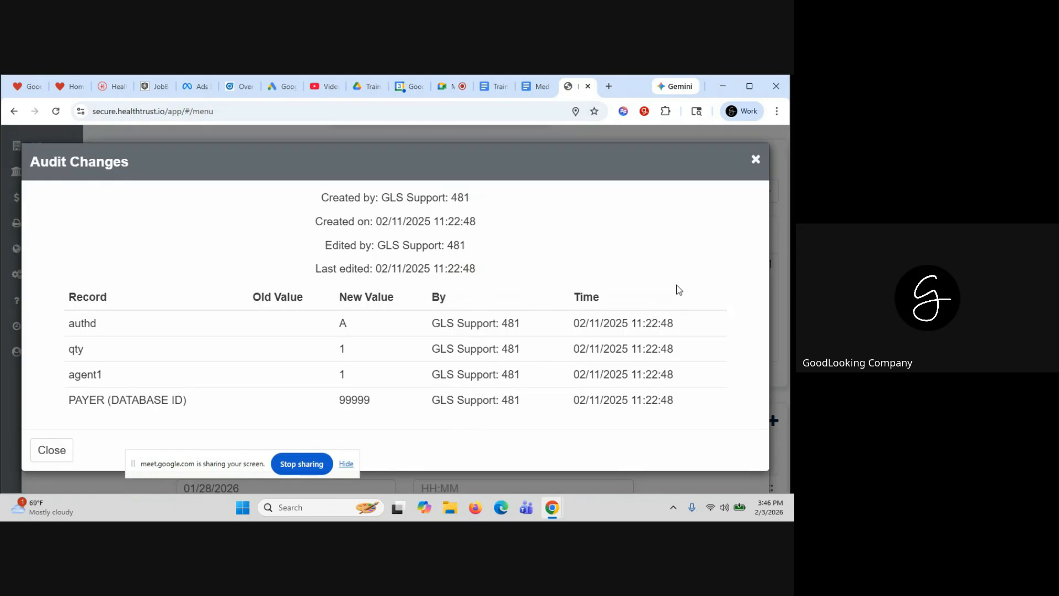
Close the NURSING visit's audit history and the event, returning to week 01/27/2026
{"action": "left_click", "coordinate": [756, 160]}
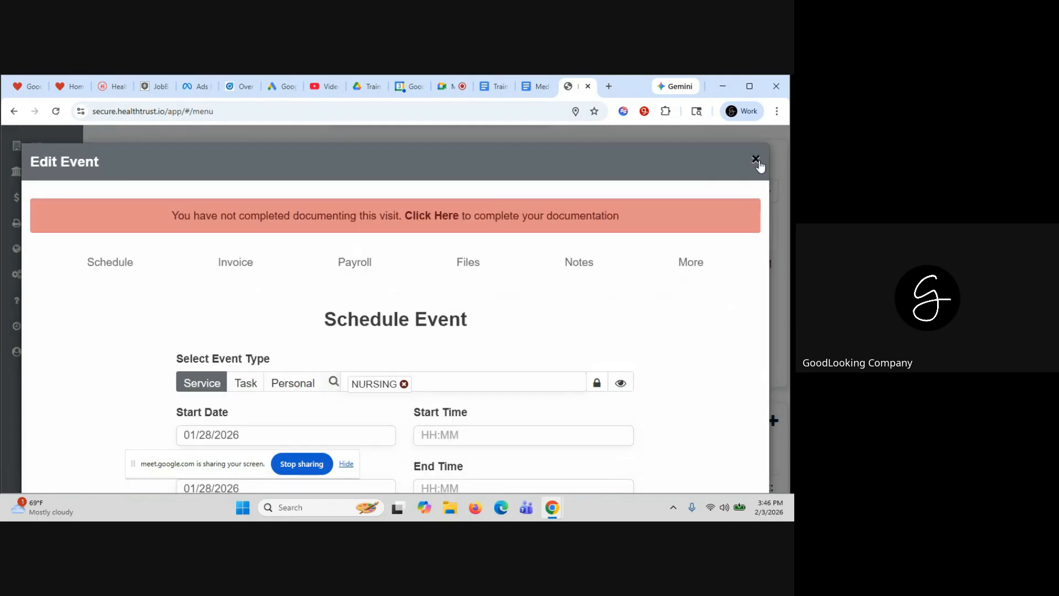
{"action": "left_click", "coordinate": [693, 267]}
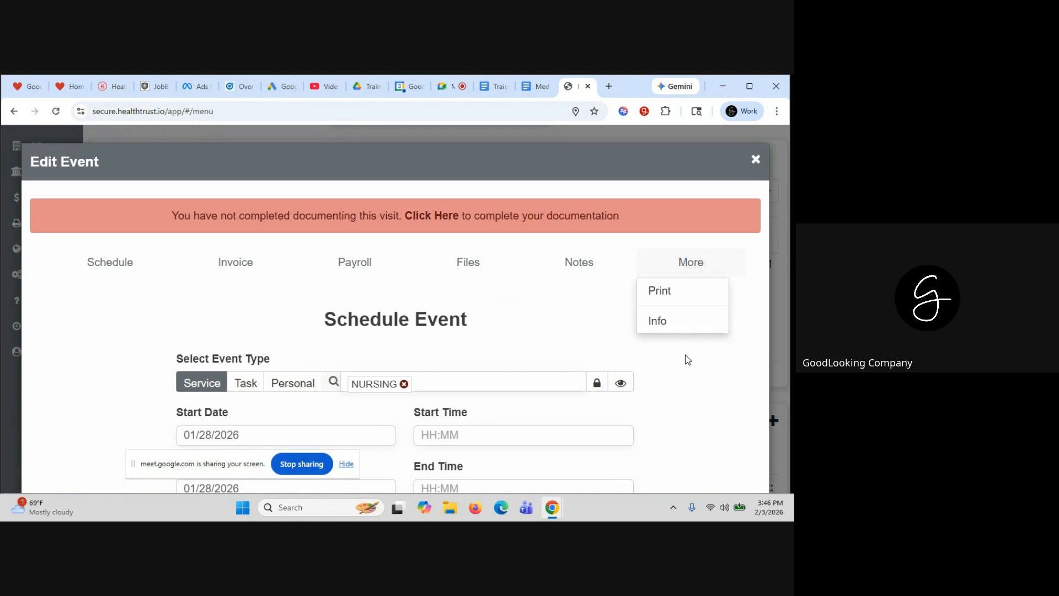
{"action": "left_click", "coordinate": [700, 387]}
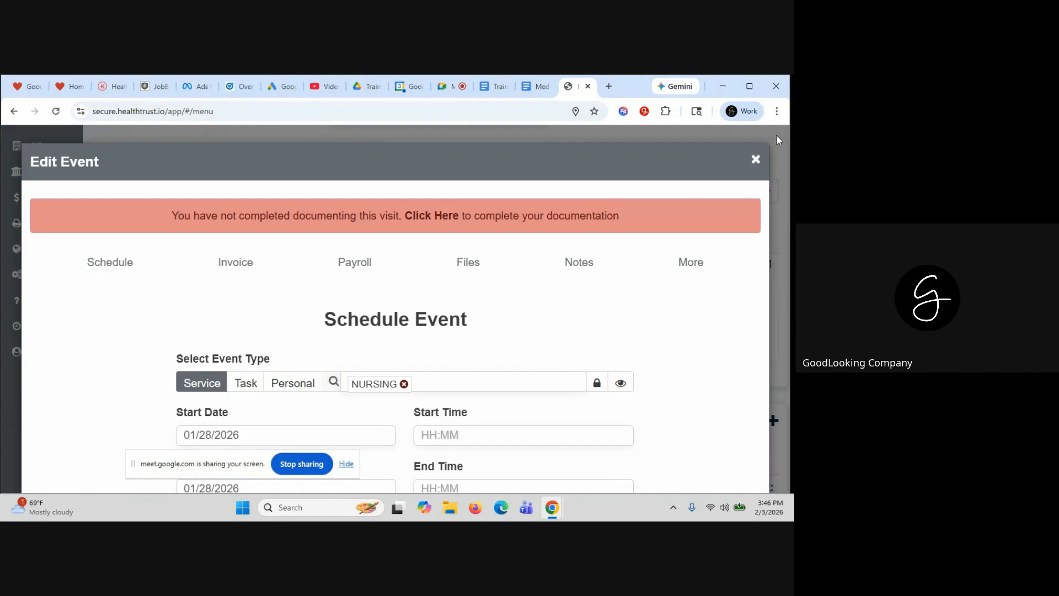
{"action": "left_click", "coordinate": [756, 160]}
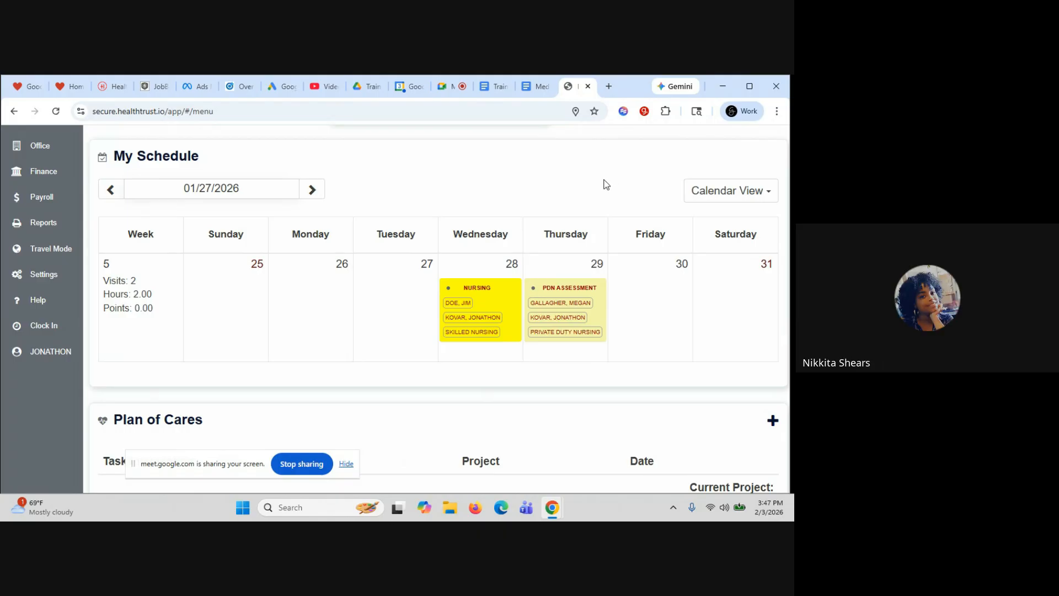
{"action": "left_click", "coordinate": [296, 464]}
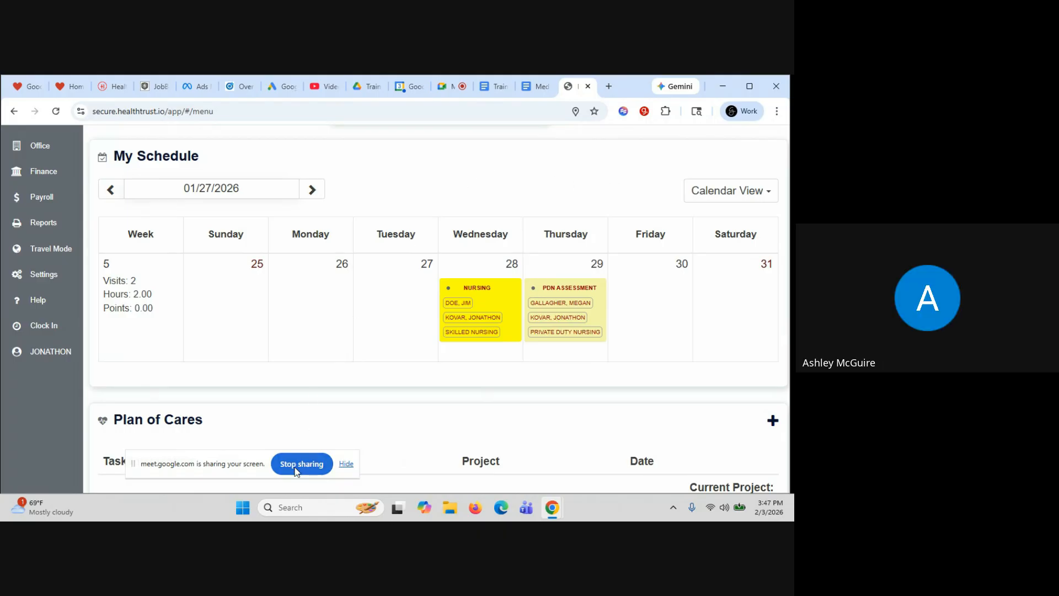